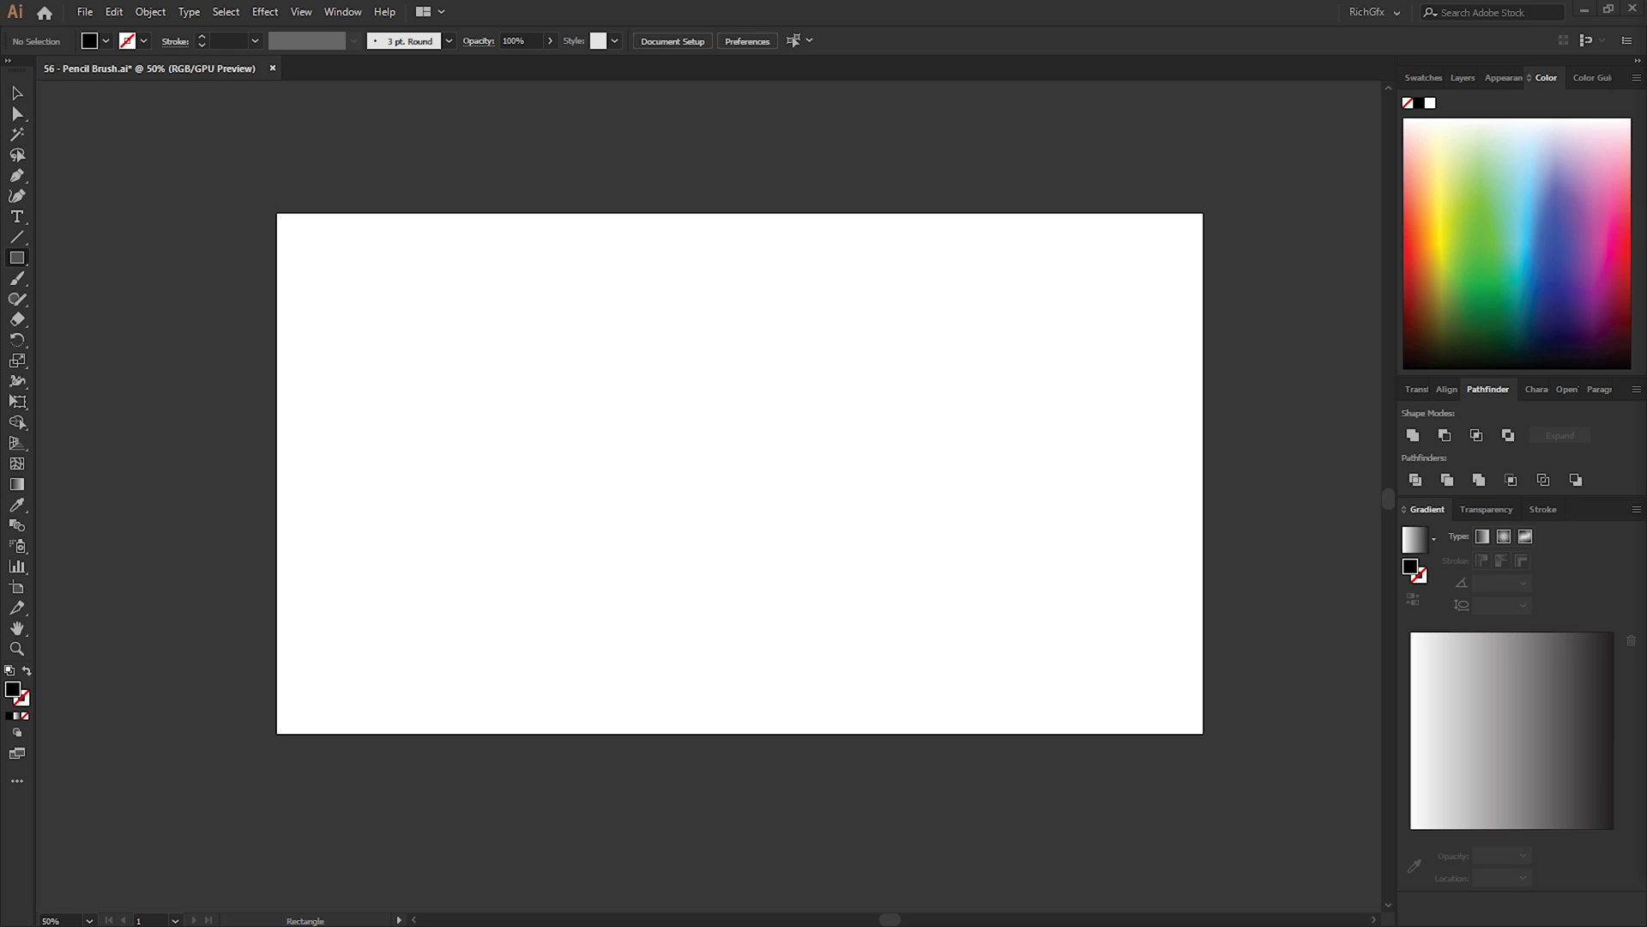
Step: Create a black 100 × 20 px rectangle and centre it horizontally and vertically on the artboard
key("ctrl+equal")
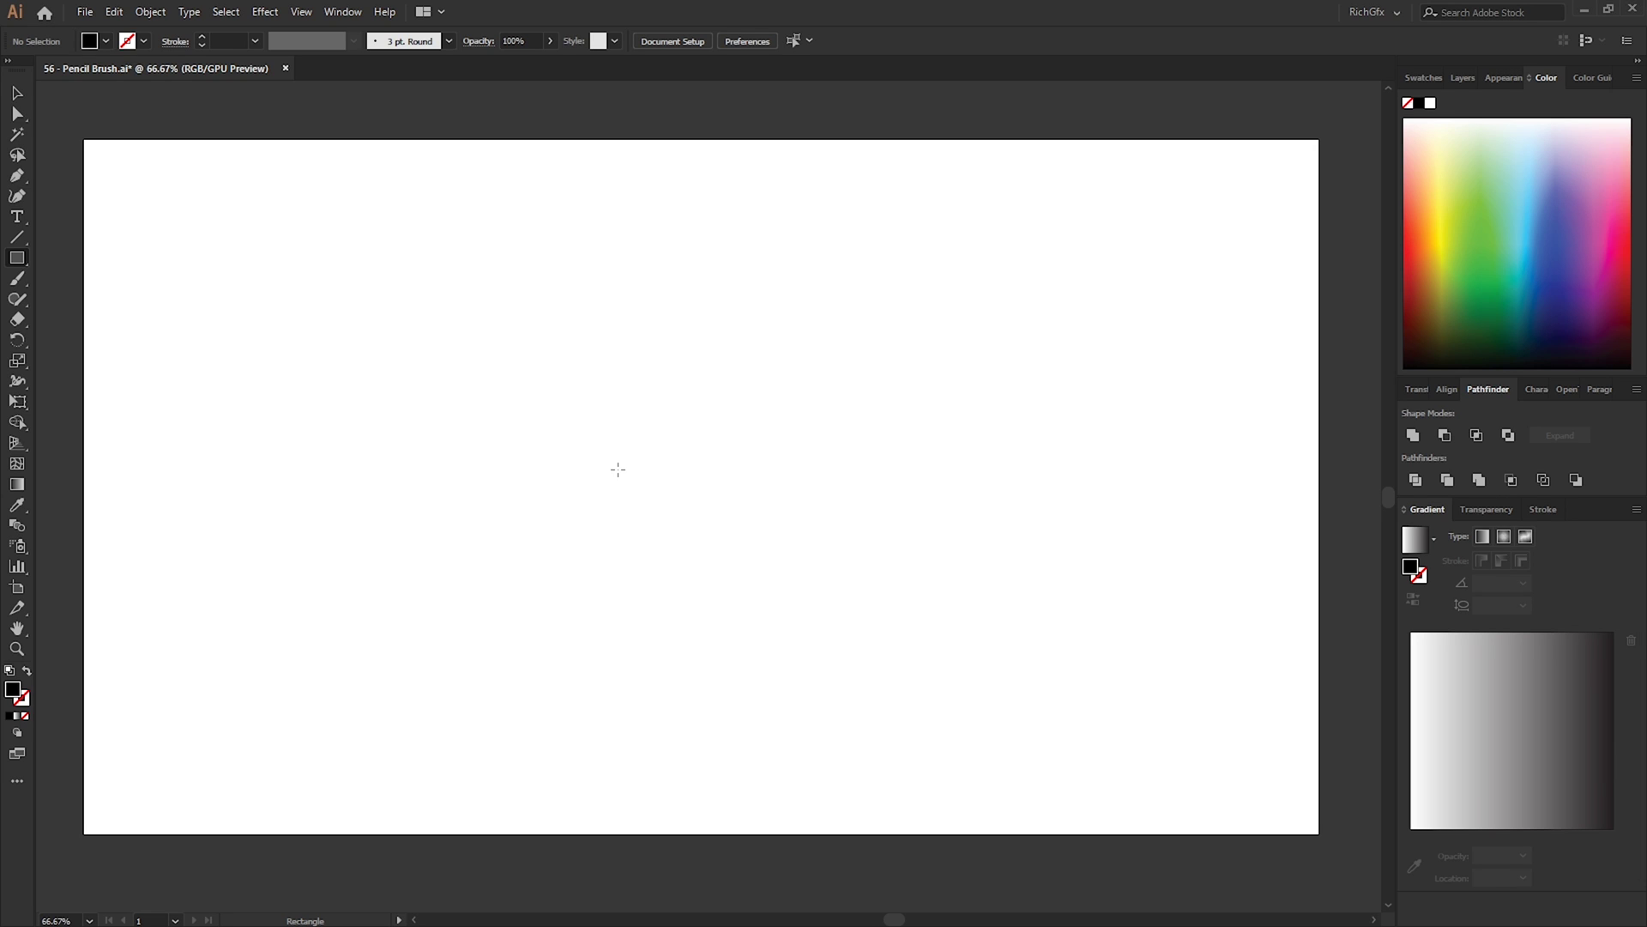
left_click(647, 468)
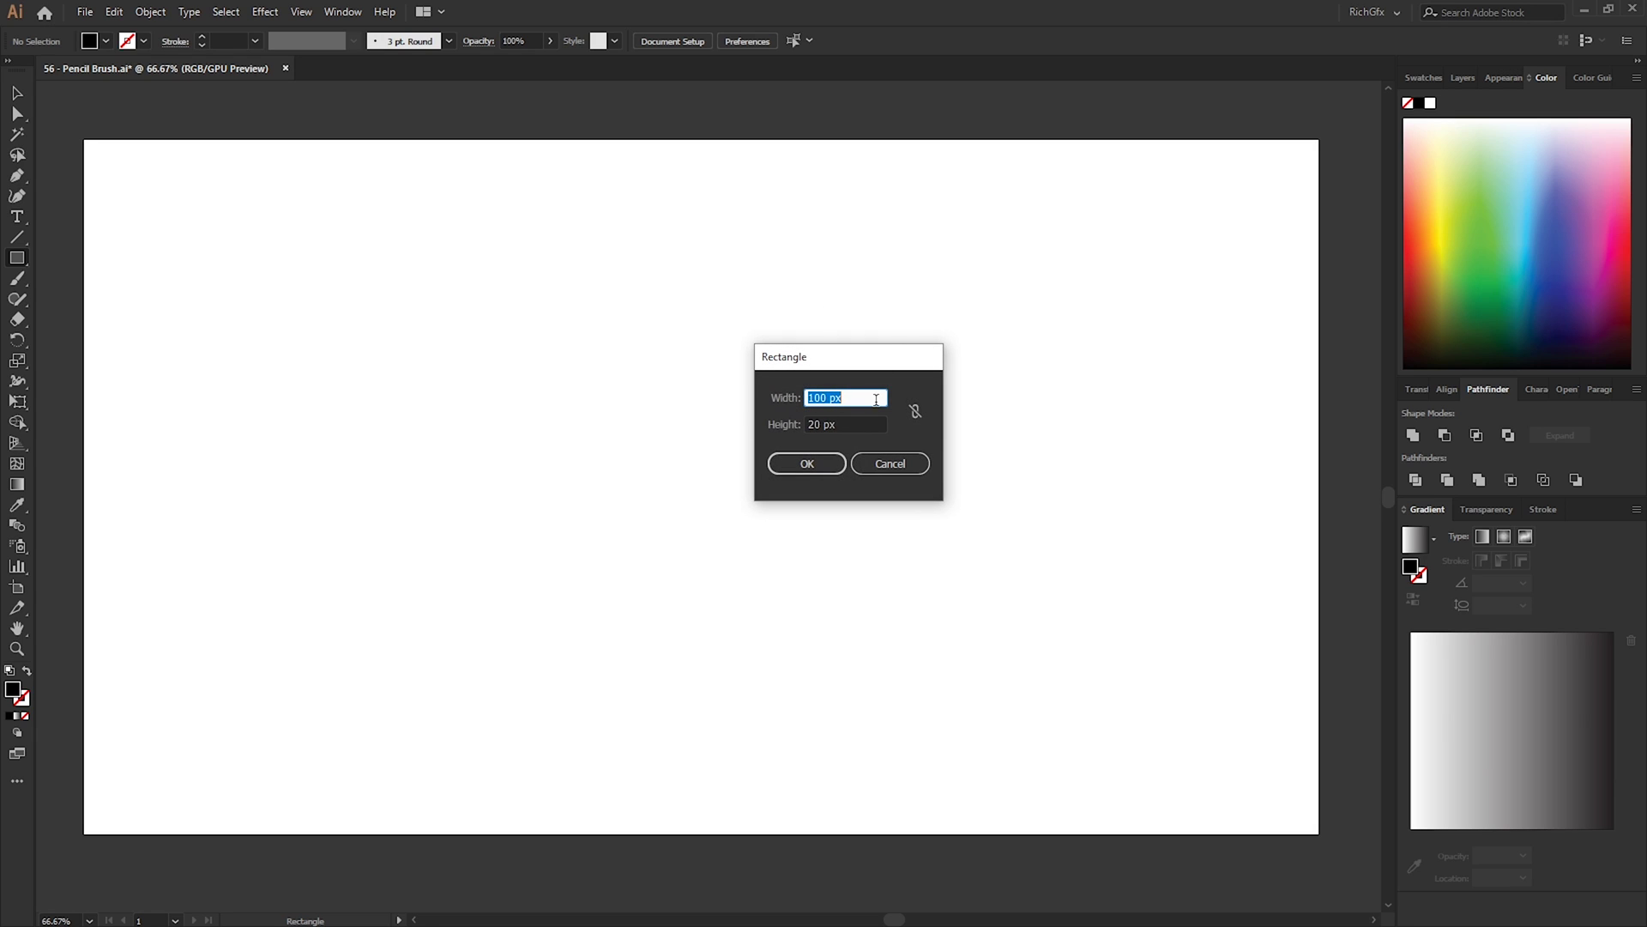
left_click(806, 463)
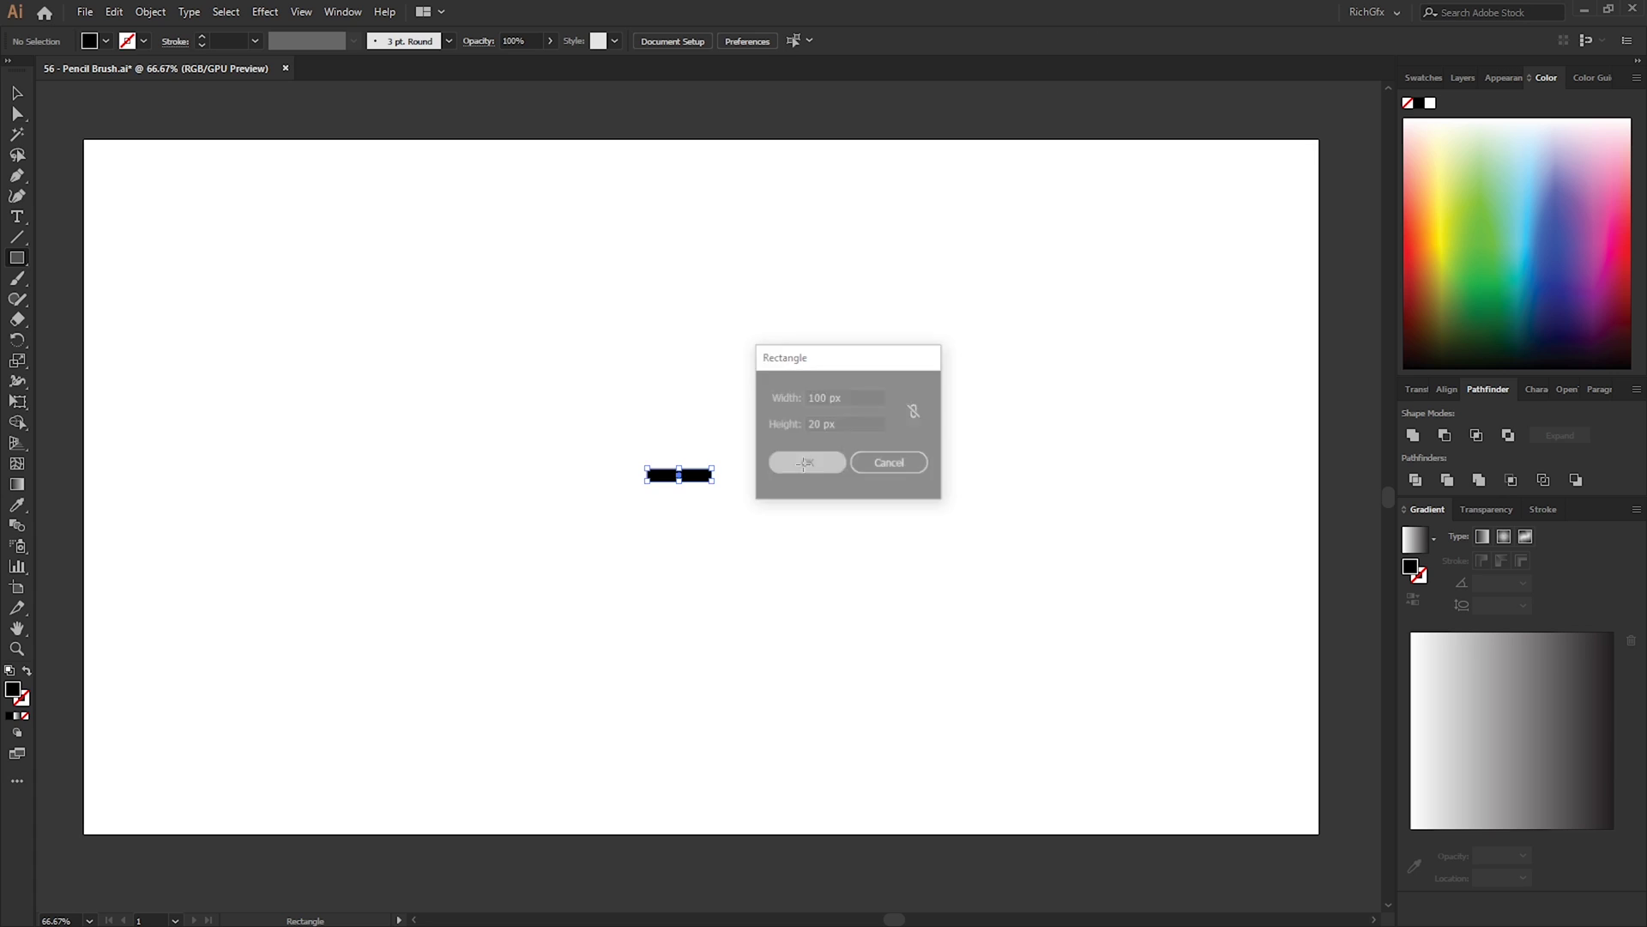
key("v")
left_click(735, 41)
left_click(806, 40)
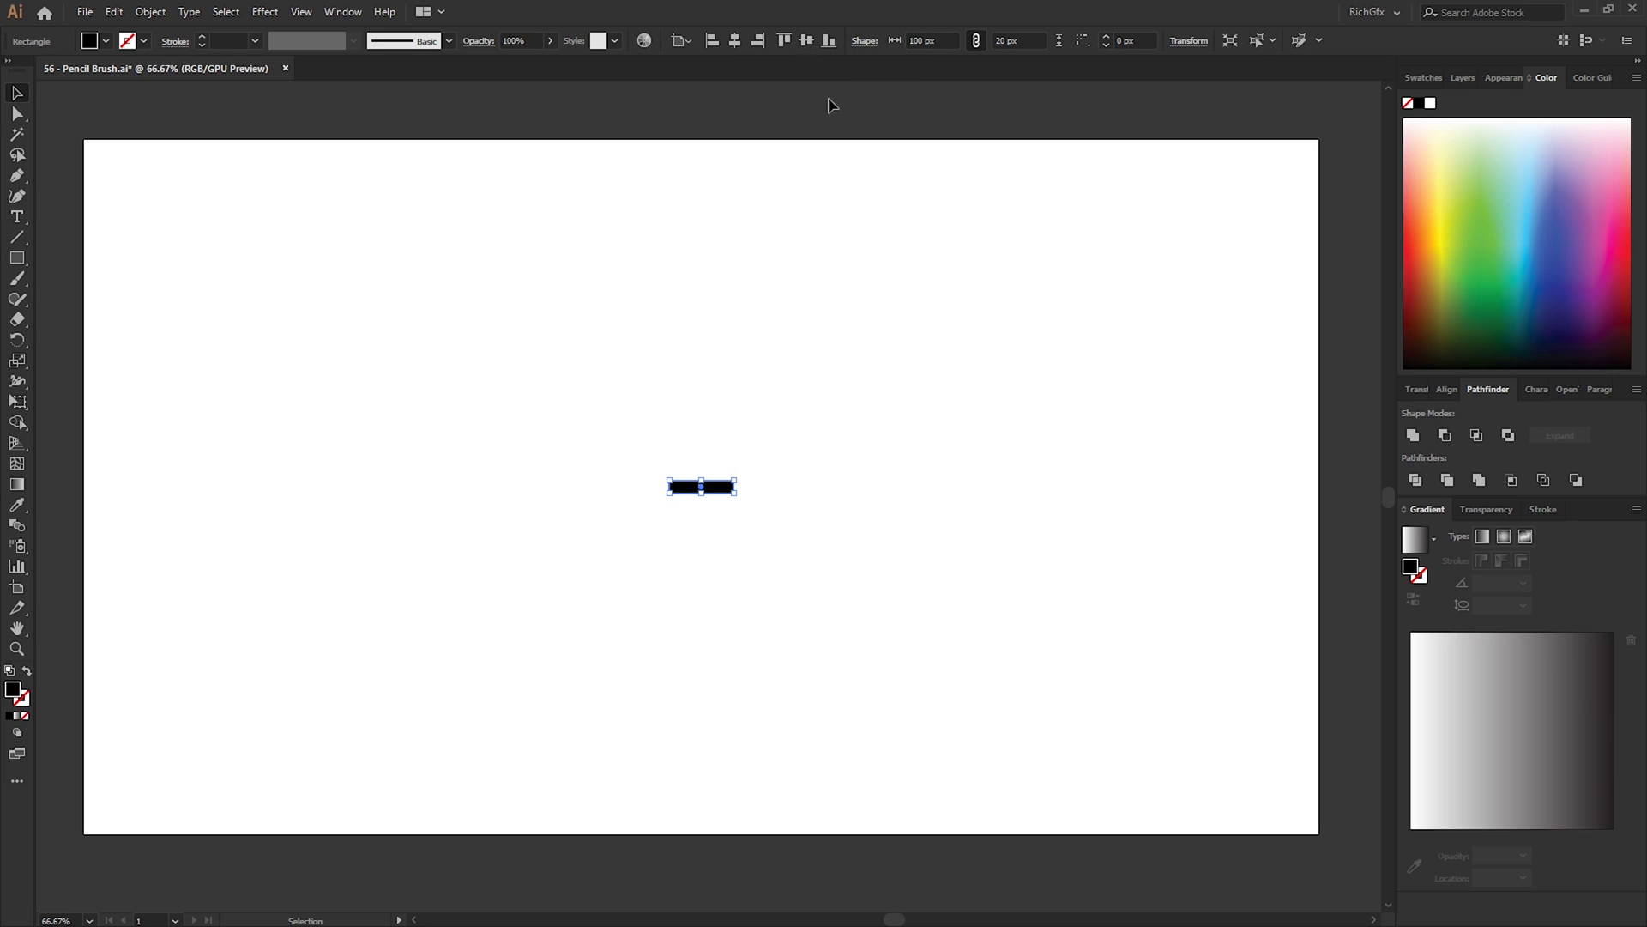
left_click(791, 439)
Step: Duplicate the rectangle directly above and directly below itself to form a stack of three bars
scroll(680, 481, "up", 2)
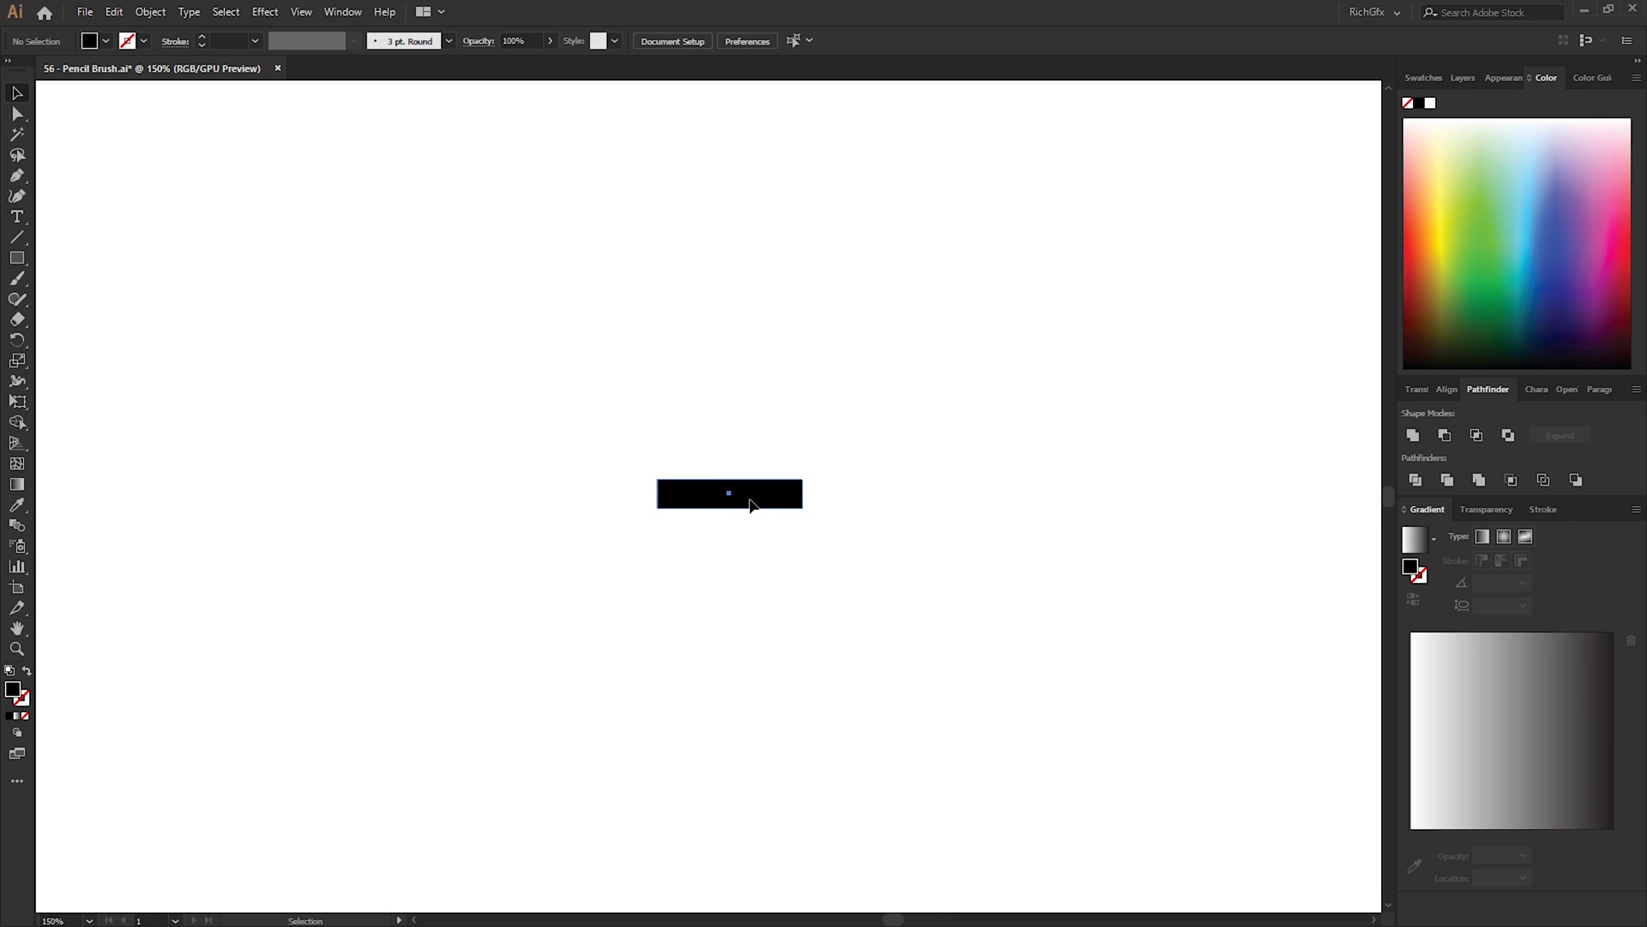
left_click(749, 504)
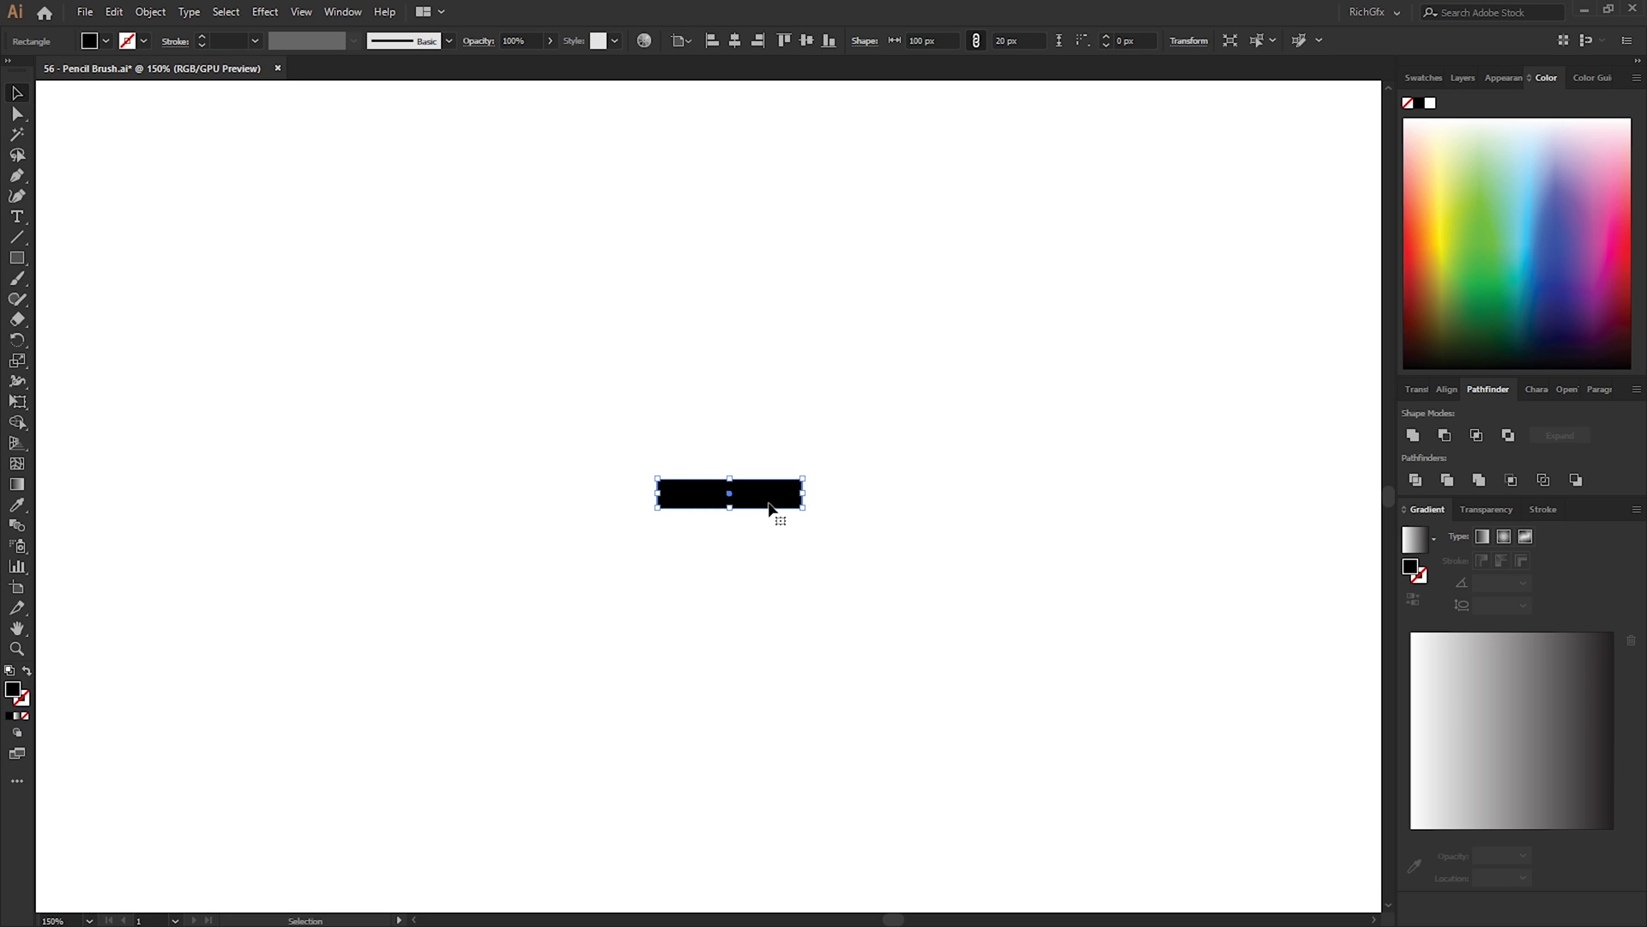
mouse_move(768, 507)
left_mouse_down()
mouse_move(787, 441)
mouse_move(781, 477)
left_mouse_up()
left_click(775, 501)
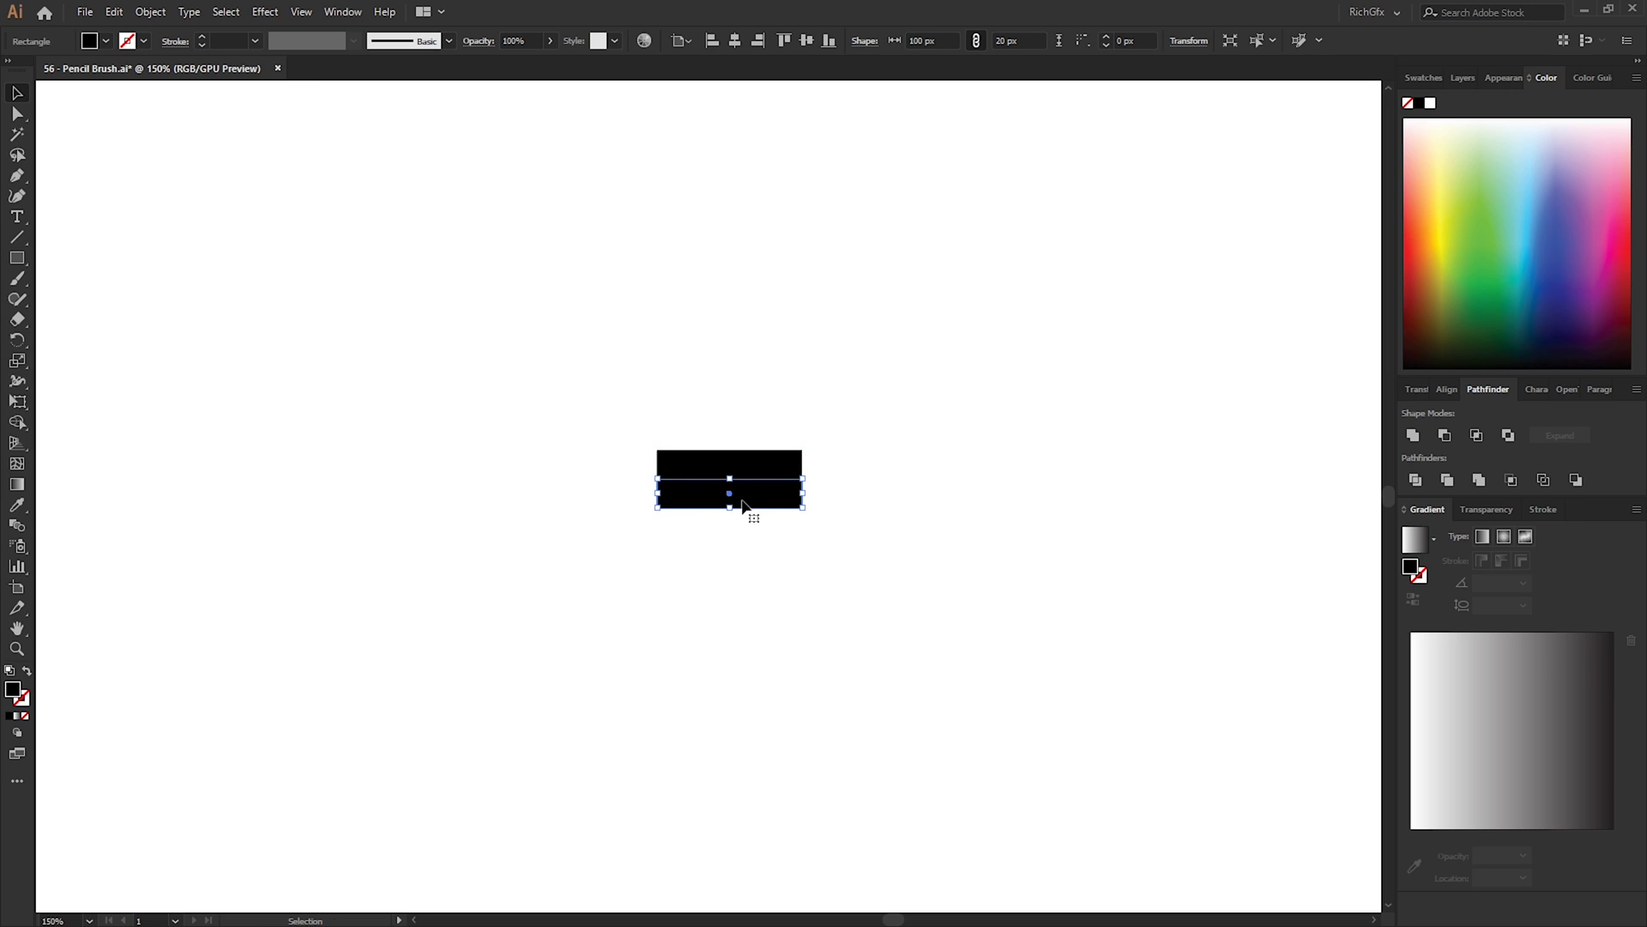
left_click(779, 549)
left_click(779, 503)
left_click_drag(779, 503, 781, 533)
Step: Fill all three stacked bars with the blue #3fa9f5
left_click_drag(555, 371, 912, 606)
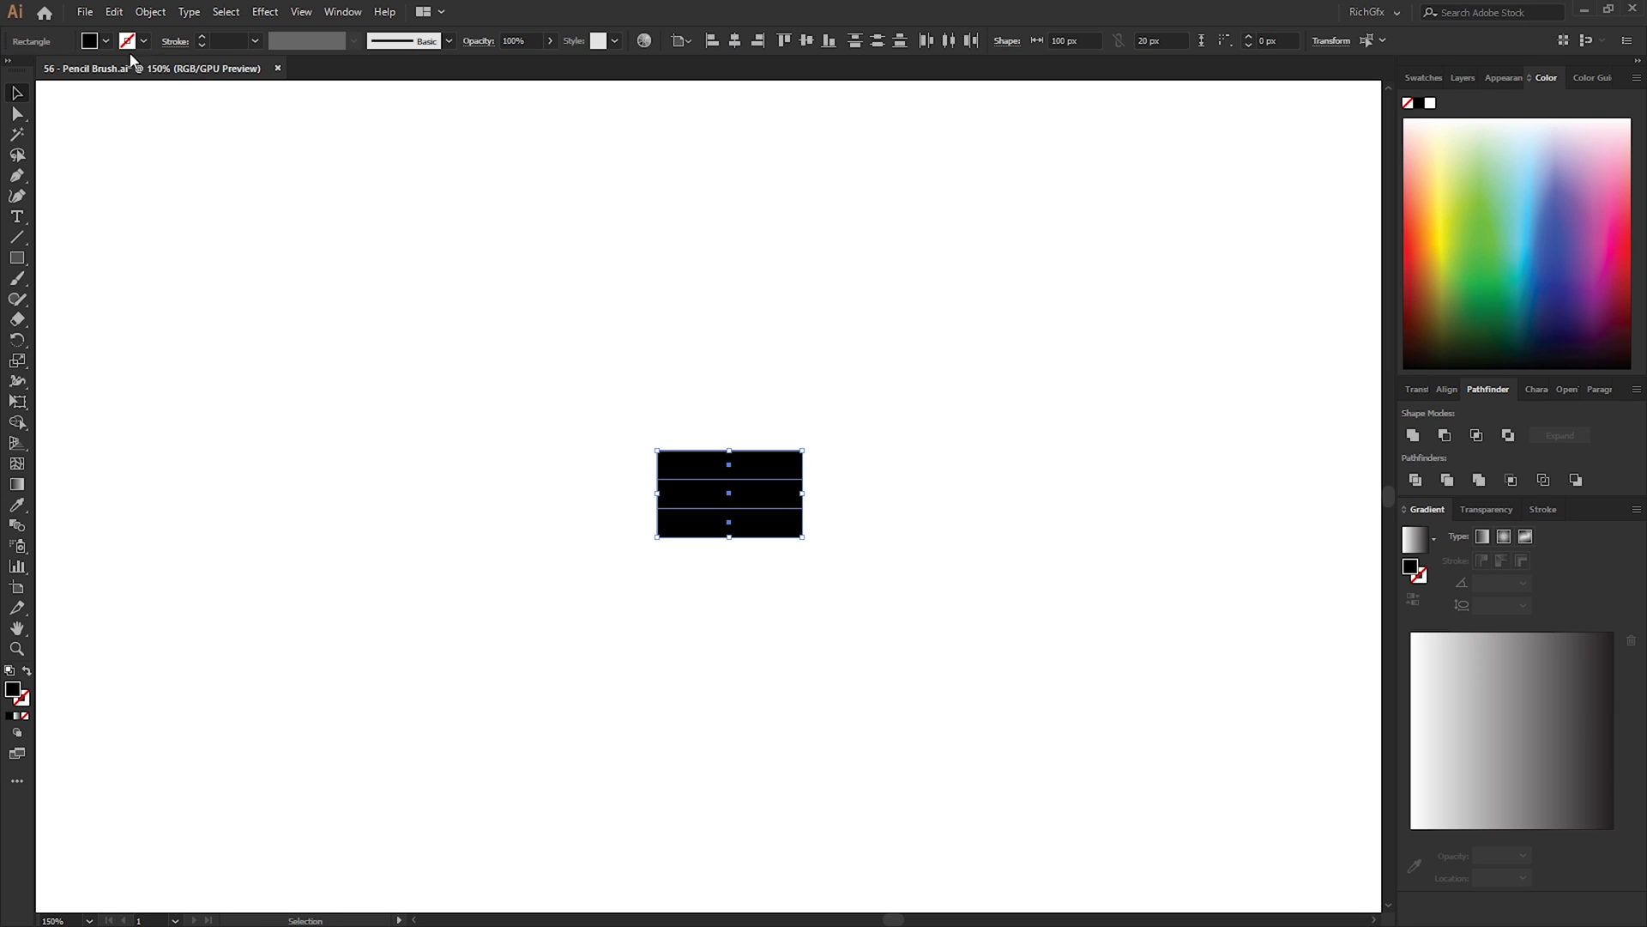
left_click(106, 40)
left_click(23, 130)
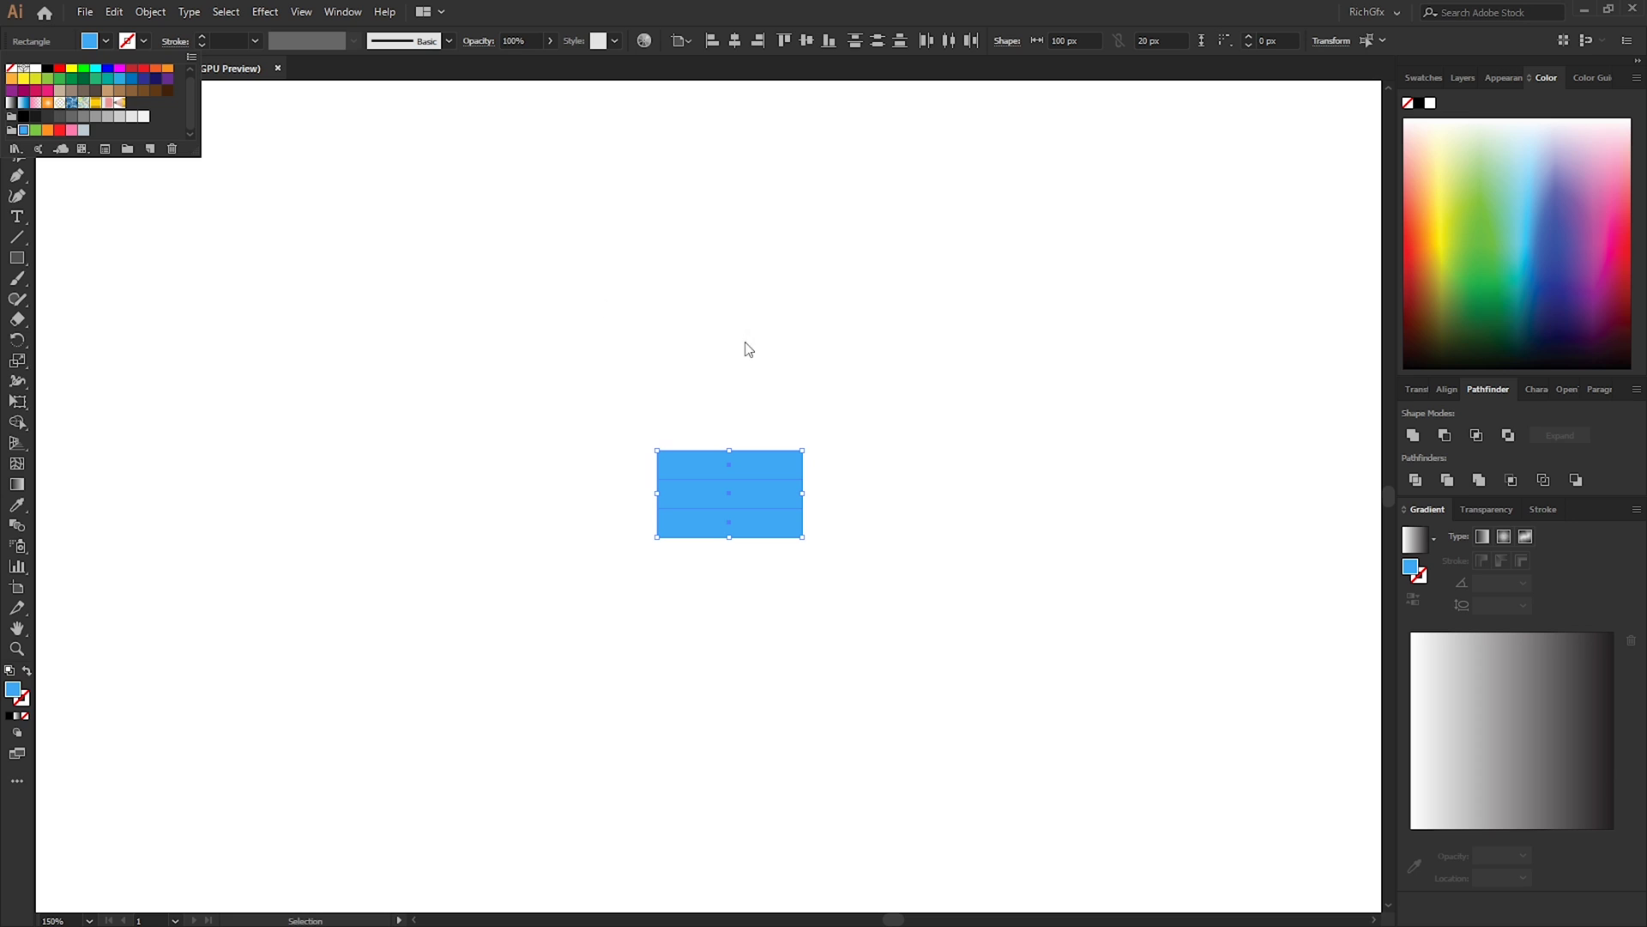
Step: Recolour the middle bar with a slightly lighter, less saturated blue
left_click(780, 503)
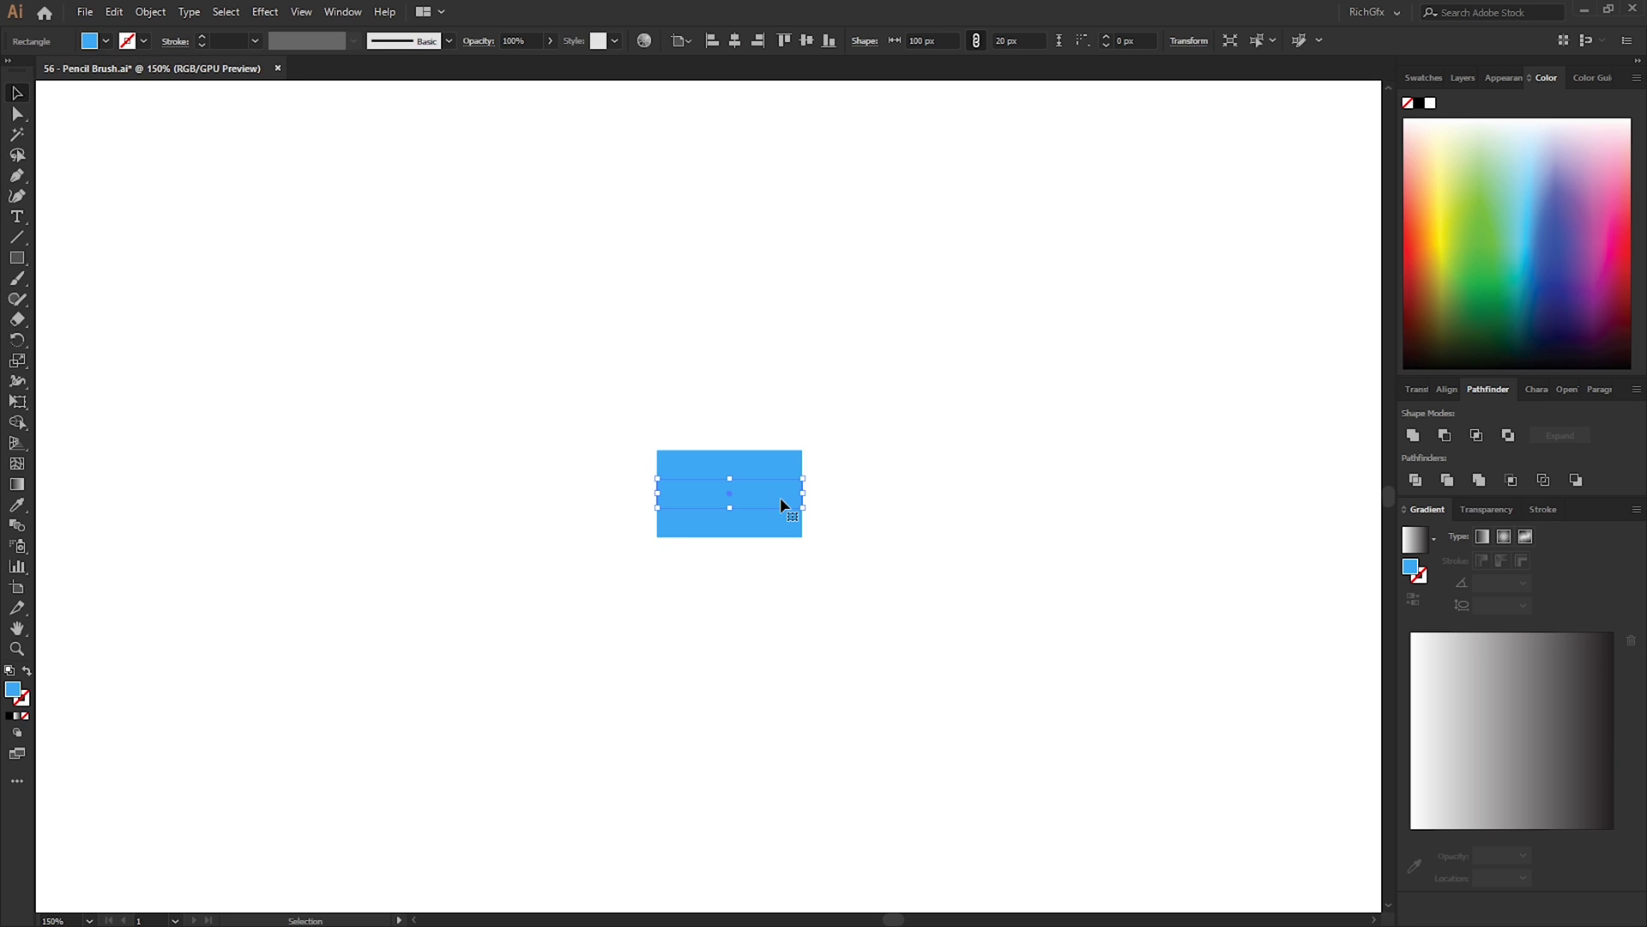
double_click(12, 690)
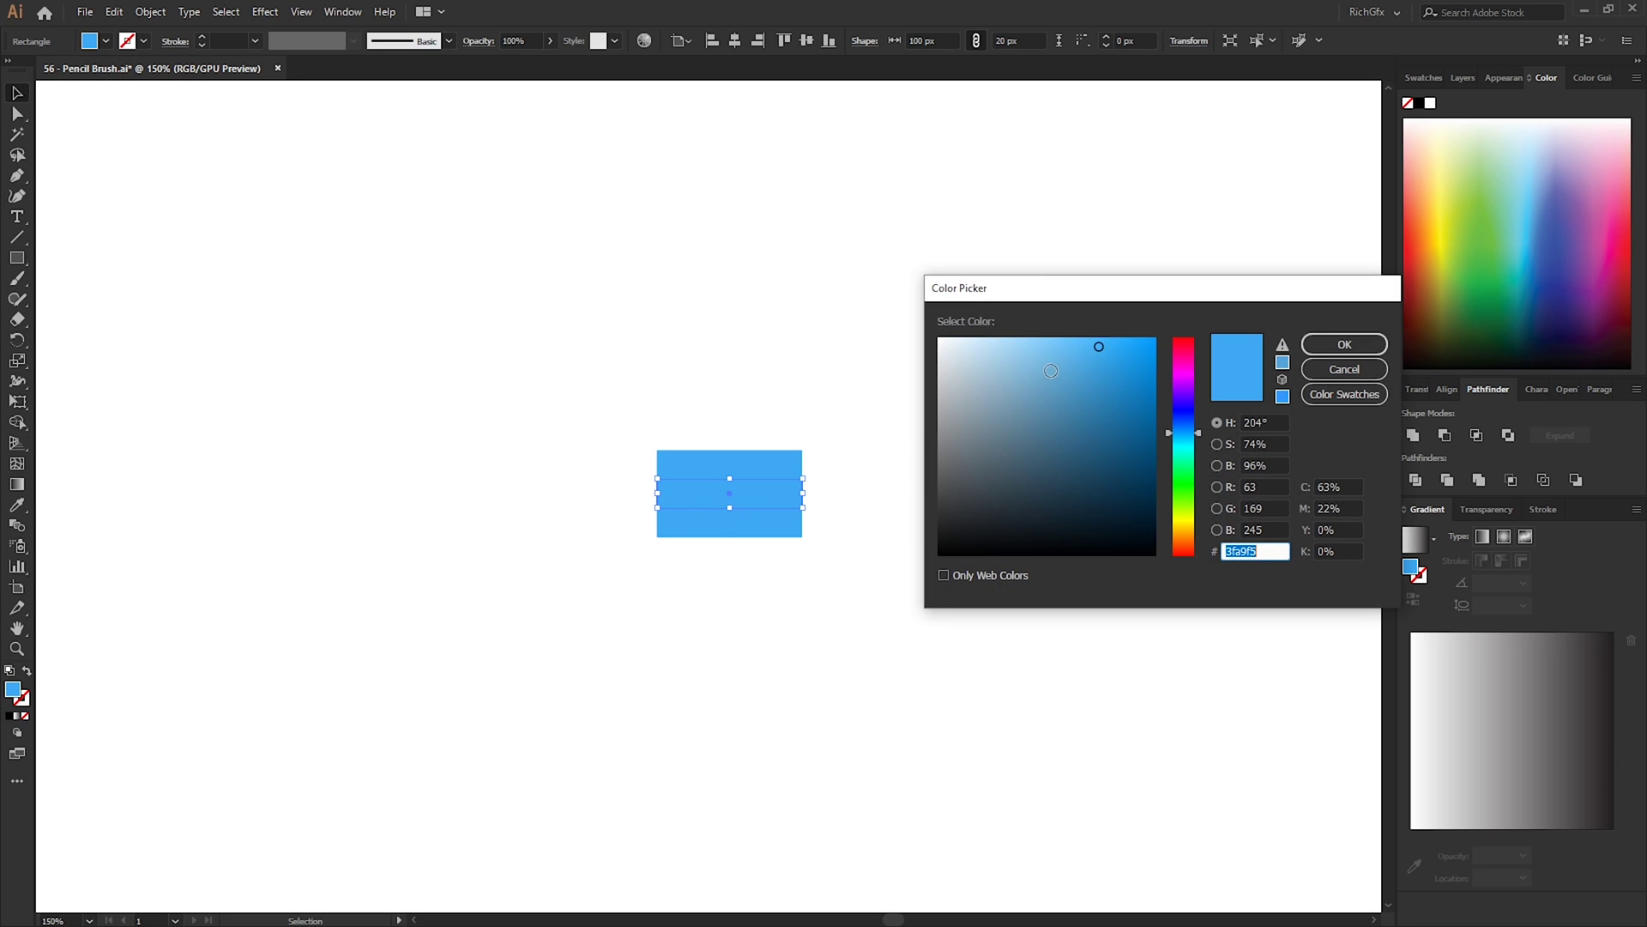
left_click_drag(1101, 346, 1073, 349)
left_click(1345, 344)
left_click(1053, 496)
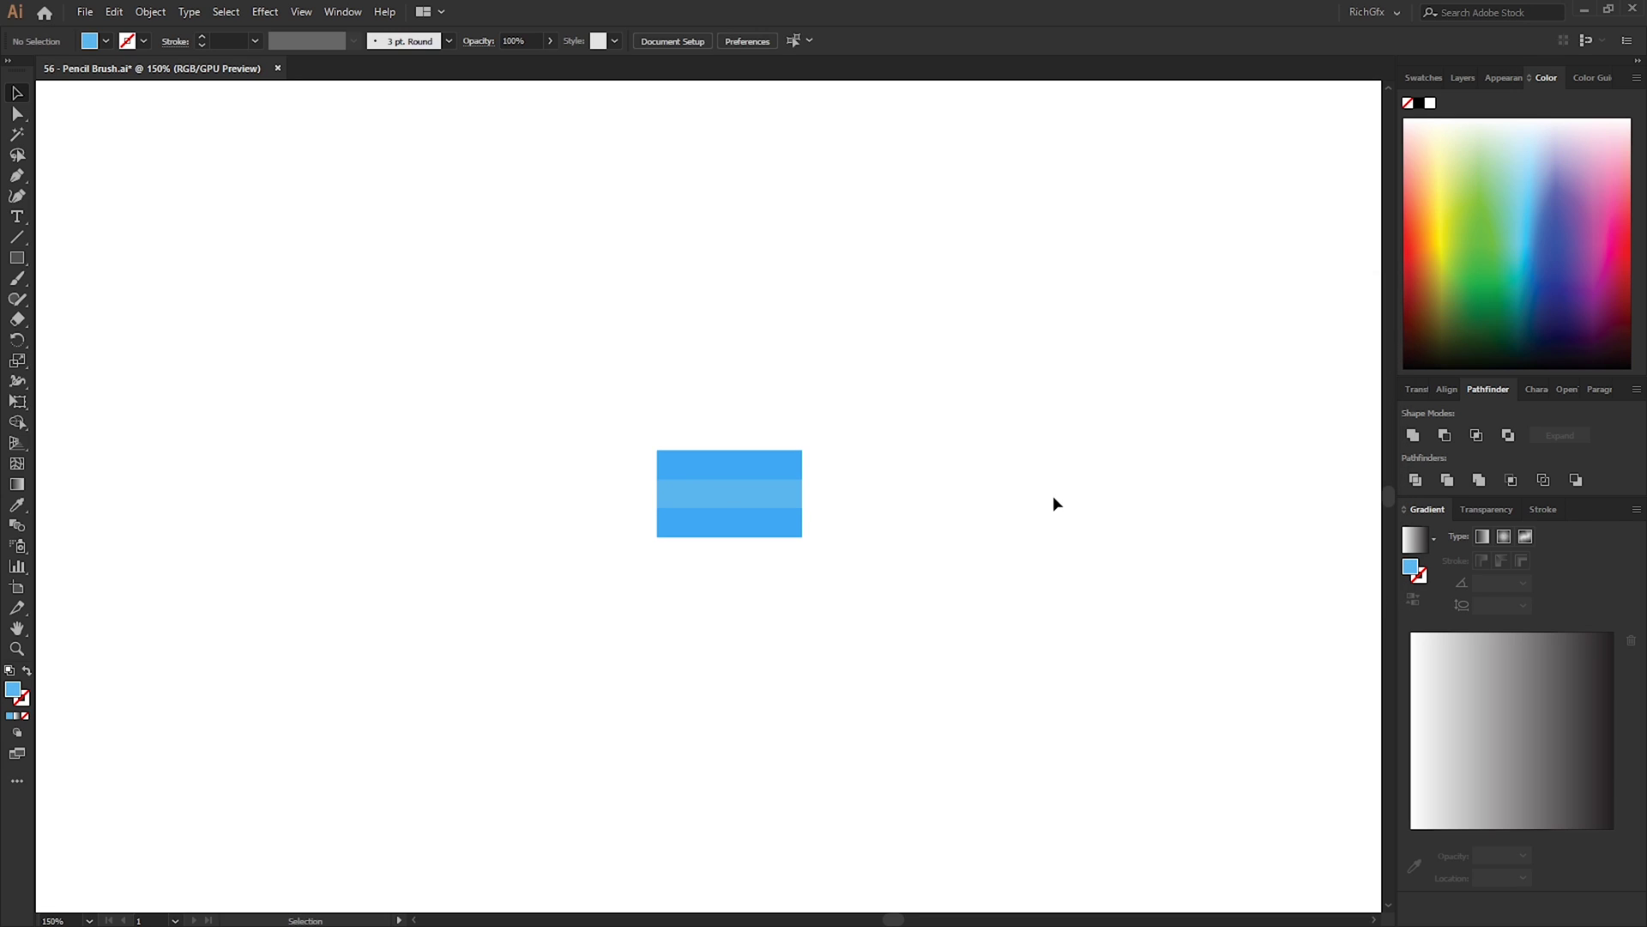
Step: Bring the lighter middle bar to the front of the stack
right_click(743, 495)
left_click(697, 498)
right_click(698, 500)
mouse_move(892, 786)
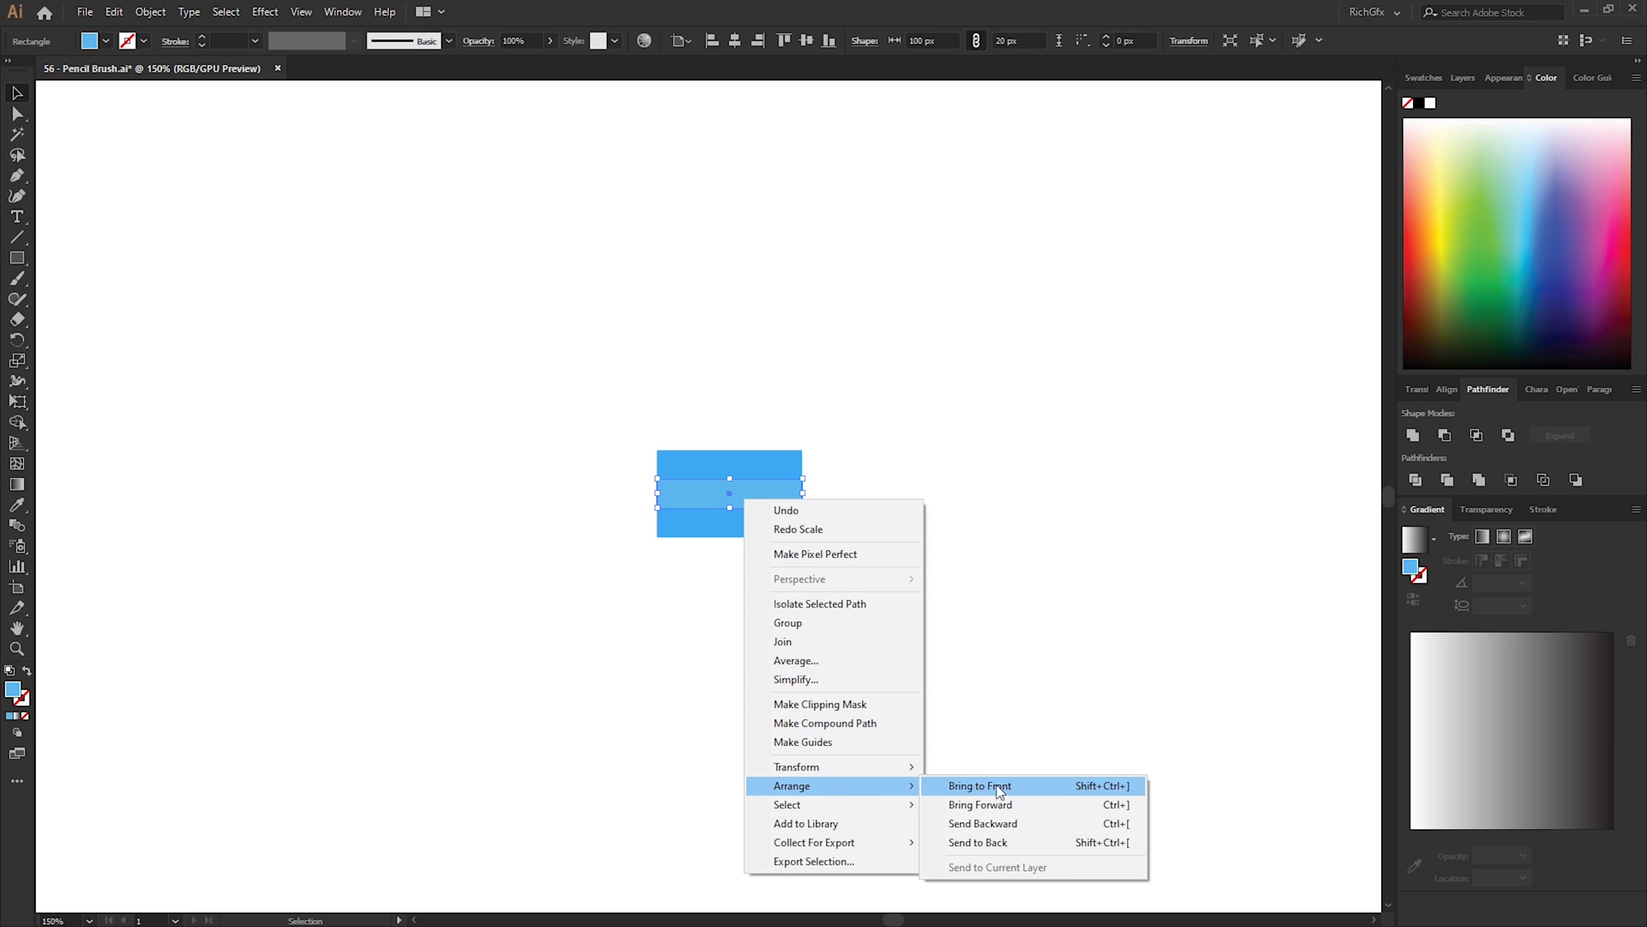
left_click(1047, 785)
left_click(920, 538)
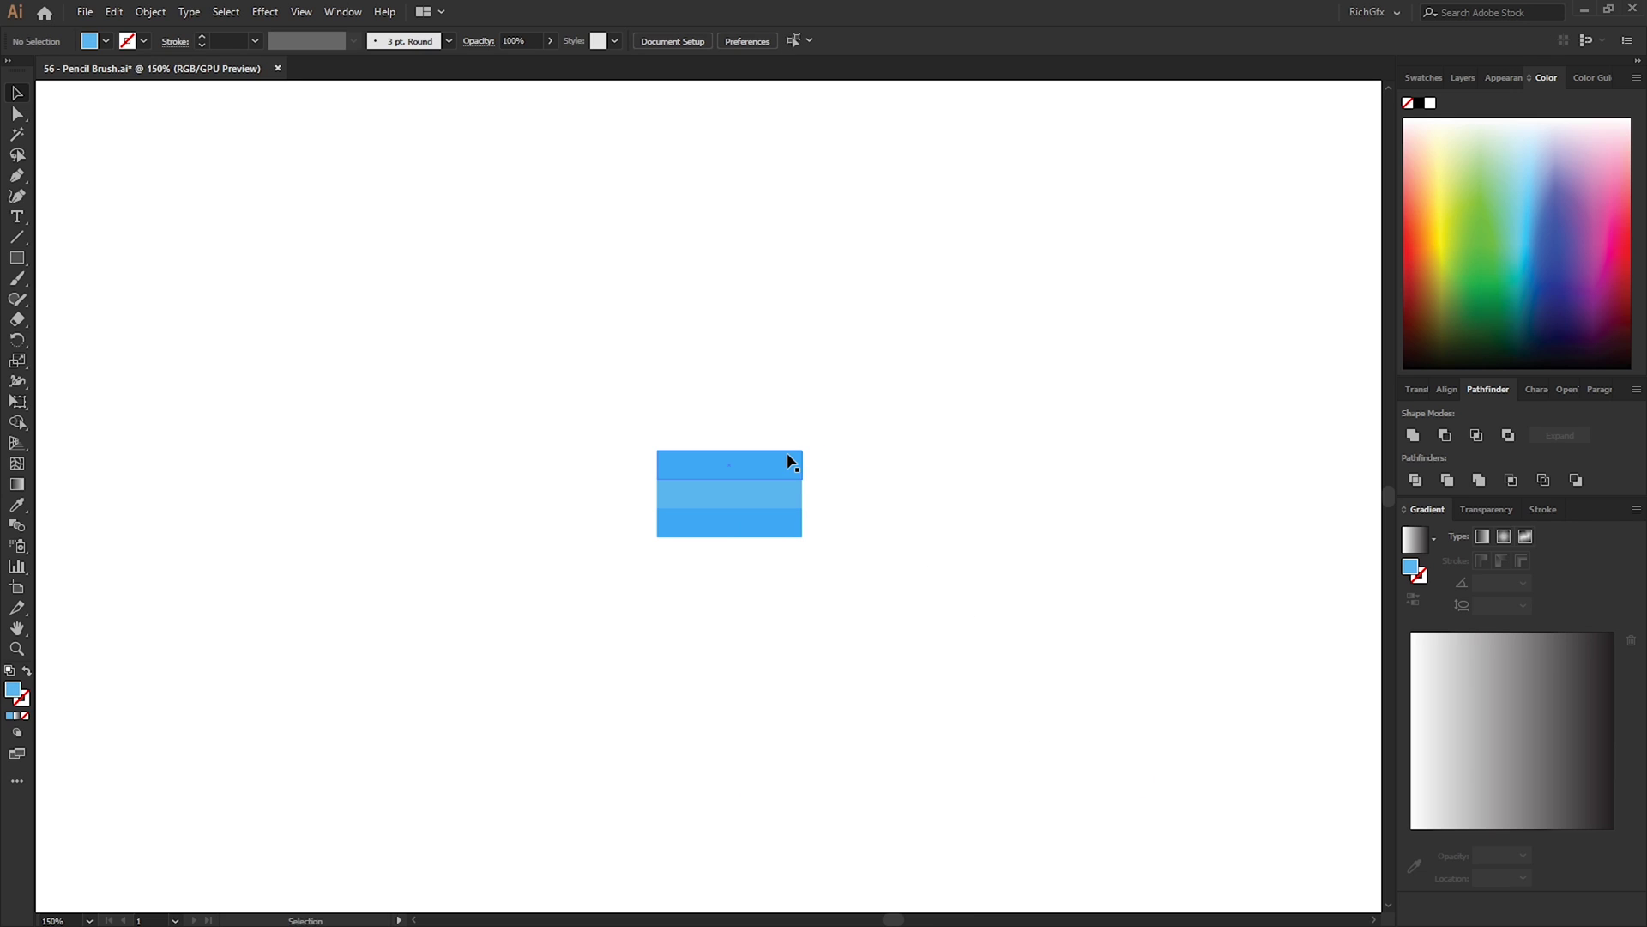
Step: Stretch the upper bar down to a height of 60 px and send it to the back
left_click(760, 460)
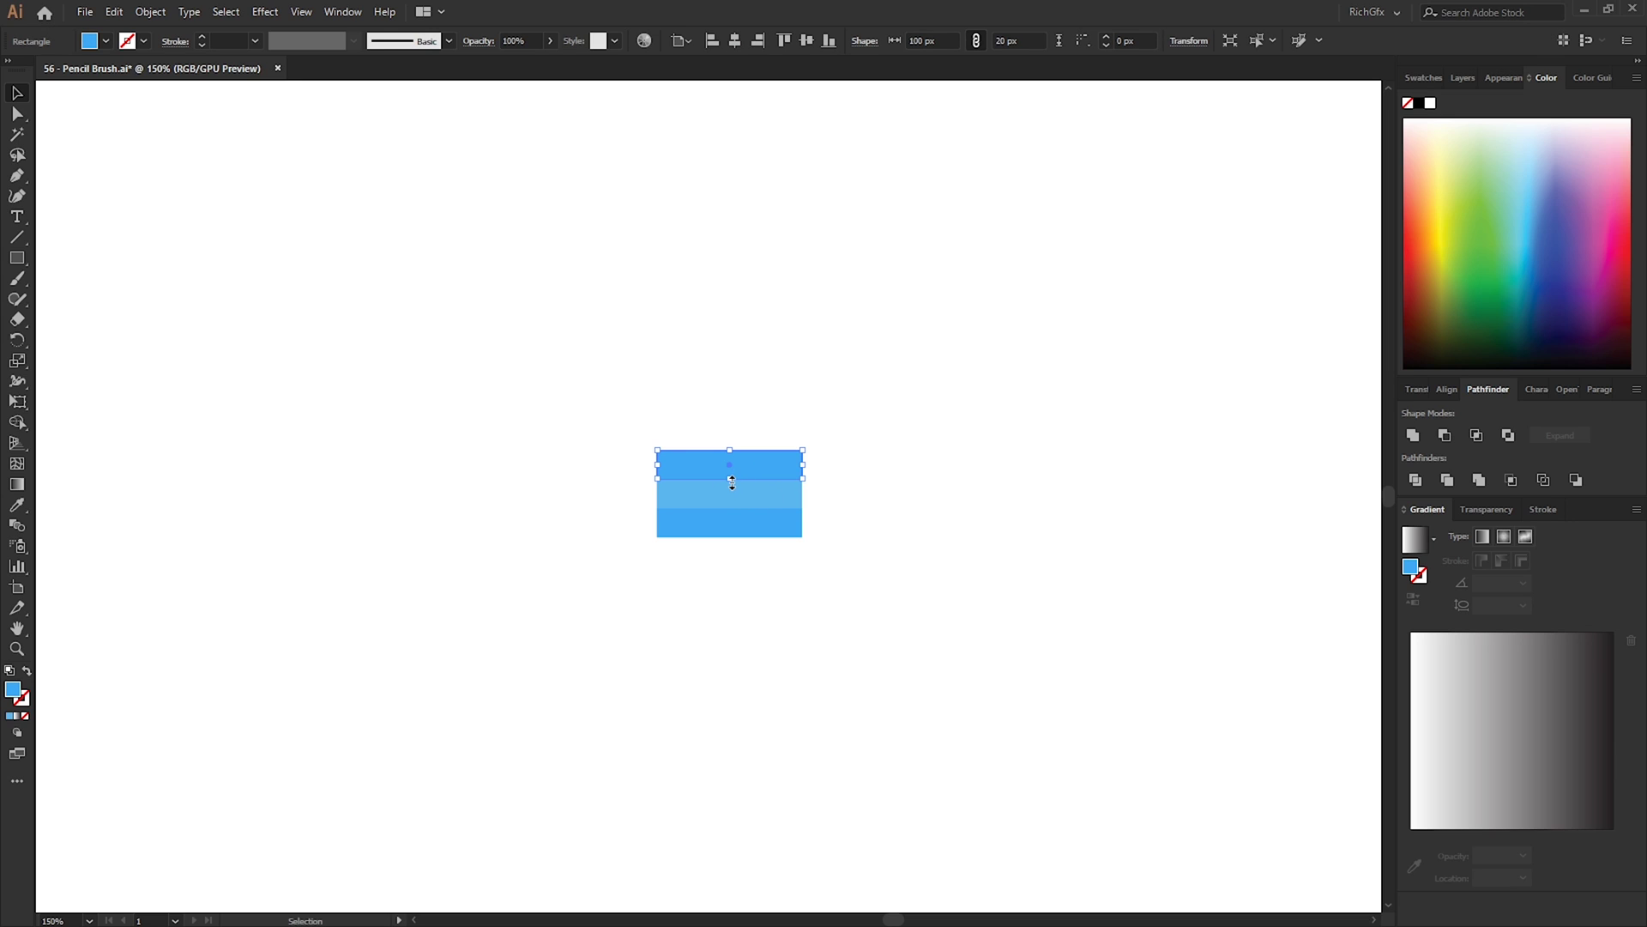
left_click_drag(730, 482, 730, 537)
right_click(750, 521)
mouse_move(839, 815)
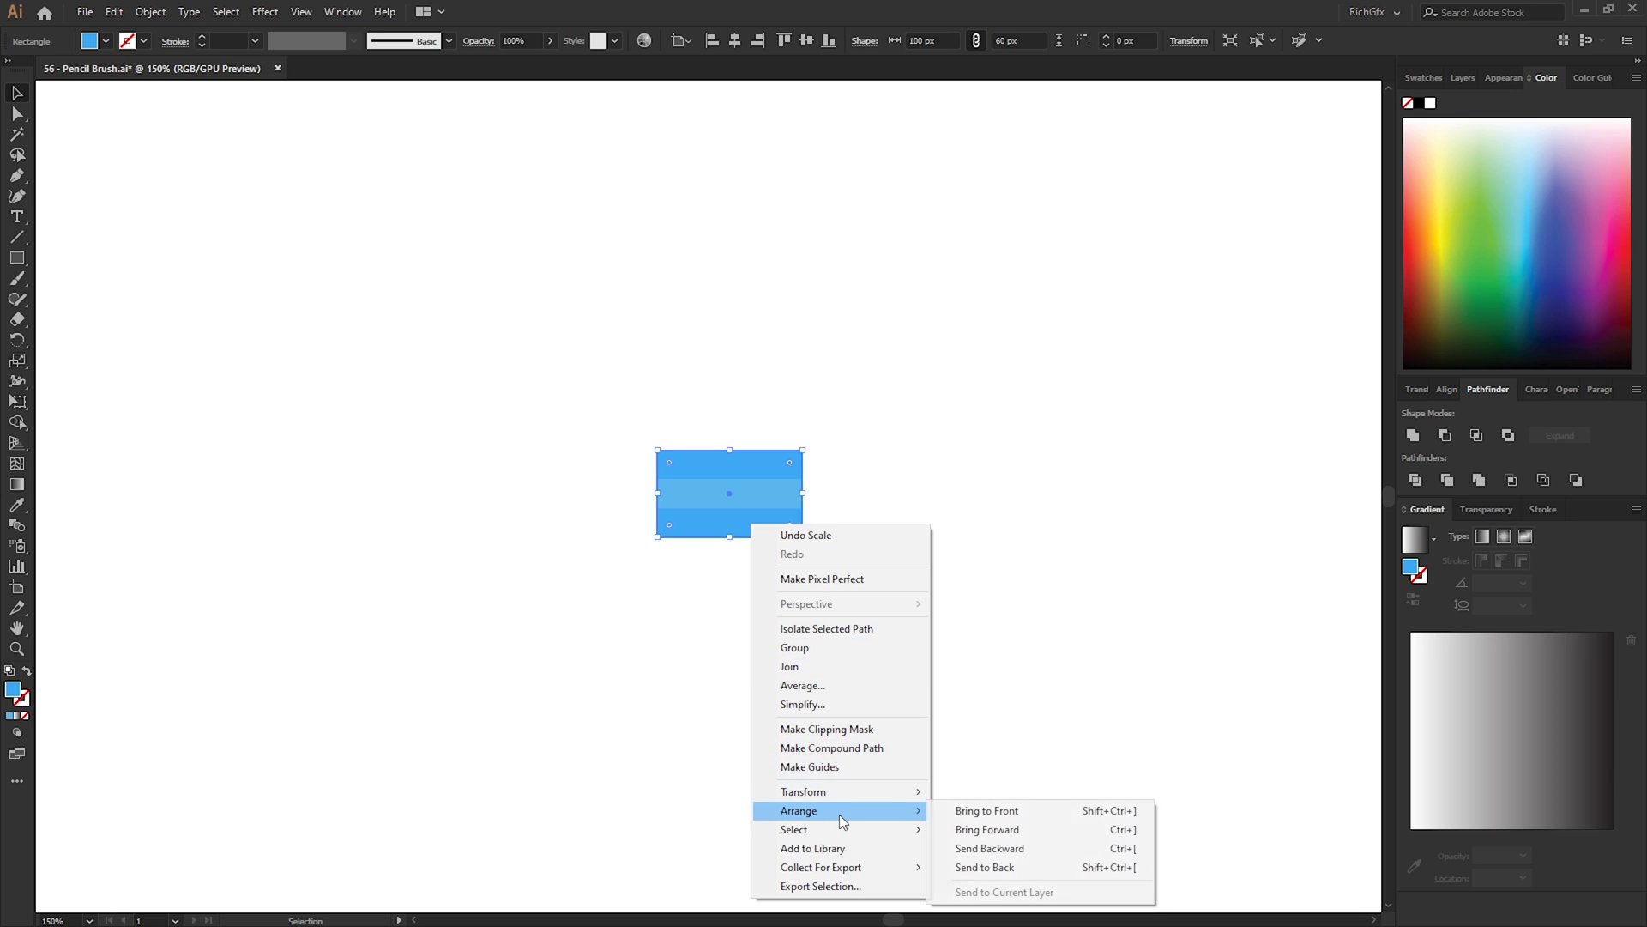
left_click(1052, 861)
Step: Pull the redundant lower 20 px bar out of the stack and delete it
left_click(926, 556)
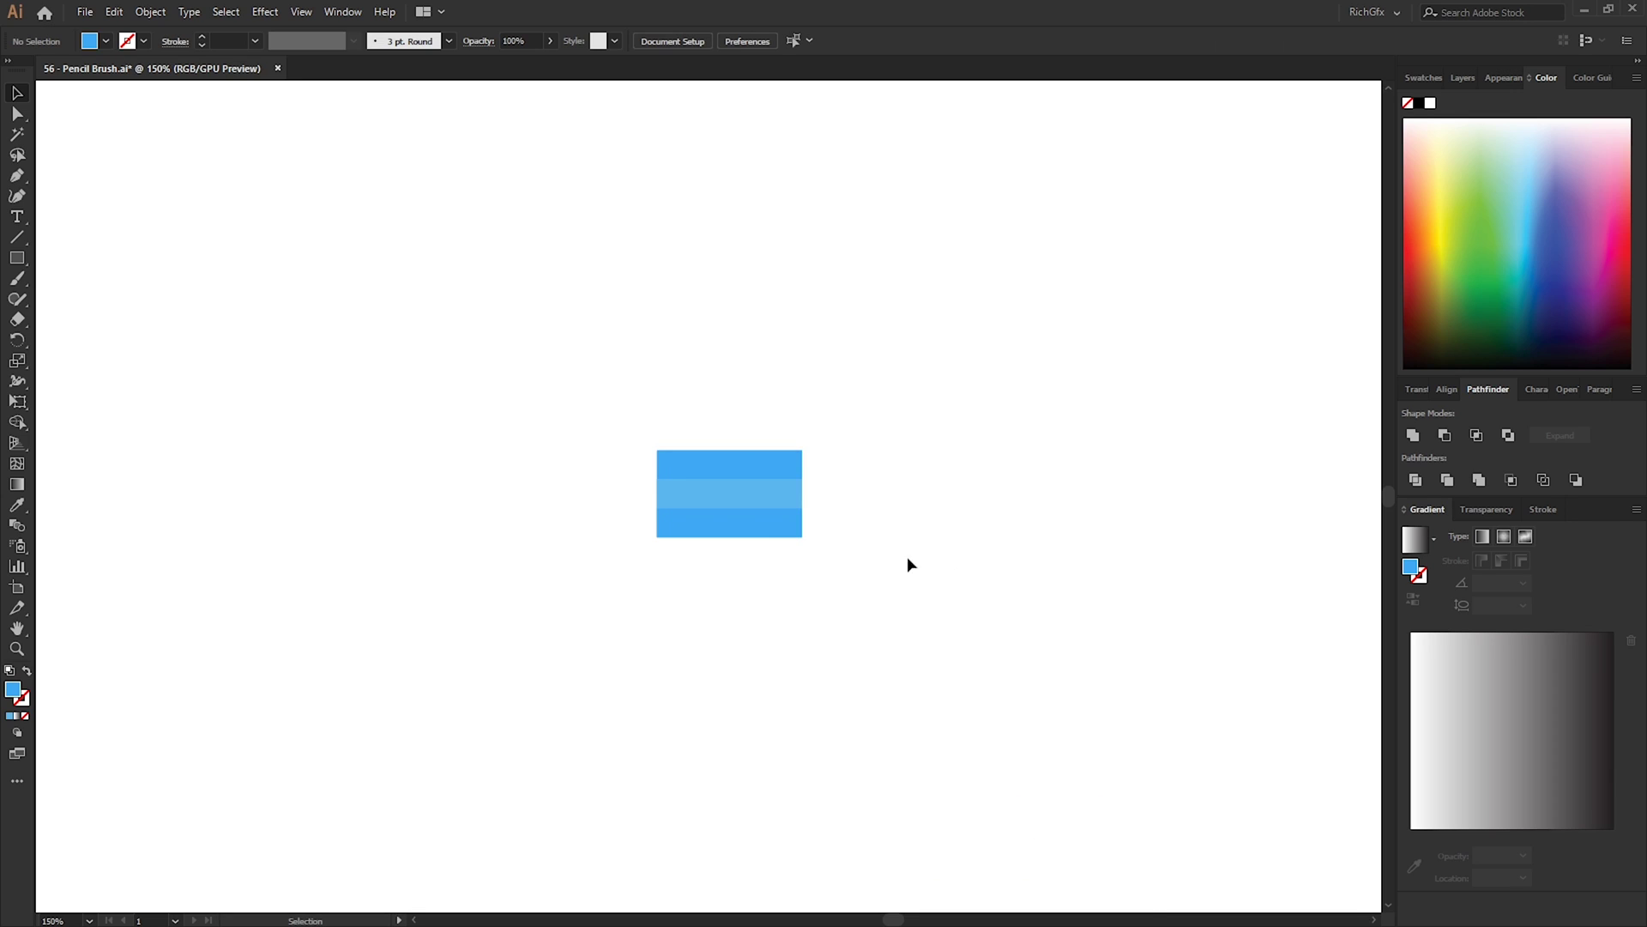
left_click_drag(755, 530, 760, 653)
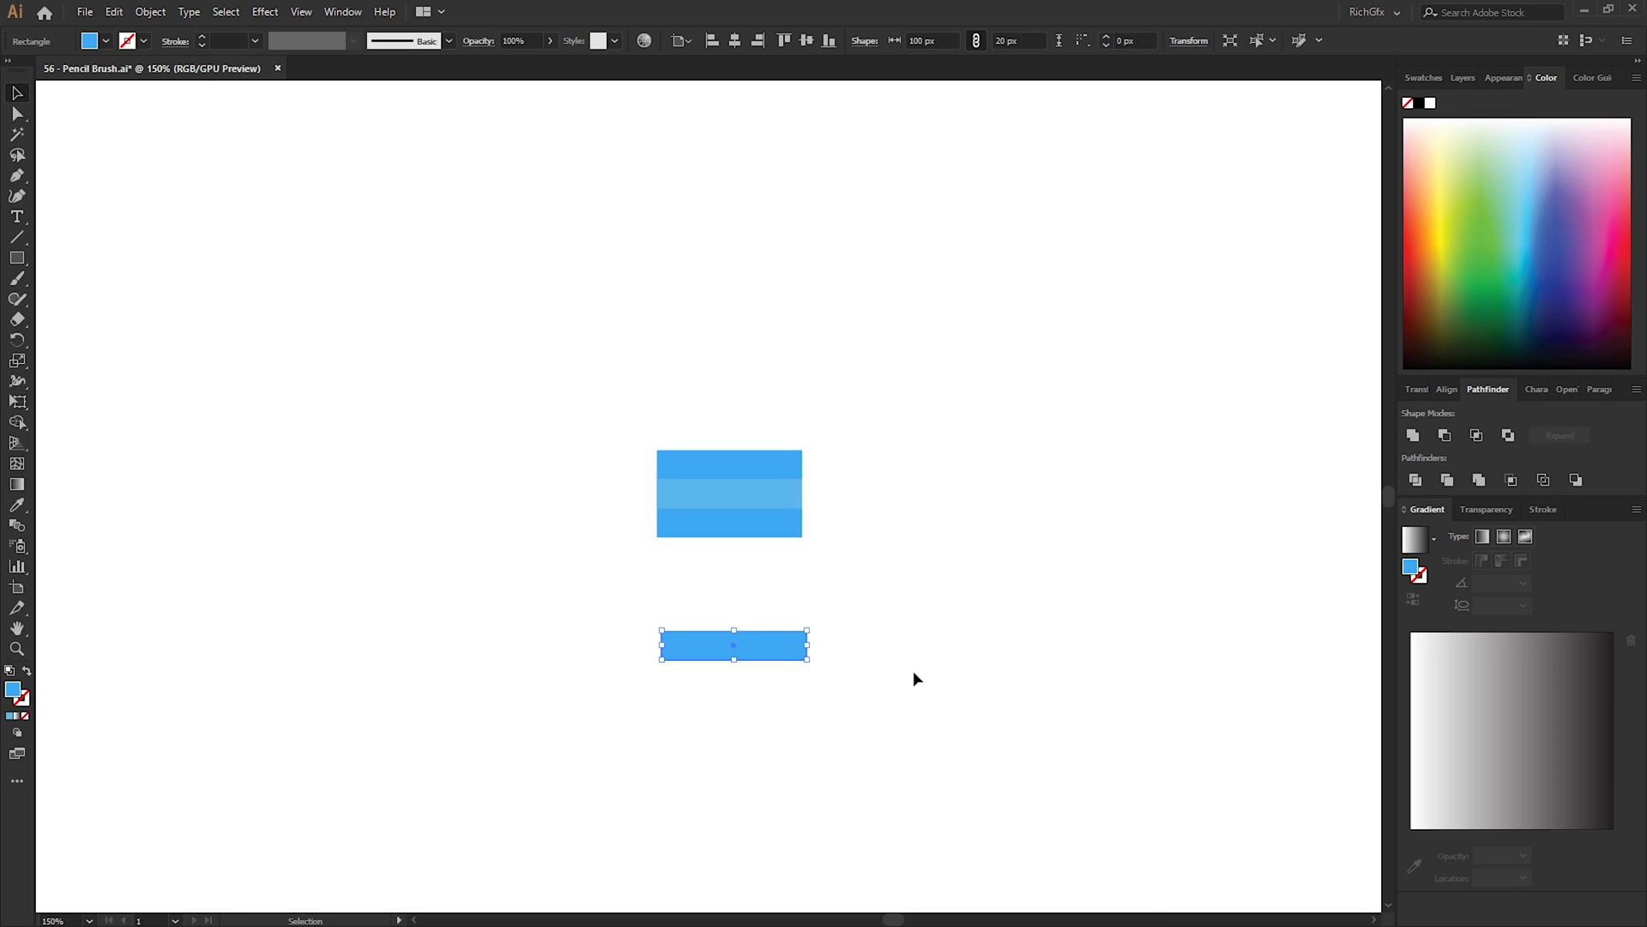
key("Delete")
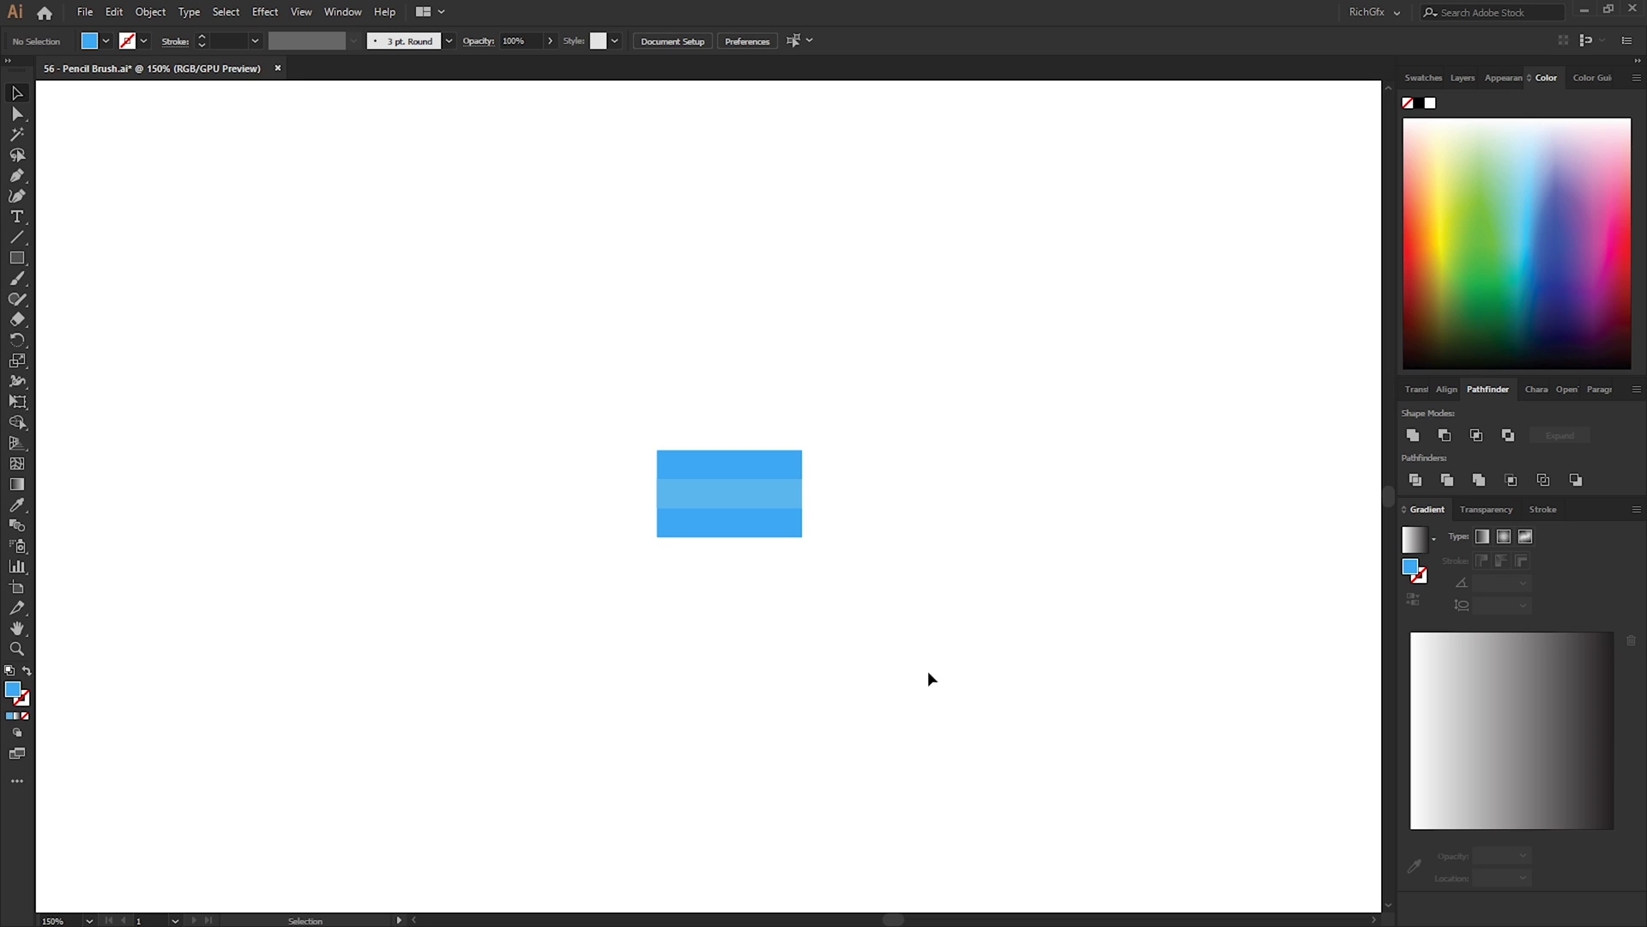
Step: Move the two-tone blue block horizontally toward the left of the artboard
left_click_drag(875, 575, 581, 433)
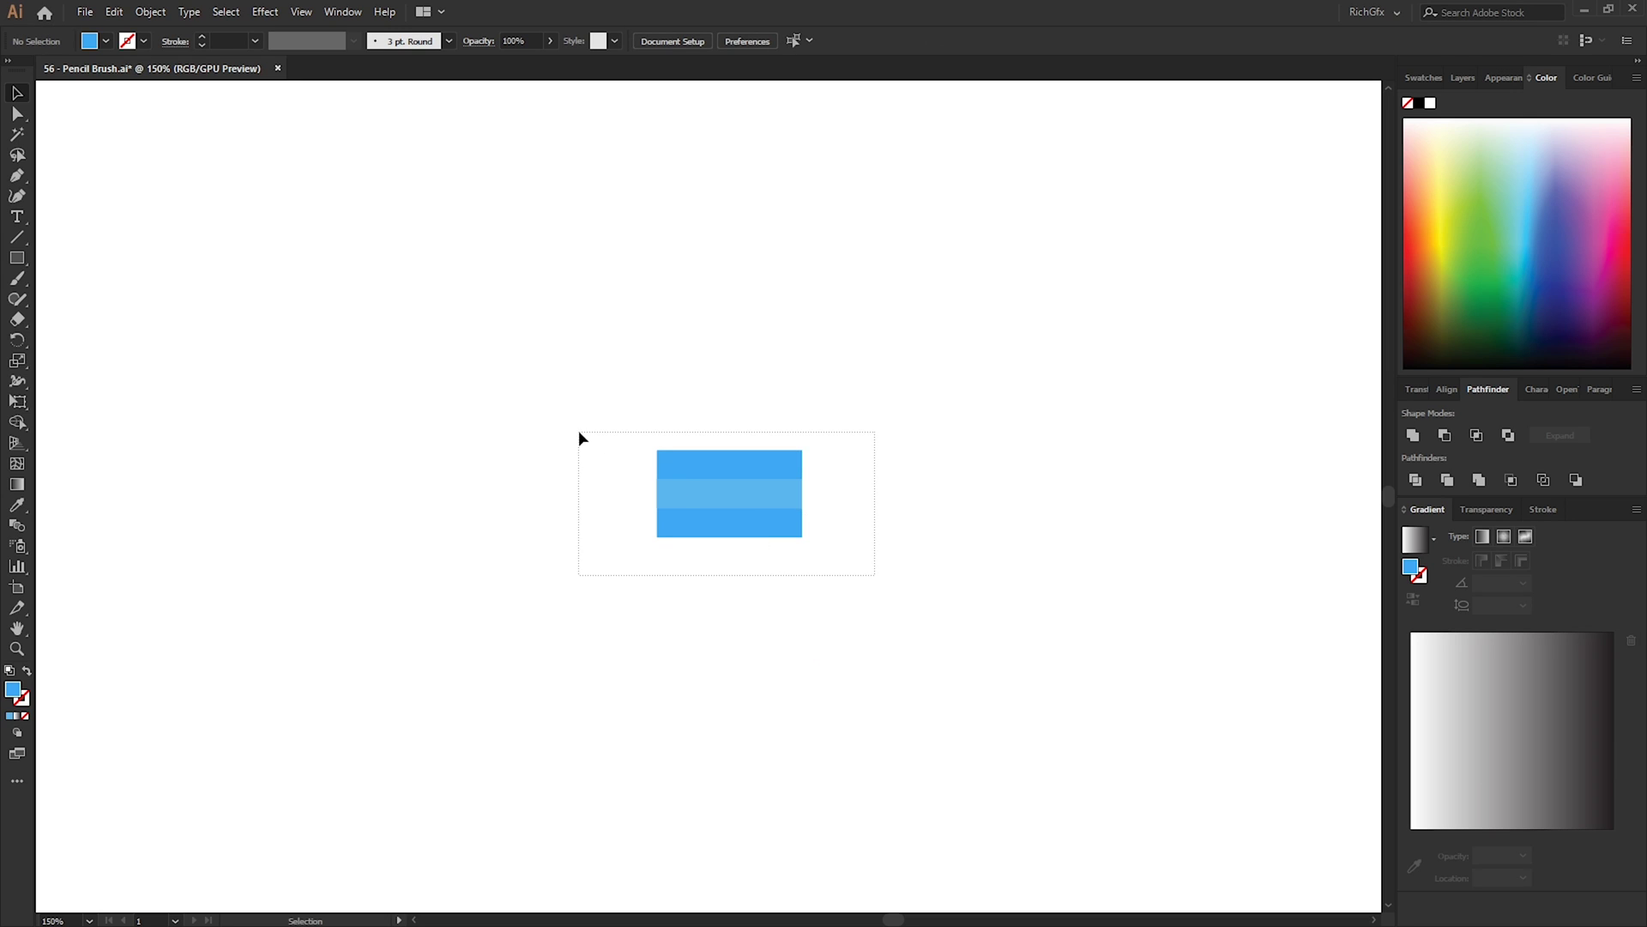
left_click_drag(768, 464, 444, 467)
left_click(789, 536)
Step: Duplicate the blue block to its right and narrow the copy to a thin vertical strip
left_click_drag(590, 579, 302, 420)
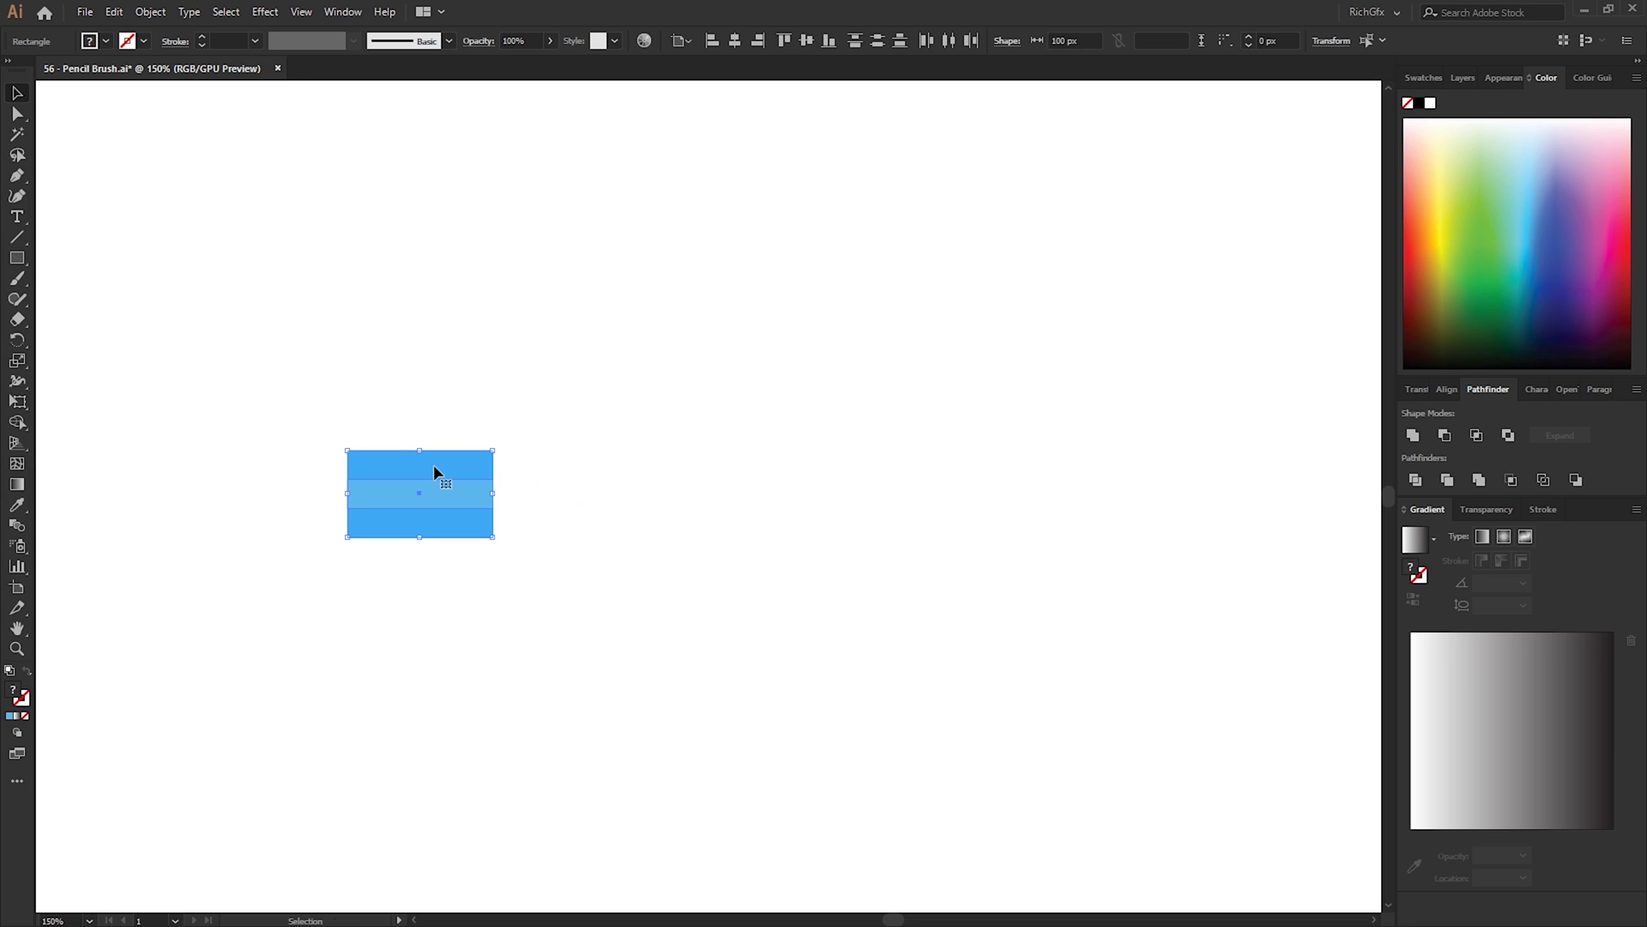
left_click_drag(374, 460, 649, 459)
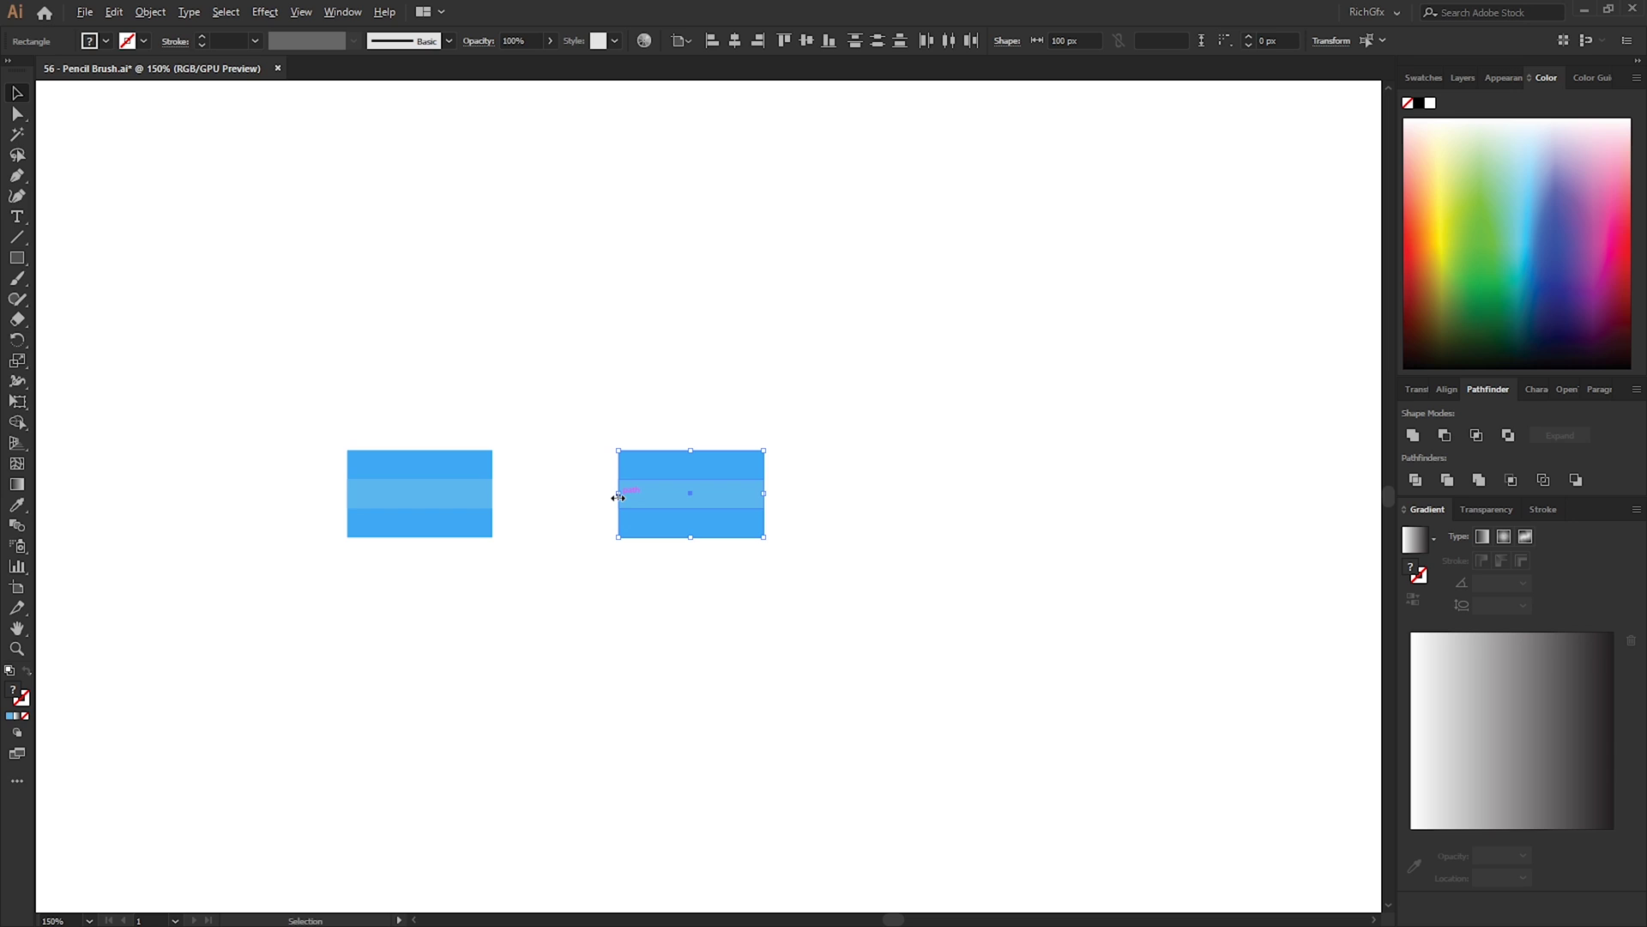
left_click_drag(617, 497, 683, 493)
left_click(867, 542)
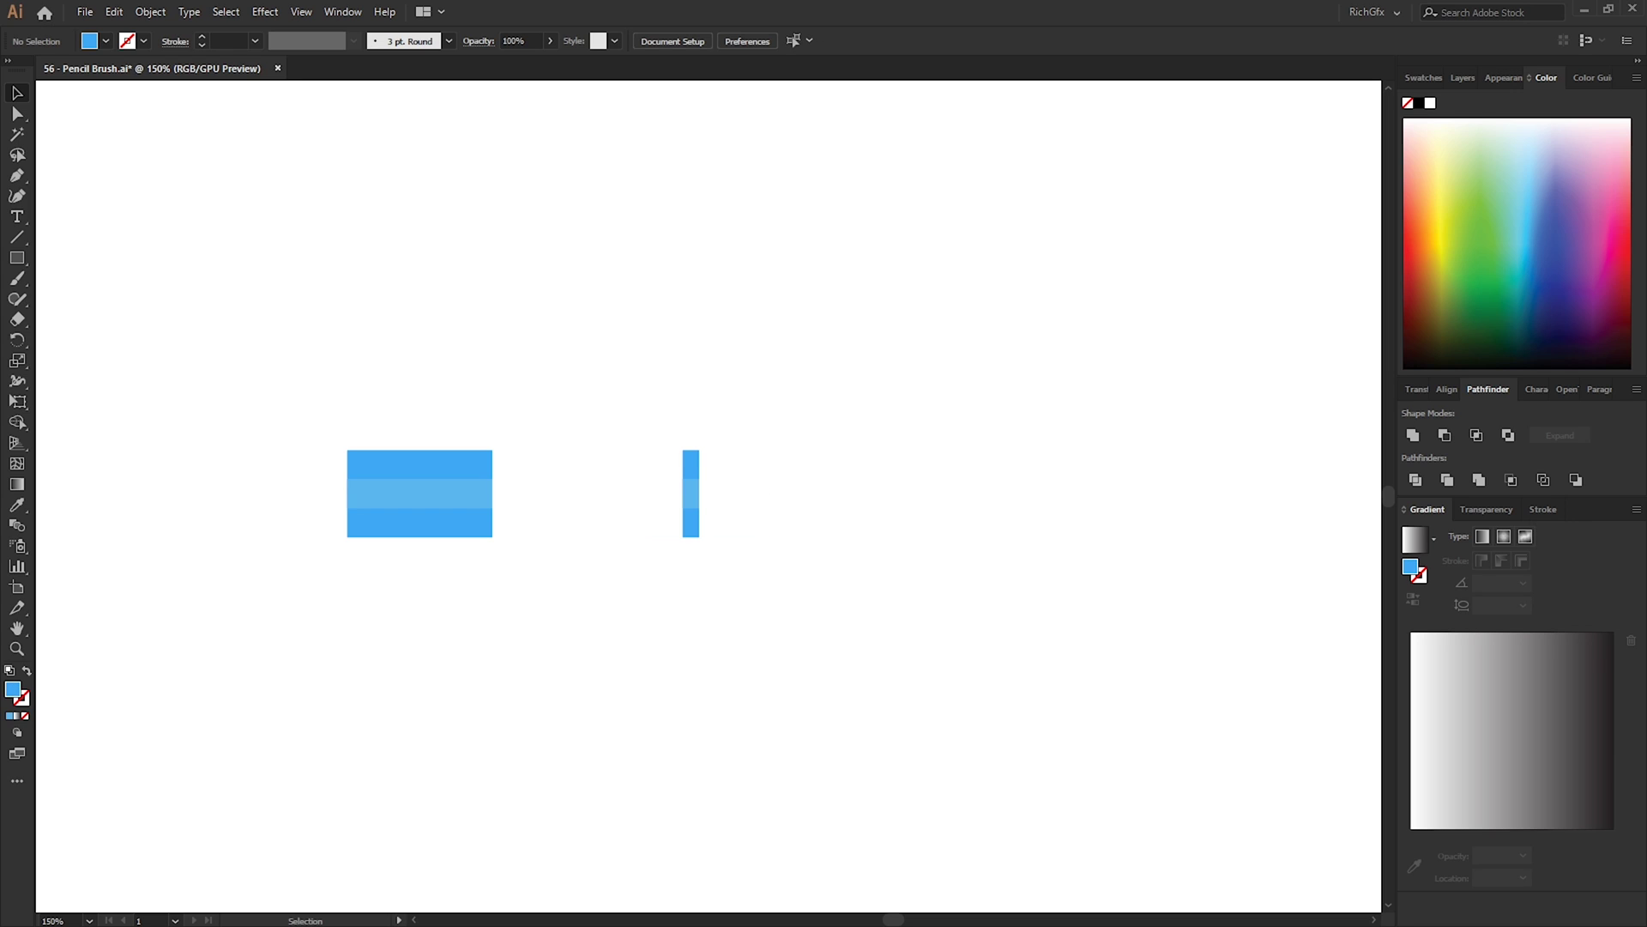
Step: Draw a light grey bar about 5 × 60 px against the strip's right edge and duplicate it into three adjoining bars
key("F7")
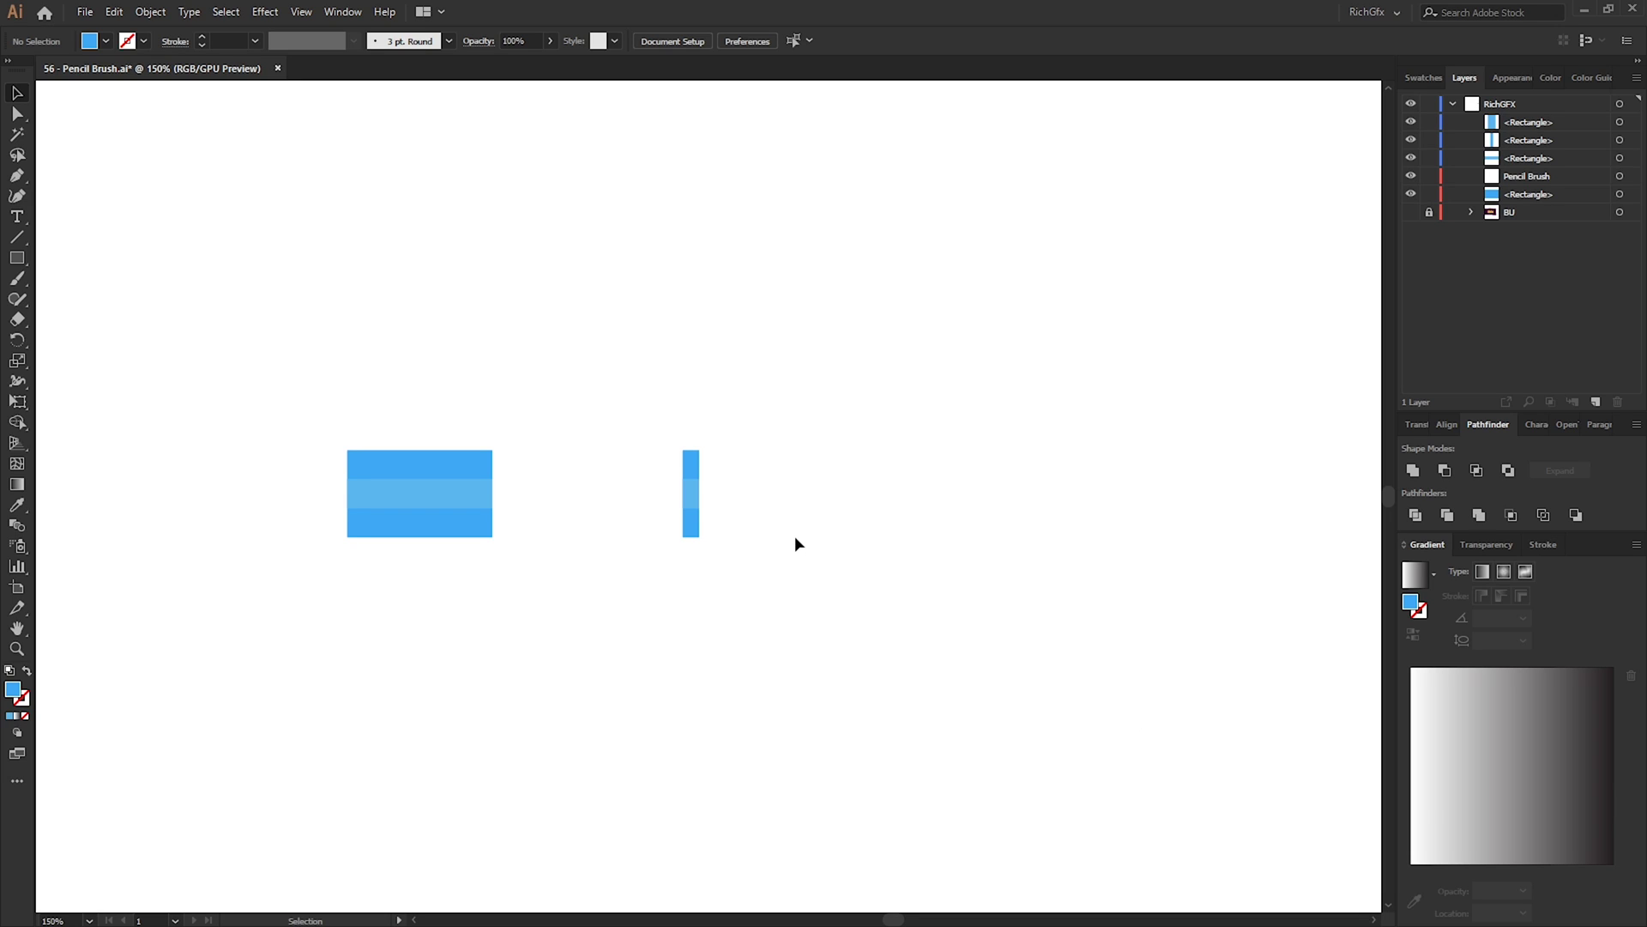
left_click(17, 259)
scroll(706, 493, "up", 2)
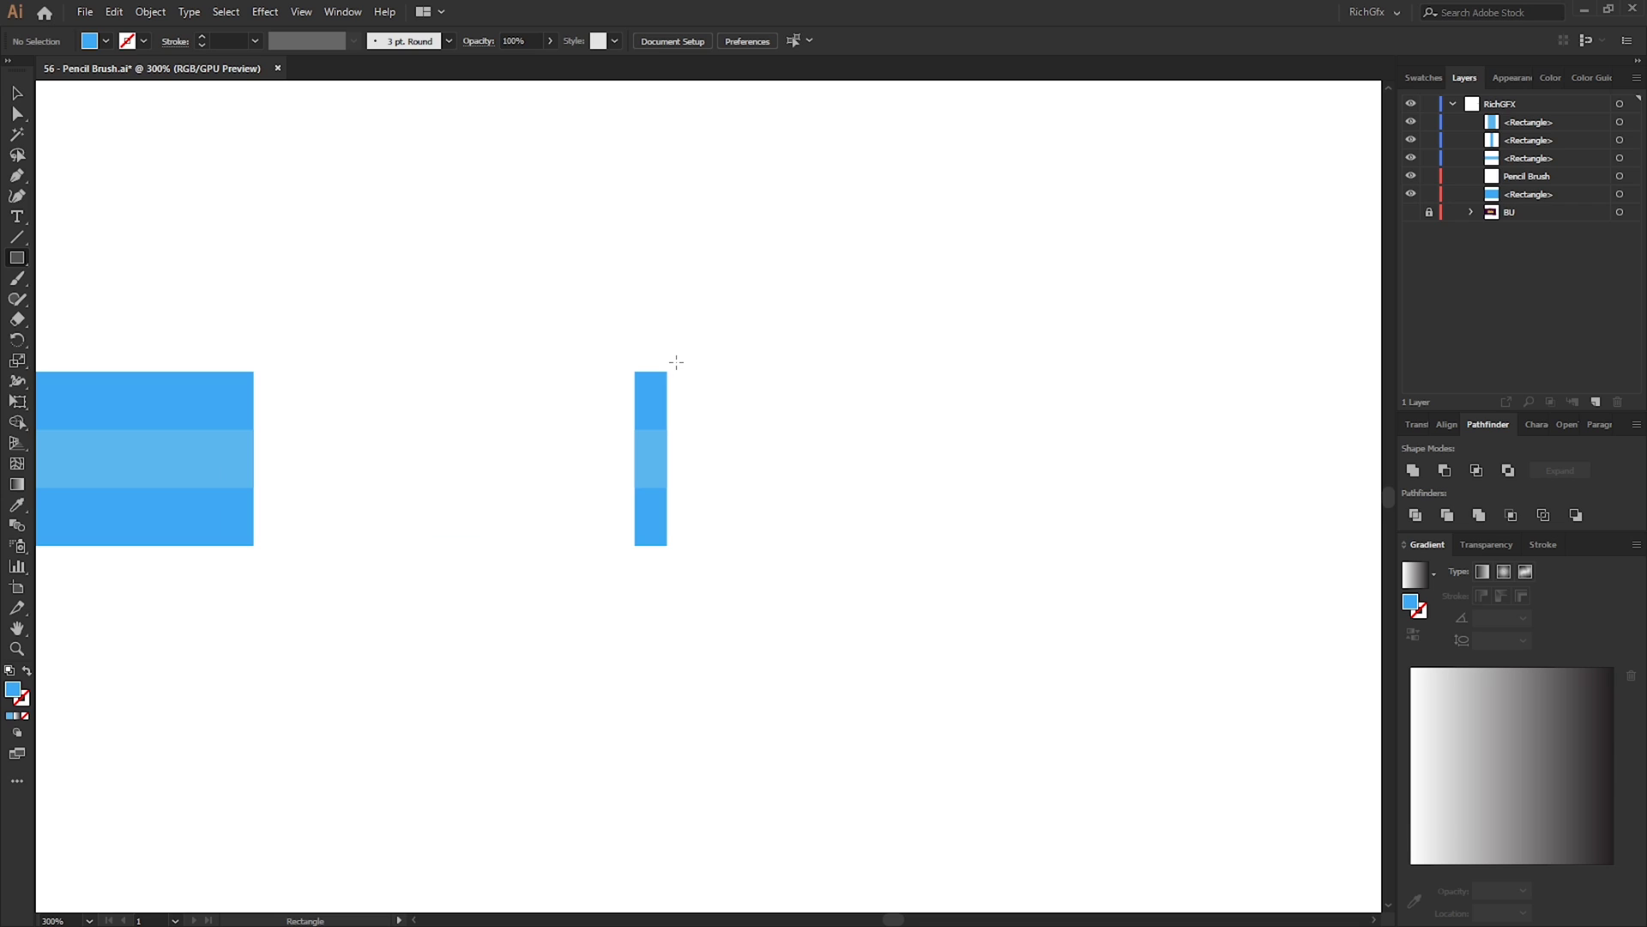
left_click_drag(668, 371, 682, 544)
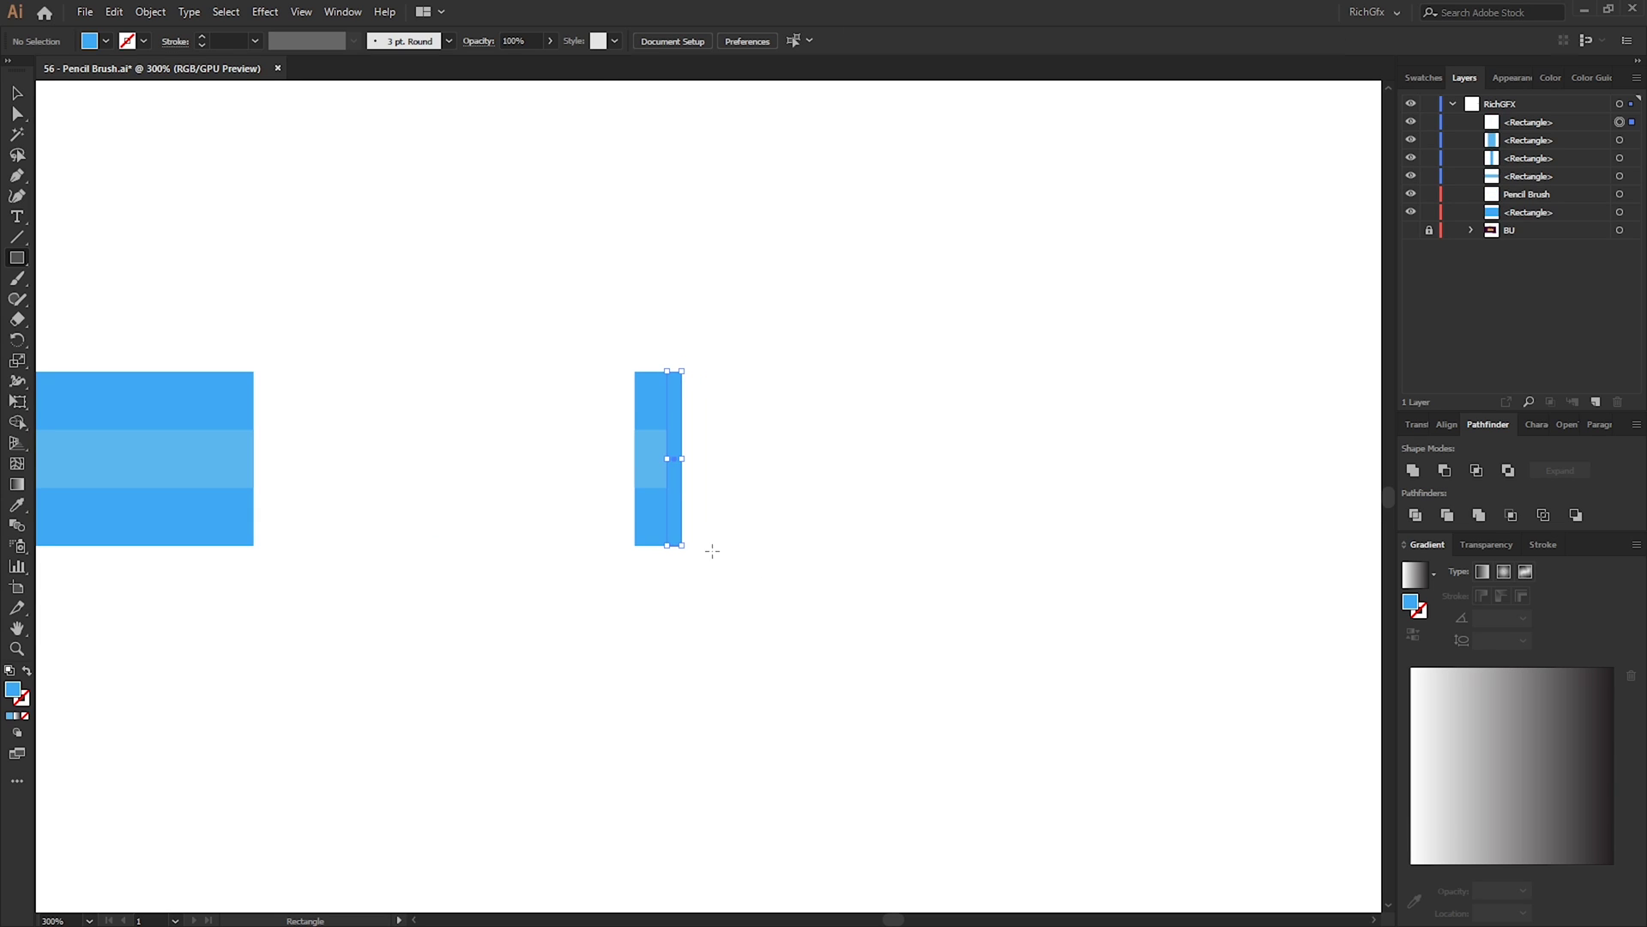
left_click(17, 93)
left_click_drag(683, 404, 703, 405)
Step: Fill the middle grey bar with a lighter grey than its neighbours
left_click(687, 441)
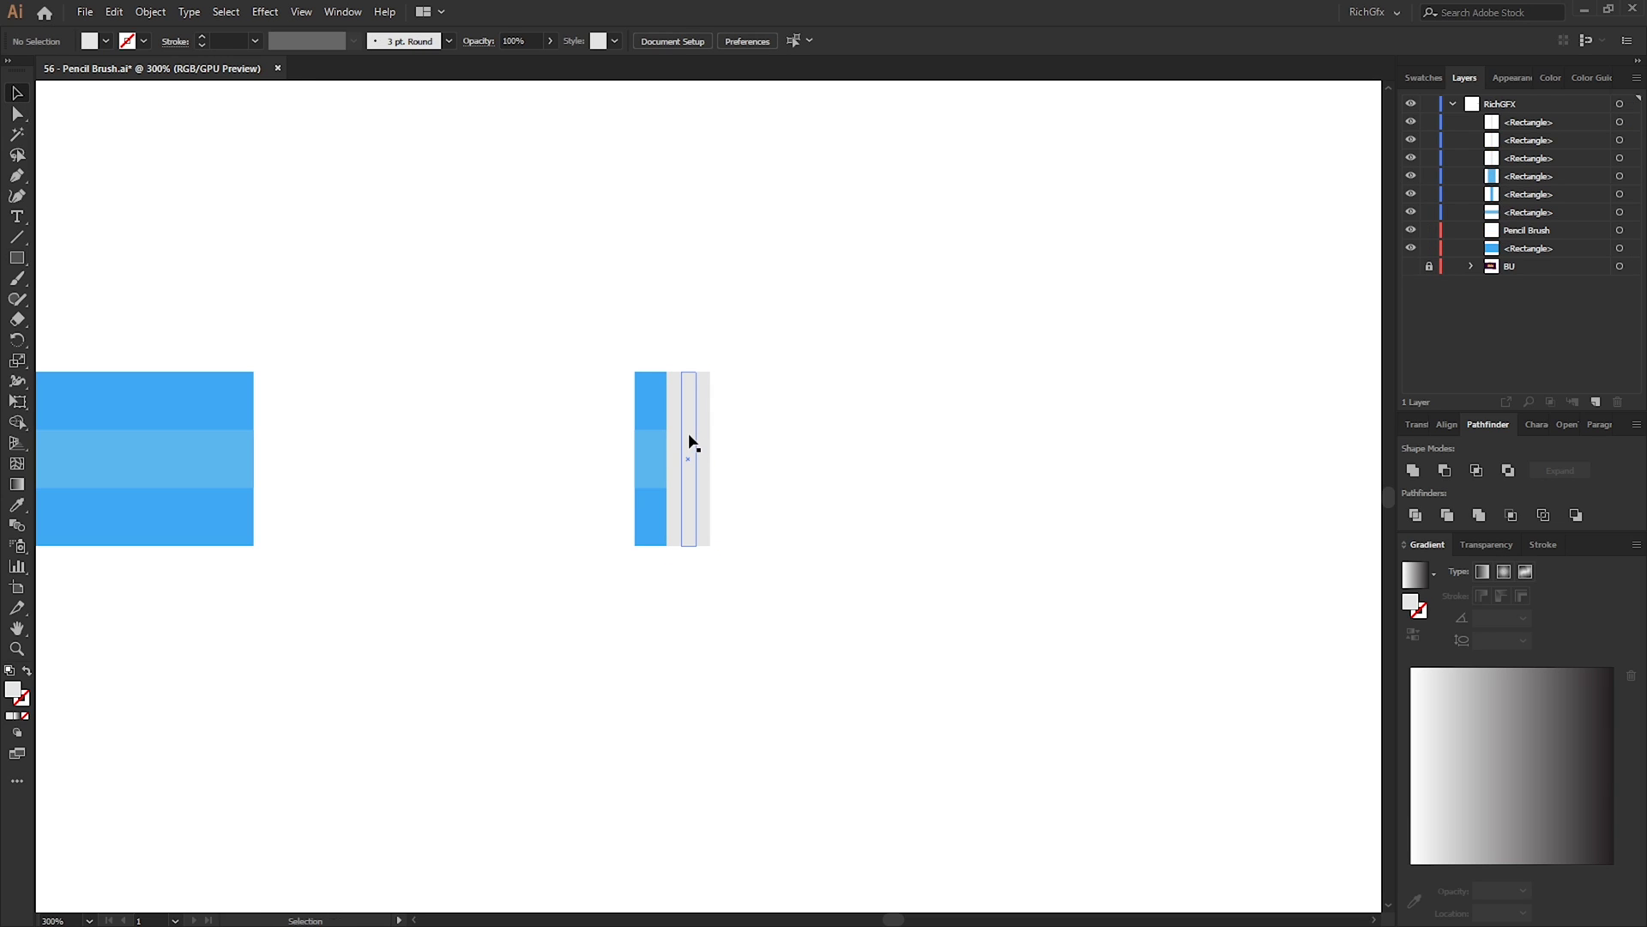
left_click(105, 41)
left_click(140, 116)
left_click(710, 268)
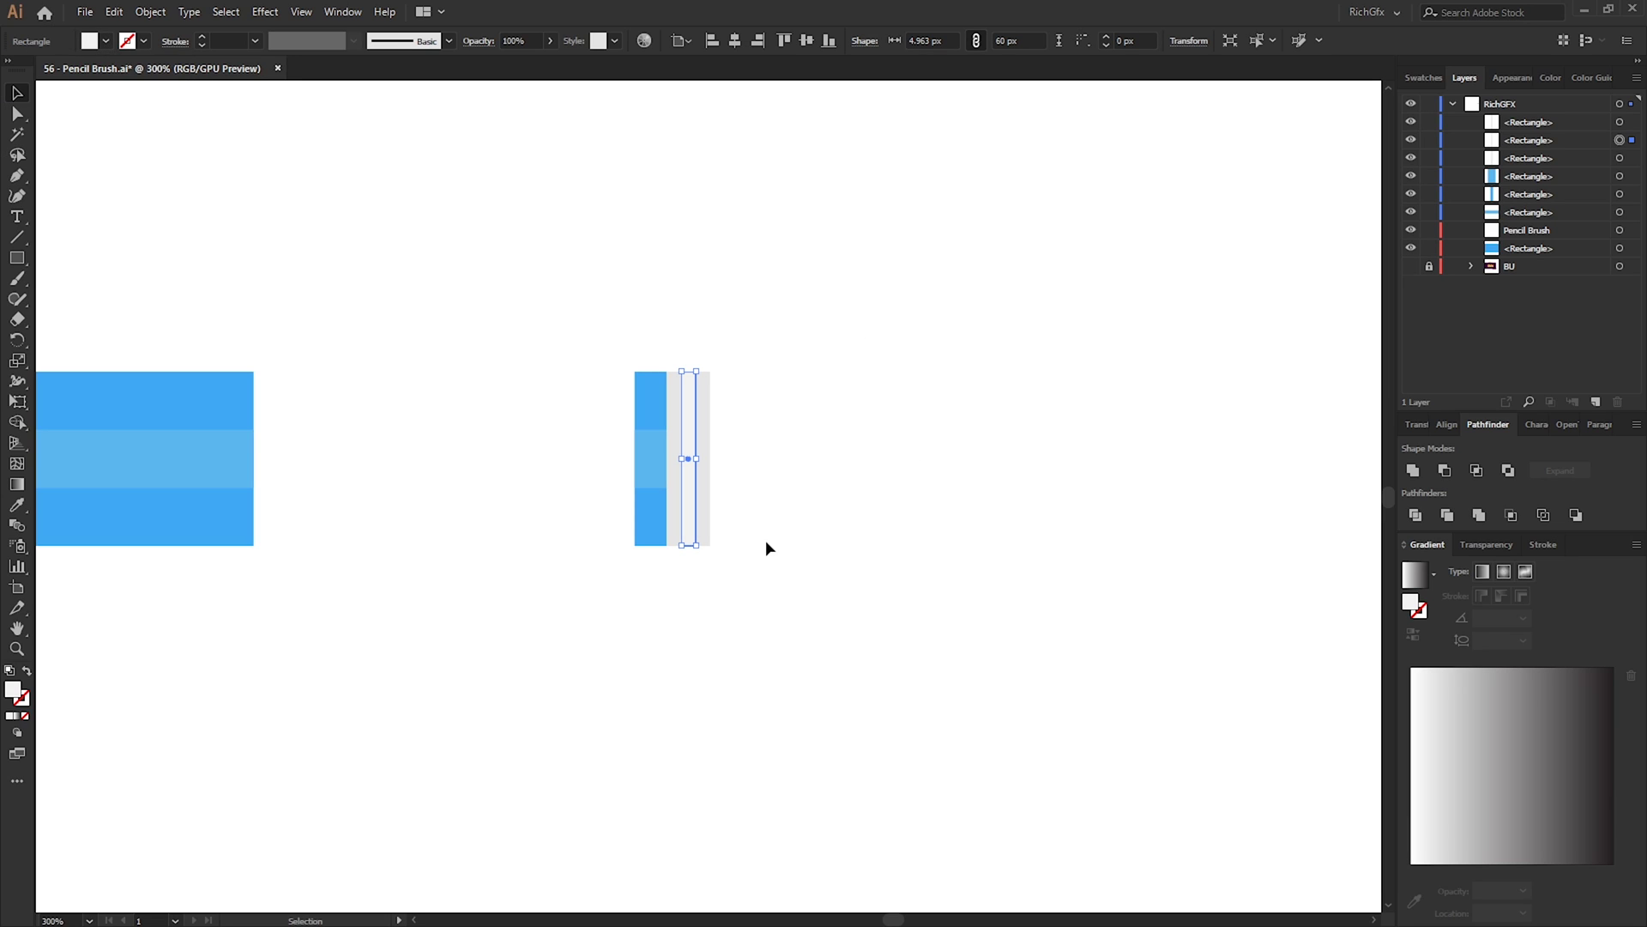
left_click(765, 539)
Step: Draw a rectangle about 39 × 60 px against the right side of the grey bars and fill it with pink #ff7bac
left_click(16, 258)
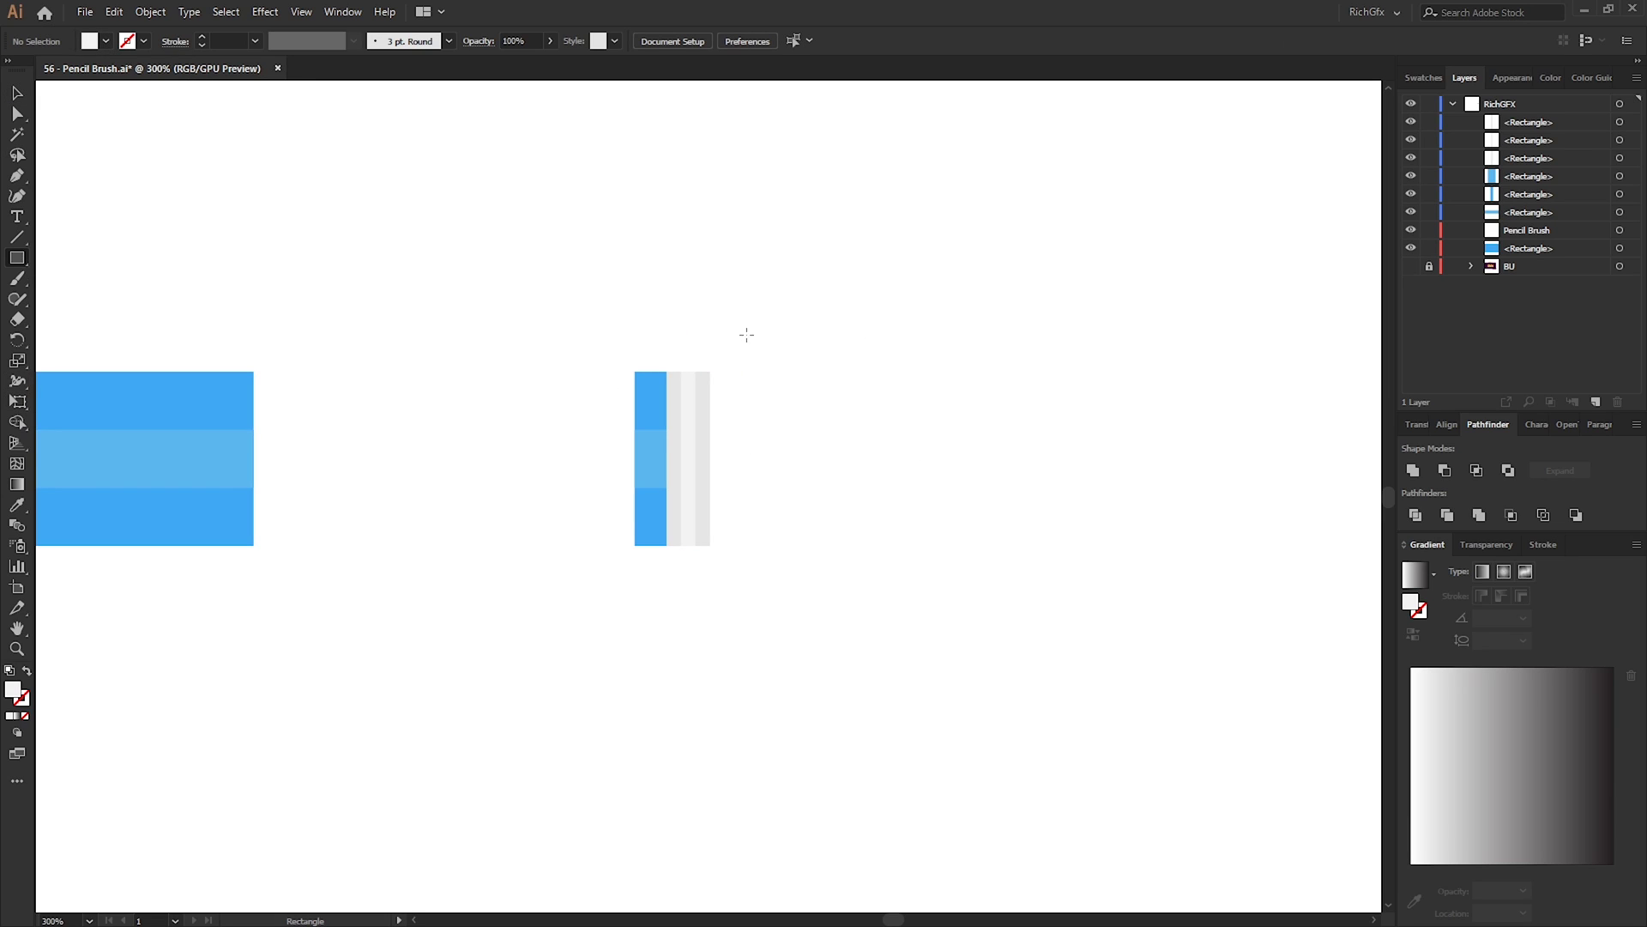
left_click_drag(710, 371, 822, 545)
left_click(105, 41)
left_click(117, 58)
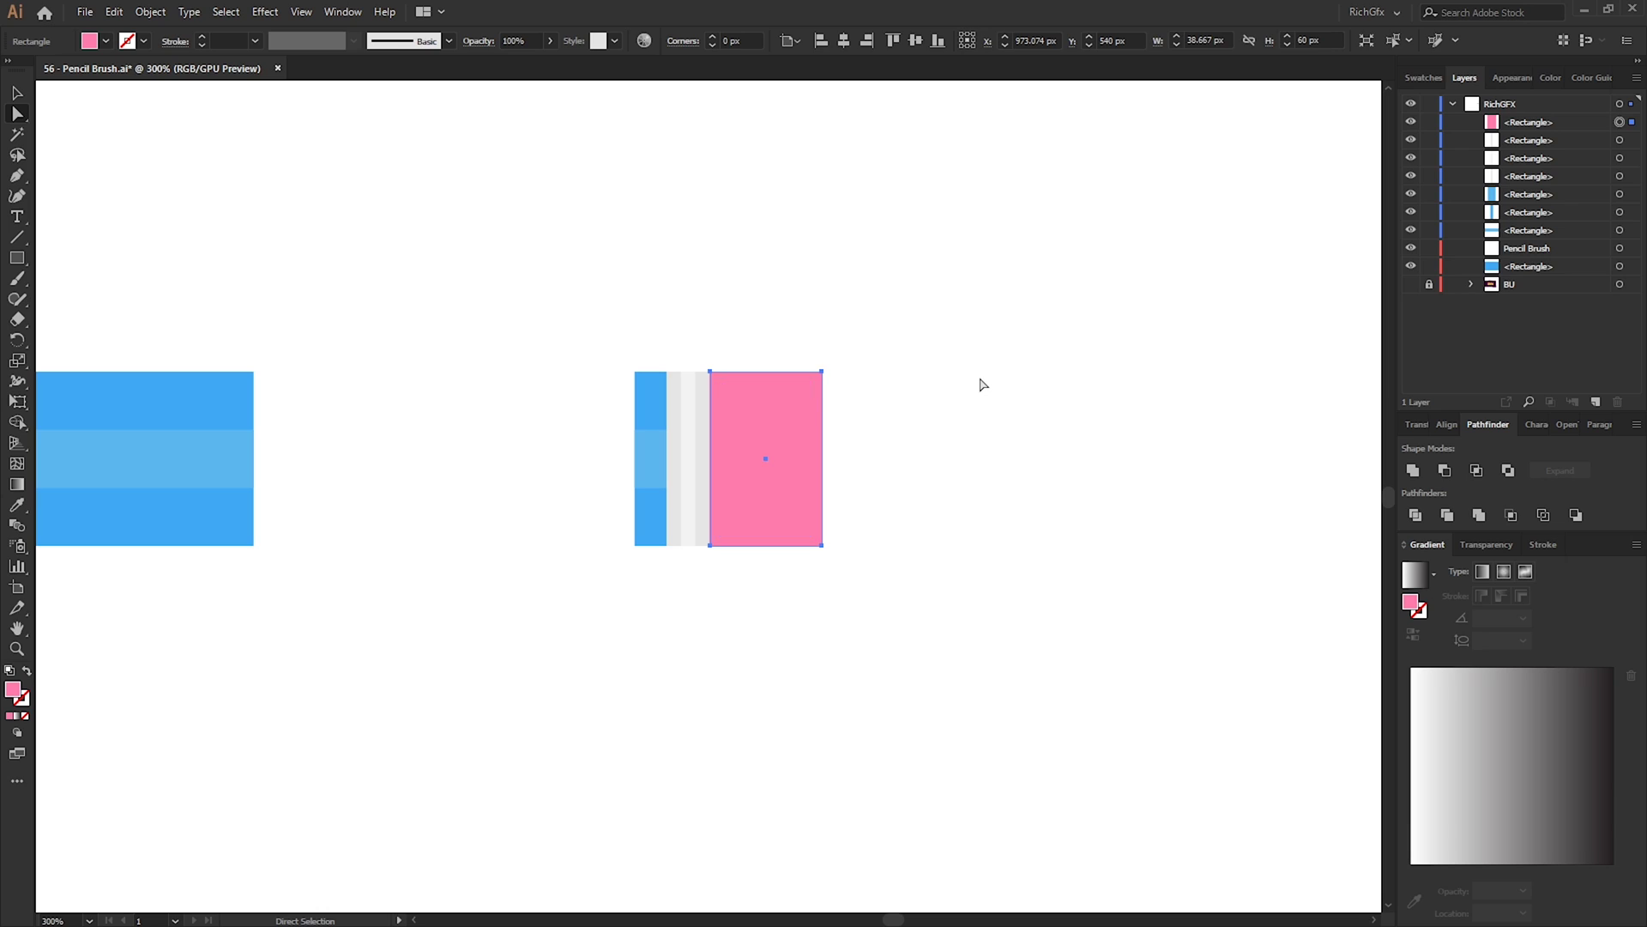
Step: Change the pink rectangle's fill to a muted, desaturated pink and fully round its two right corners
double_click(12, 688)
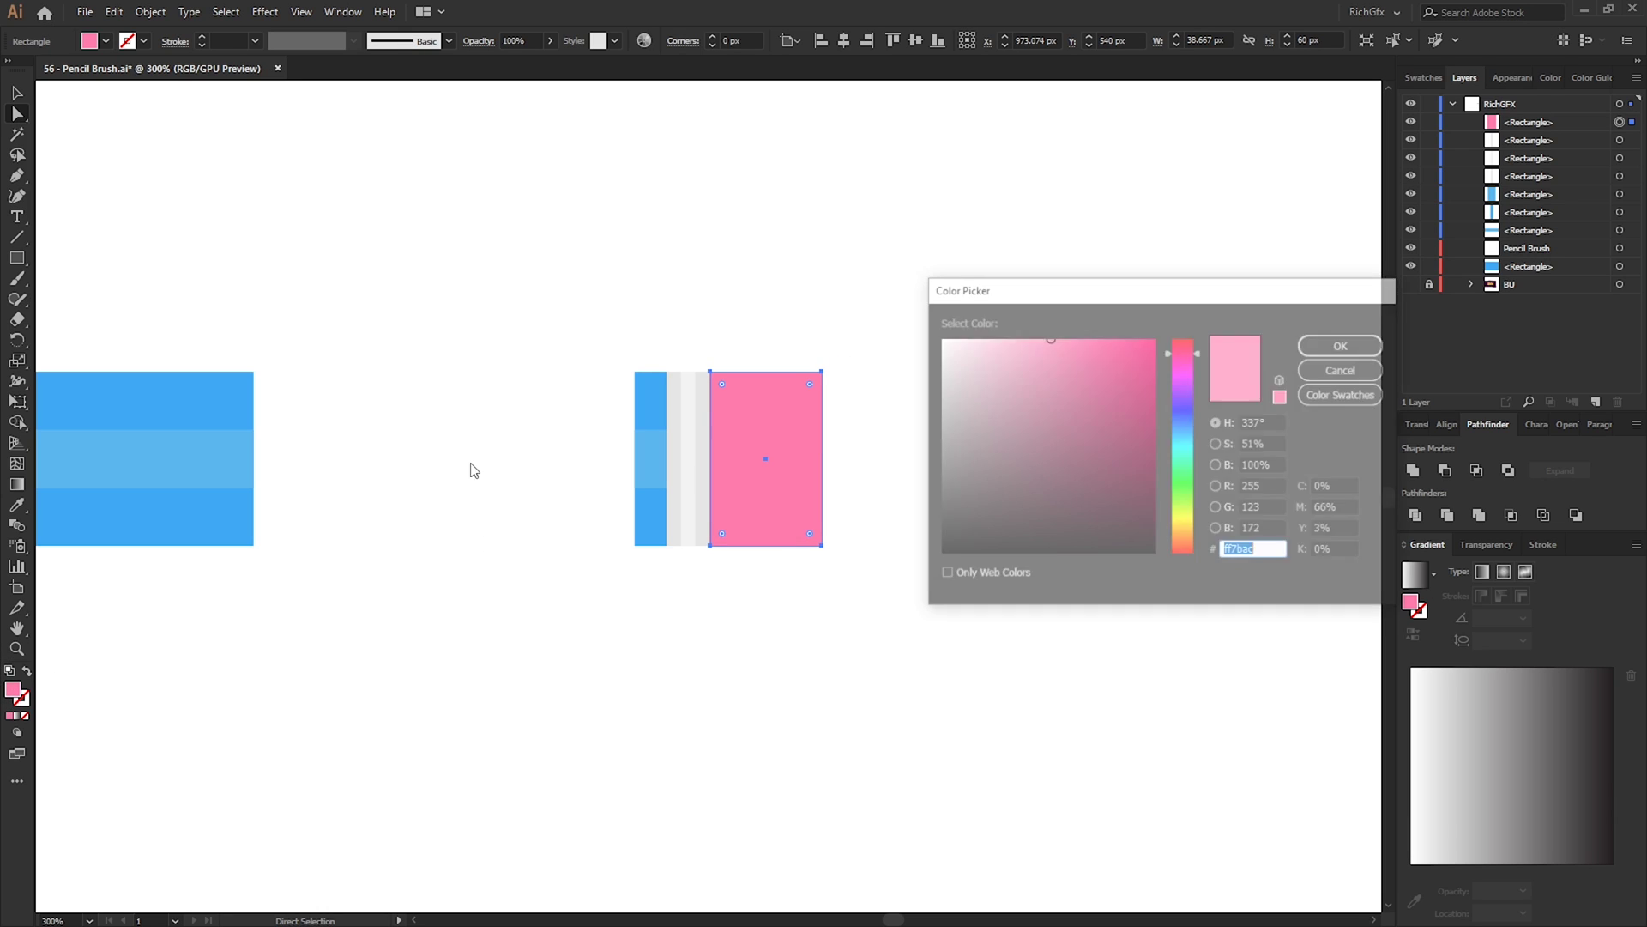
mouse_move(1058, 340)
left_mouse_down()
mouse_move(988, 339)
mouse_move(981, 355)
left_mouse_up()
left_click(1344, 343)
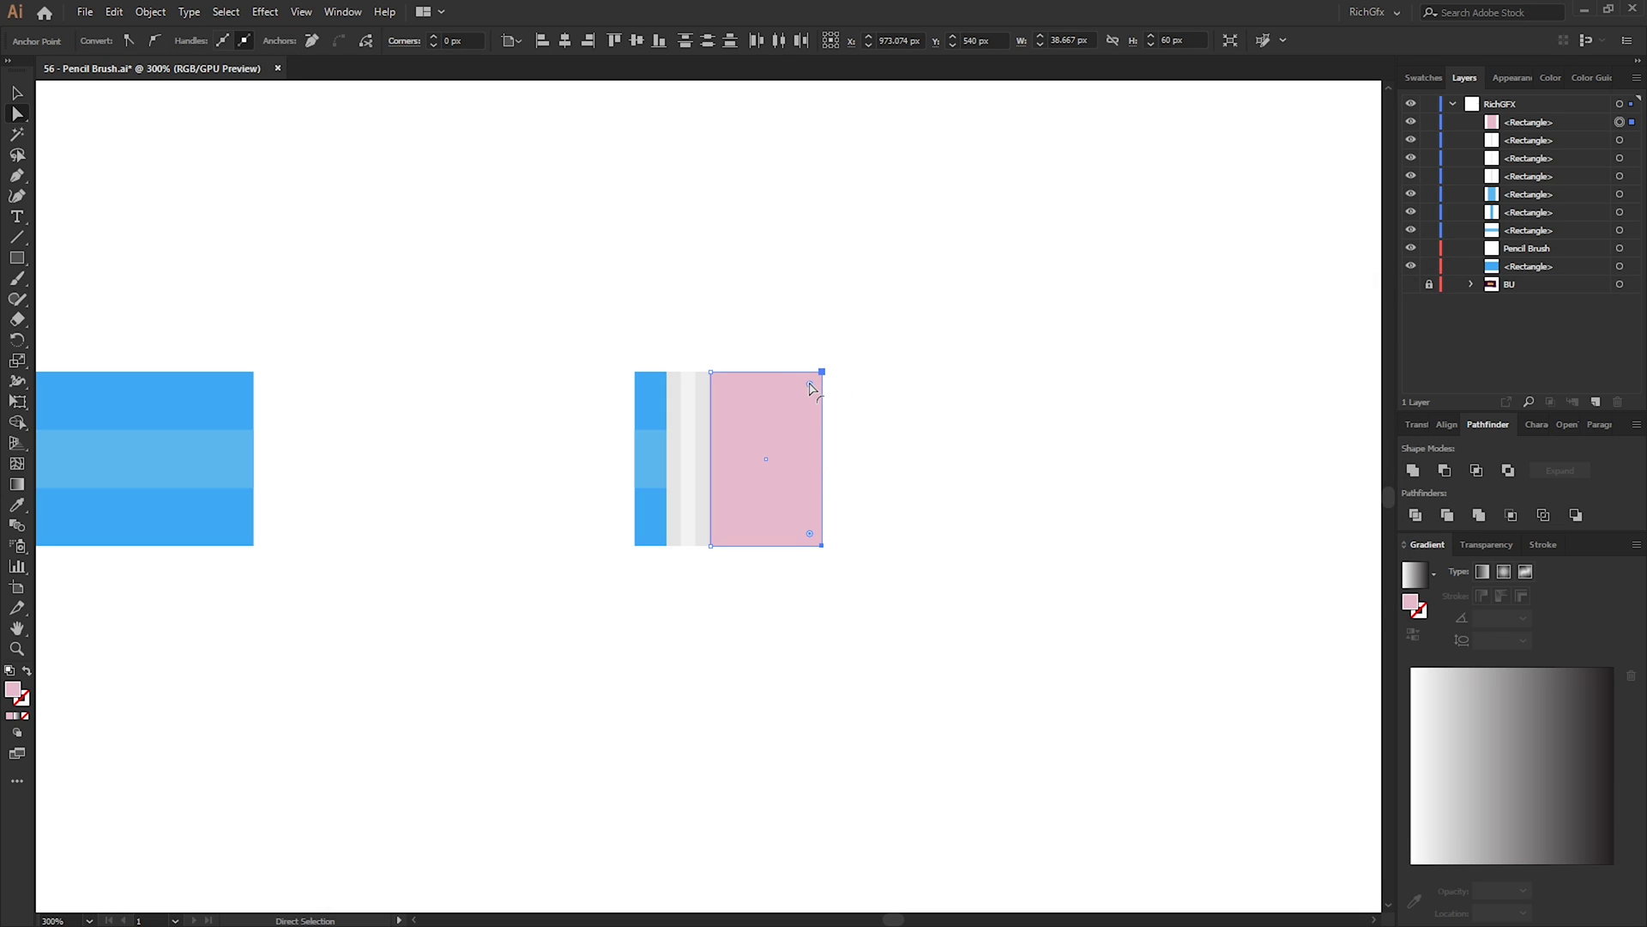
left_click_drag(811, 389, 697, 456)
left_click(926, 456)
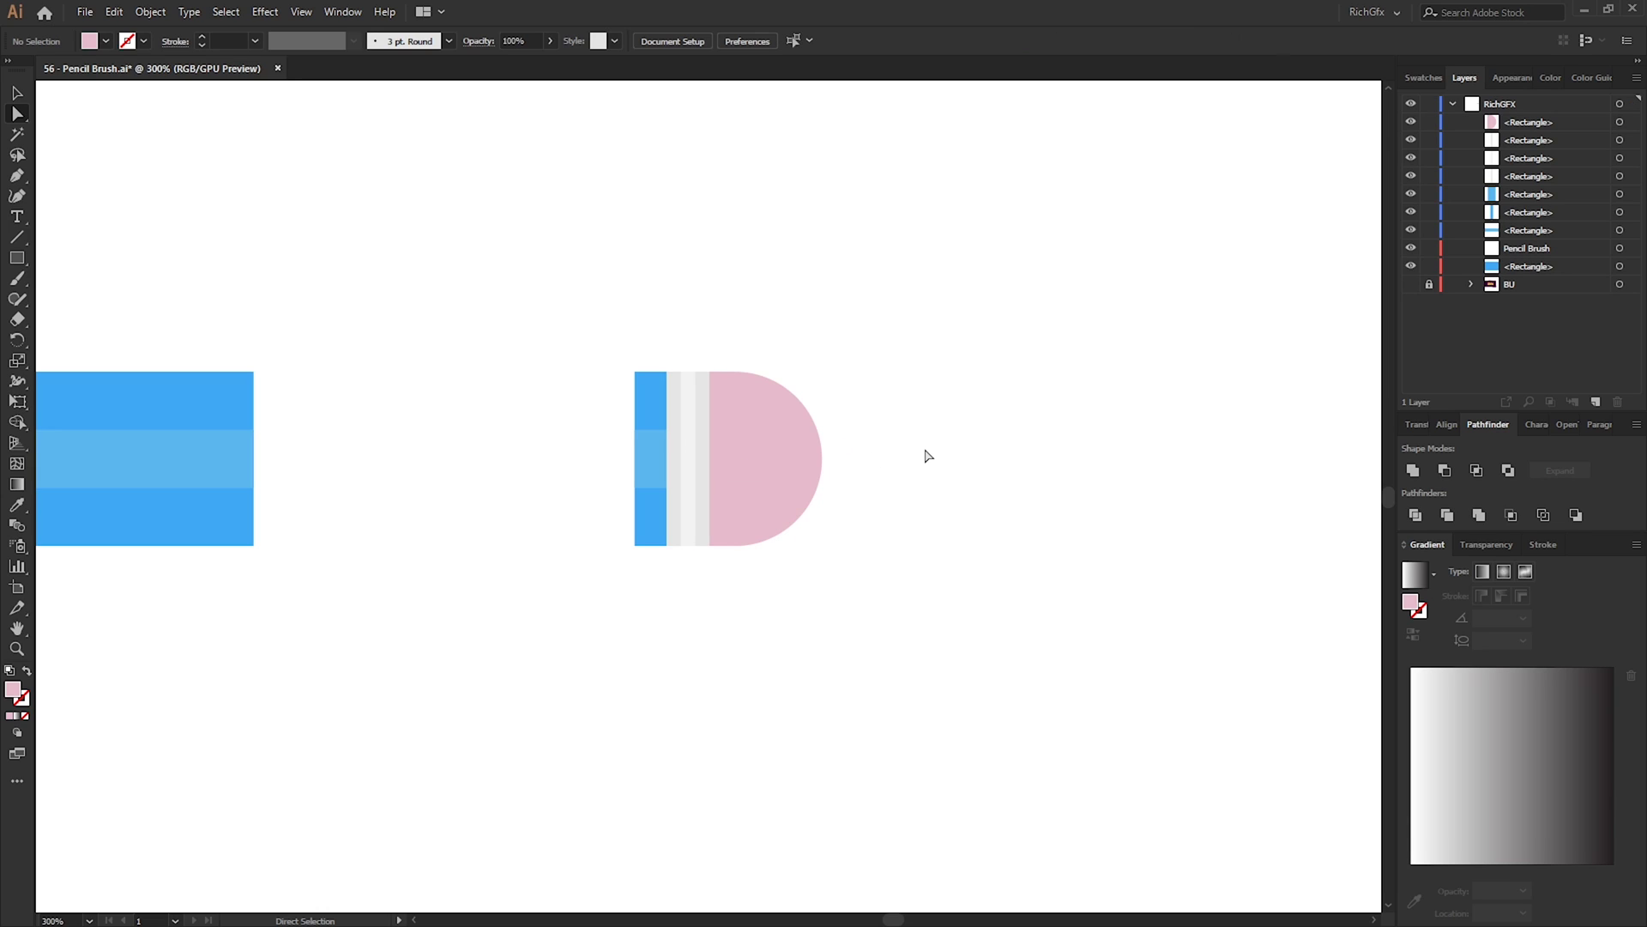
Step: Group all shapes of the eraser end: the short blue section, the grey bars and the pink rounded rectangle
key("v")
left_click_drag(935, 617, 558, 244)
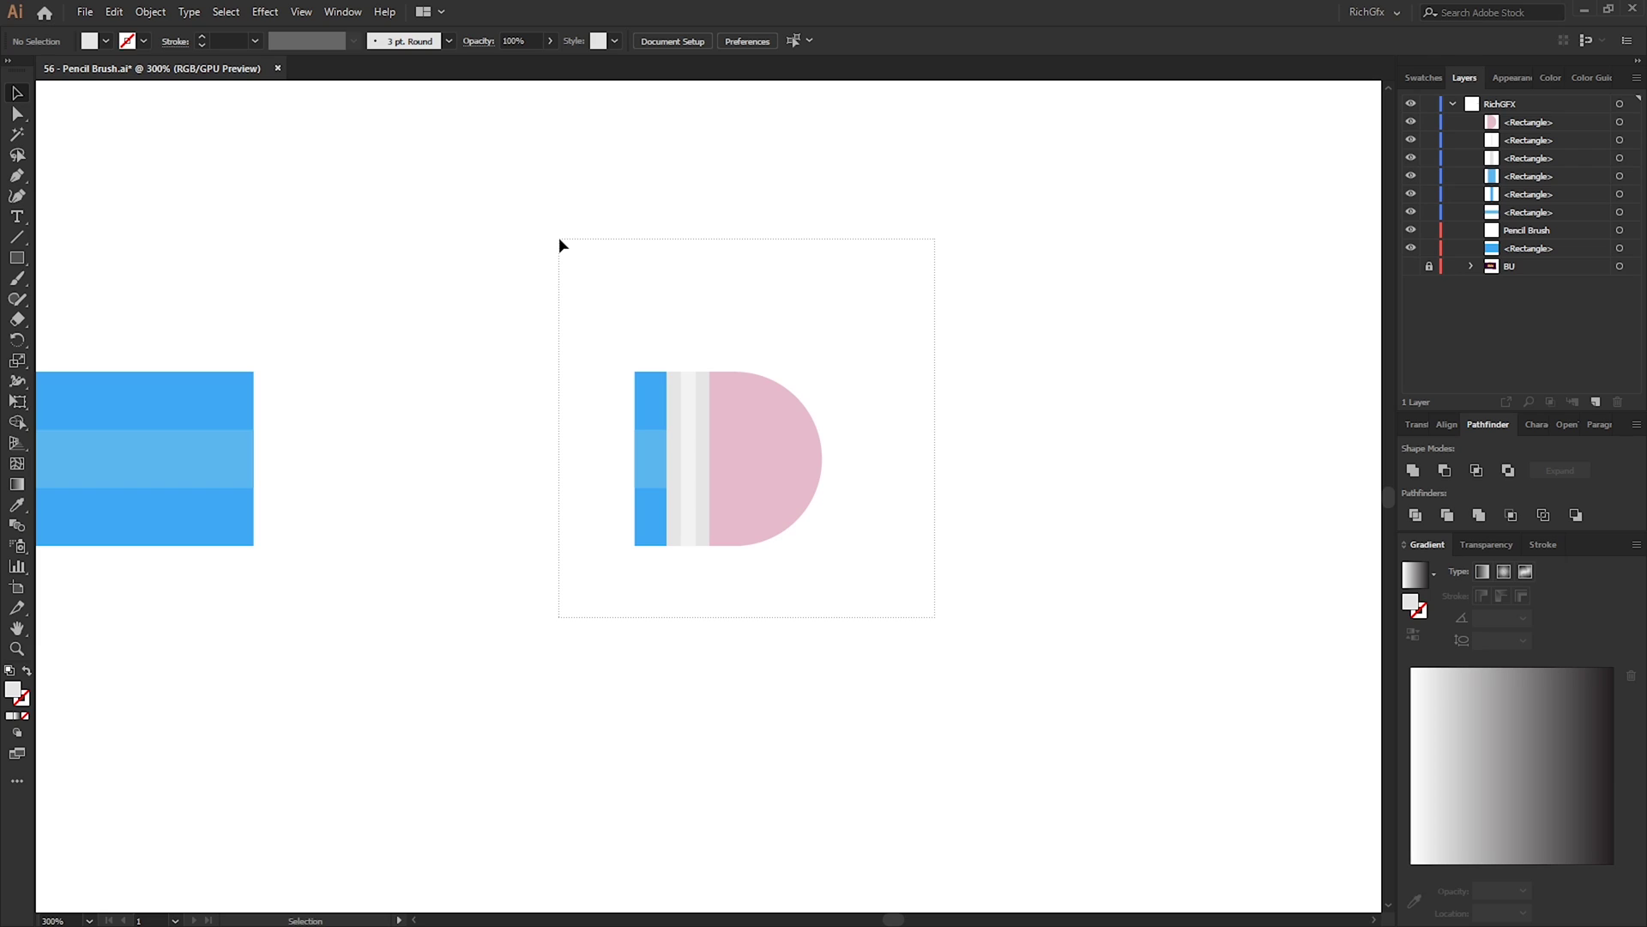
left_click_drag(558, 240, 559, 240)
left_click(163, 13)
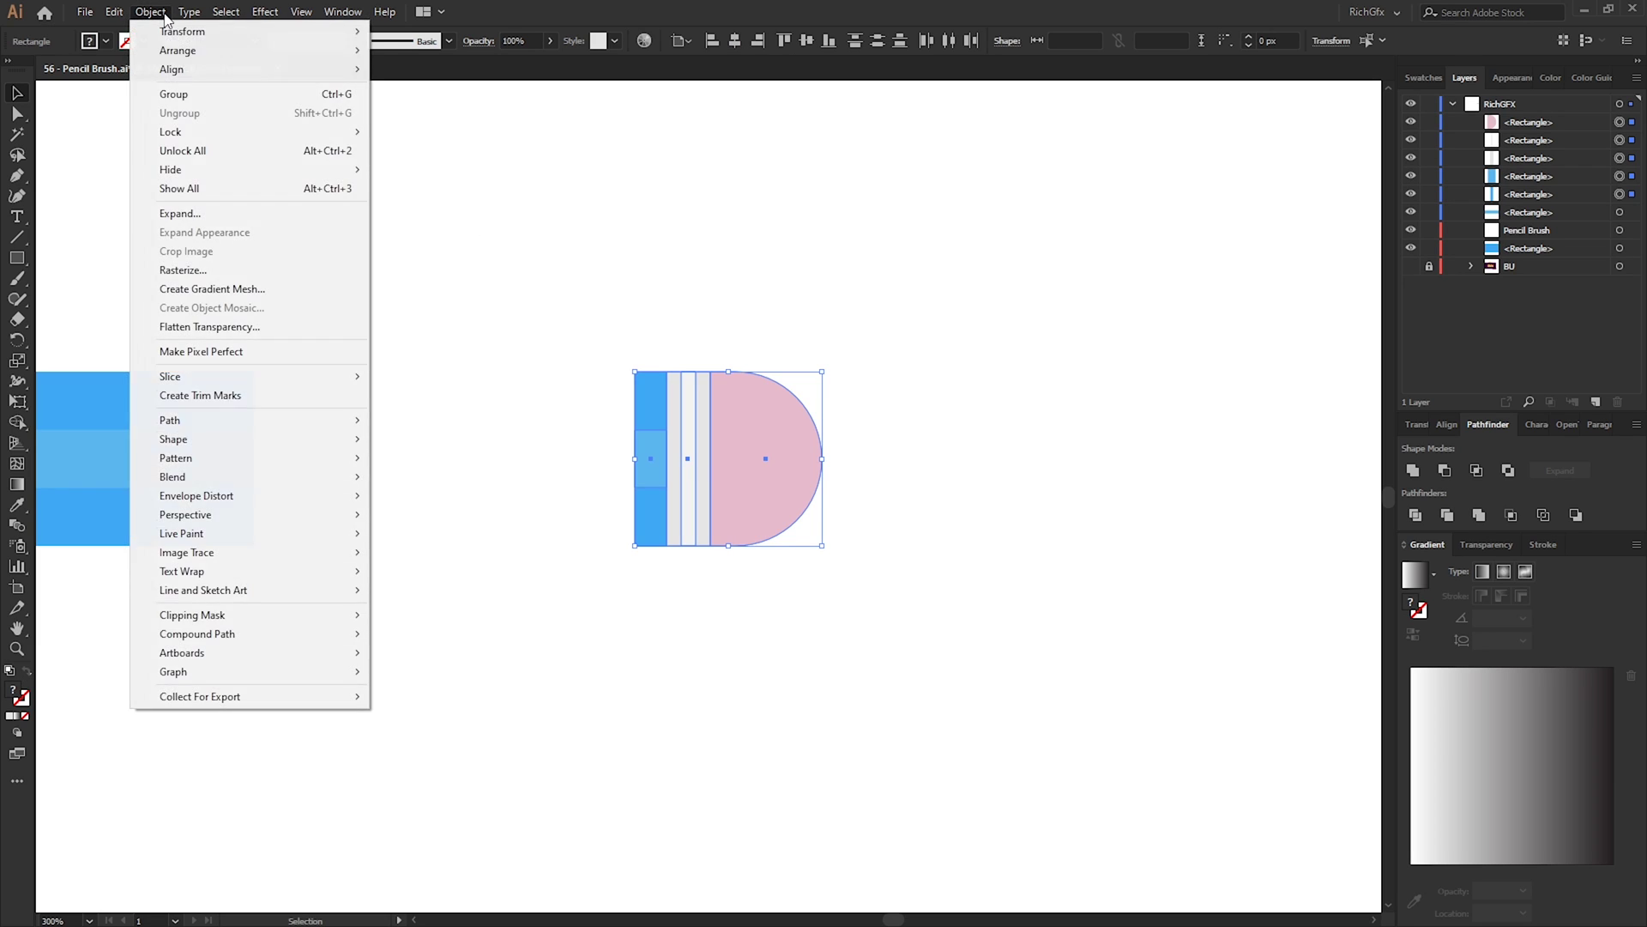
left_click(214, 95)
left_click(532, 264)
Step: Group the wide blue body rectangle with its lighter middle stripe
key("ctrl+minus")
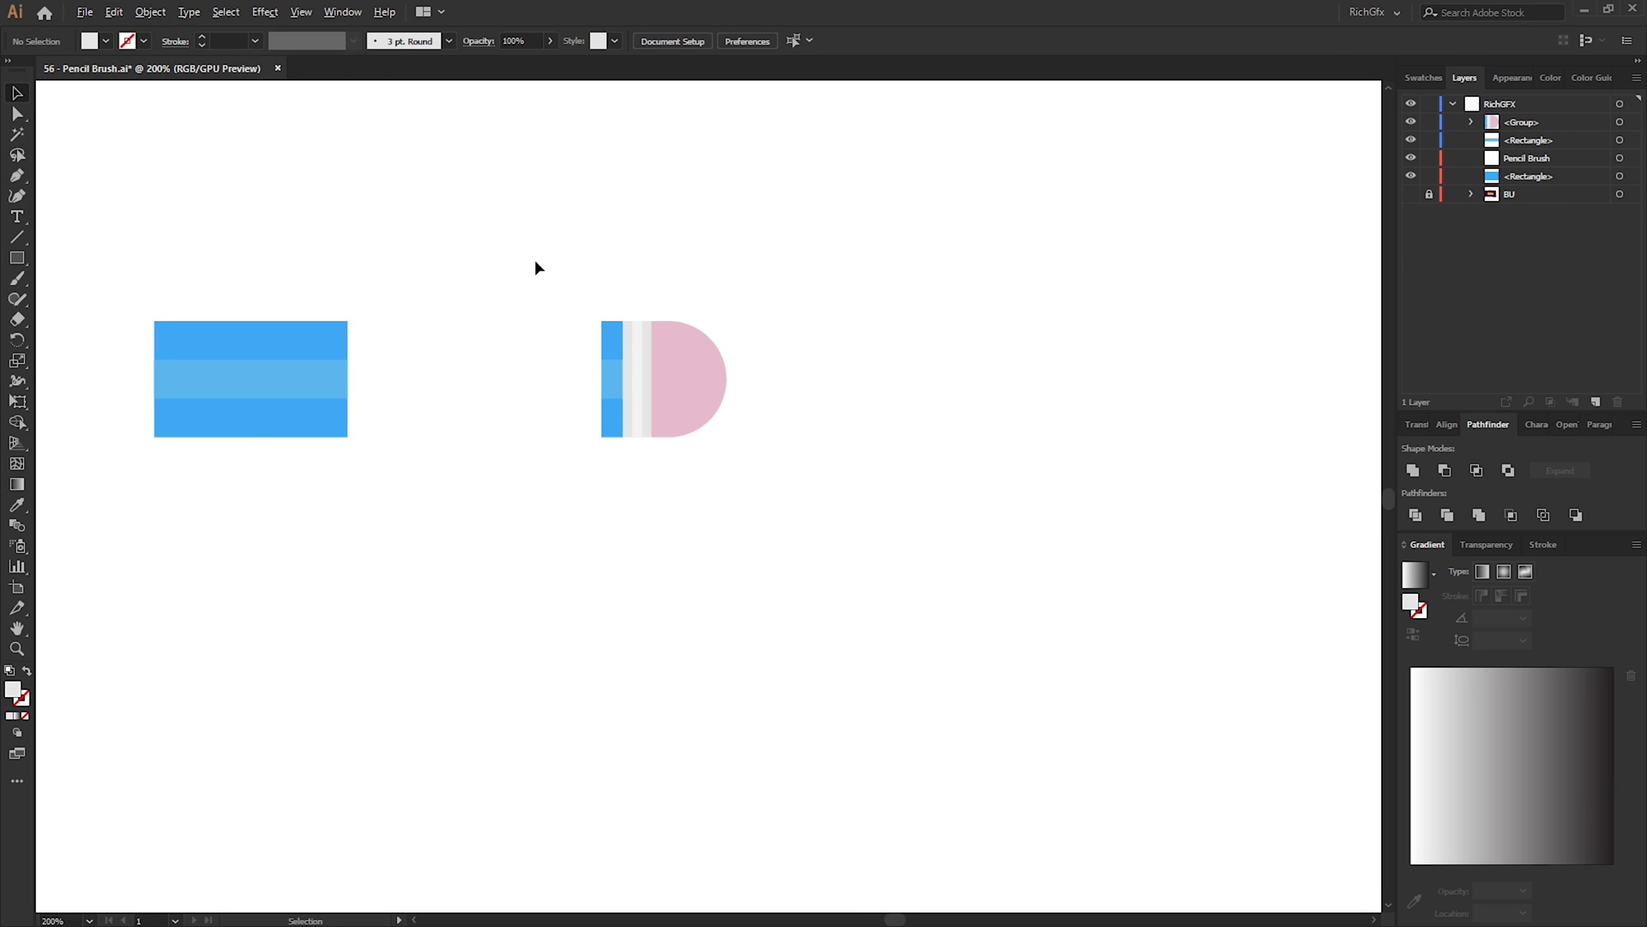
scroll(533, 268, "up", 3)
scroll(534, 268, "left", 6)
left_click_drag(555, 416, 987, 666)
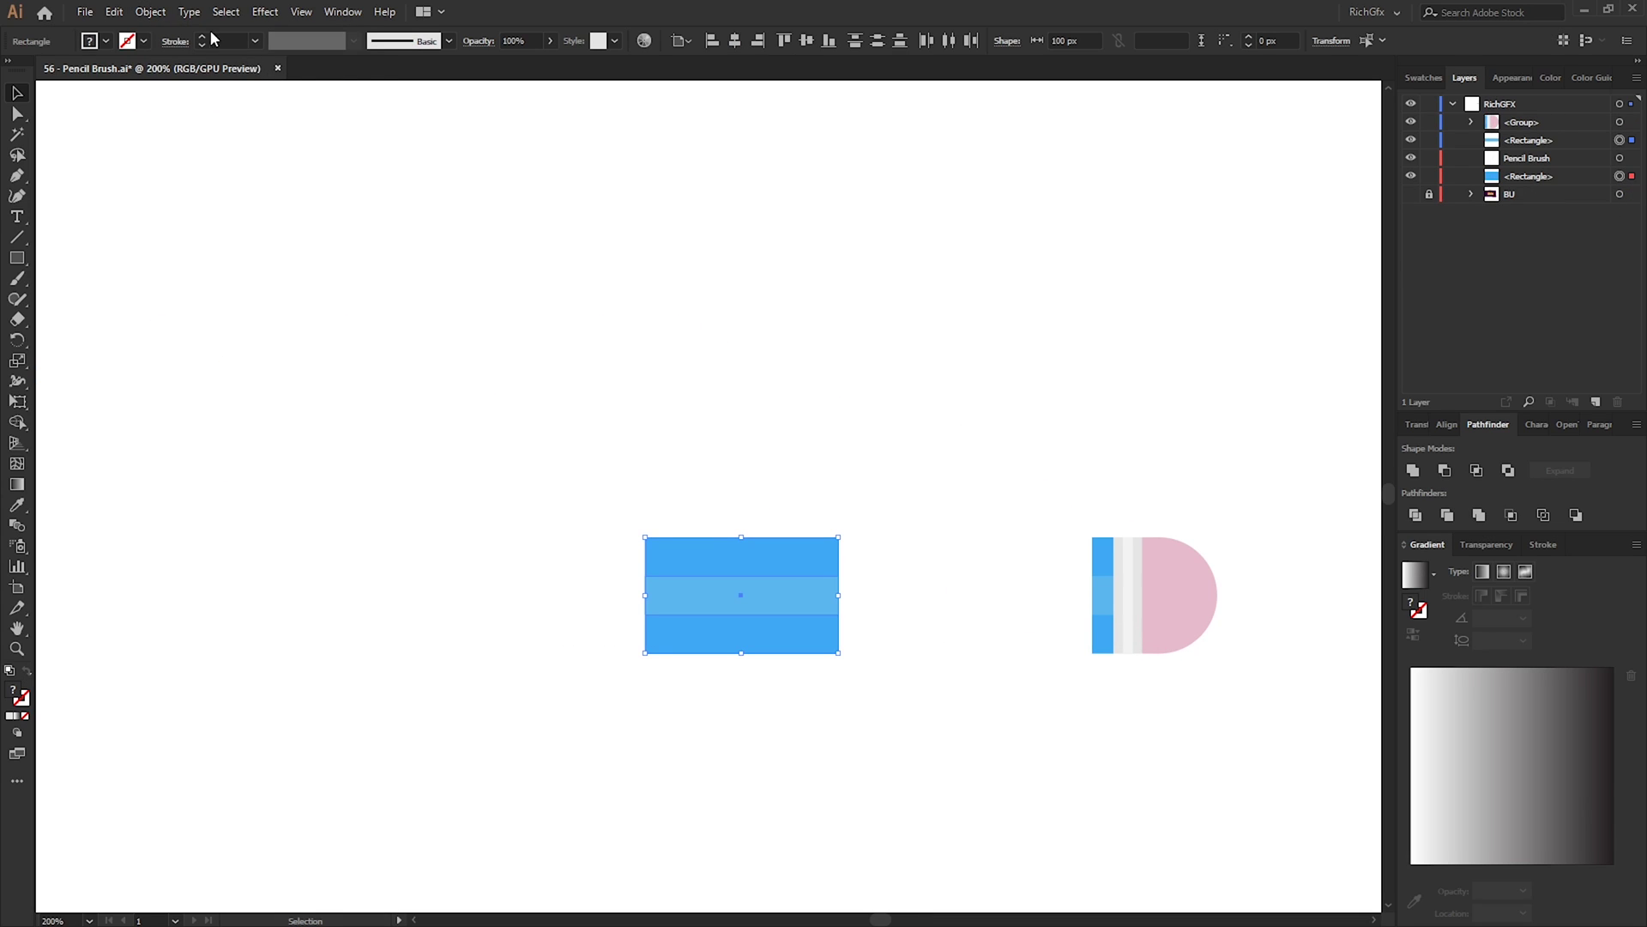
left_click(151, 12)
left_click(224, 95)
left_click(941, 367)
Step: Move the eraser end closer to the body segment and place a striped body copy, narrowed to about 8.5 × 60 px, left of the body
left_click_drag(1149, 367, 1187, 268)
left_click_drag(1031, 459, 594, 510)
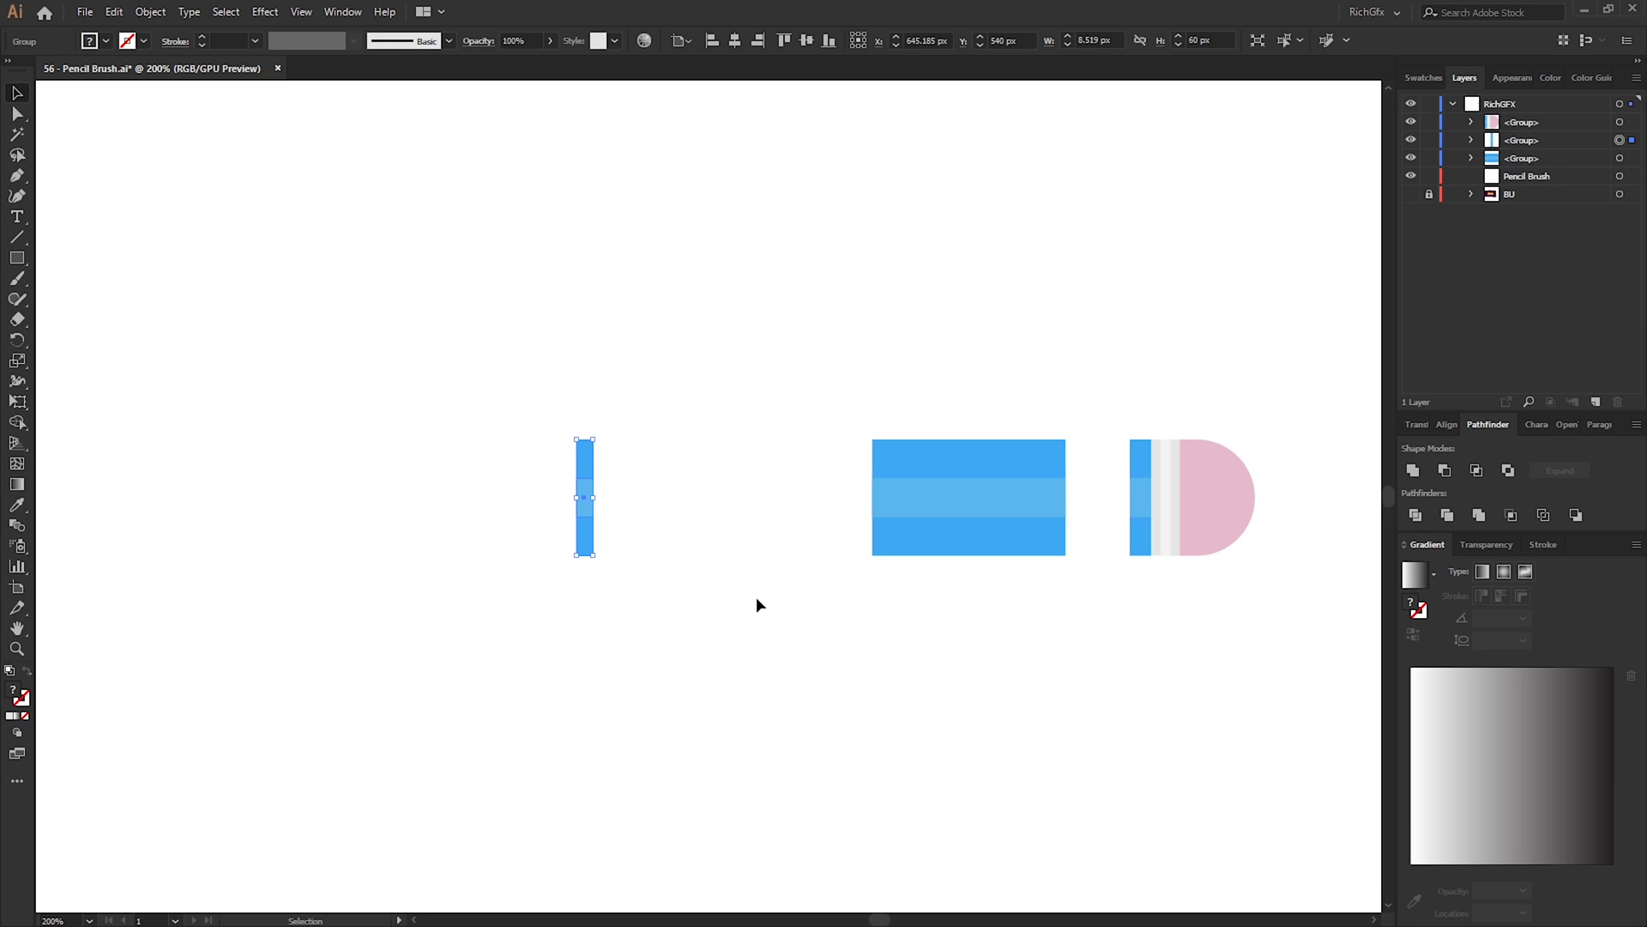
left_click(755, 595)
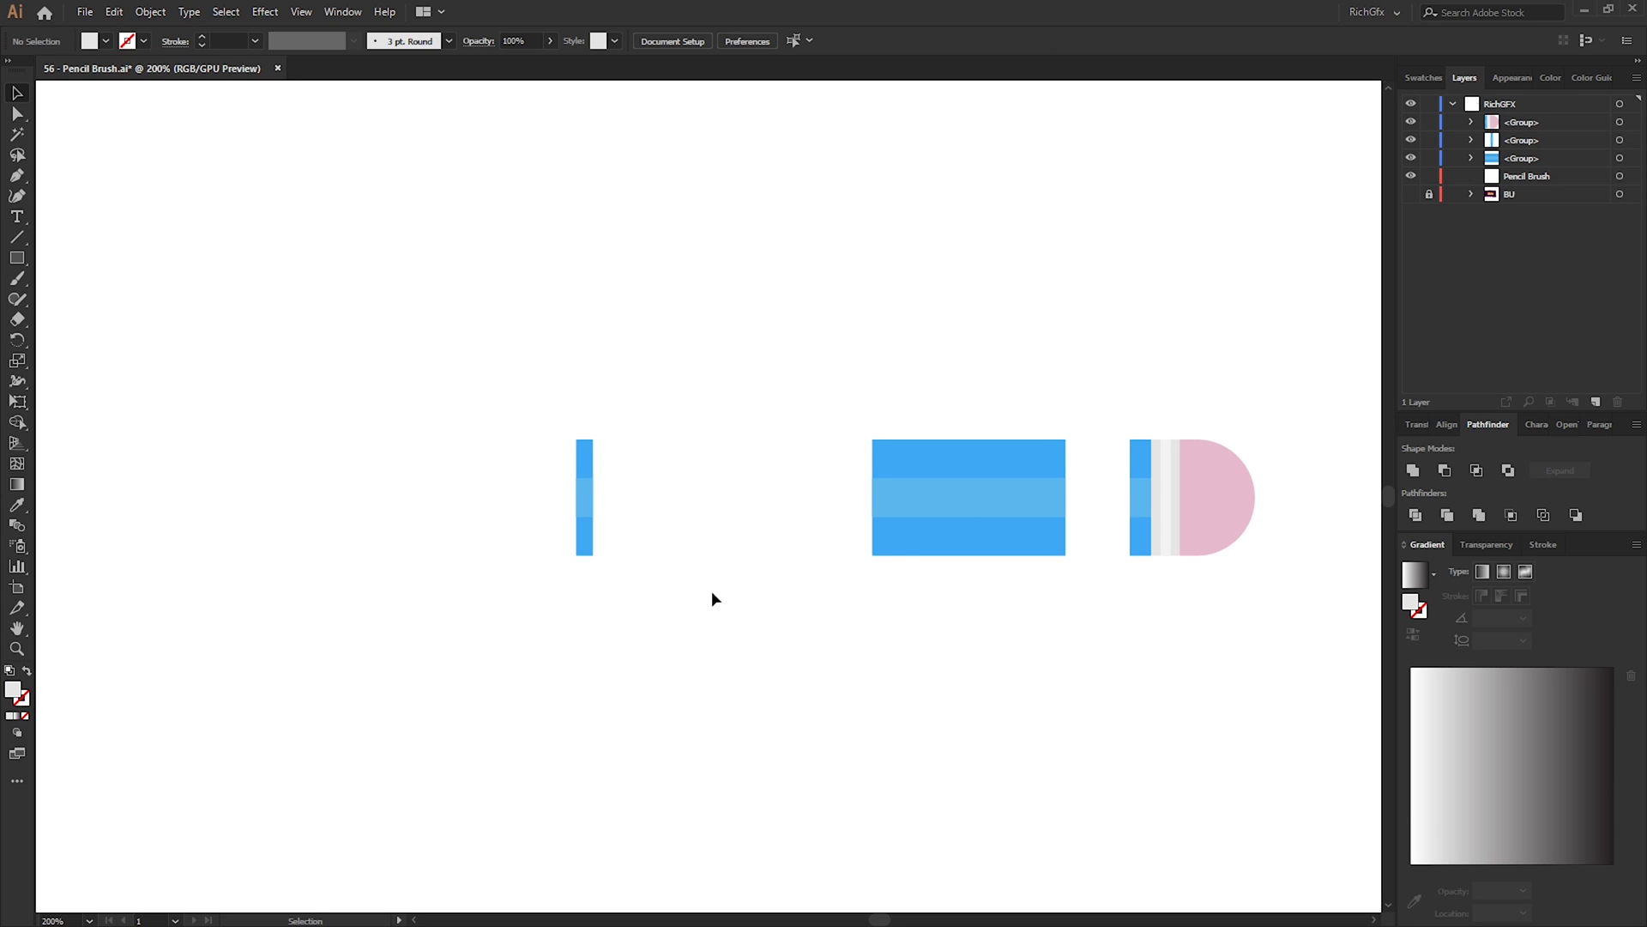
left_click_drag(587, 493, 797, 489)
left_click(796, 624)
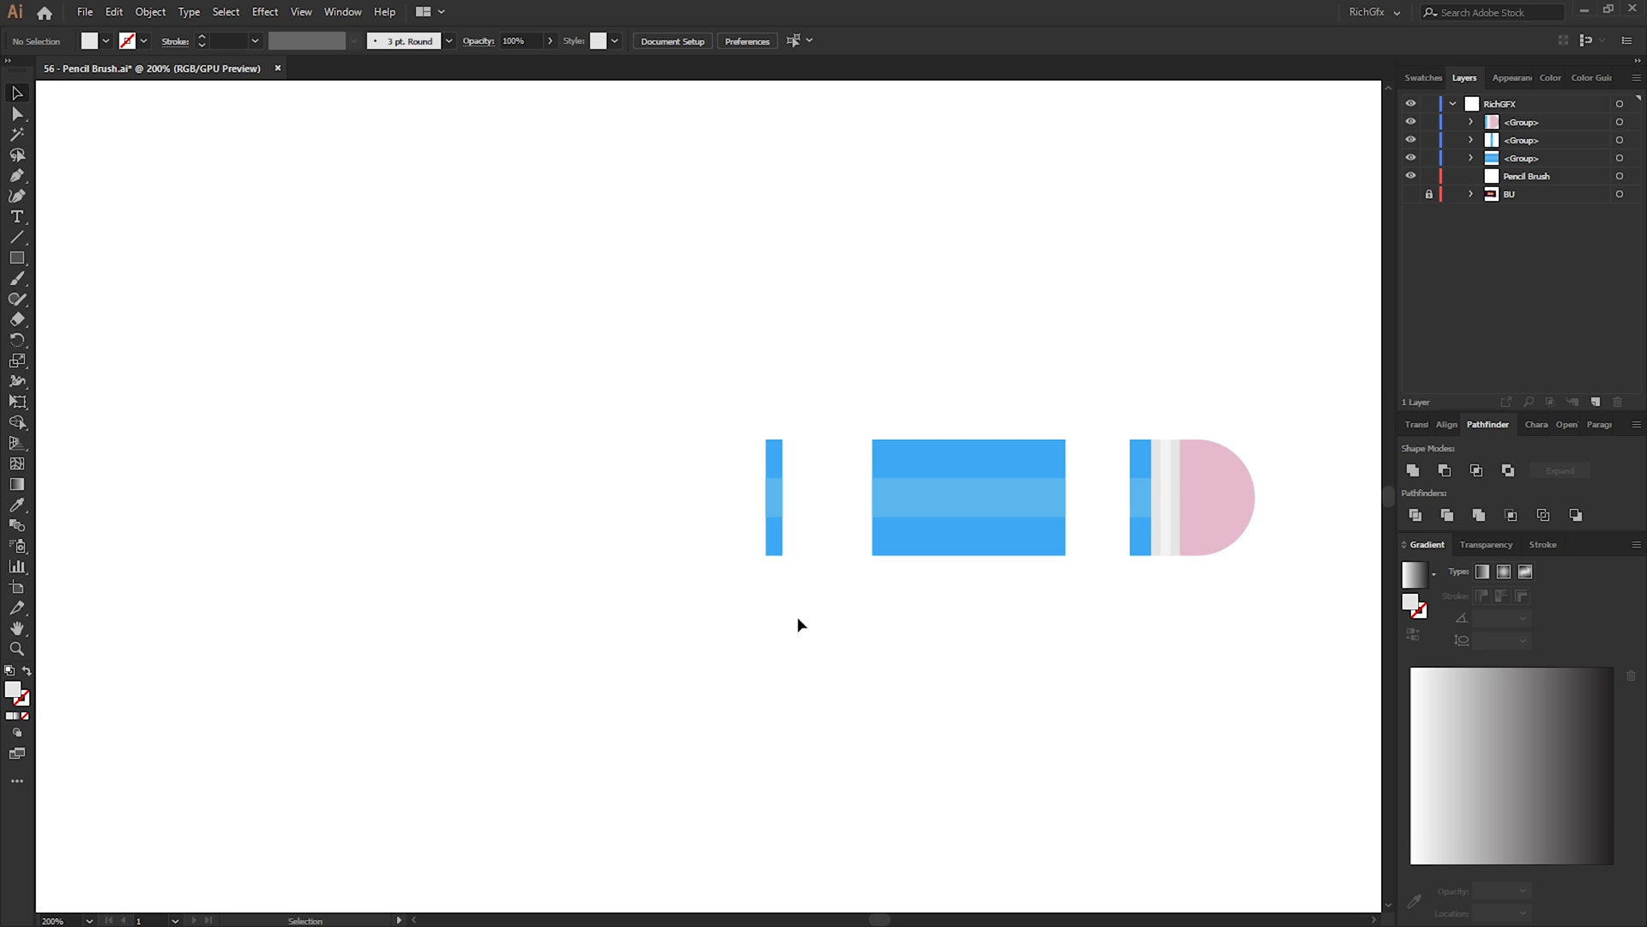
Step: Draw a 60 × 60 px square against the narrow strip's left side and add an anchor point midway on its left edge
key("m")
left_click_drag(765, 440, 650, 554)
left_click(16, 175)
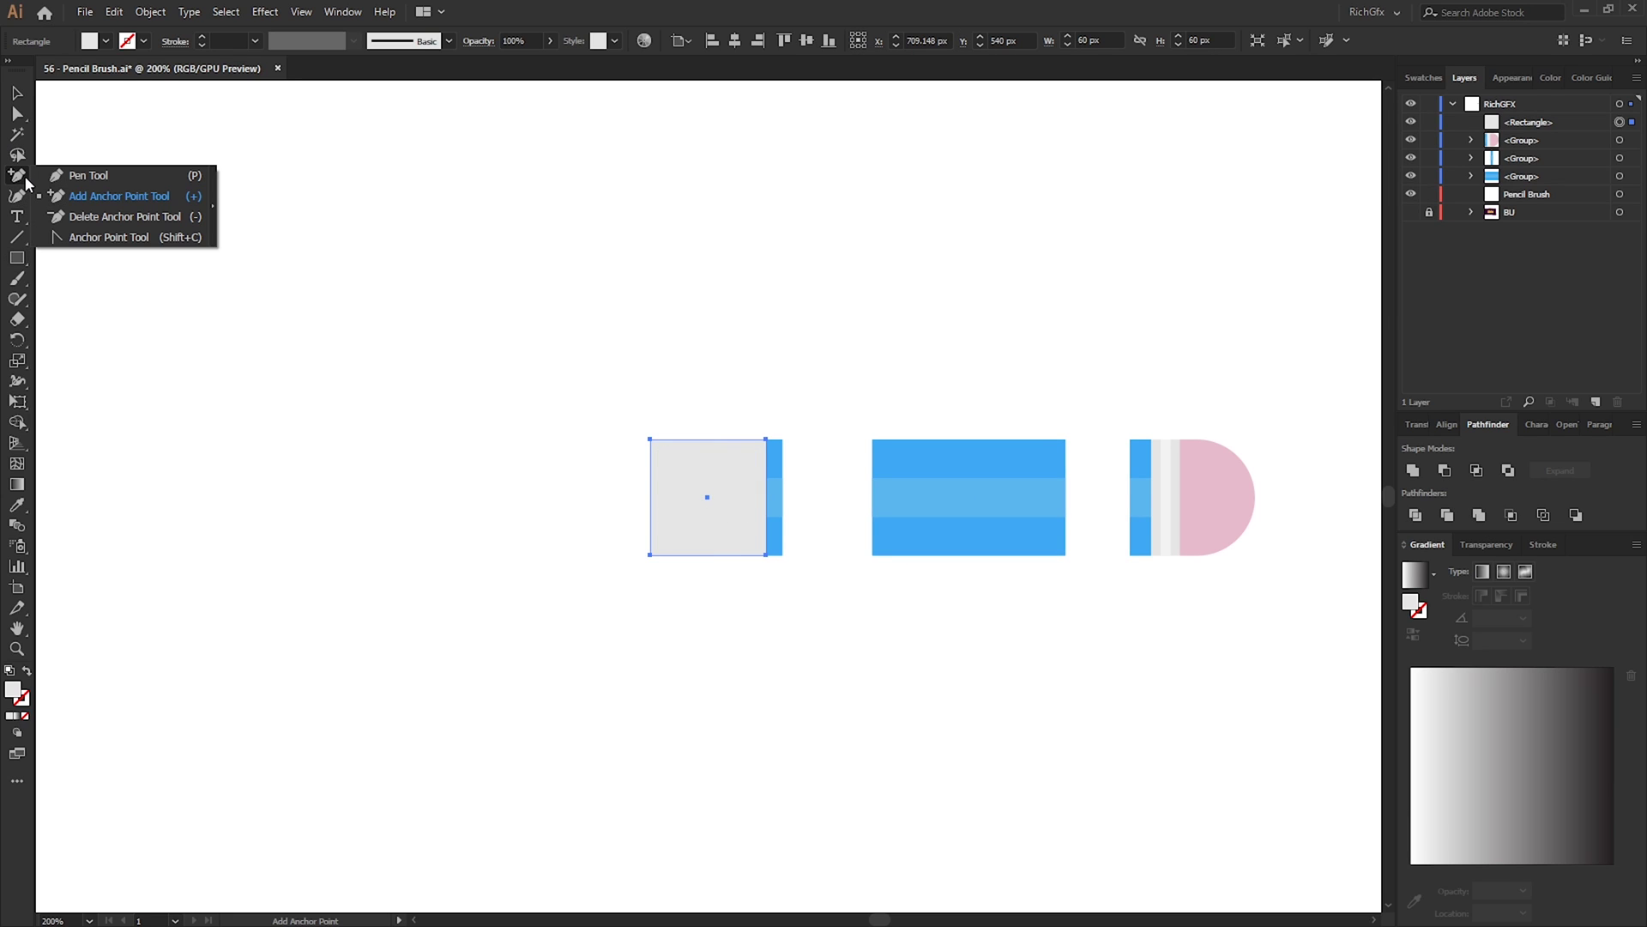
left_click(113, 205)
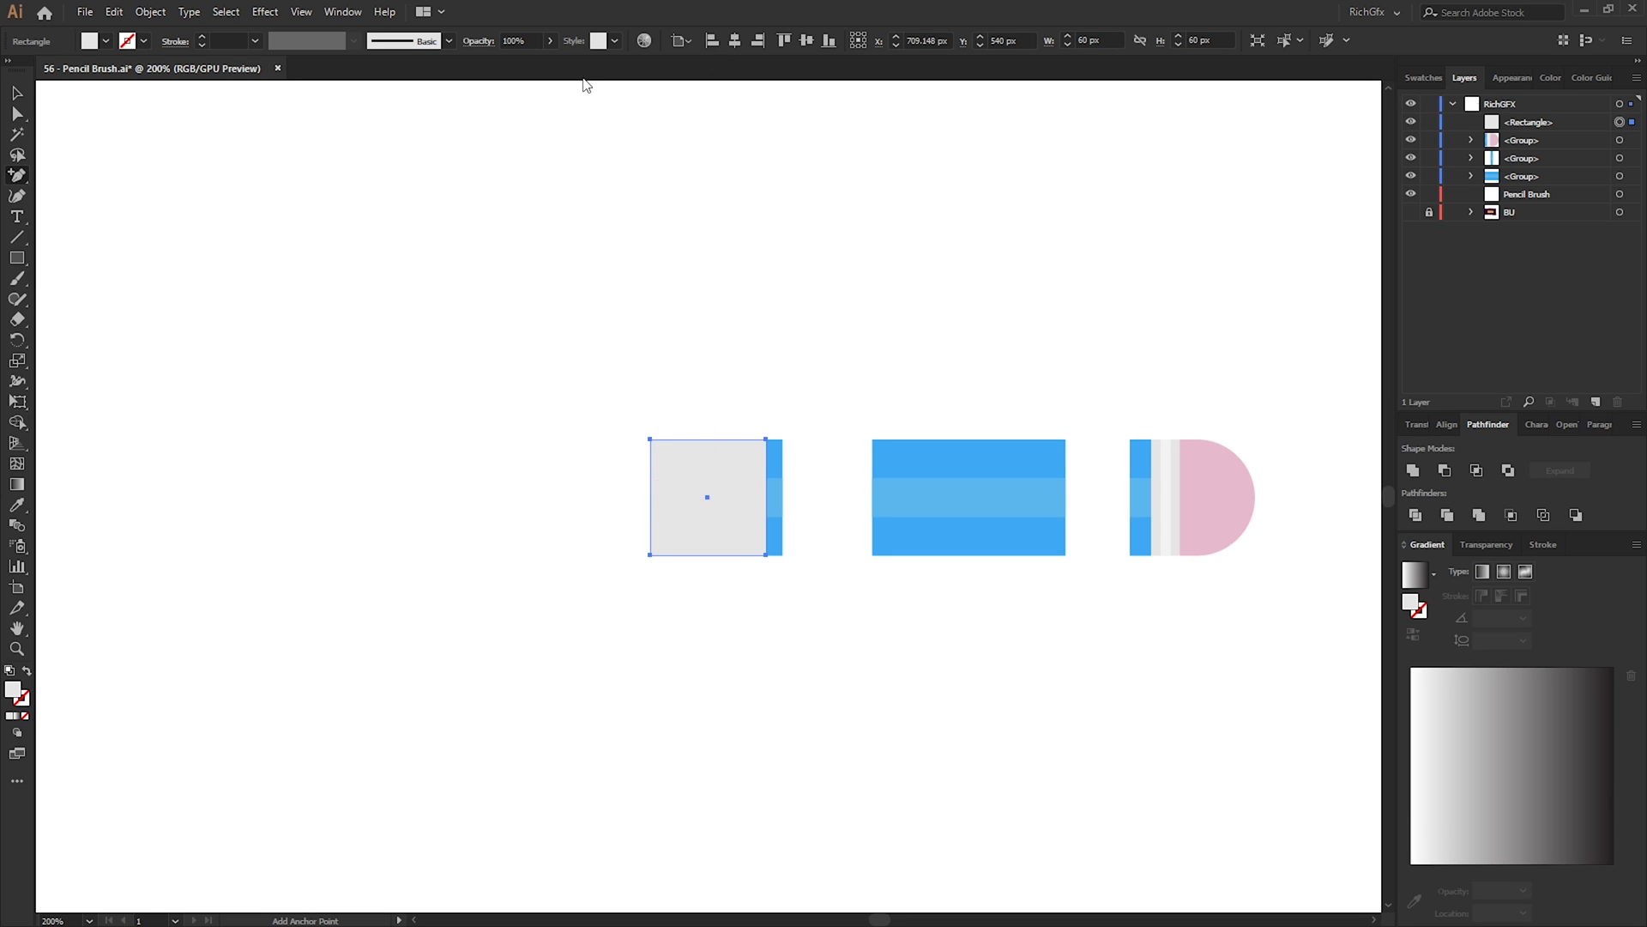
left_click(650, 498)
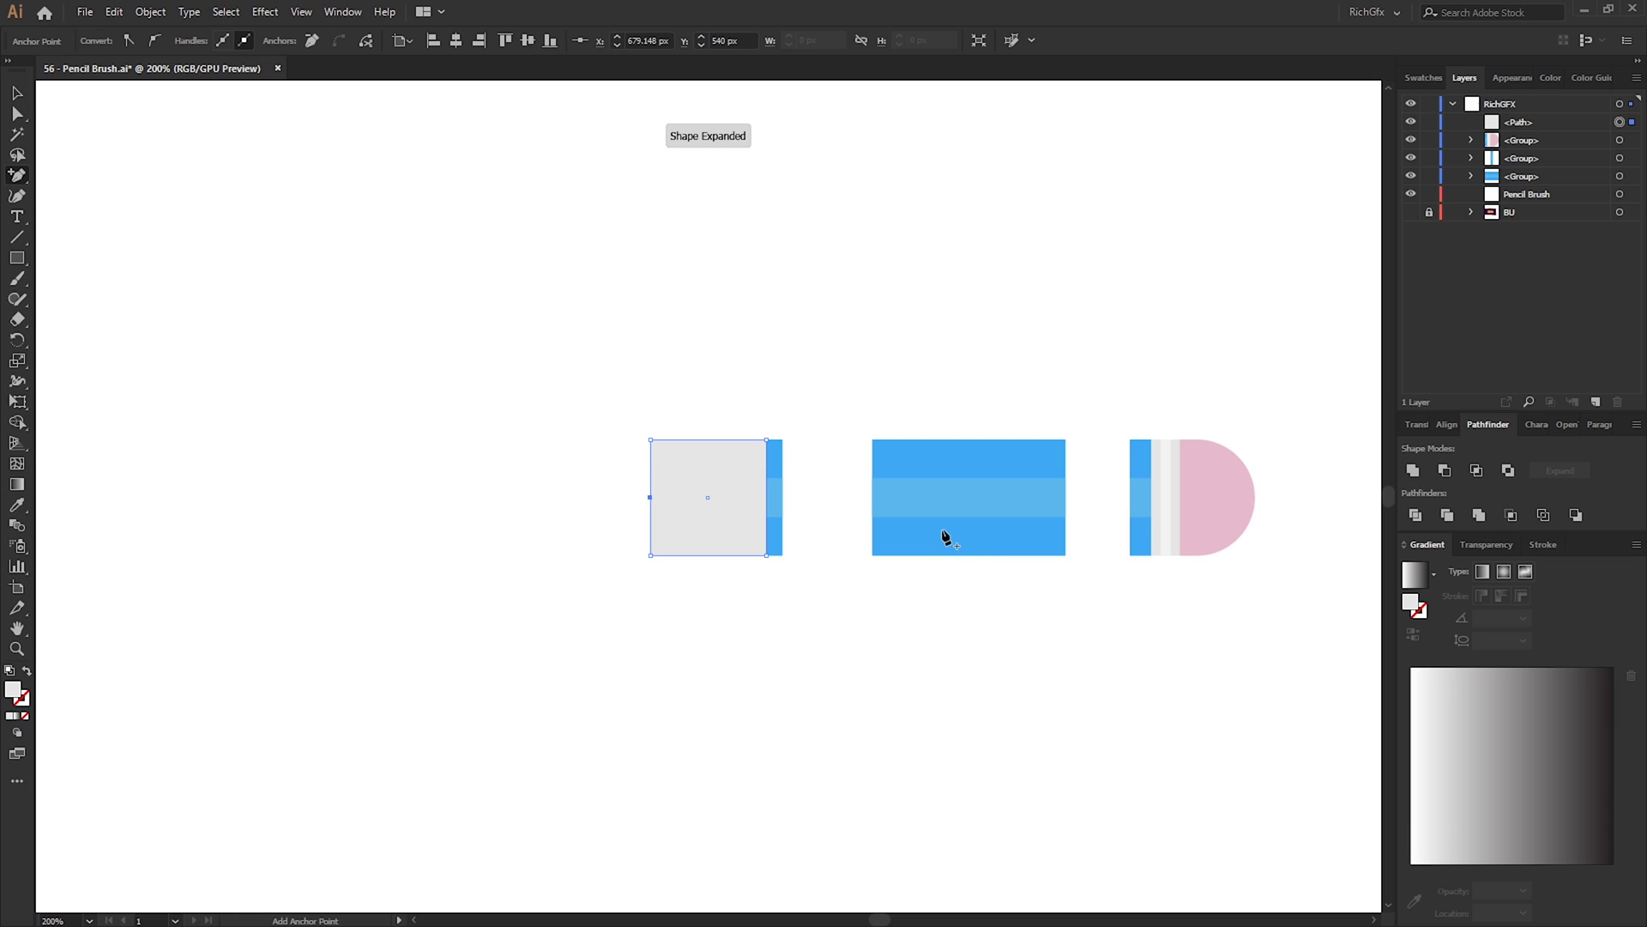
Step: Delete the grey square's two left corner anchor points to form a triangular pencil tip
left_click(16, 175)
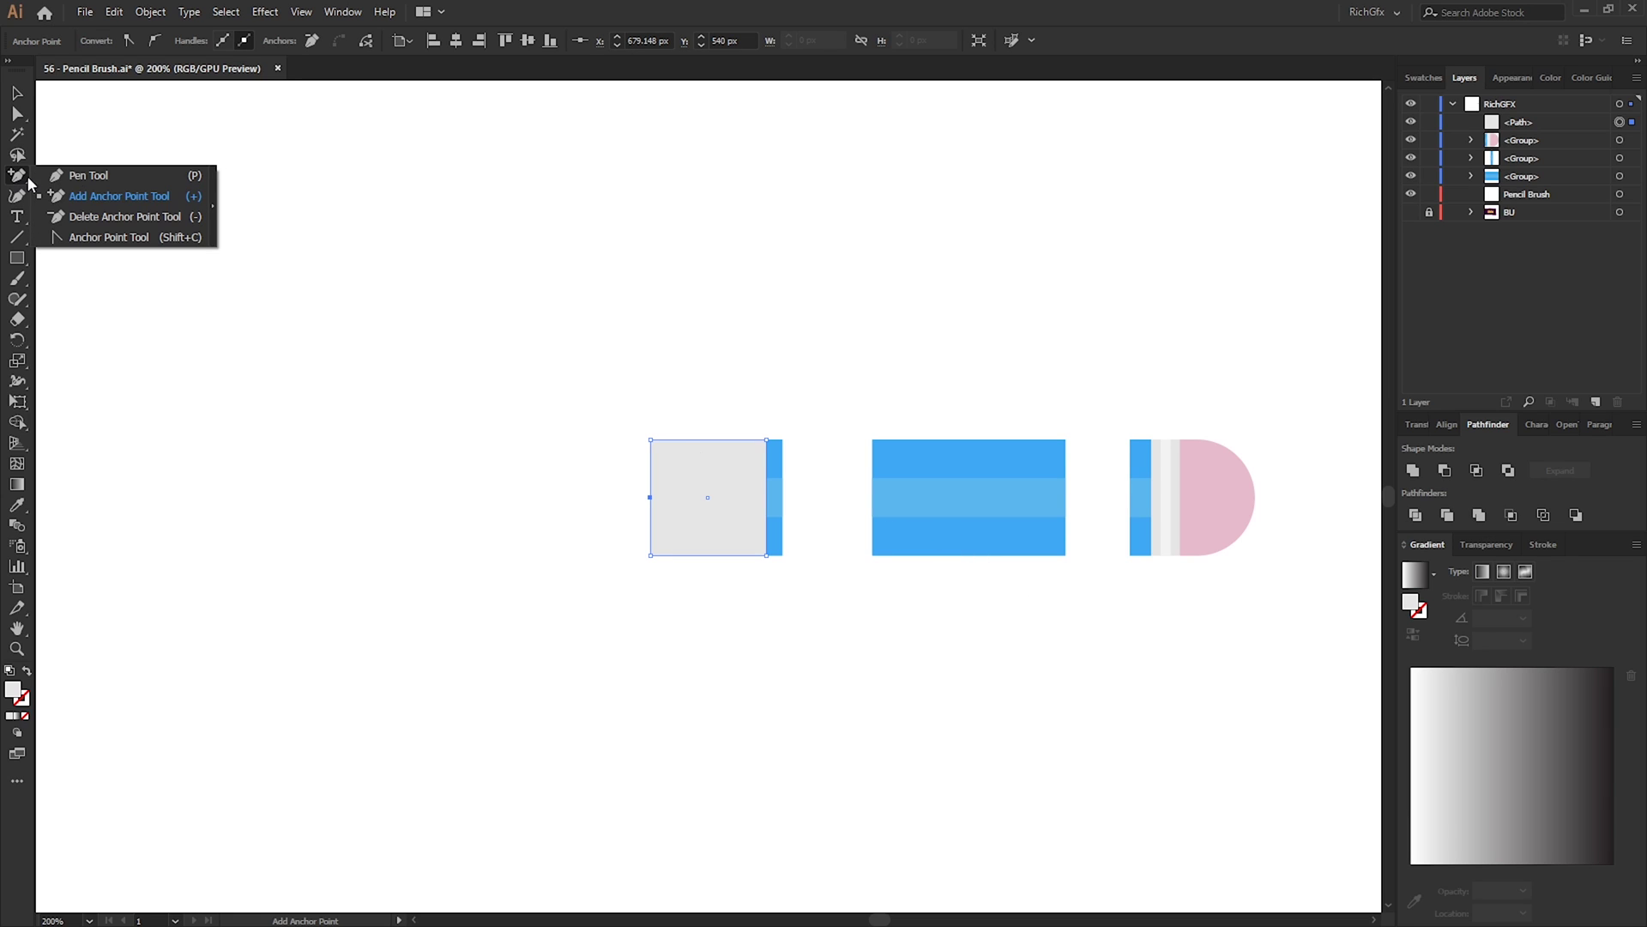
left_click(103, 225)
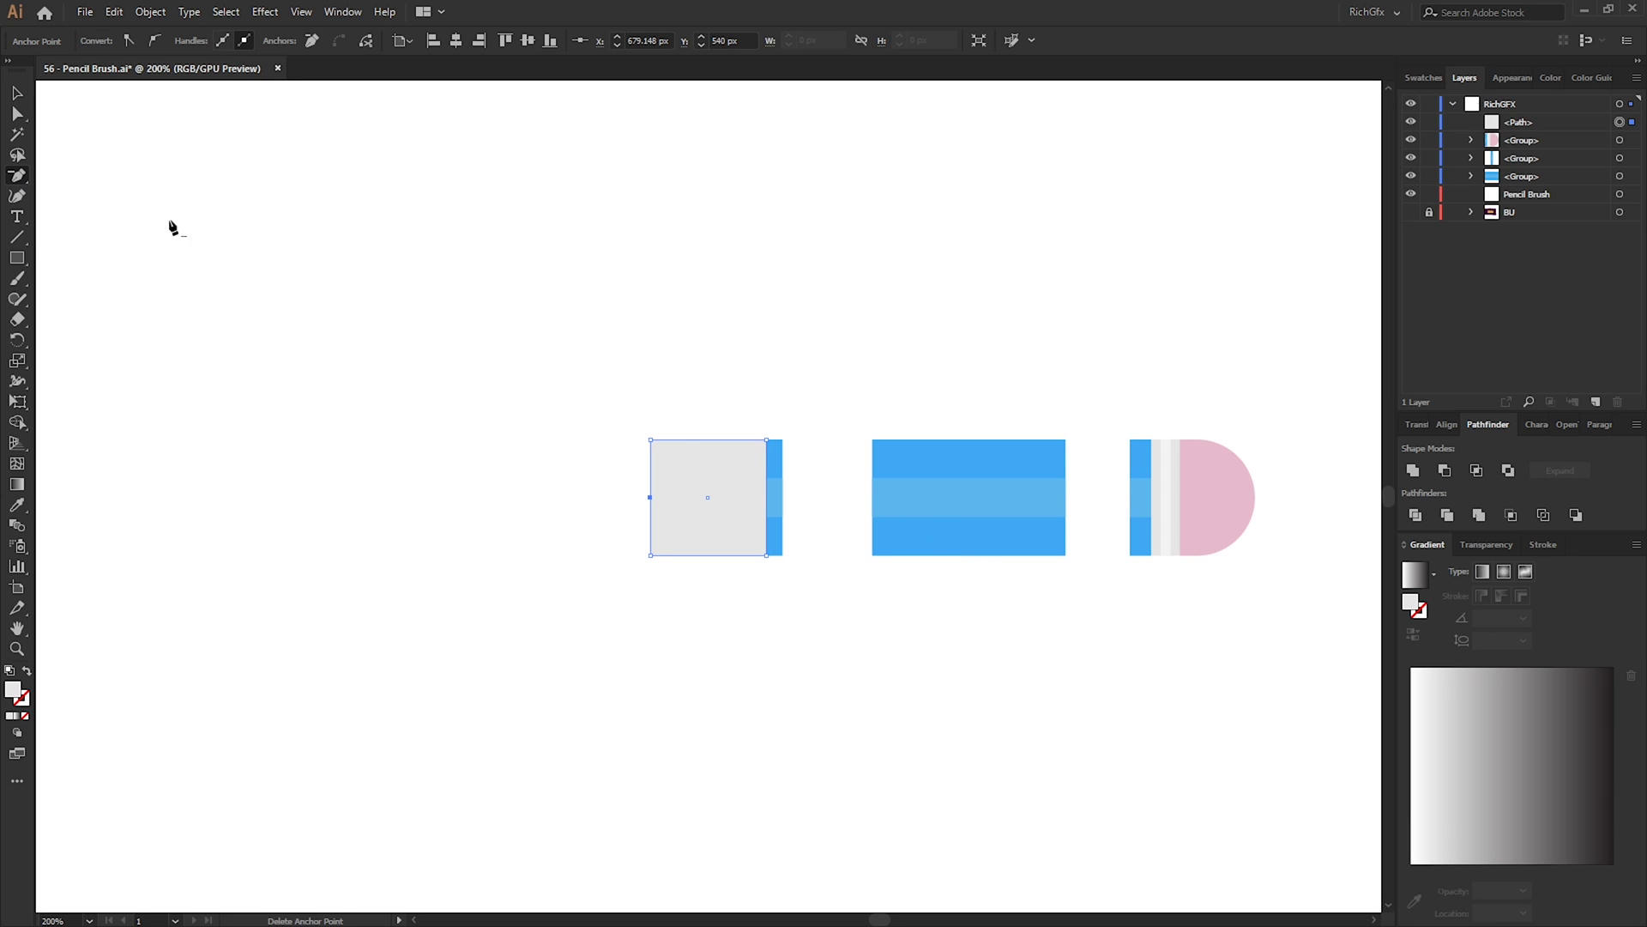
left_click(651, 440)
left_click(651, 555)
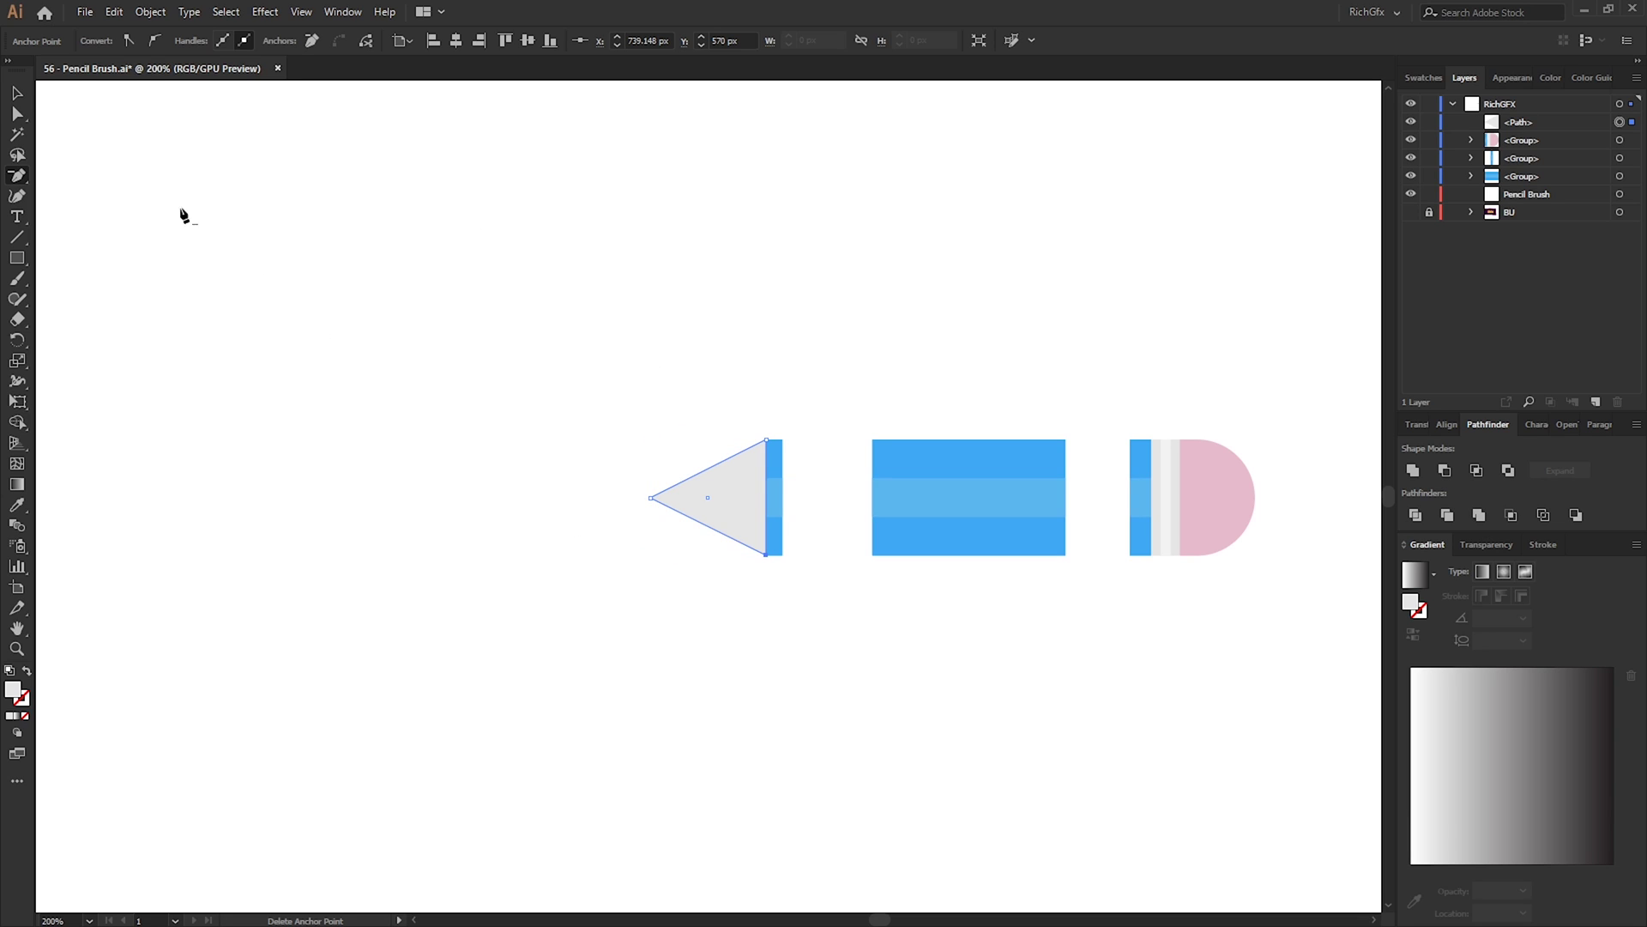
left_click(17, 92)
left_click(984, 371)
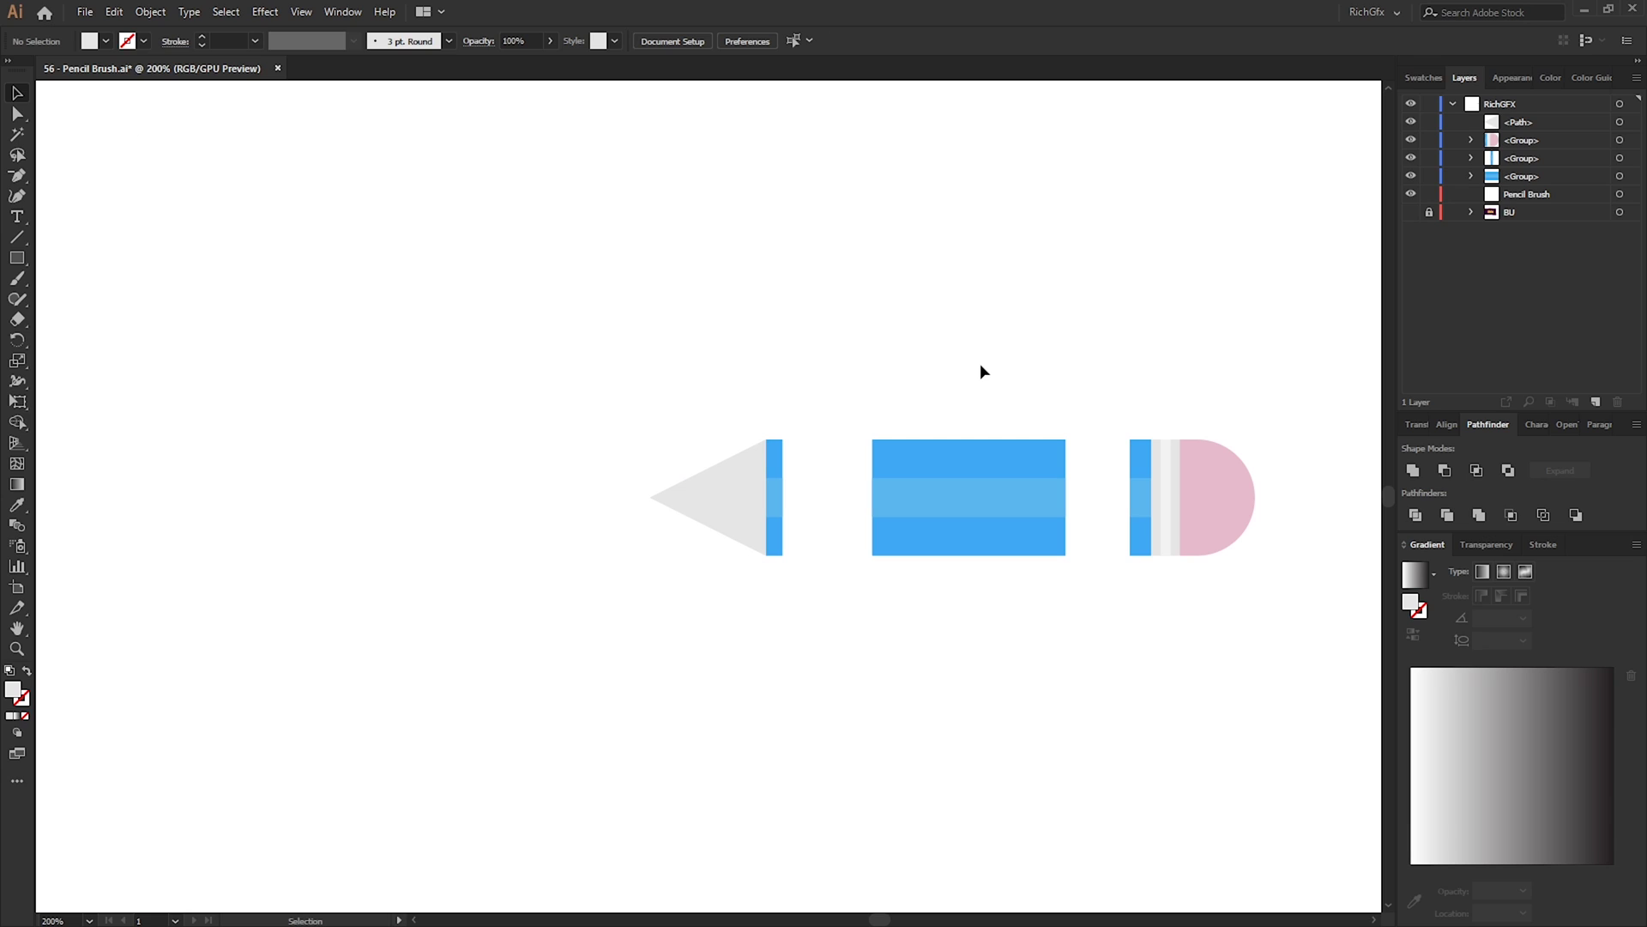
Step: Round the grey triangle's left point with a corner radius of about 2.8 px
left_click(17, 113)
left_click_drag(561, 397, 677, 594)
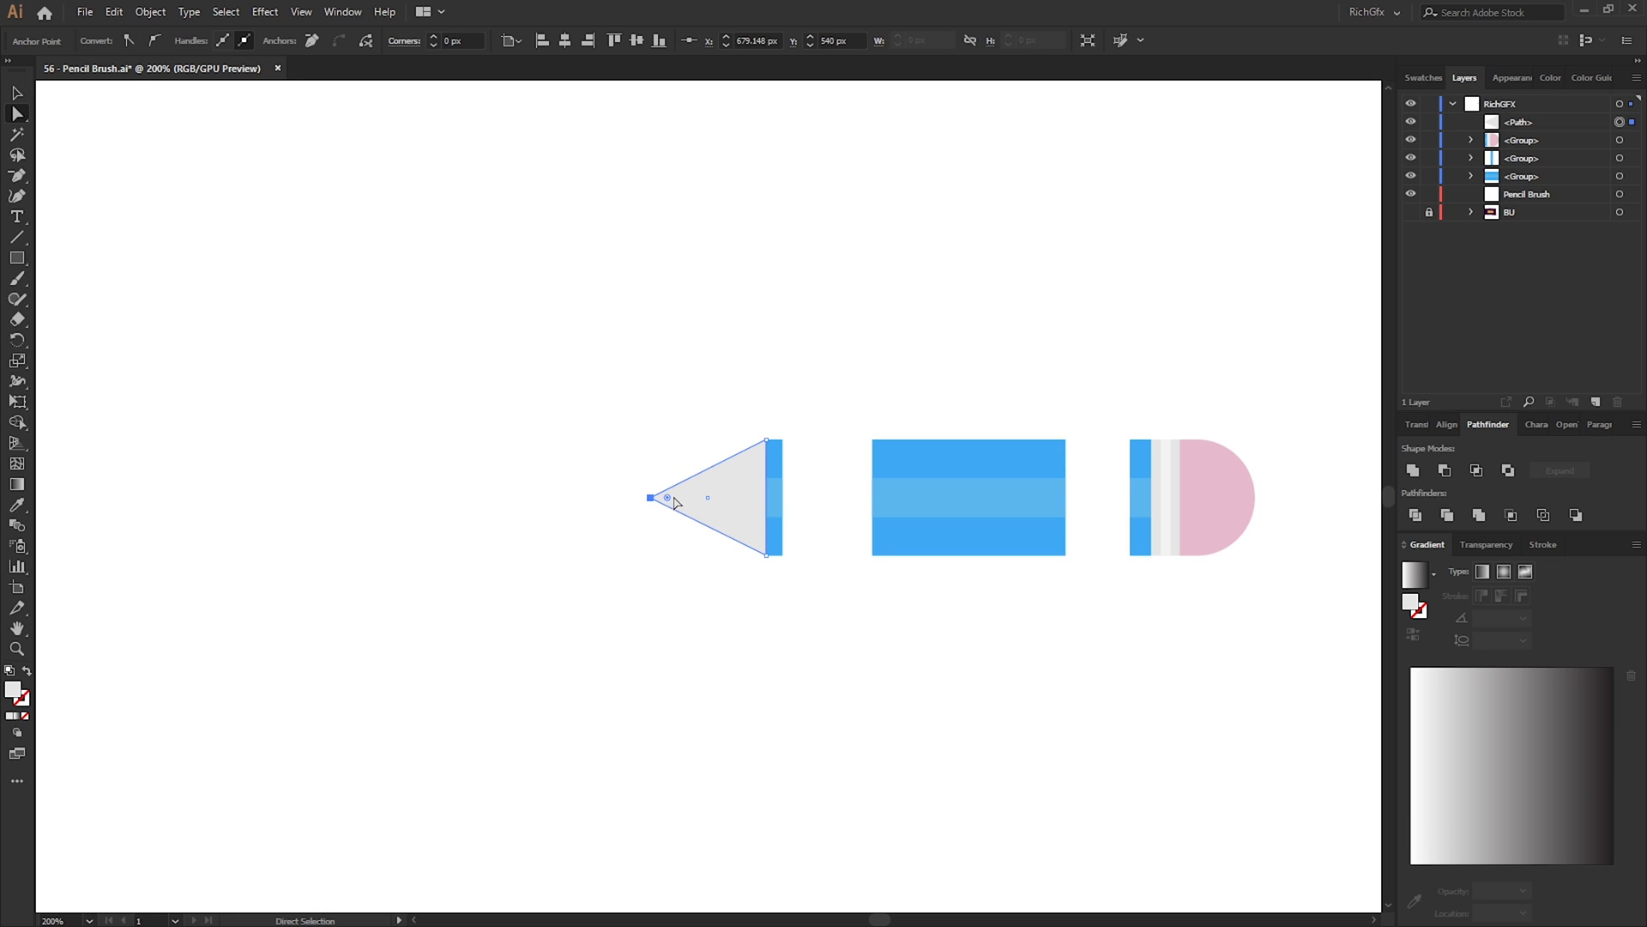
left_click_drag(668, 500, 663, 502)
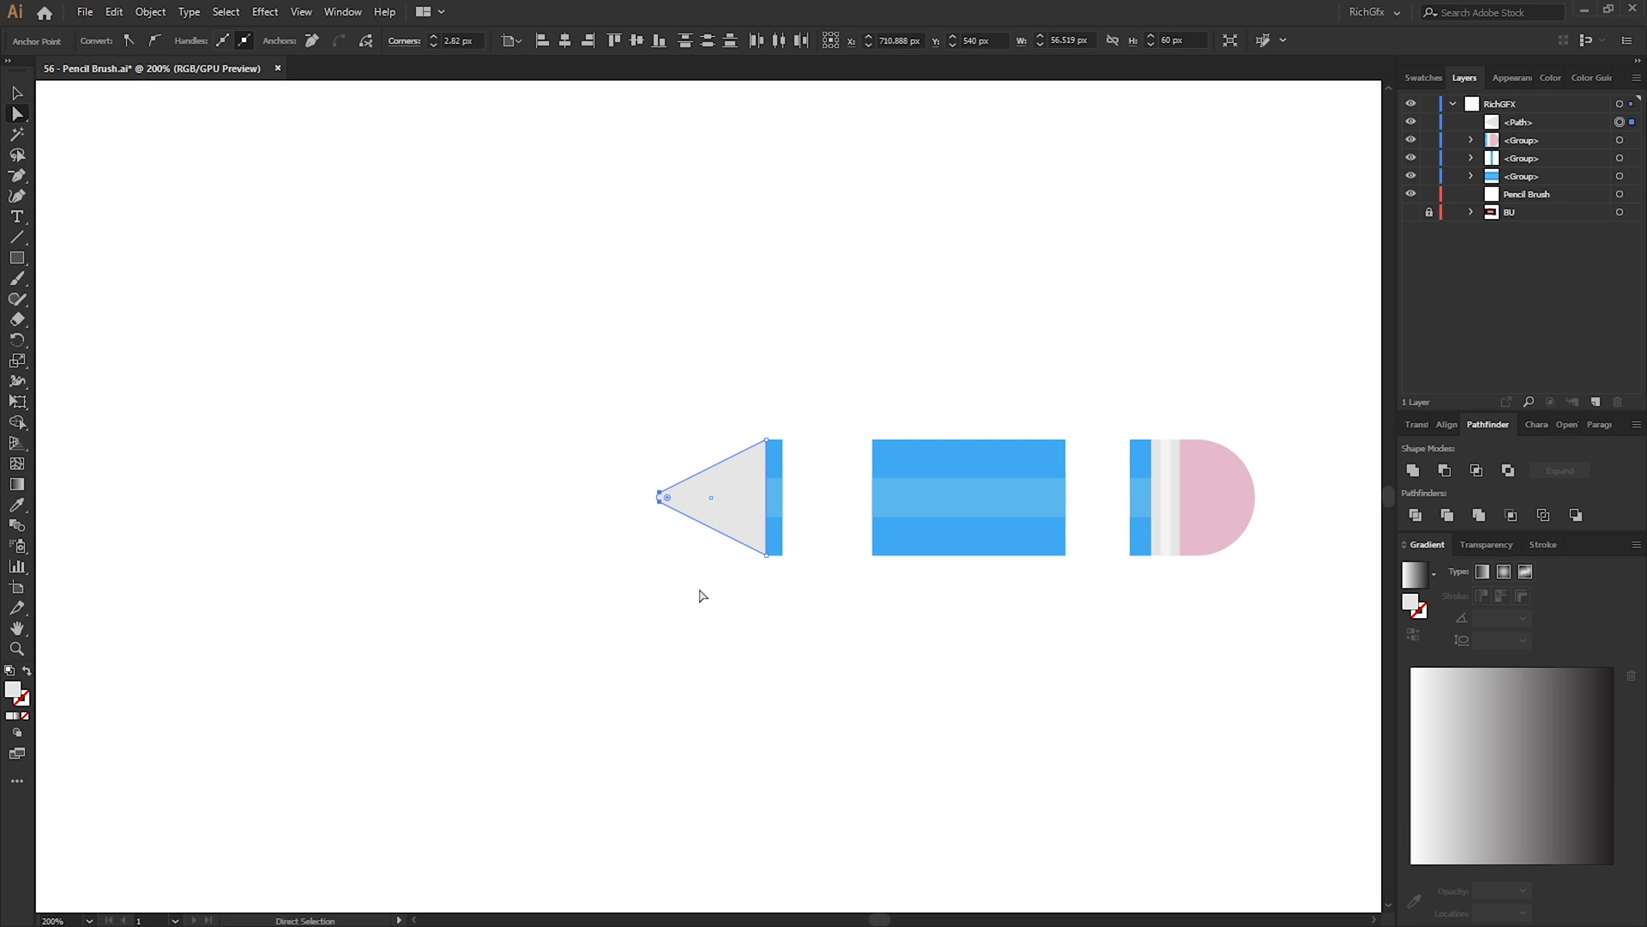
key("v")
left_click(712, 629)
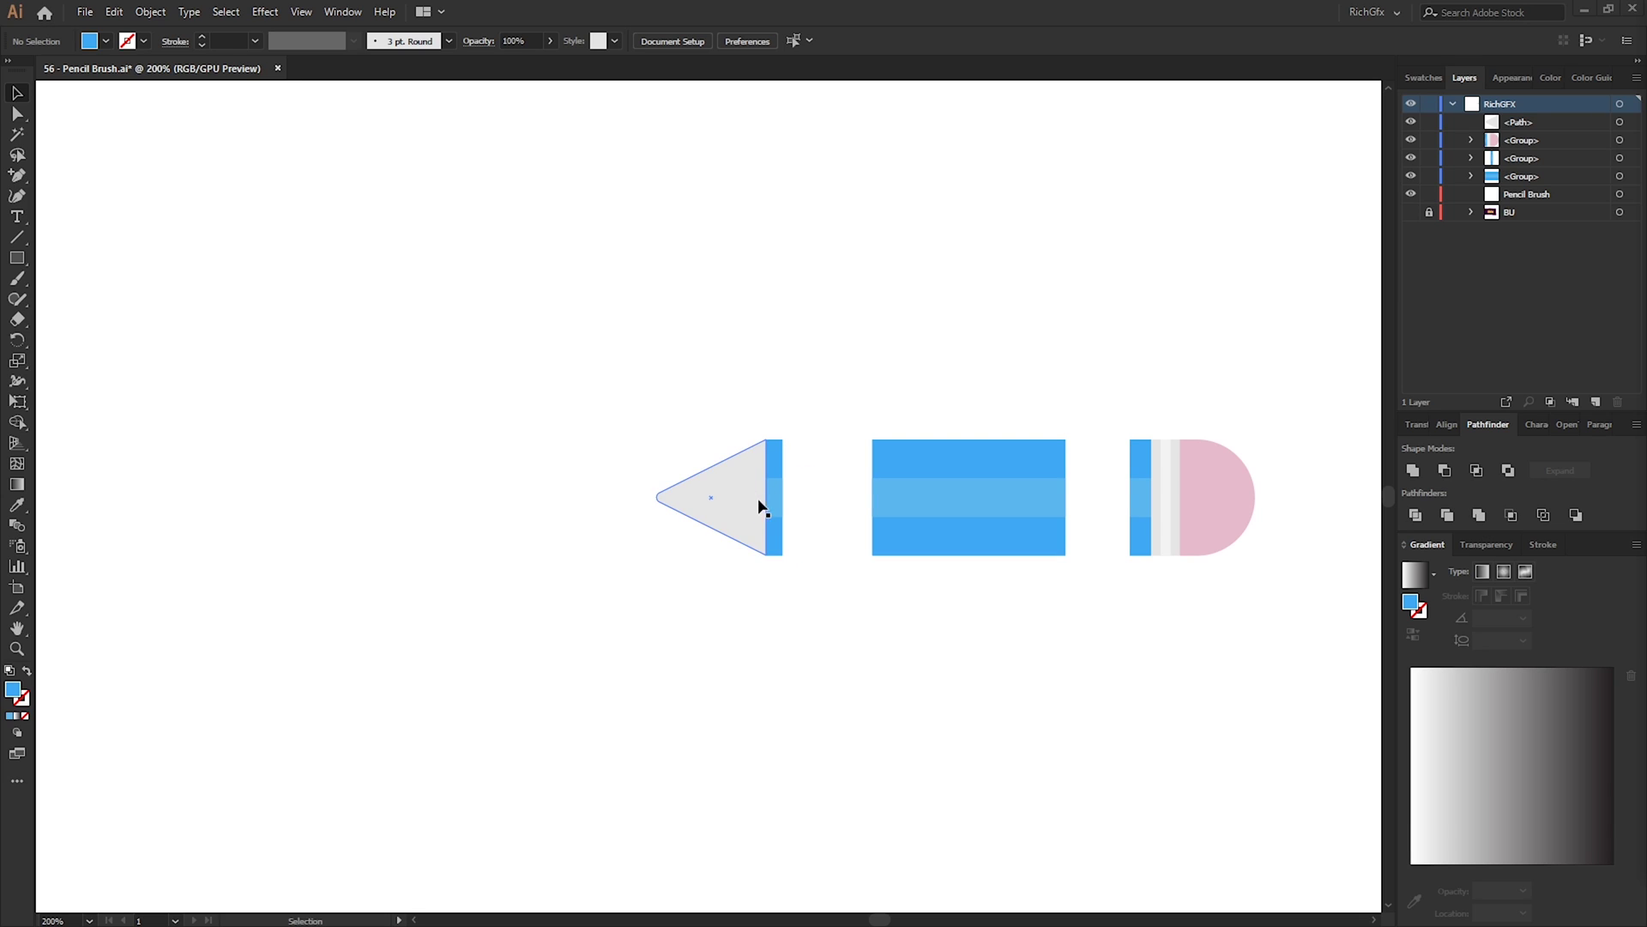
Step: Widen the narrow blue strip beside the tip to about 27.6 px by extending its right edge
left_click(17, 113)
left_click_drag(825, 319, 776, 604)
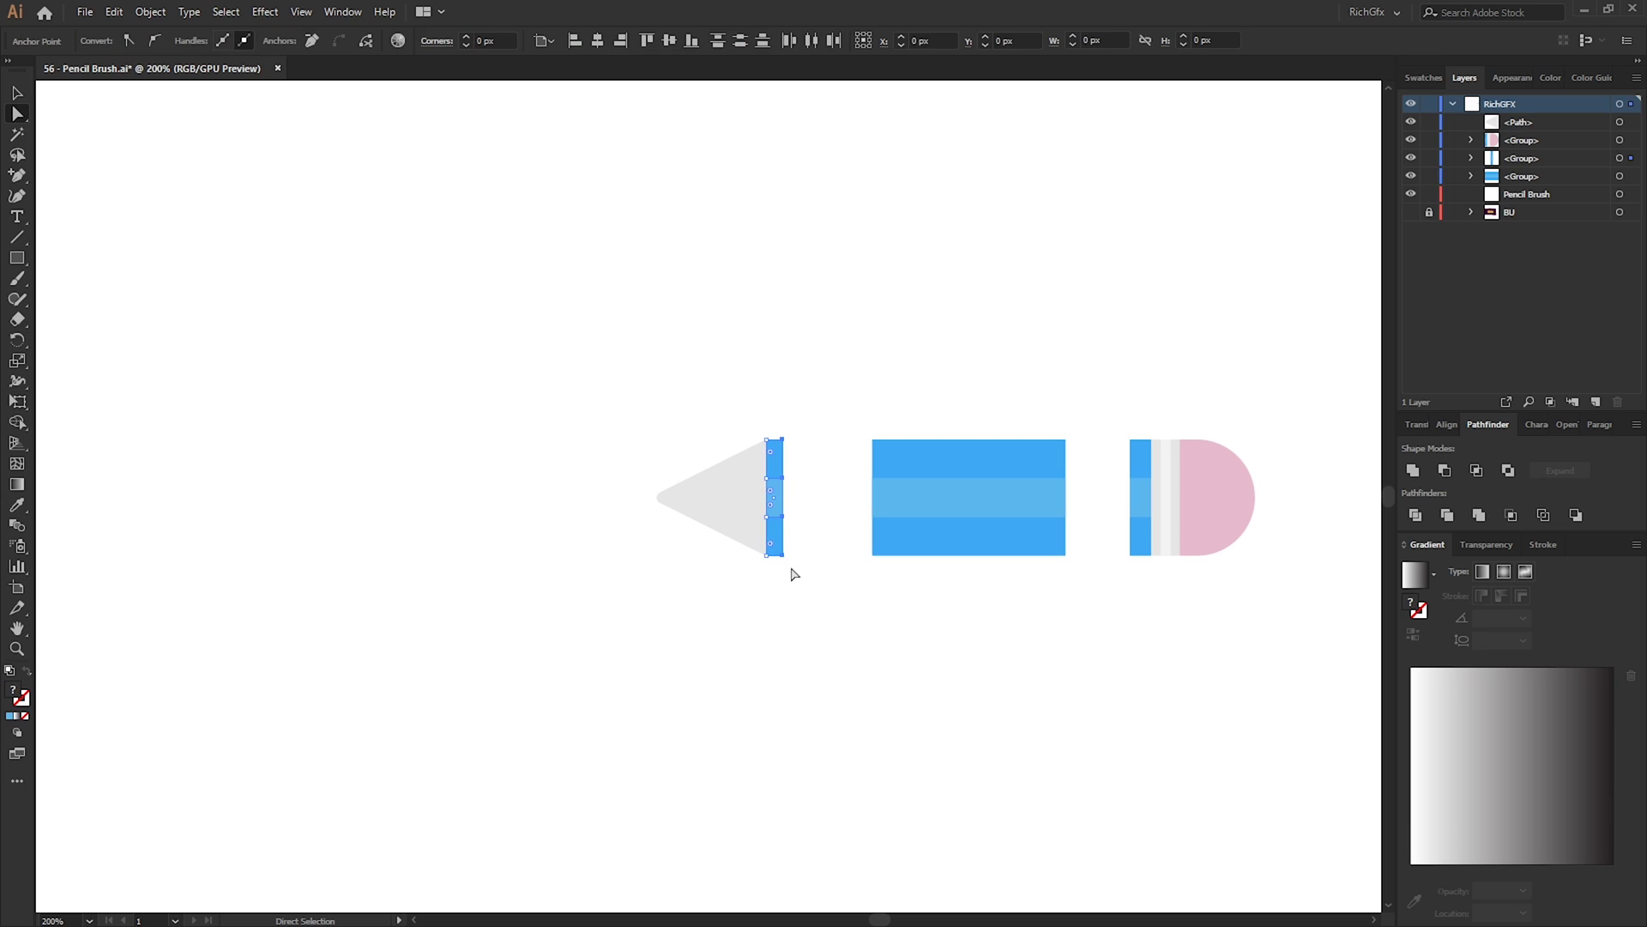
left_click_drag(828, 489, 819, 490)
left_click(793, 633)
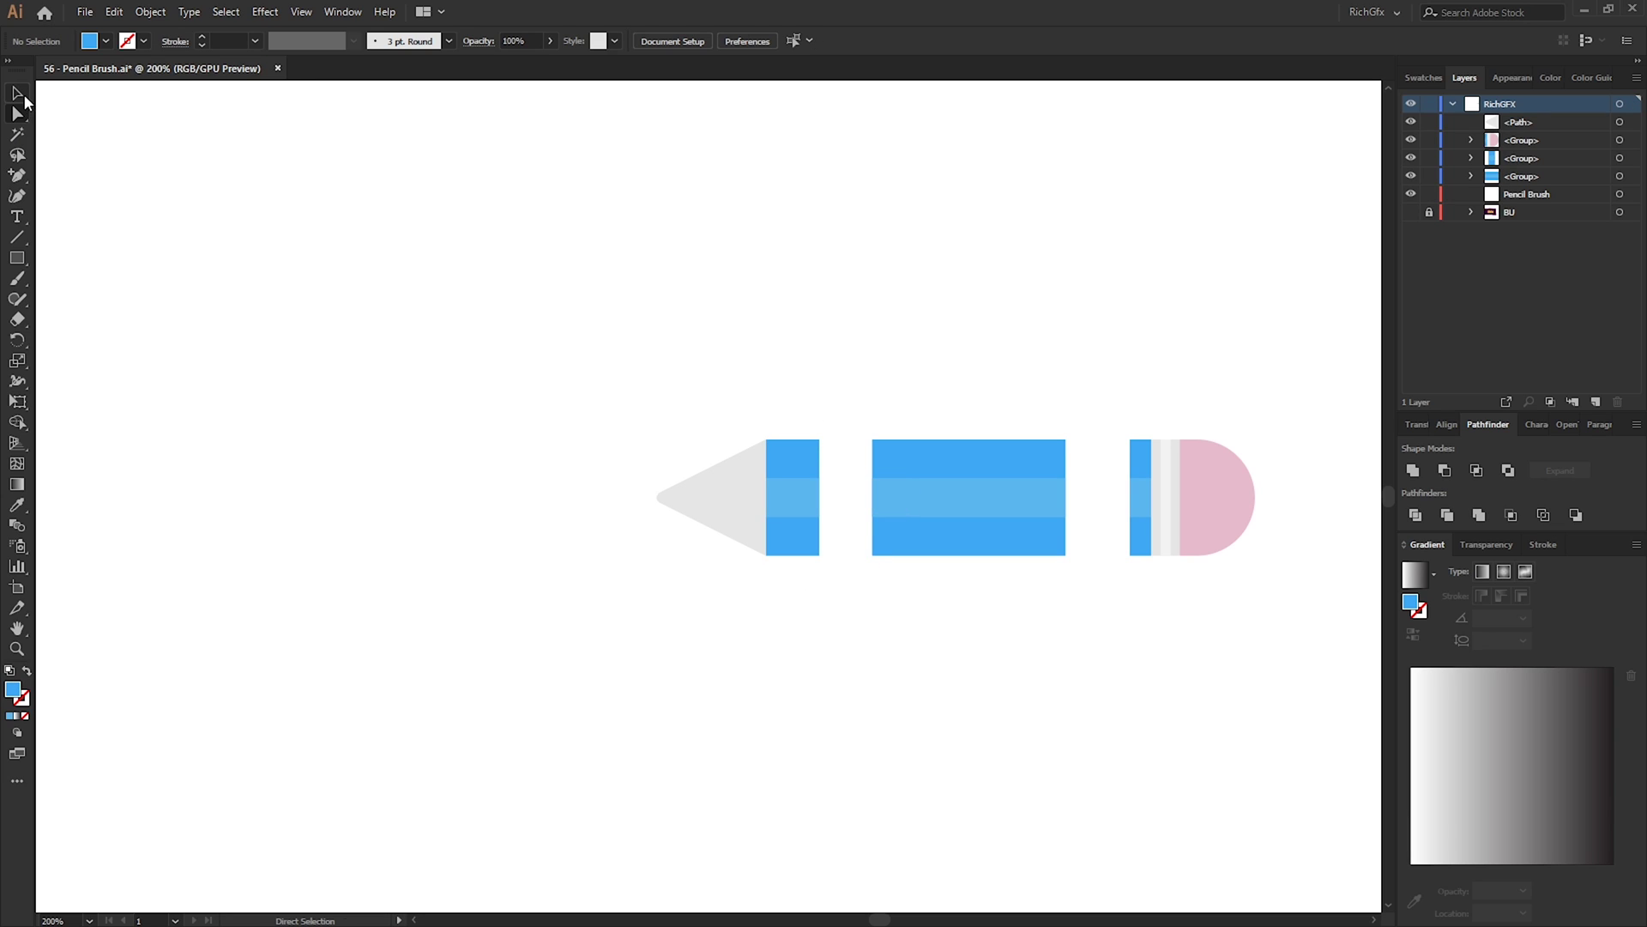
left_click(24, 102)
Step: Turn the strip's light blue middle stripe into a left-pointing triangle by adding a mid-left anchor point and deleting its two left corners
key("plus")
left_click(766, 497)
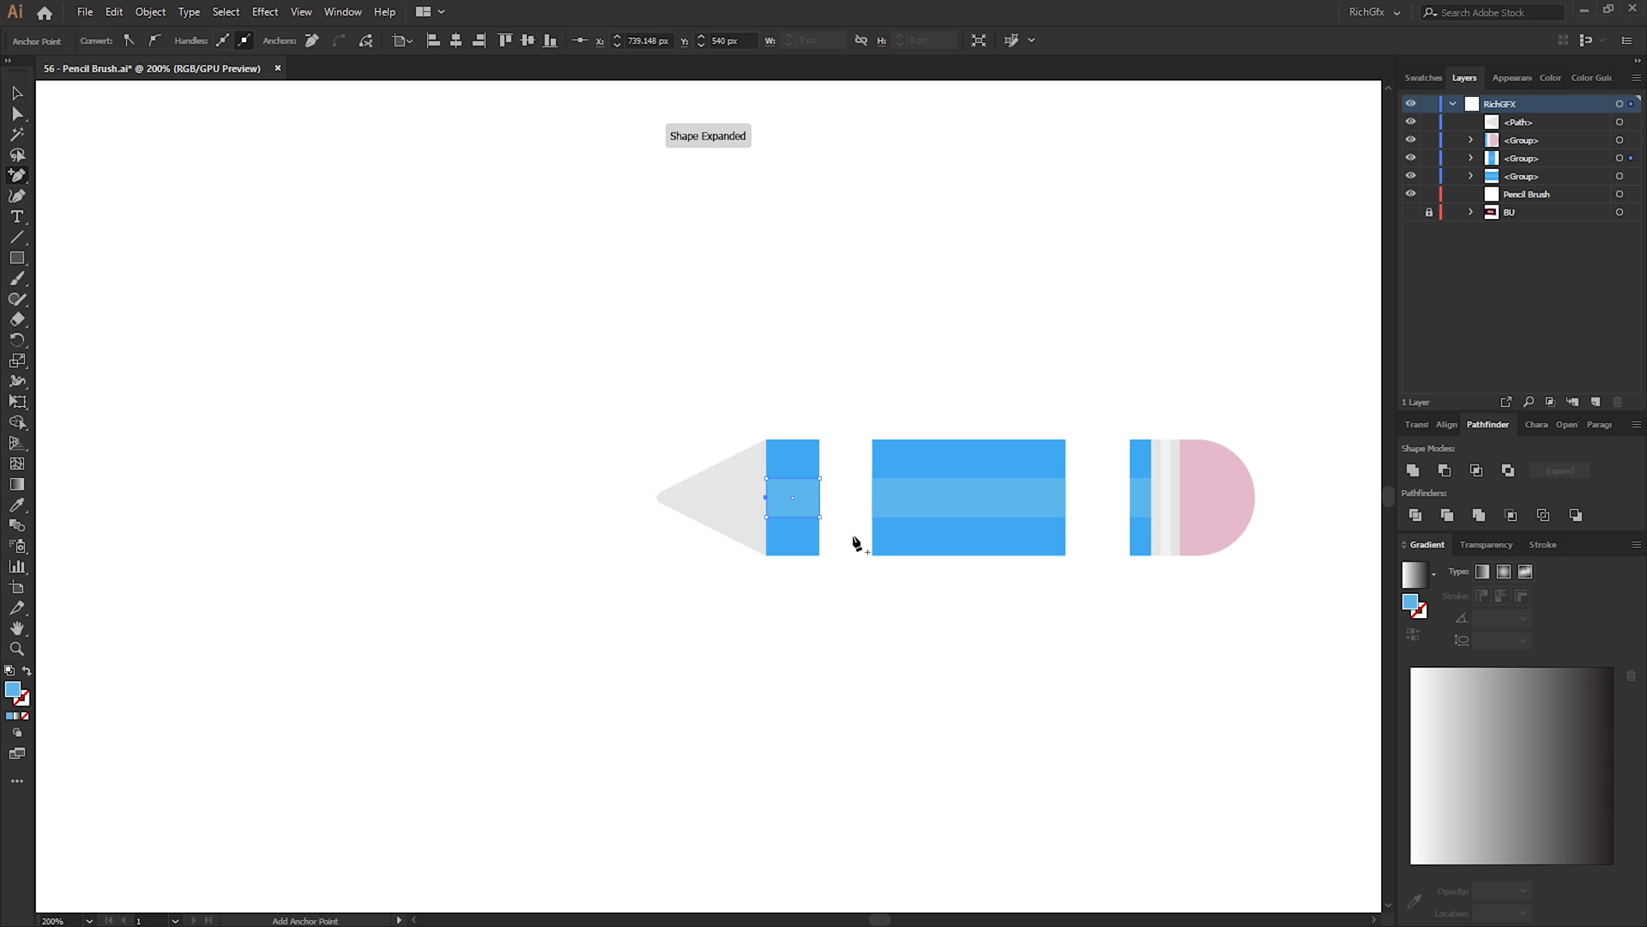
key("minus")
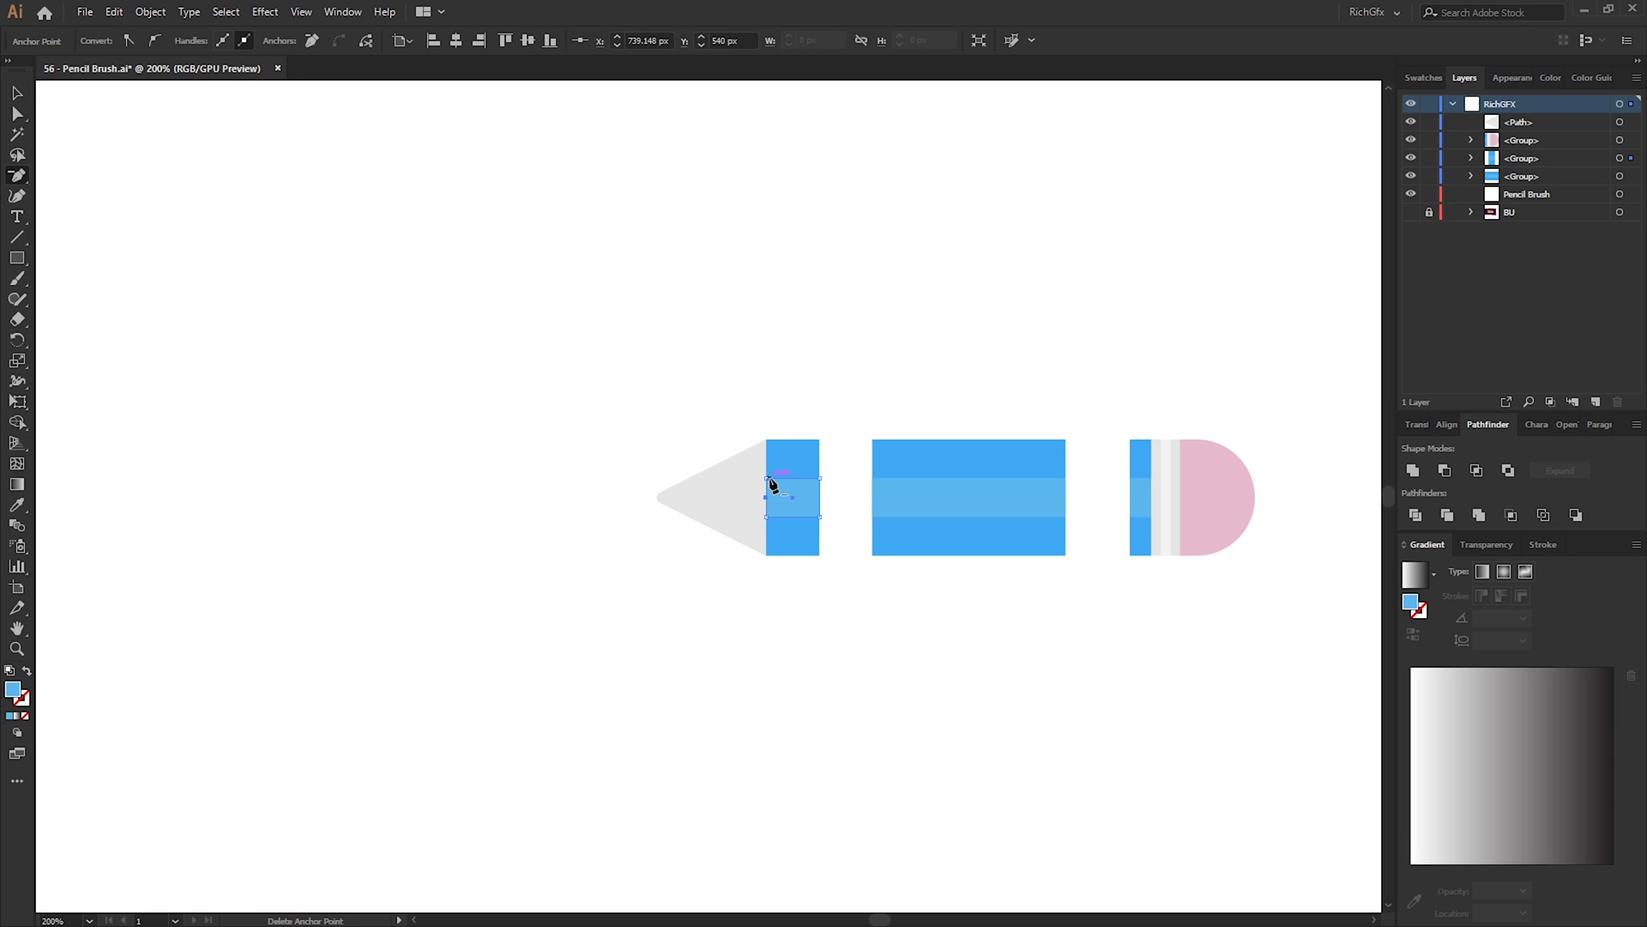
left_click(767, 478)
left_click(767, 517)
left_click(19, 93)
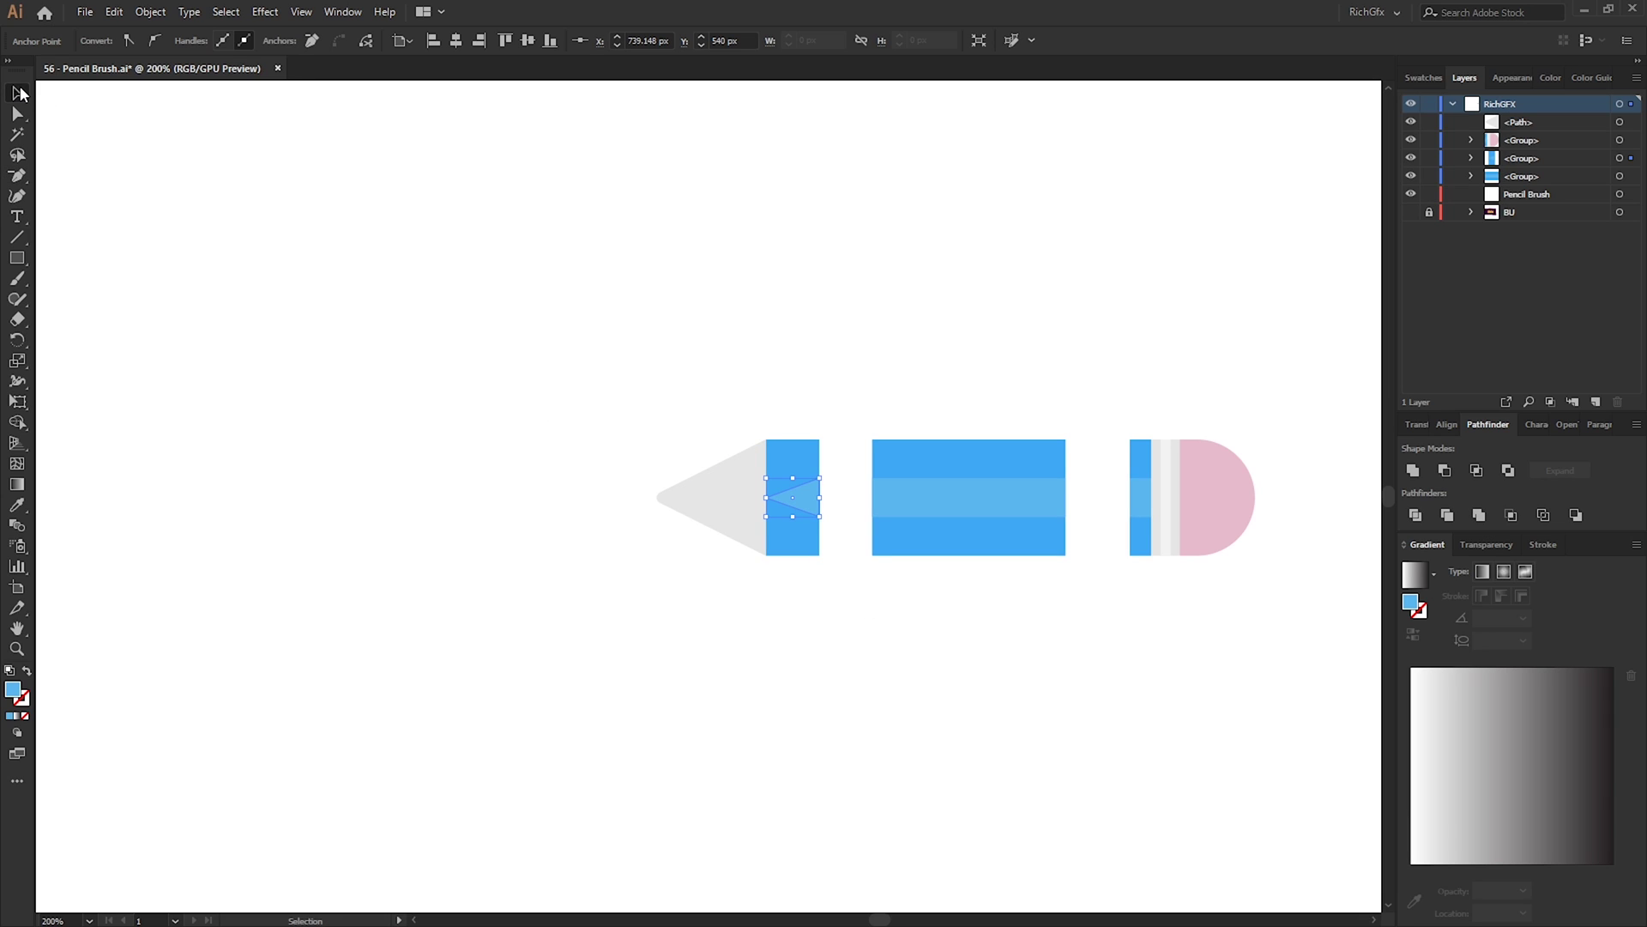
left_click(929, 715)
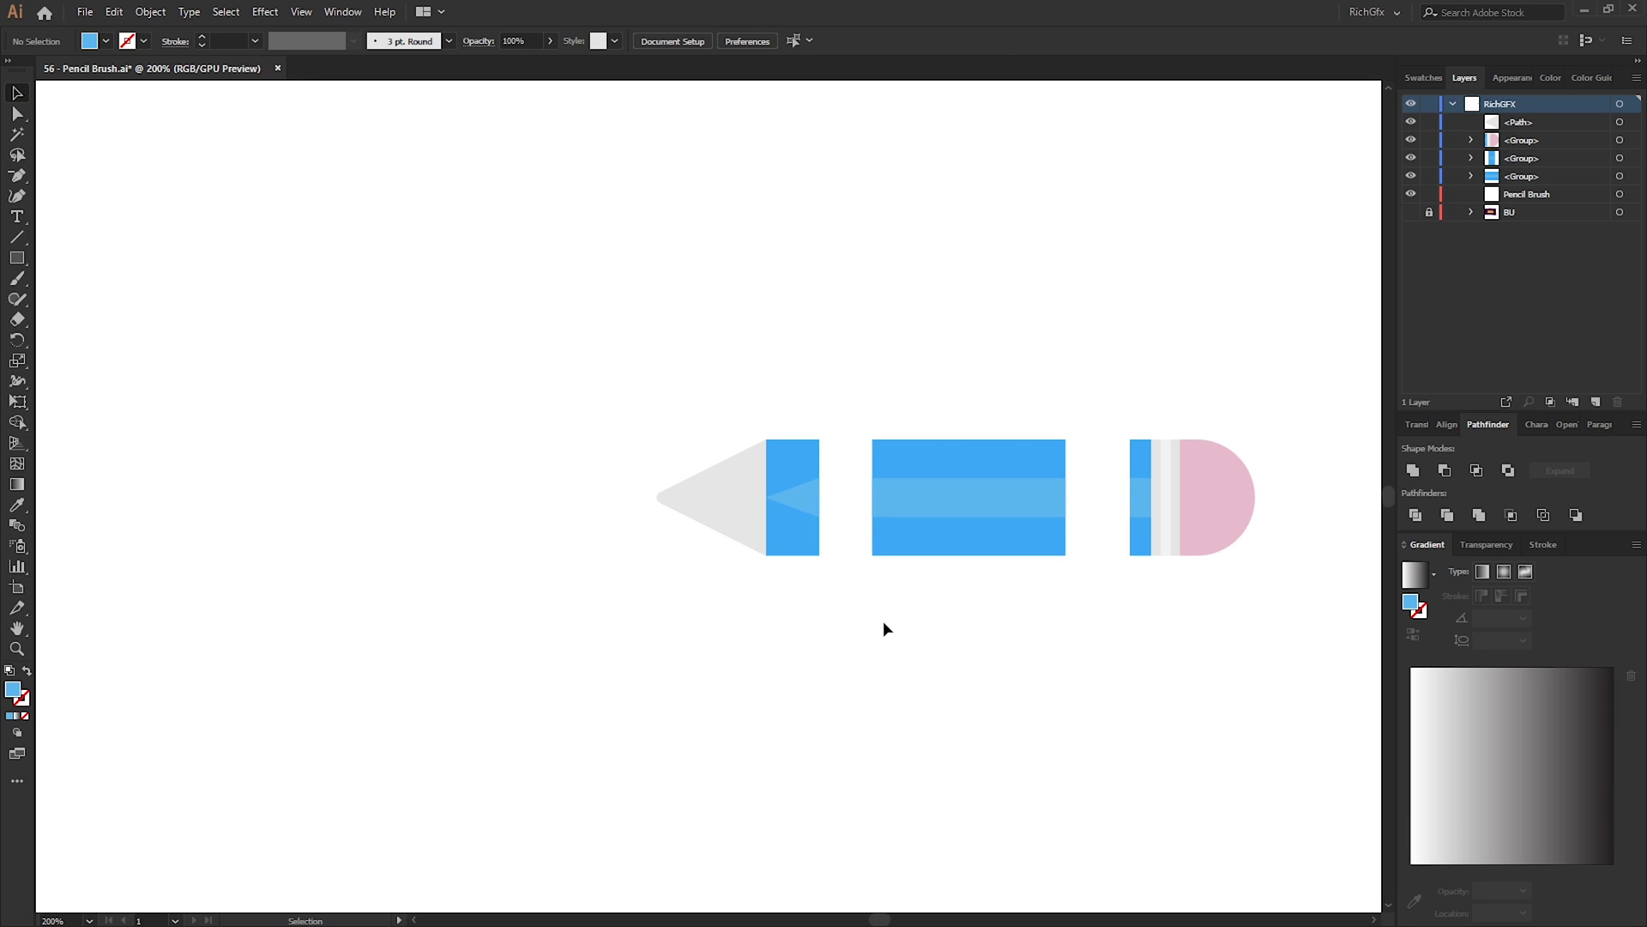
Step: Add four anchor points along the left edge of the dark blue rectangle beside the tip, two above and two below its centre
left_click(808, 465)
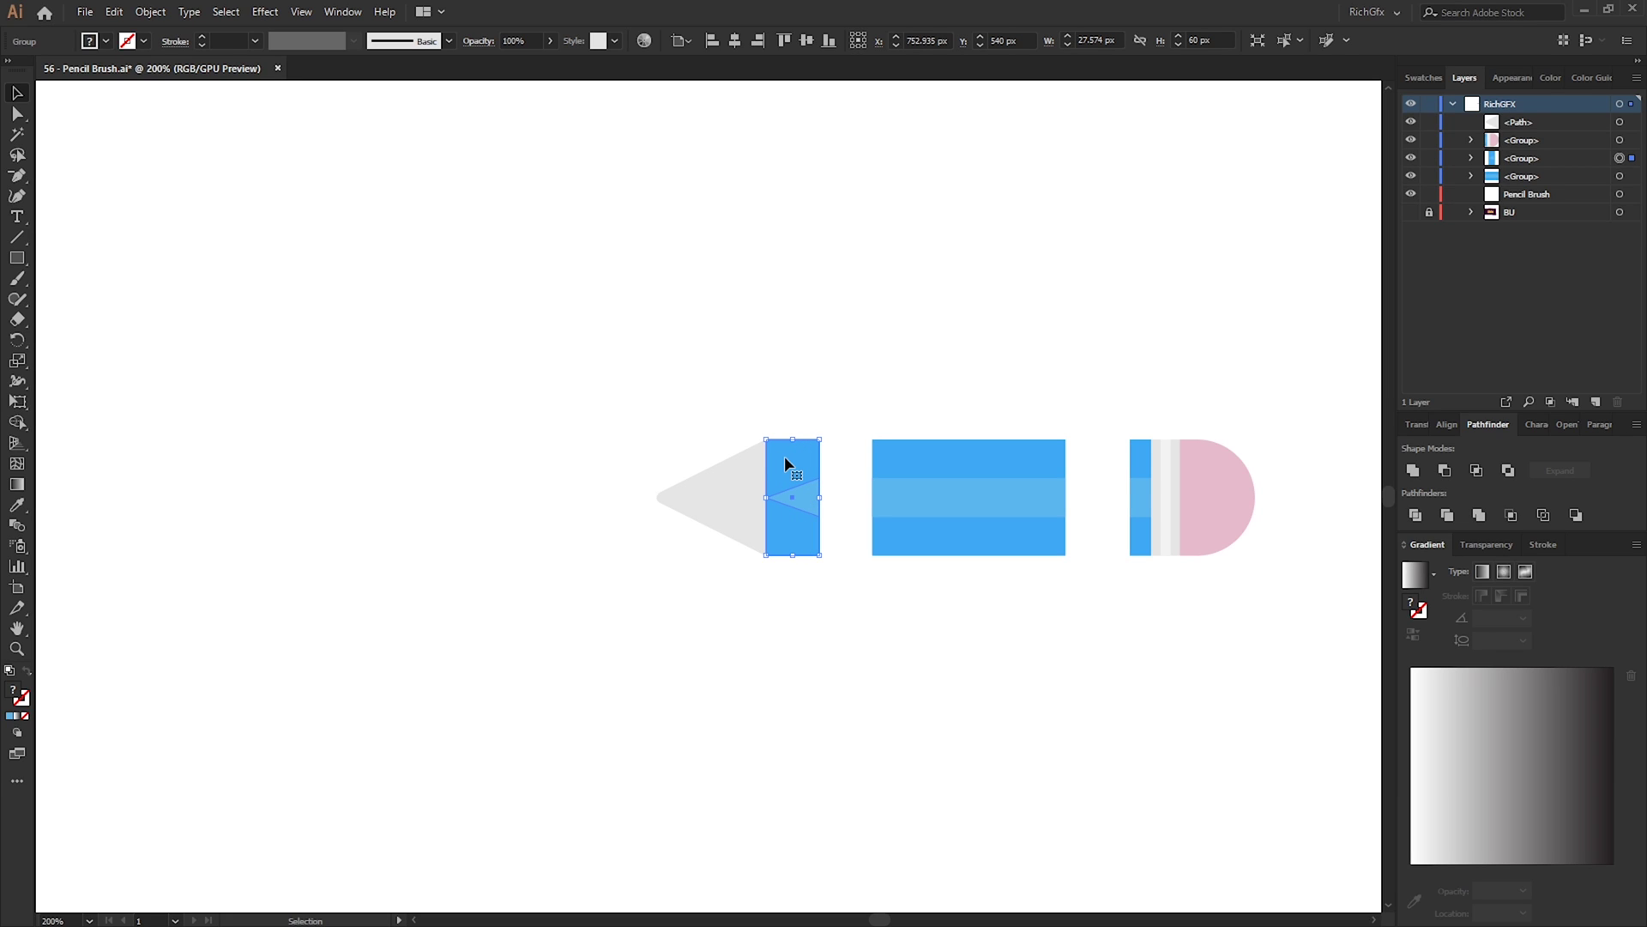
key("plus")
left_click(766, 455)
left_click(766, 477)
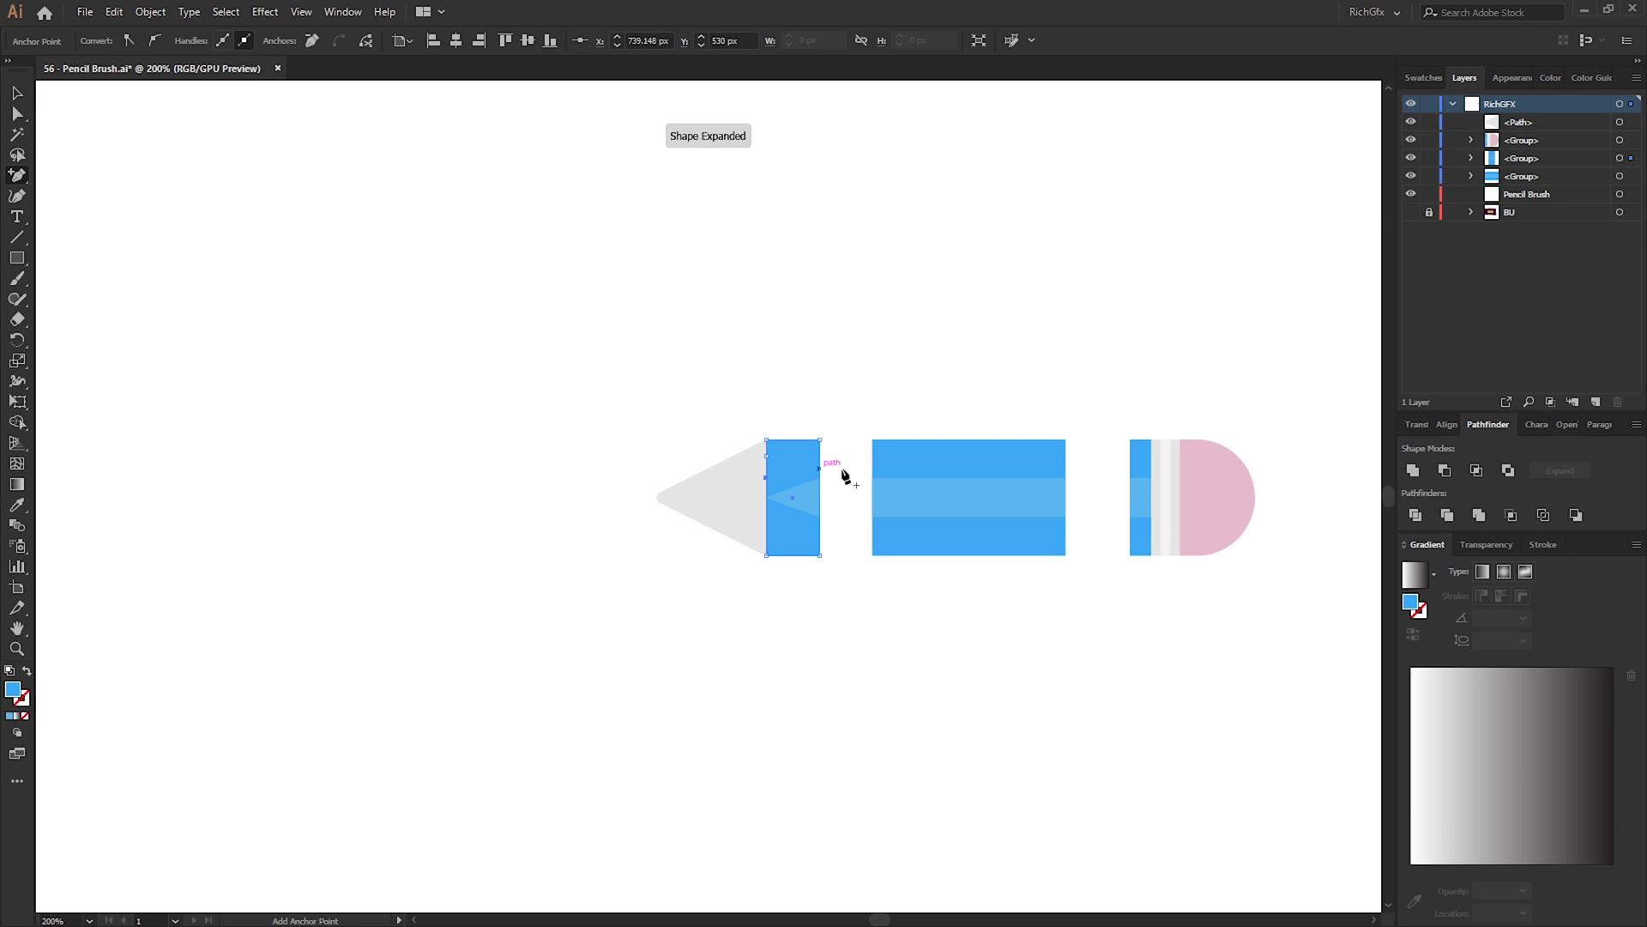
left_click(766, 510)
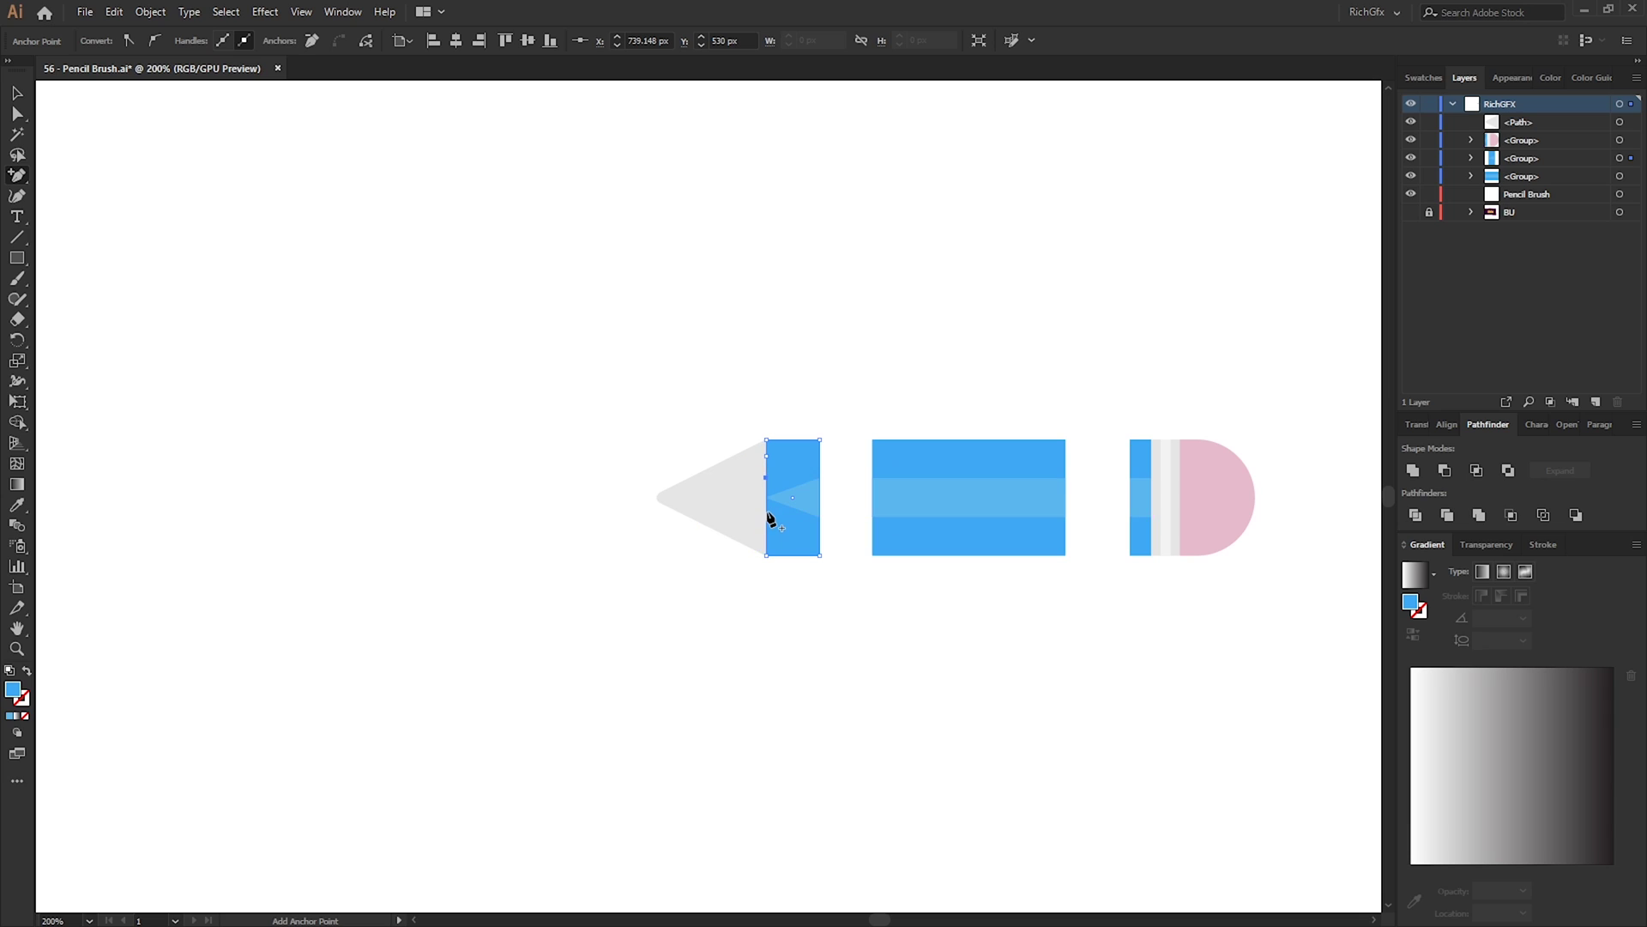
left_click(766, 532)
key("Return")
Step: Move the two inner anchor points on the dark blue rectangle's left edge to the edge's centre, at the light triangle's point
key("a")
left_click(767, 479)
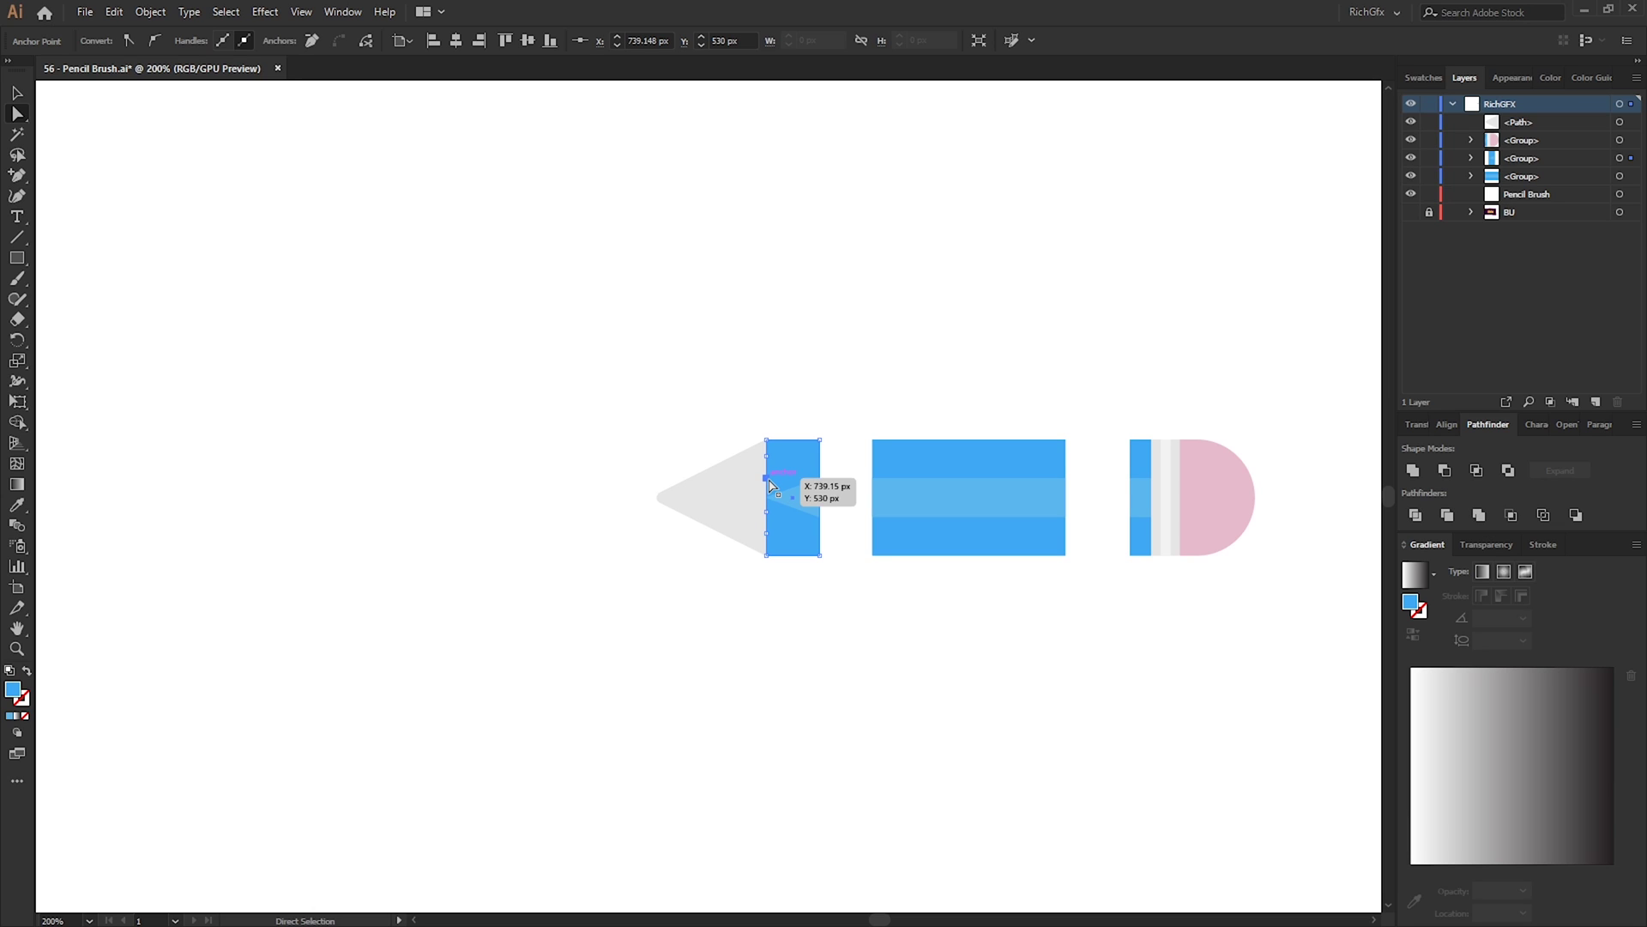
left_click_drag(769, 480, 769, 502)
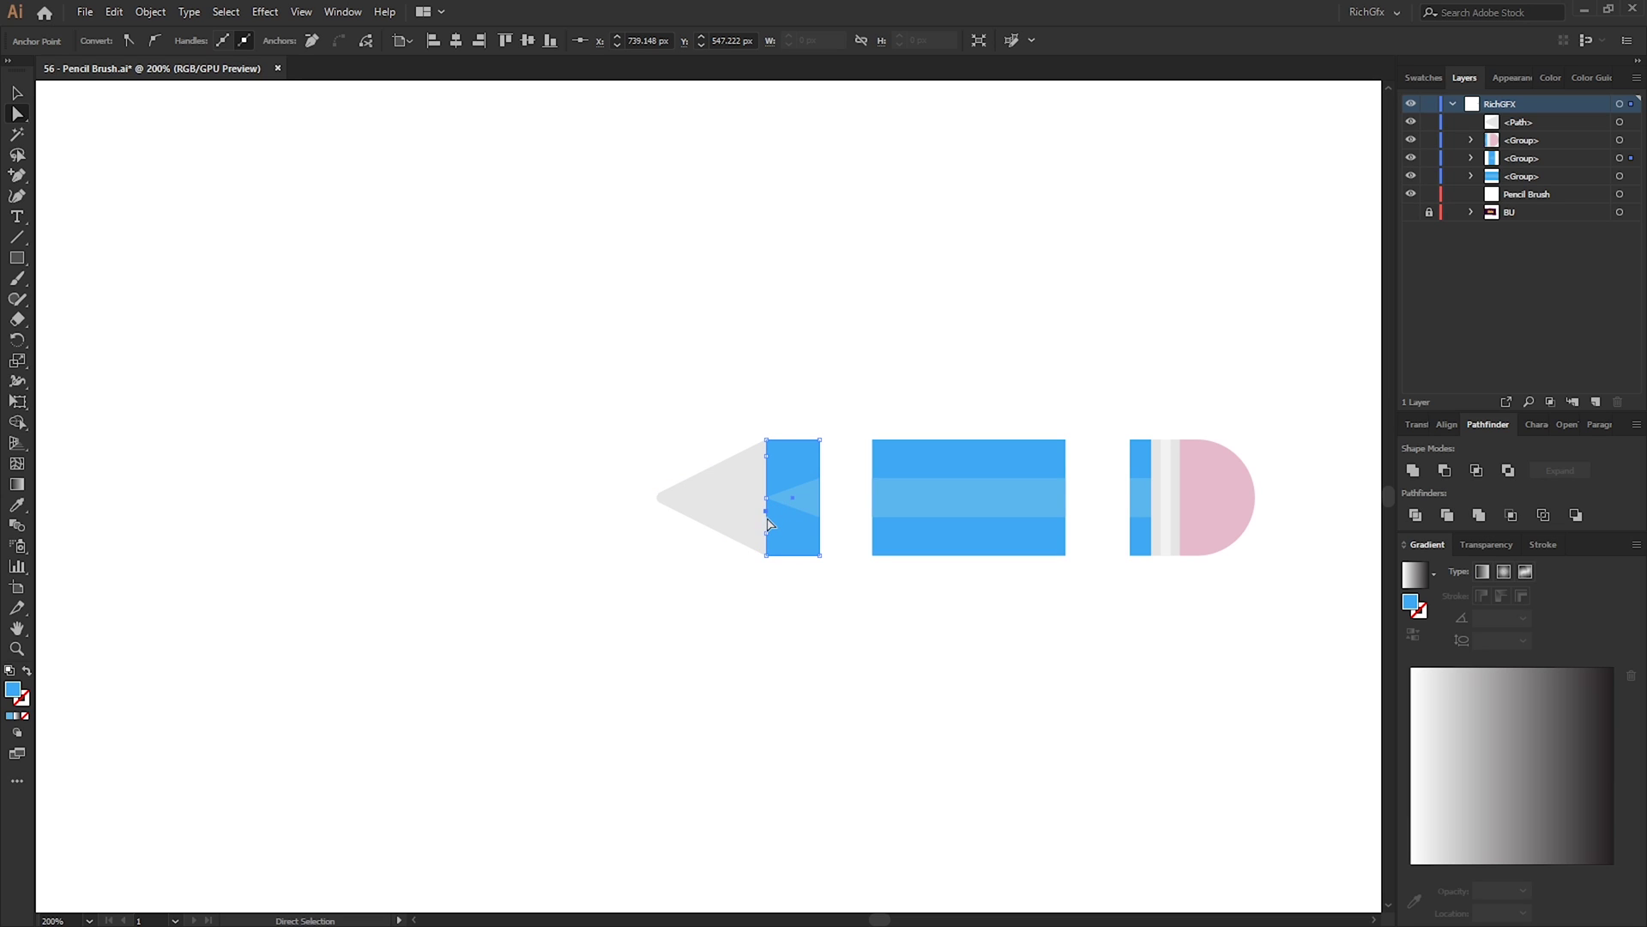
left_click_drag(767, 513, 767, 496)
left_click(809, 614)
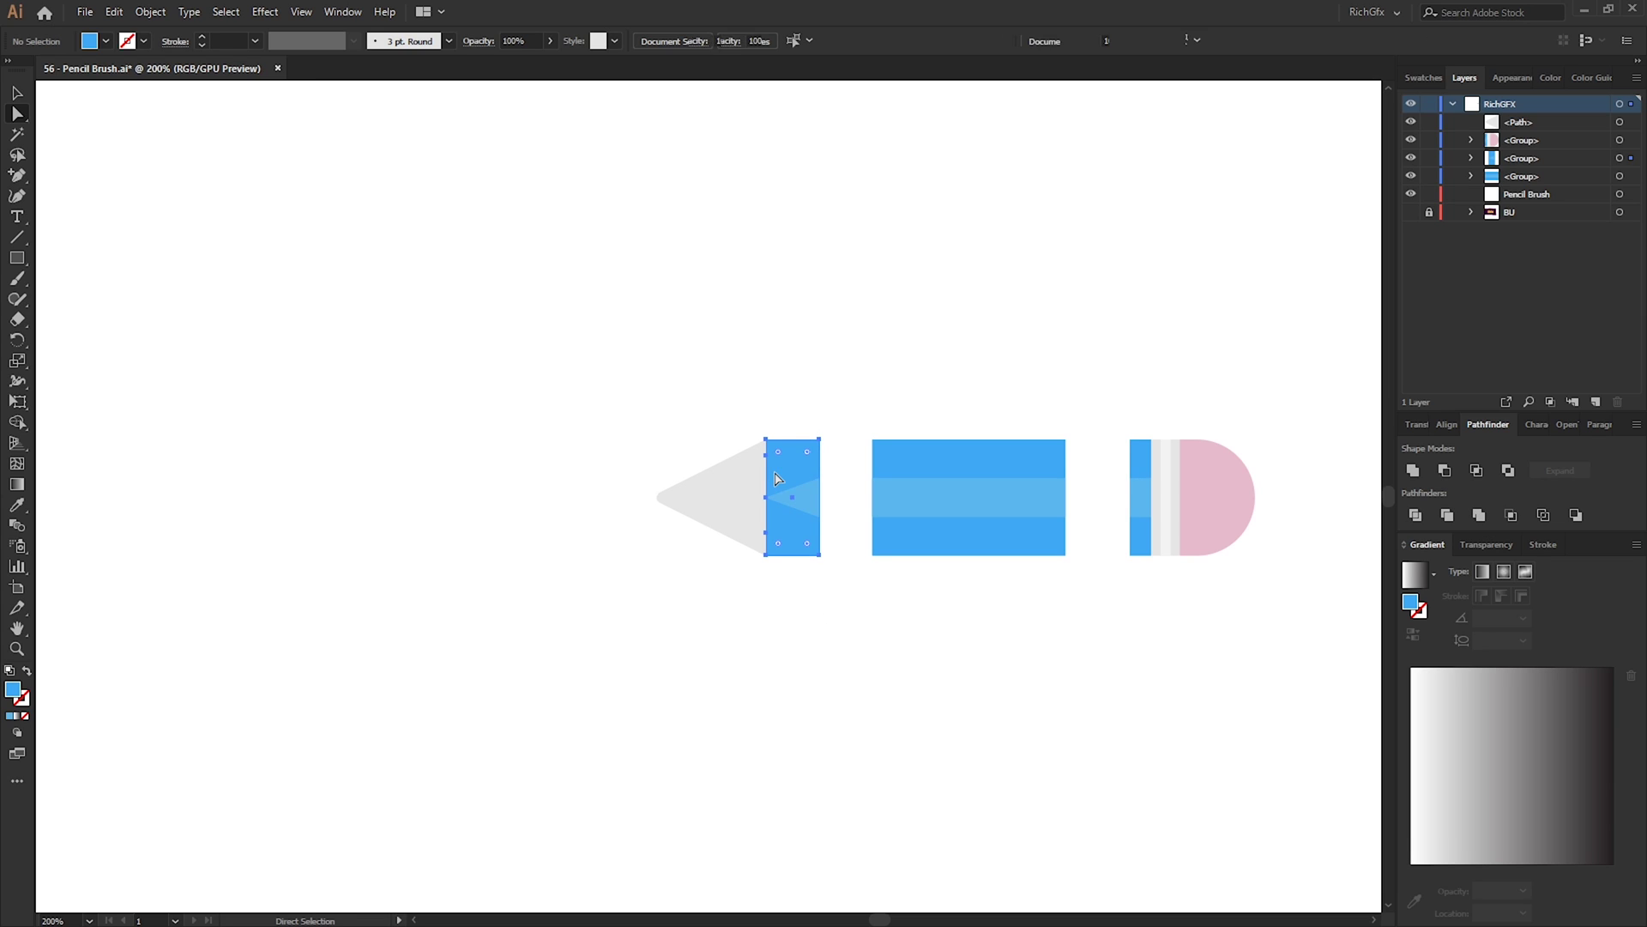
Step: Move the two outer anchor points to the light triangle's right corners to cut a zigzag into the dark blue shape
left_click(768, 456)
left_click_drag(770, 461, 821, 483)
left_click_drag(768, 530, 822, 520)
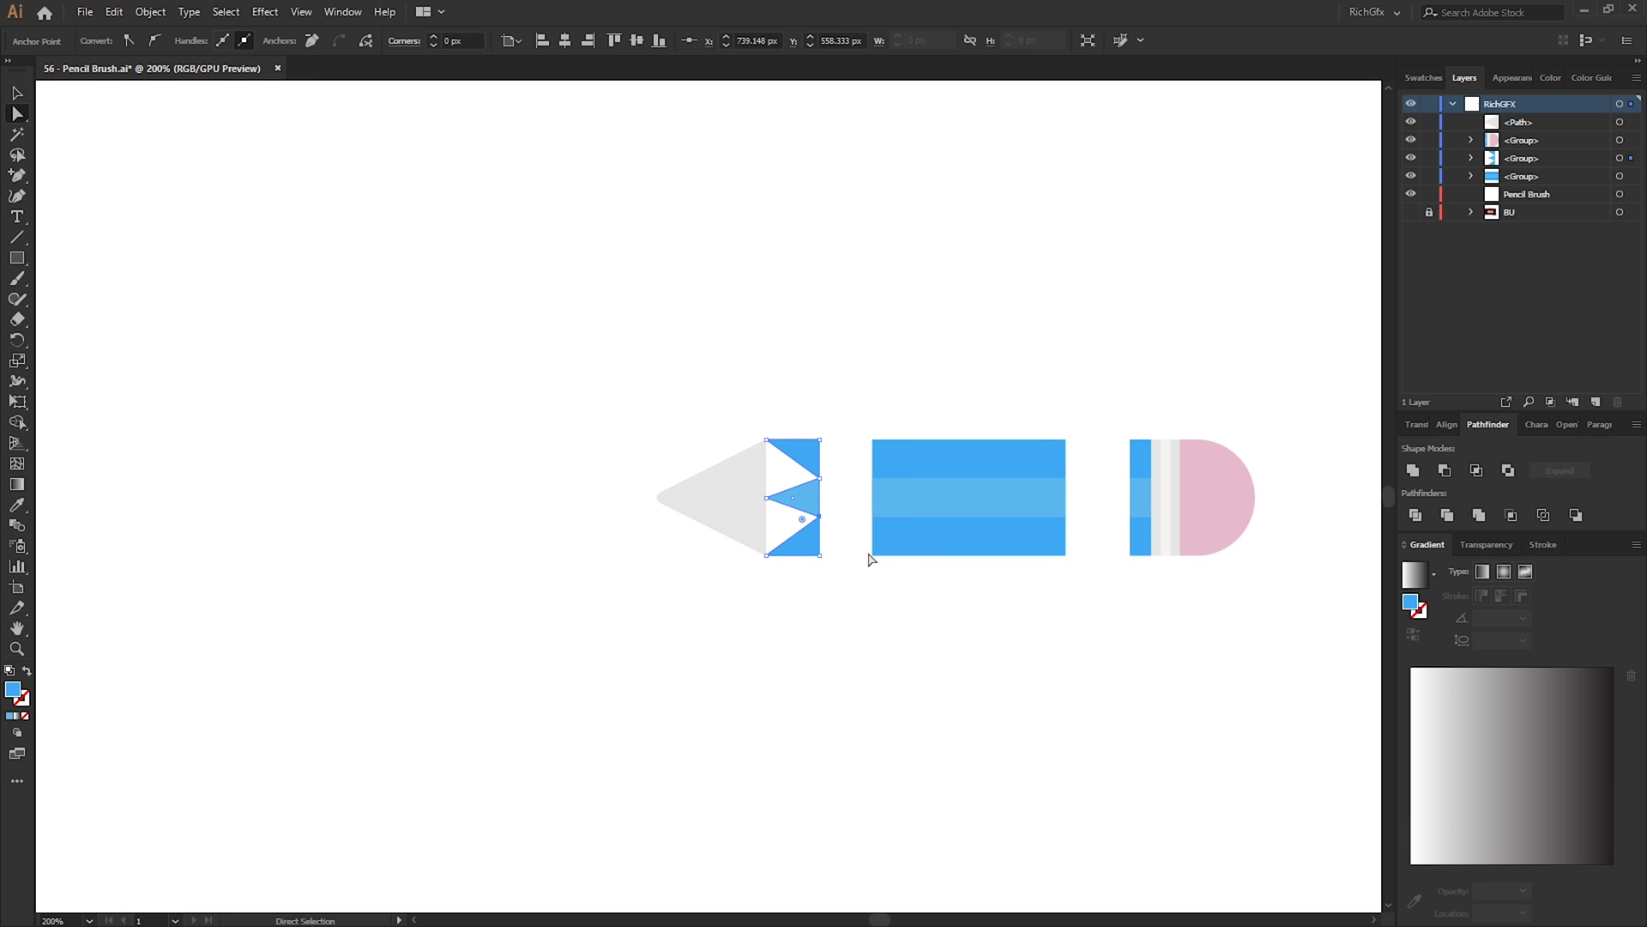
left_click(878, 614)
Step: Draw a rectangle about 27.6 × 60 px behind the blue zigzag section and fill it with the tip's light grey
left_click(17, 258)
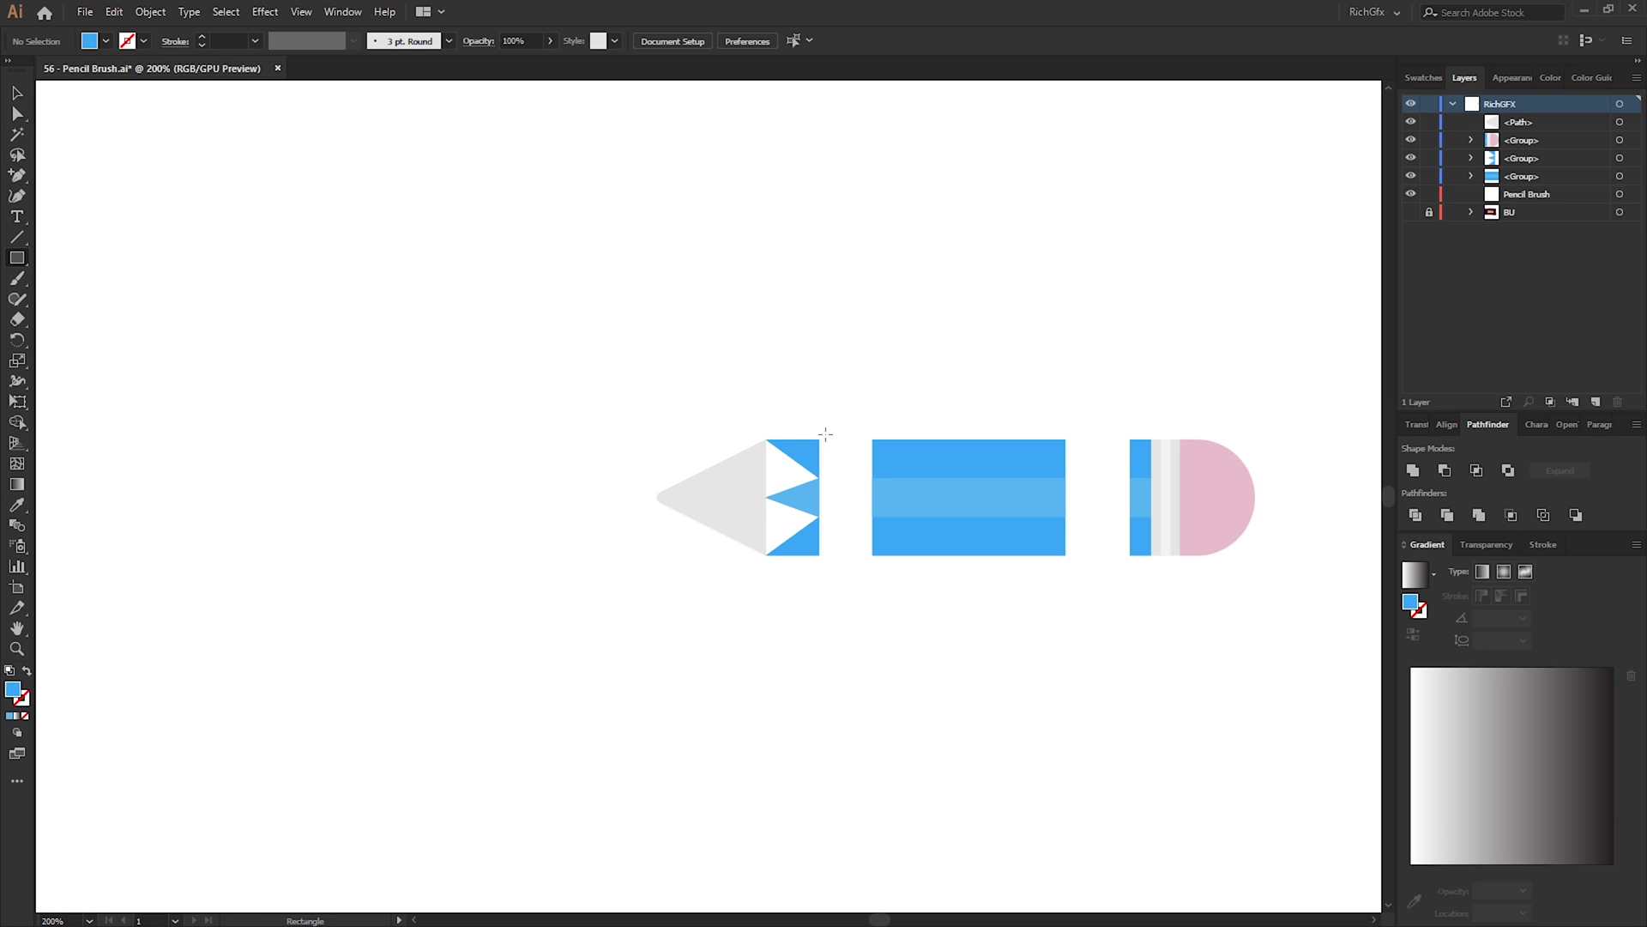
left_click_drag(819, 439, 766, 554)
key("i")
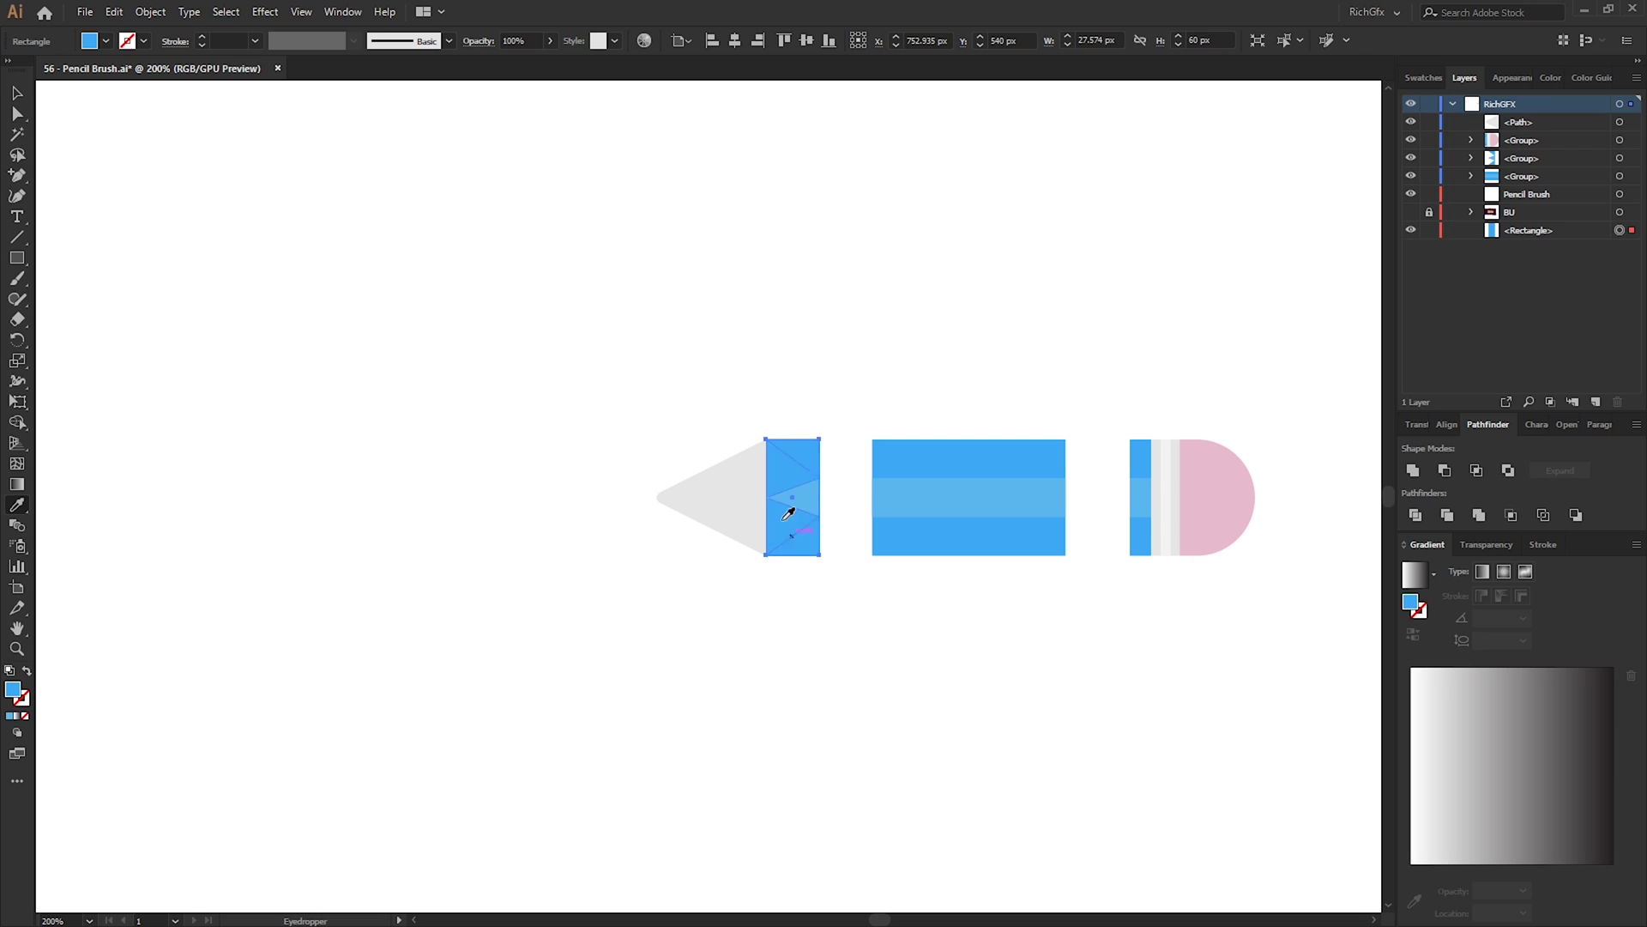
left_click(726, 486)
left_click(14, 92)
left_click(831, 662)
key("ctrl+minus")
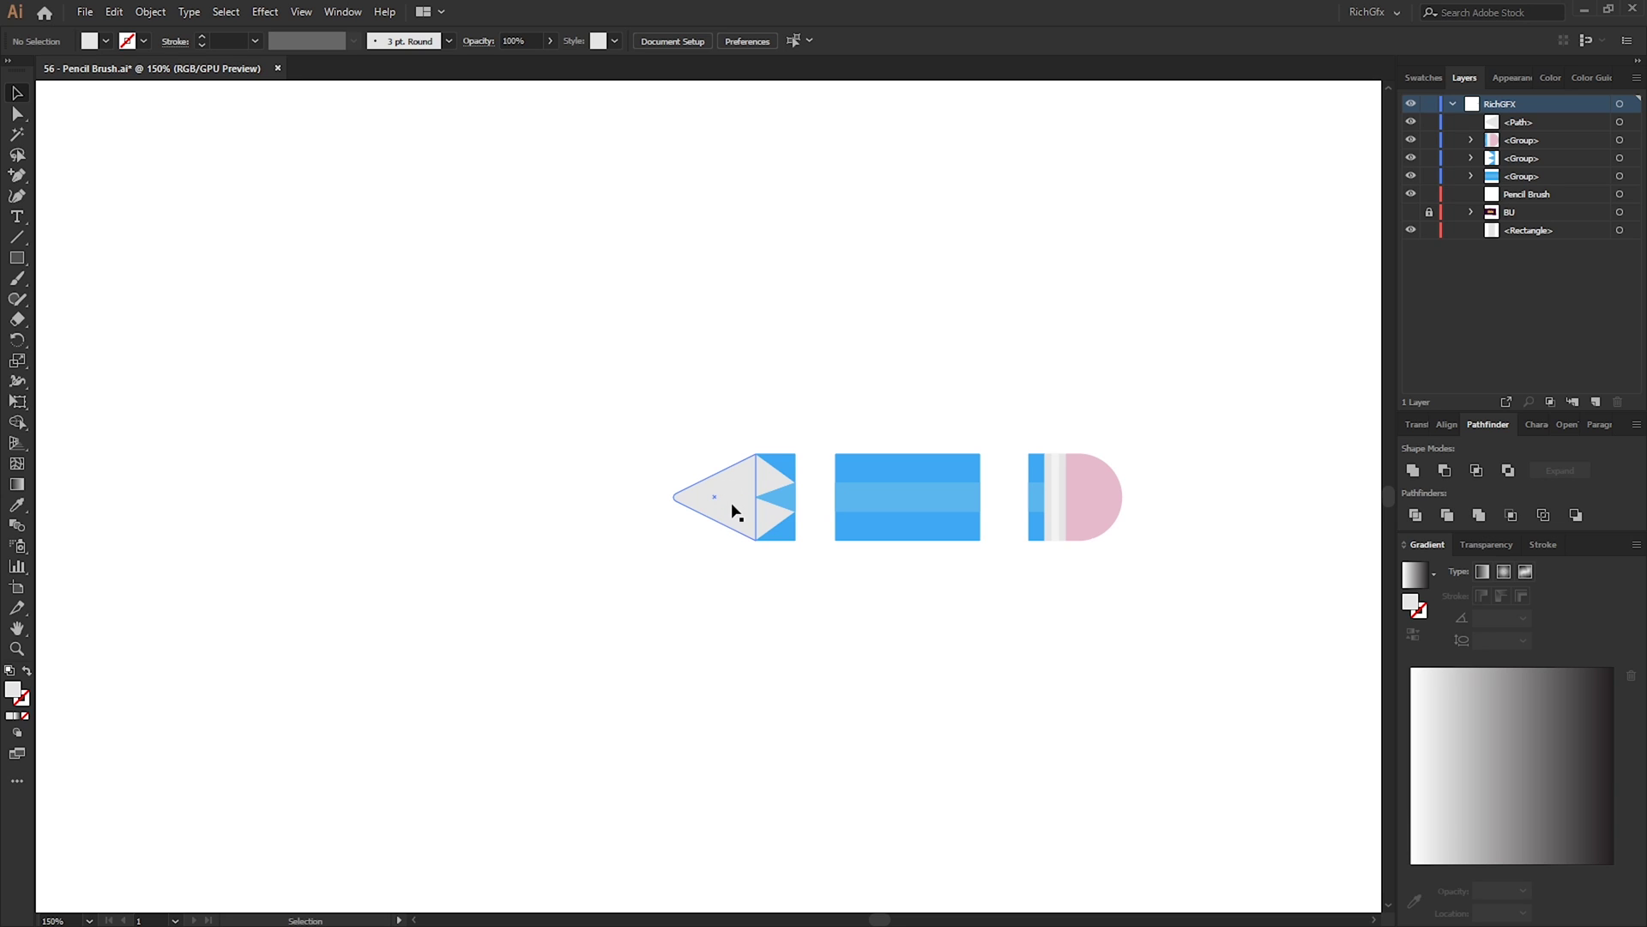
Step: Ungroup the blue zigzag section and unite its grey backing rectangle with the grey triangular tip
left_click(780, 503)
left_click(150, 12)
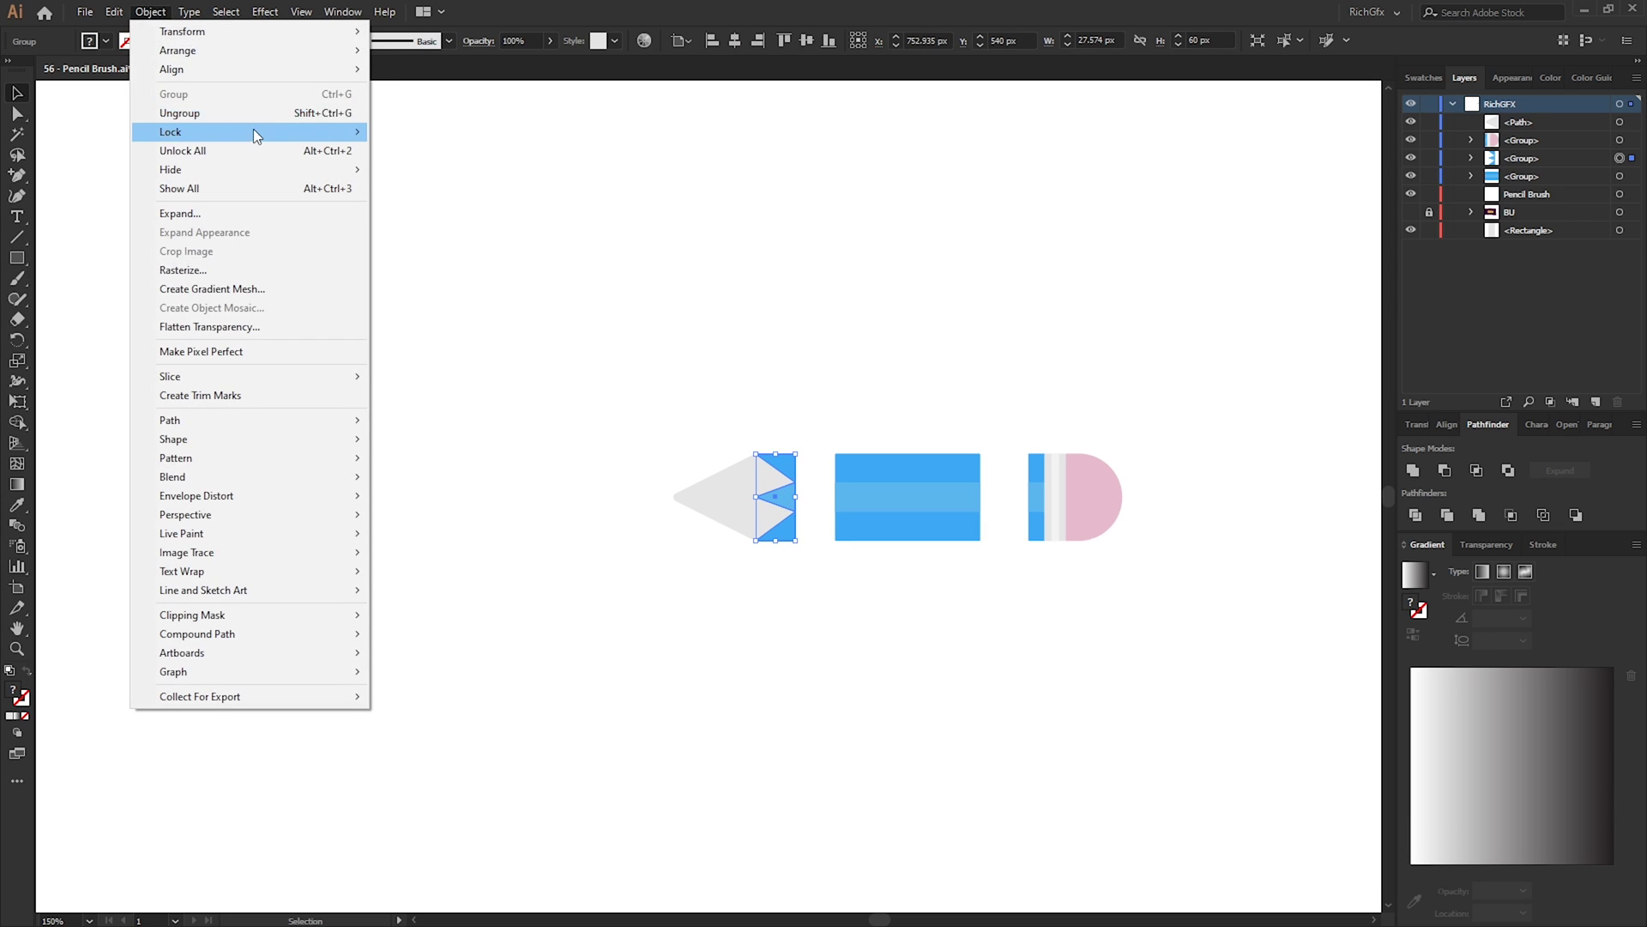
left_click(167, 134)
left_click(725, 497, "shift")
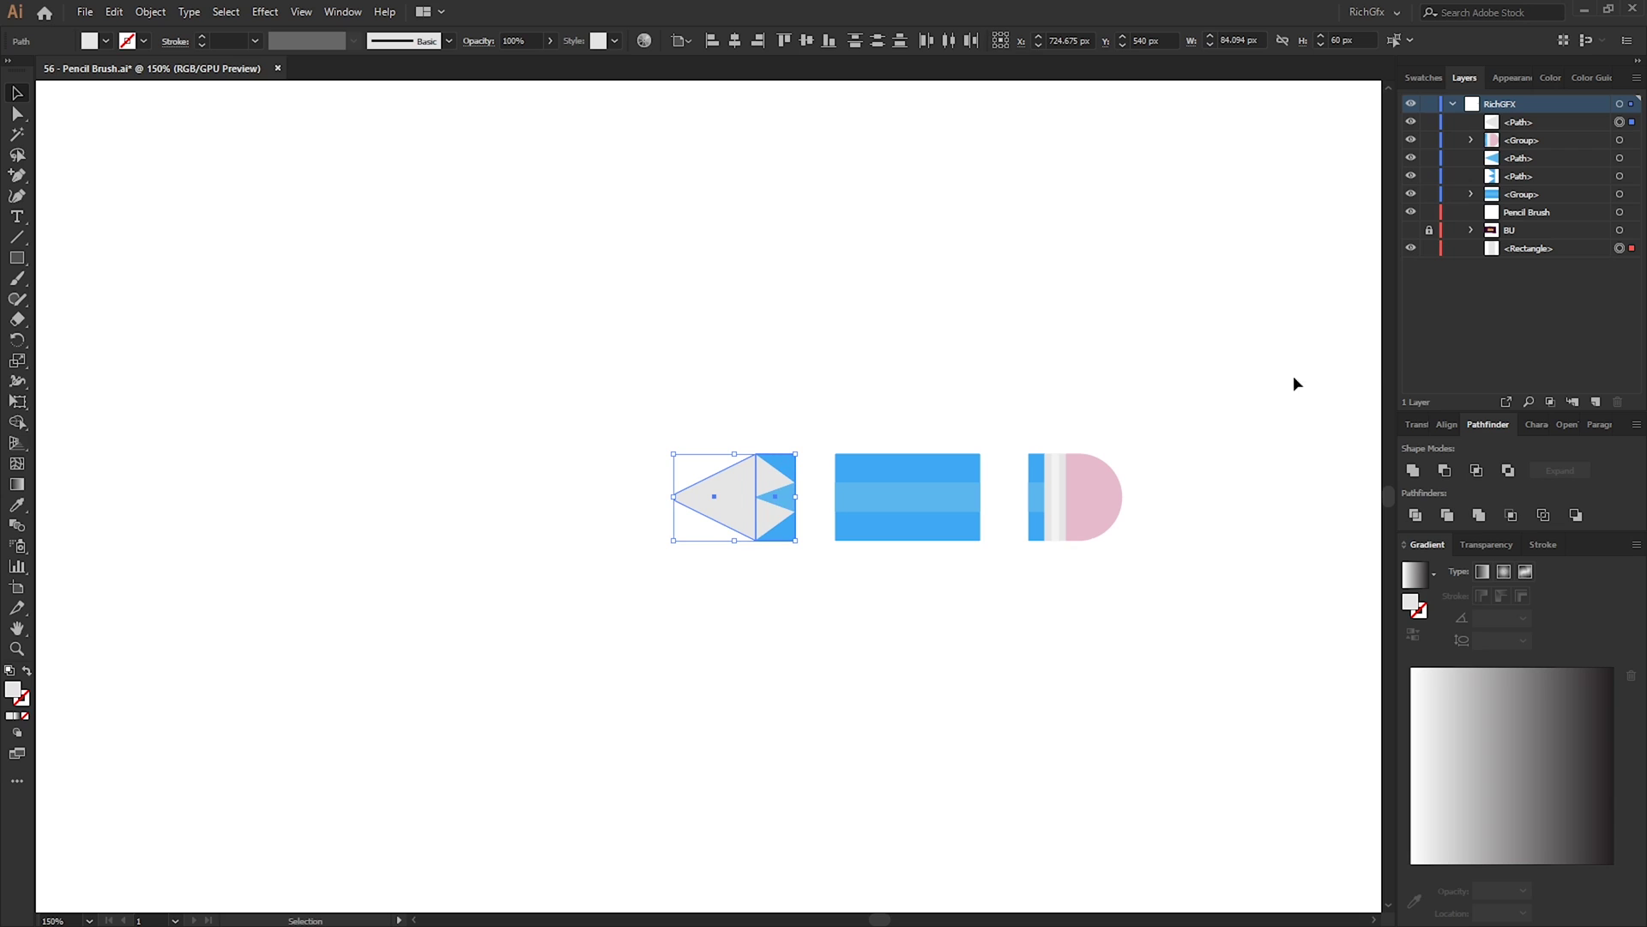
left_click(1412, 471)
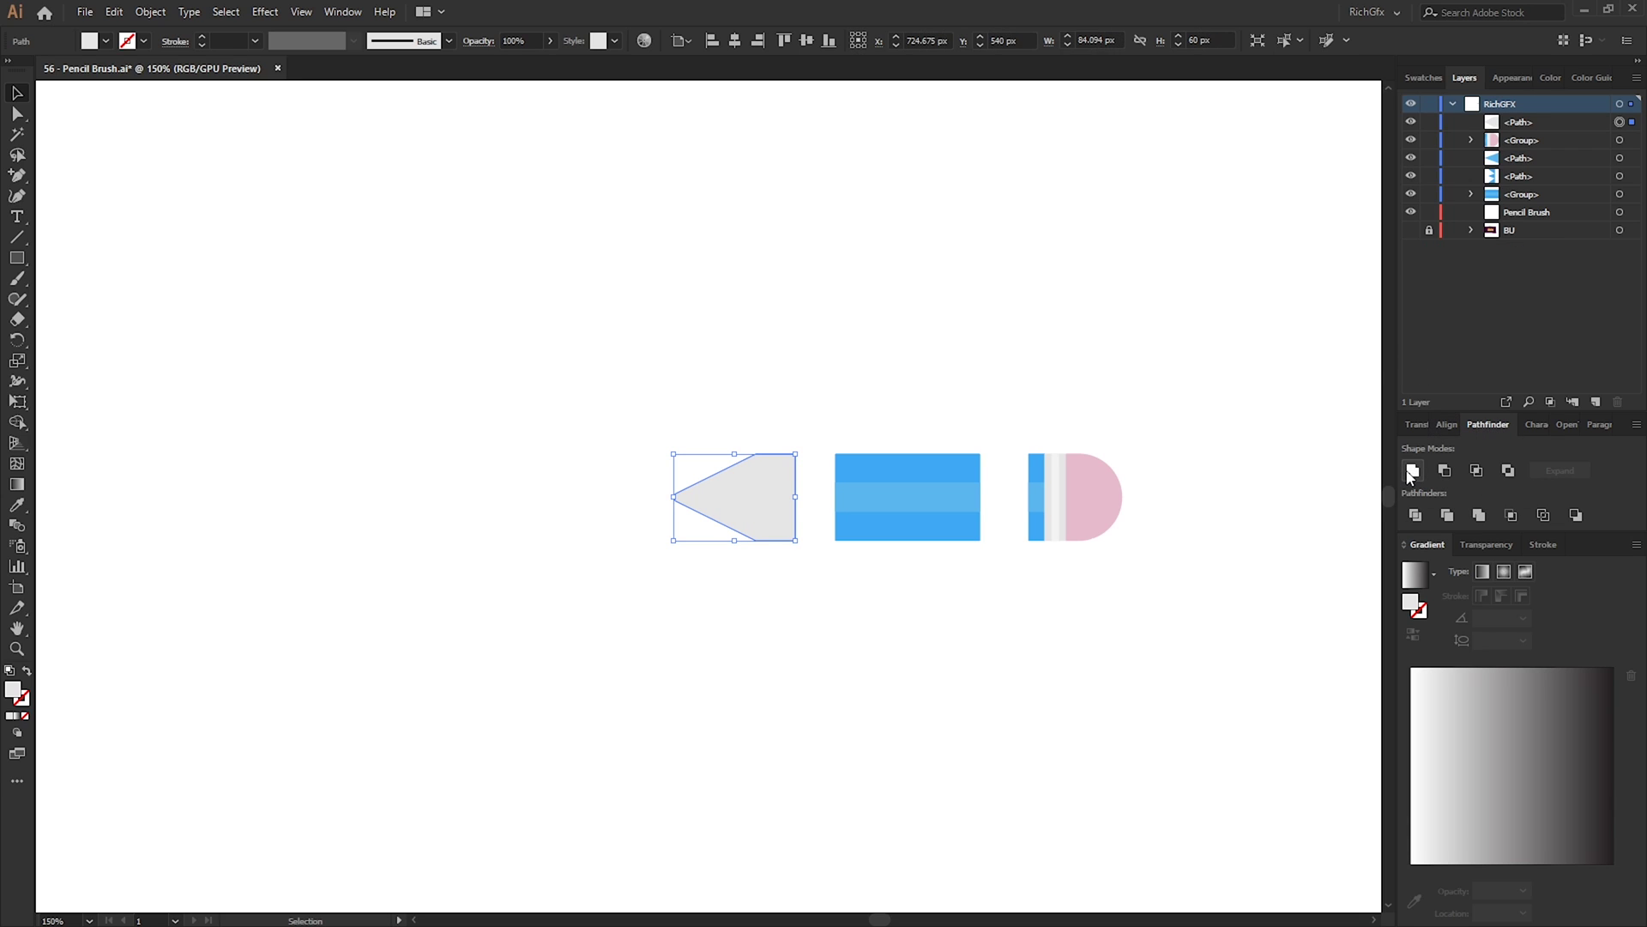
Step: Send the united grey tip shape to the back, behind the blue zigzag pieces
right_click(784, 494)
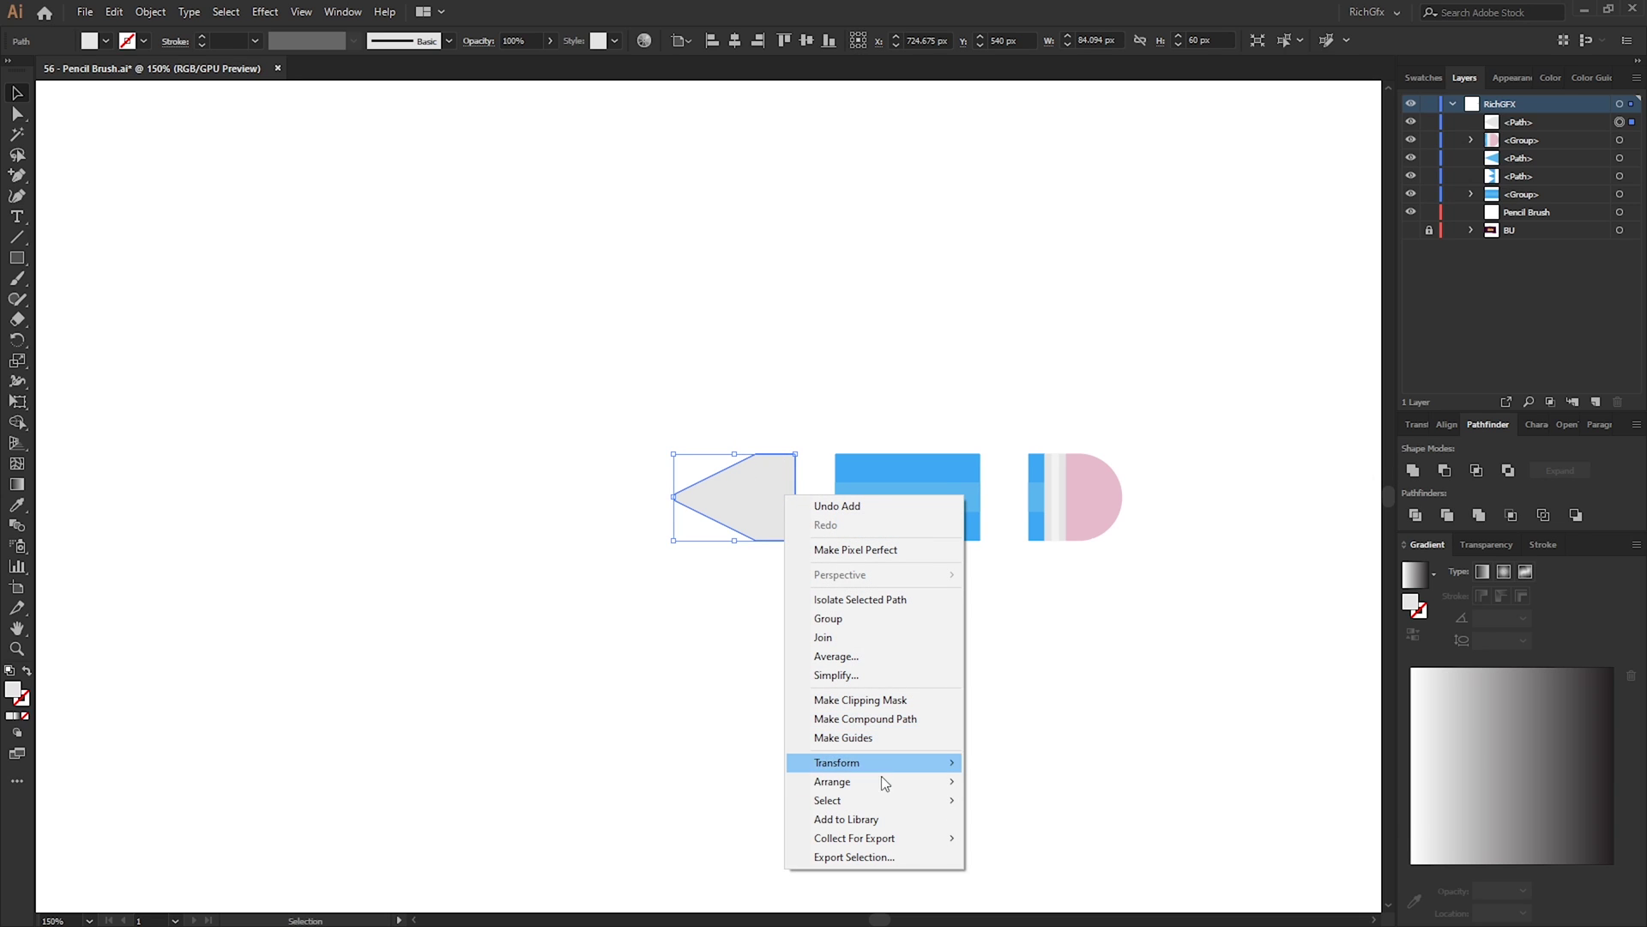
mouse_move(883, 783)
left_click(1056, 837)
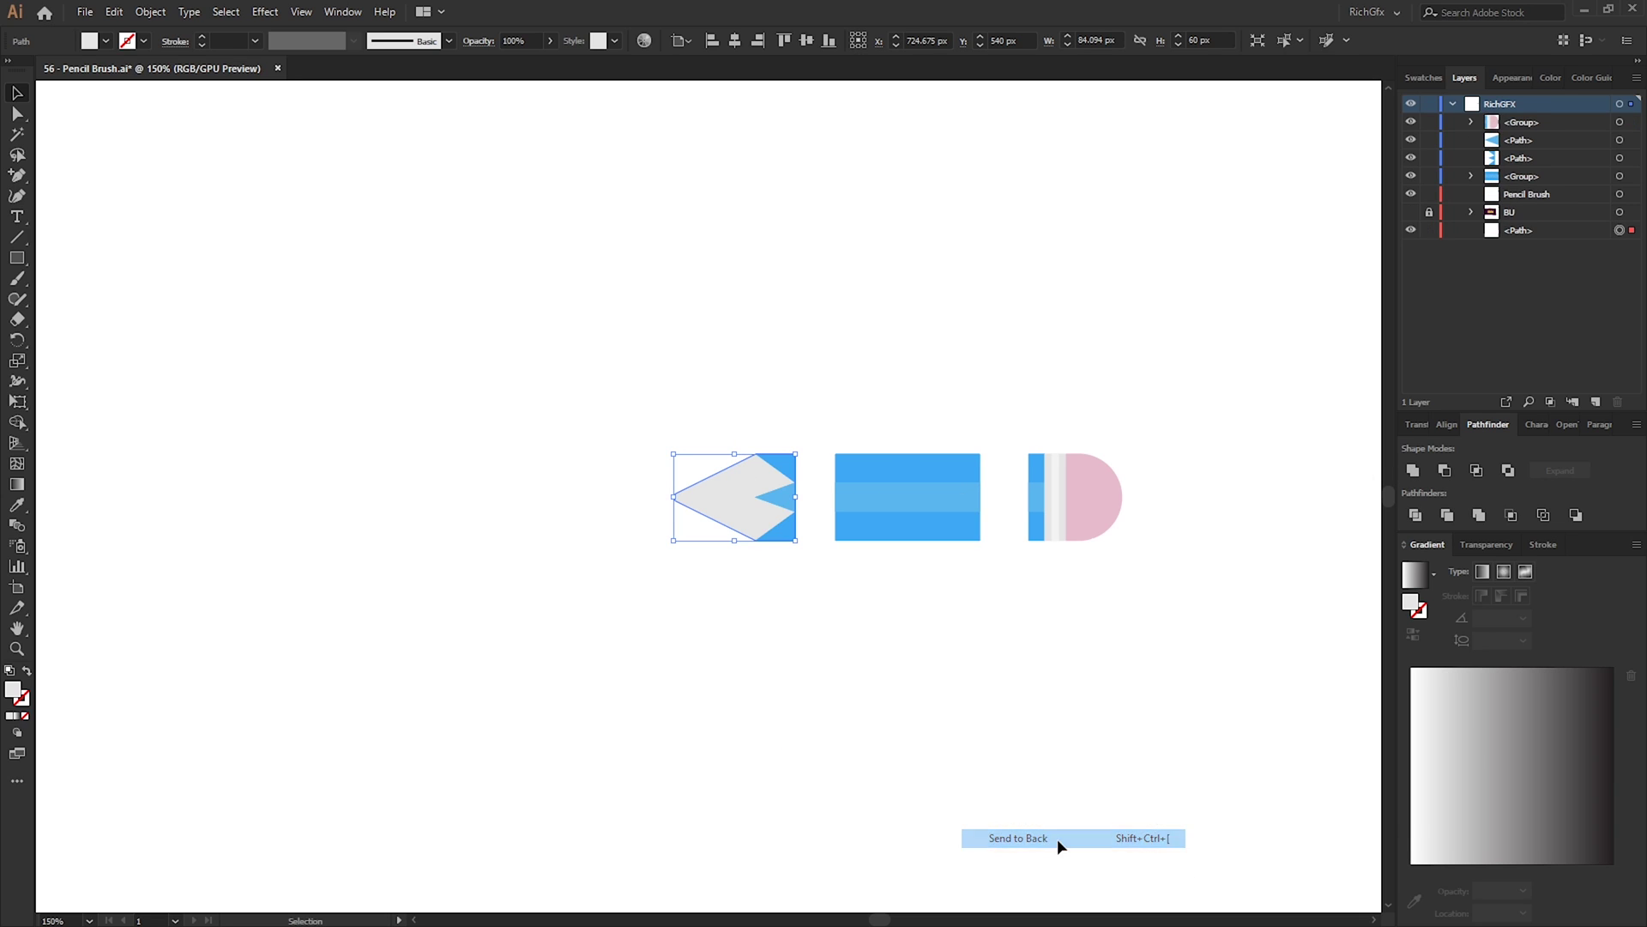
left_click(858, 626)
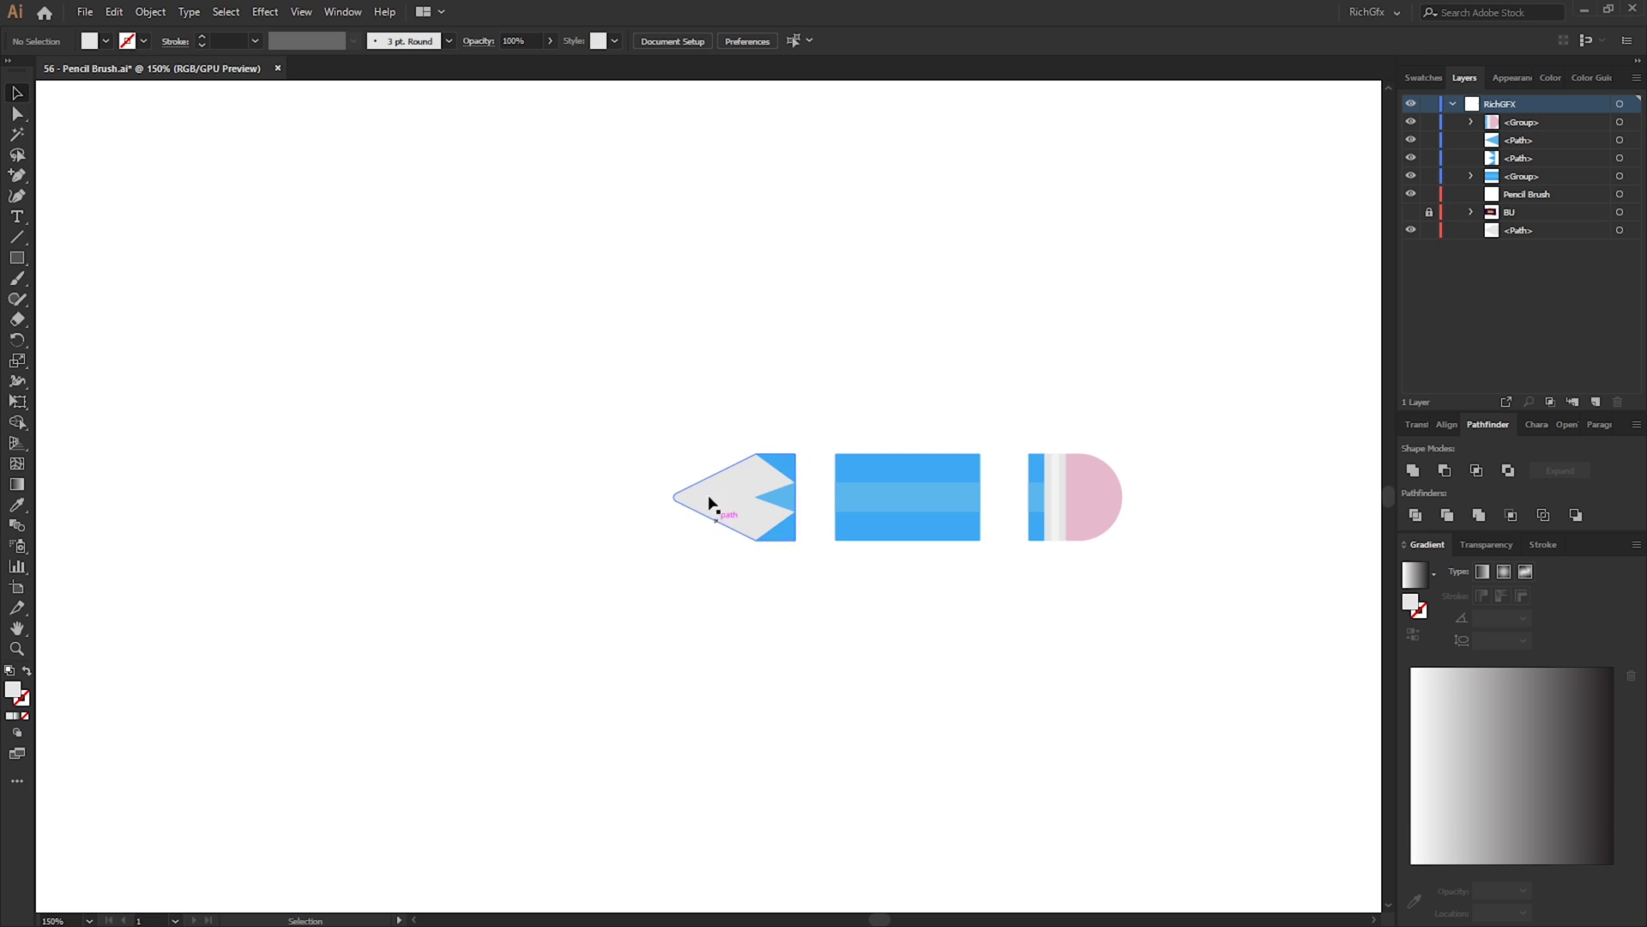
Step: Draw a circle about 91.8 px across beside the pencil's point and fill it with near-black
left_click_drag(21, 268, 121, 301)
left_click_drag(549, 407, 682, 541)
left_click(105, 40)
left_click(35, 116)
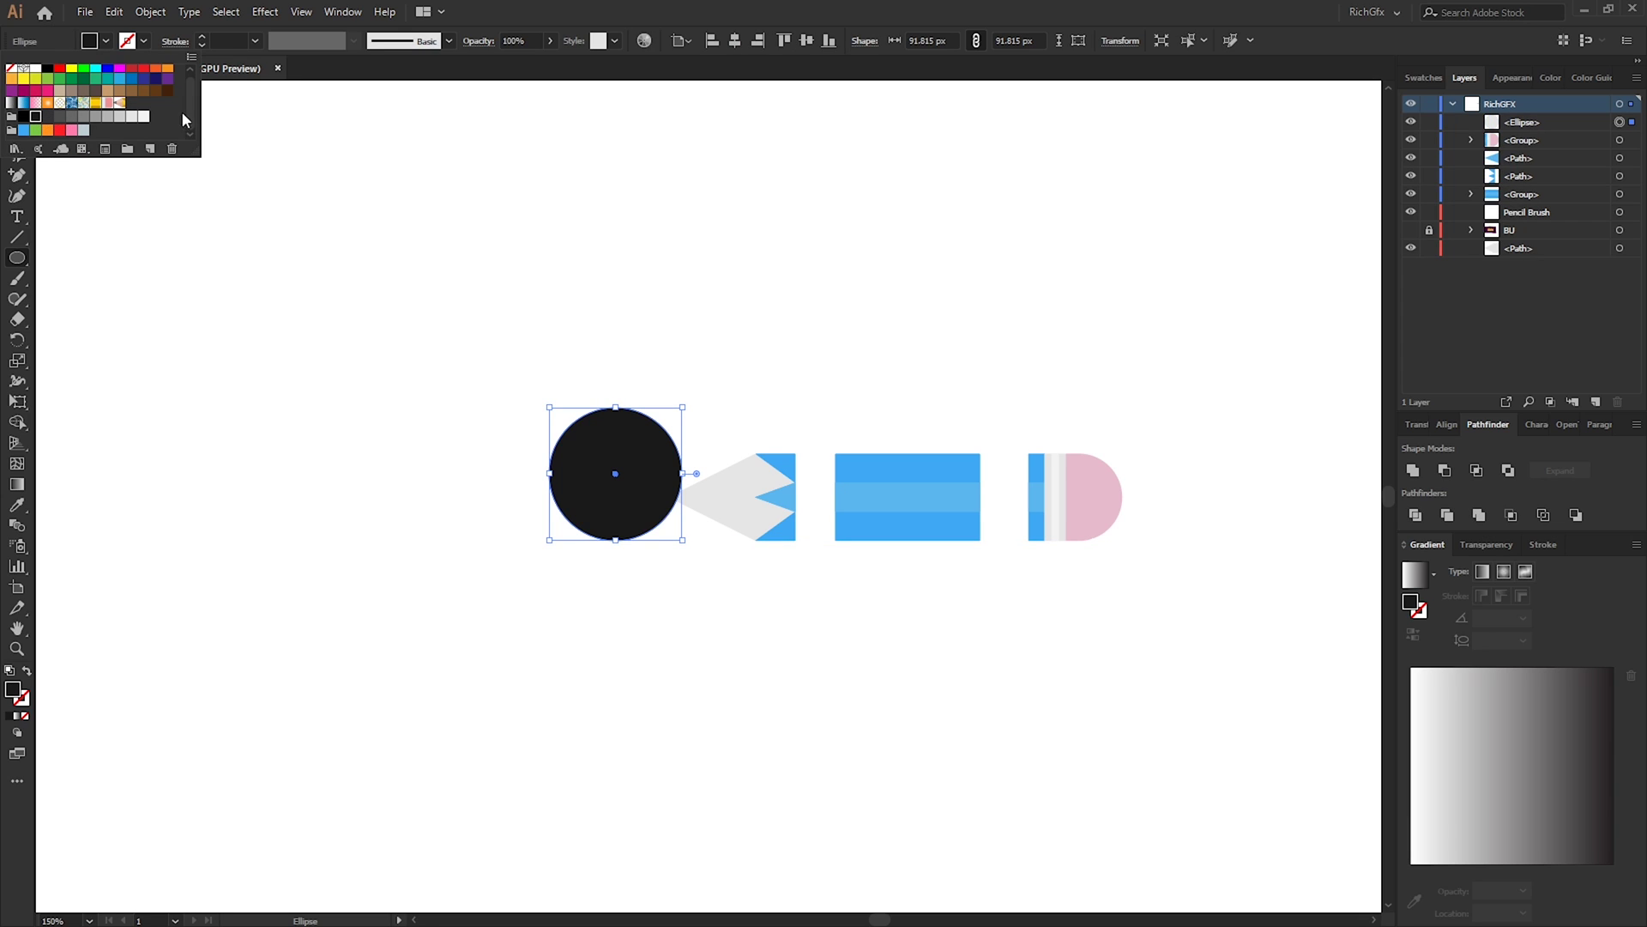
key("Escape")
Step: Move the dark circle to overlap the pencil's point, vertically centred on the tip
key("v")
left_click(646, 600)
left_click_drag(619, 476, 637, 496)
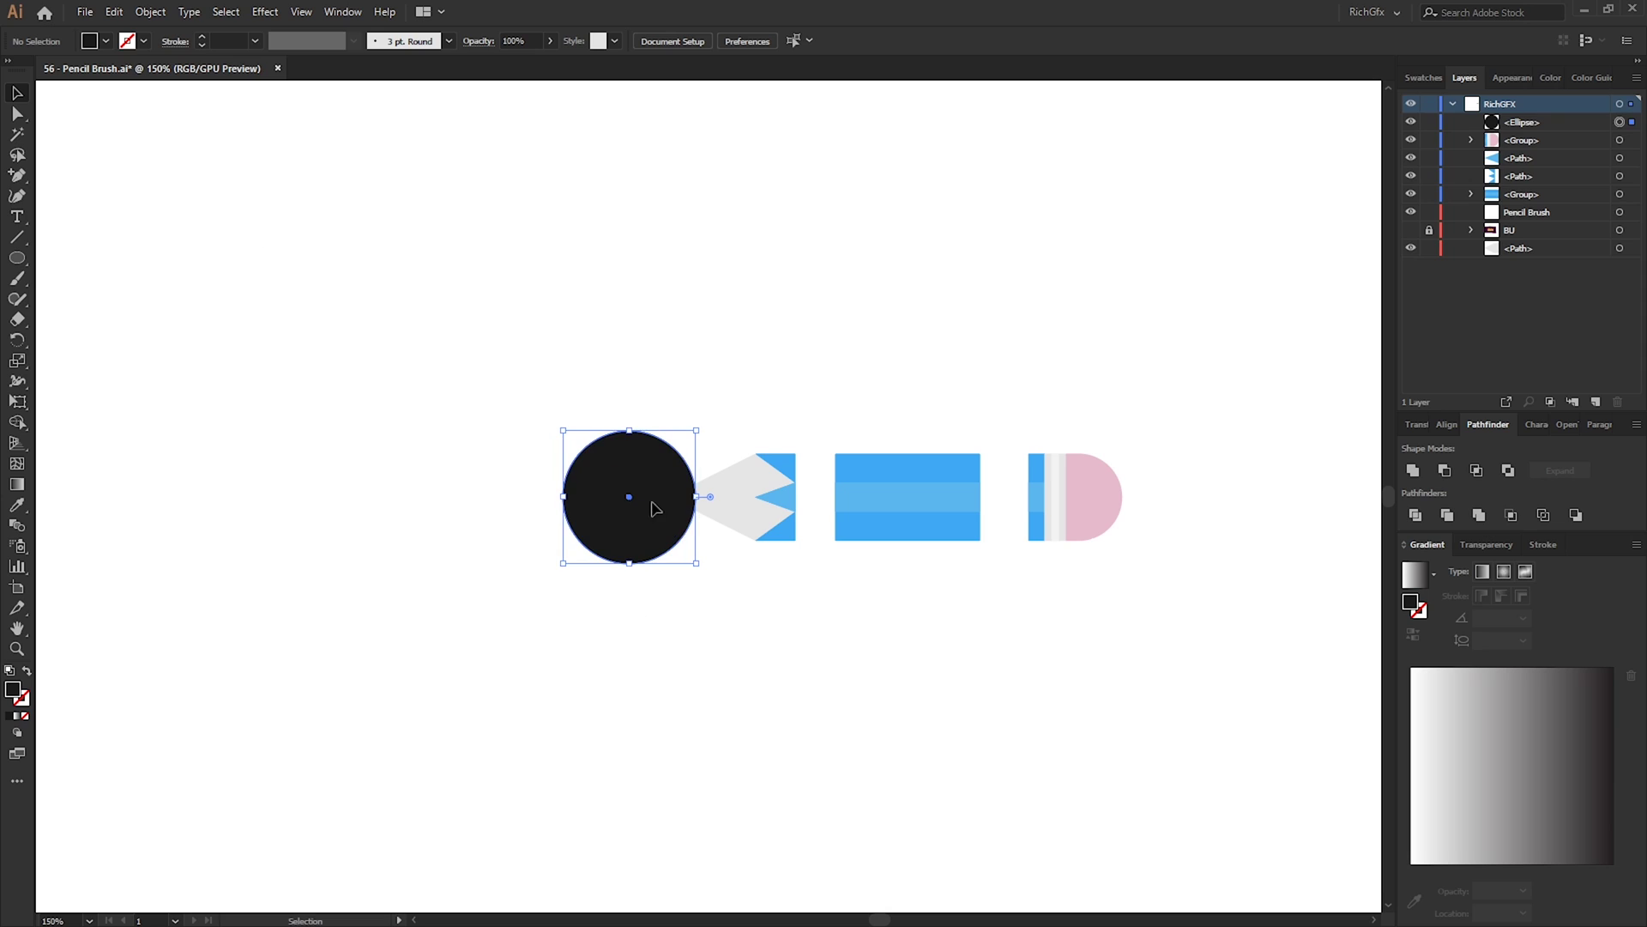
left_click(740, 580)
Step: Cut away the part of the dark circle outside the grey tip with Shape Builder, leaving the pencil lead
left_click_drag(522, 272, 754, 643)
key("shift+m")
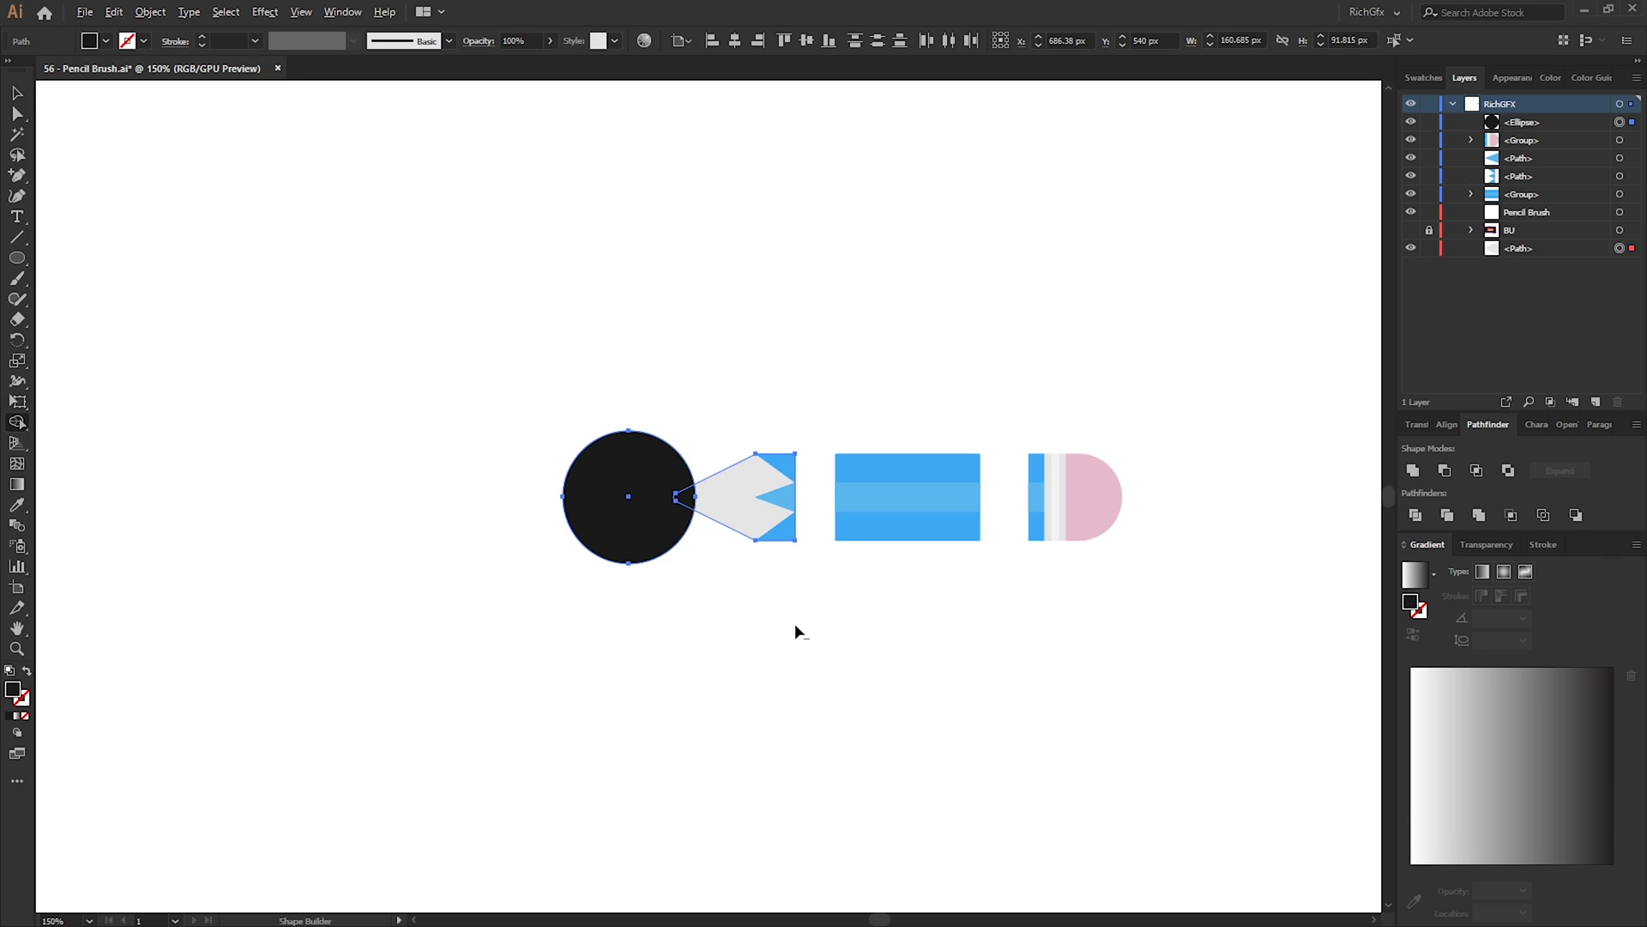
mouse_move(707, 583)
left_mouse_down()
mouse_move(631, 557)
mouse_move(585, 460)
mouse_move(604, 421)
mouse_move(738, 357)
left_mouse_up()
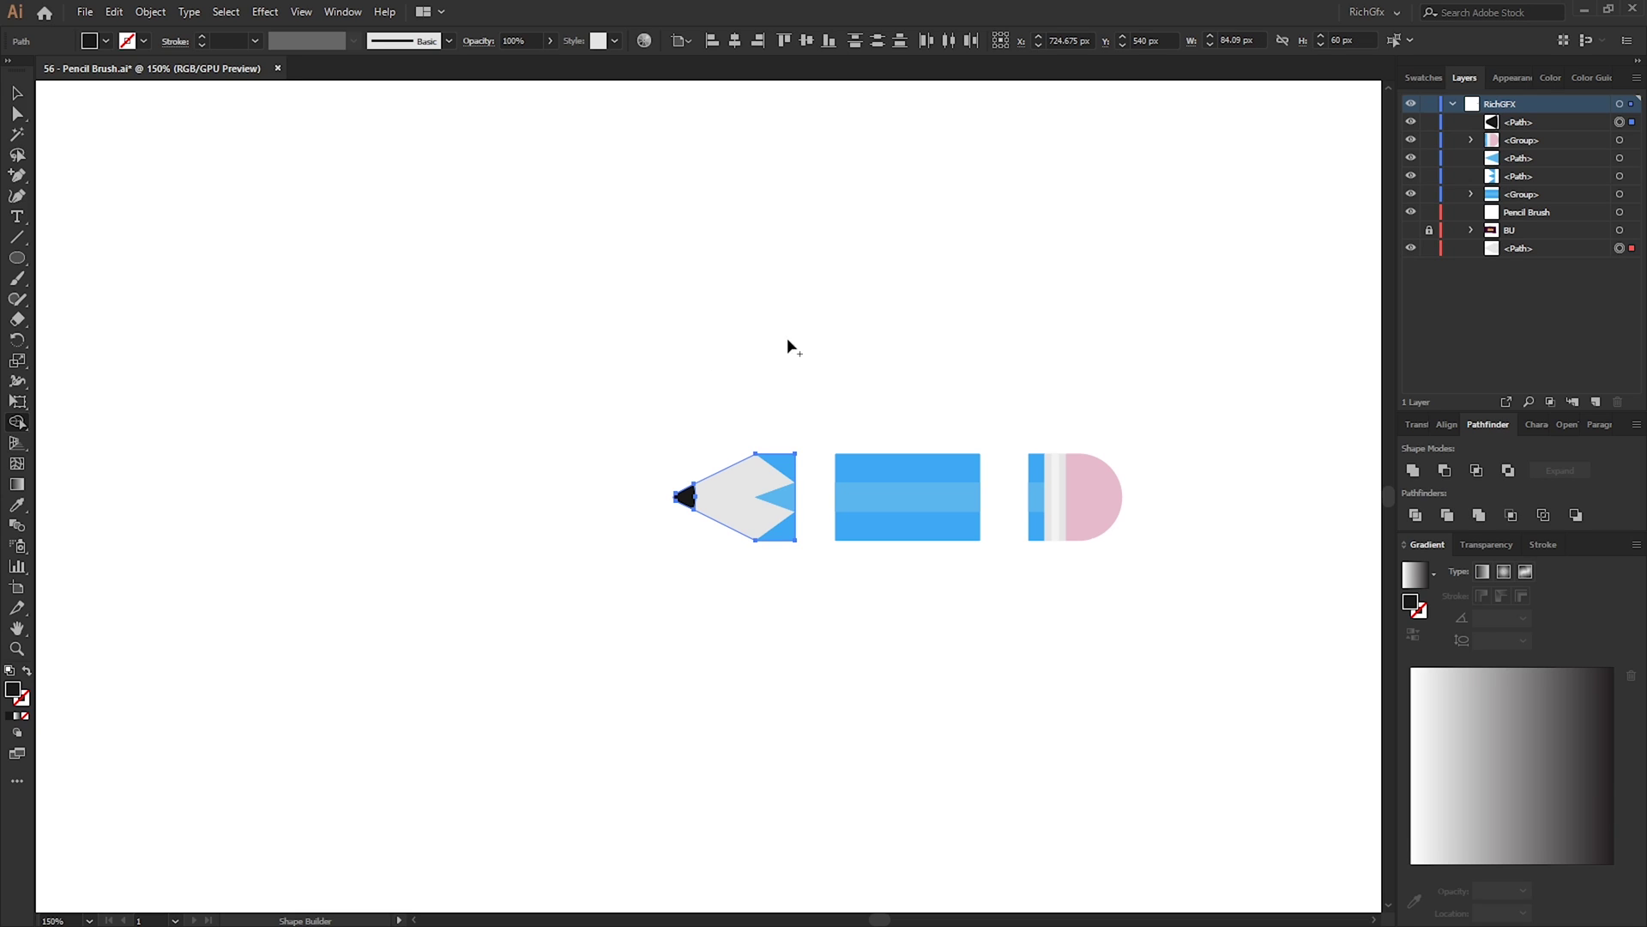
Step: Group the lead, grey wood and blue zigzag pieces of the tip into one object
key("v")
mouse_move(821, 590)
left_mouse_down()
mouse_move(658, 399)
mouse_move(632, 390)
left_mouse_up()
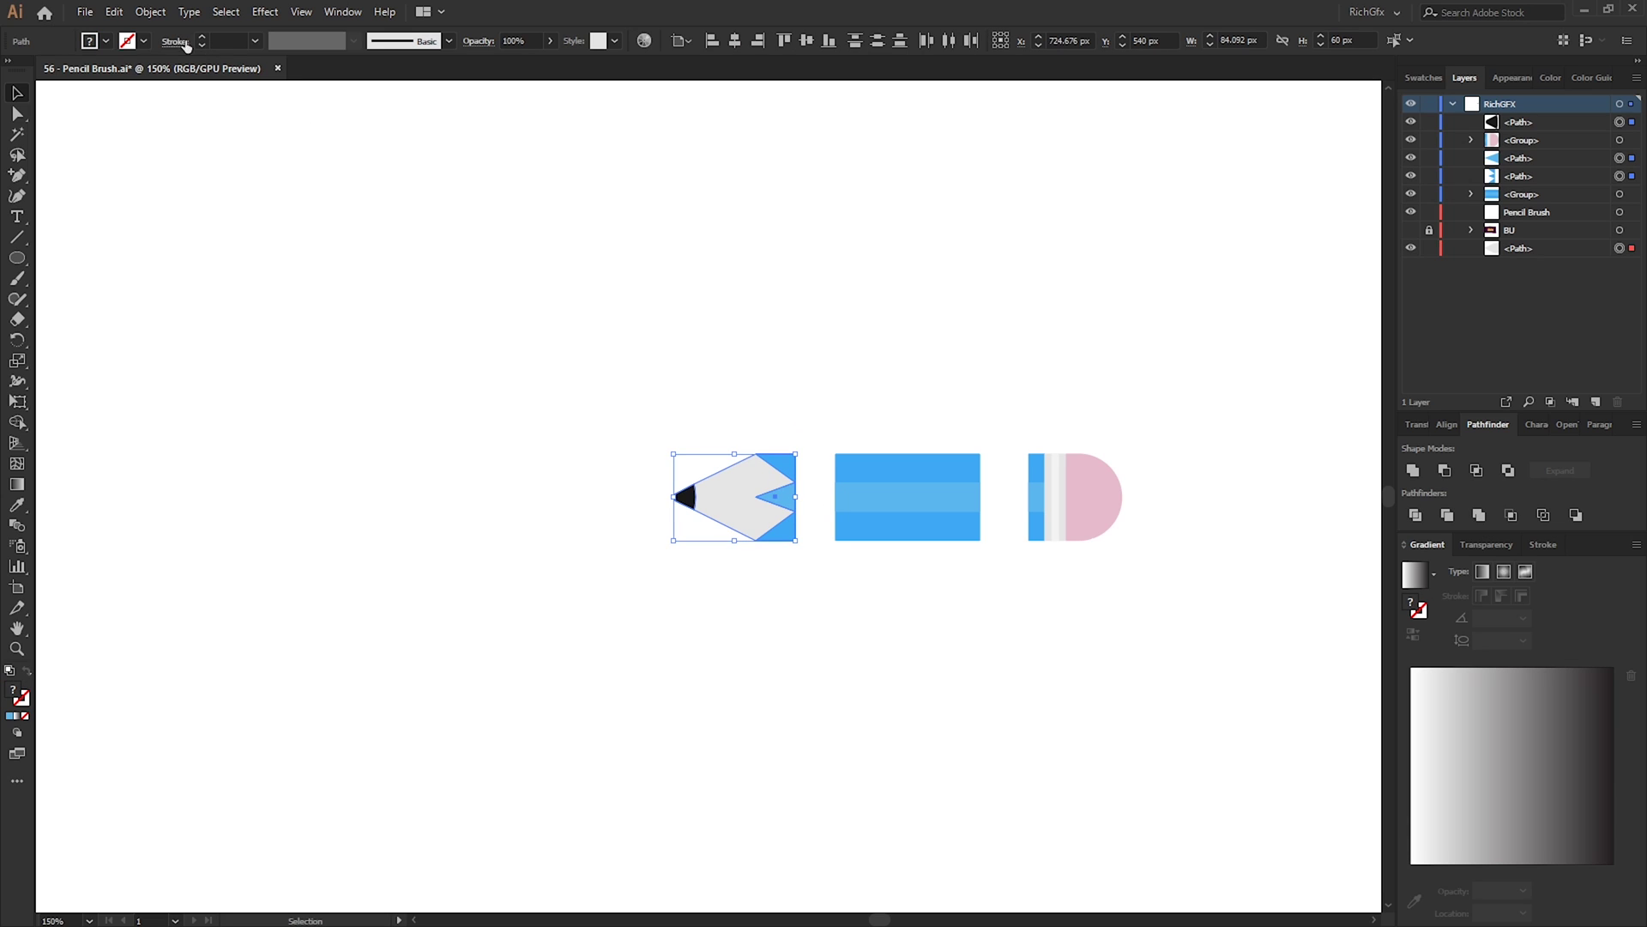
left_click(154, 14)
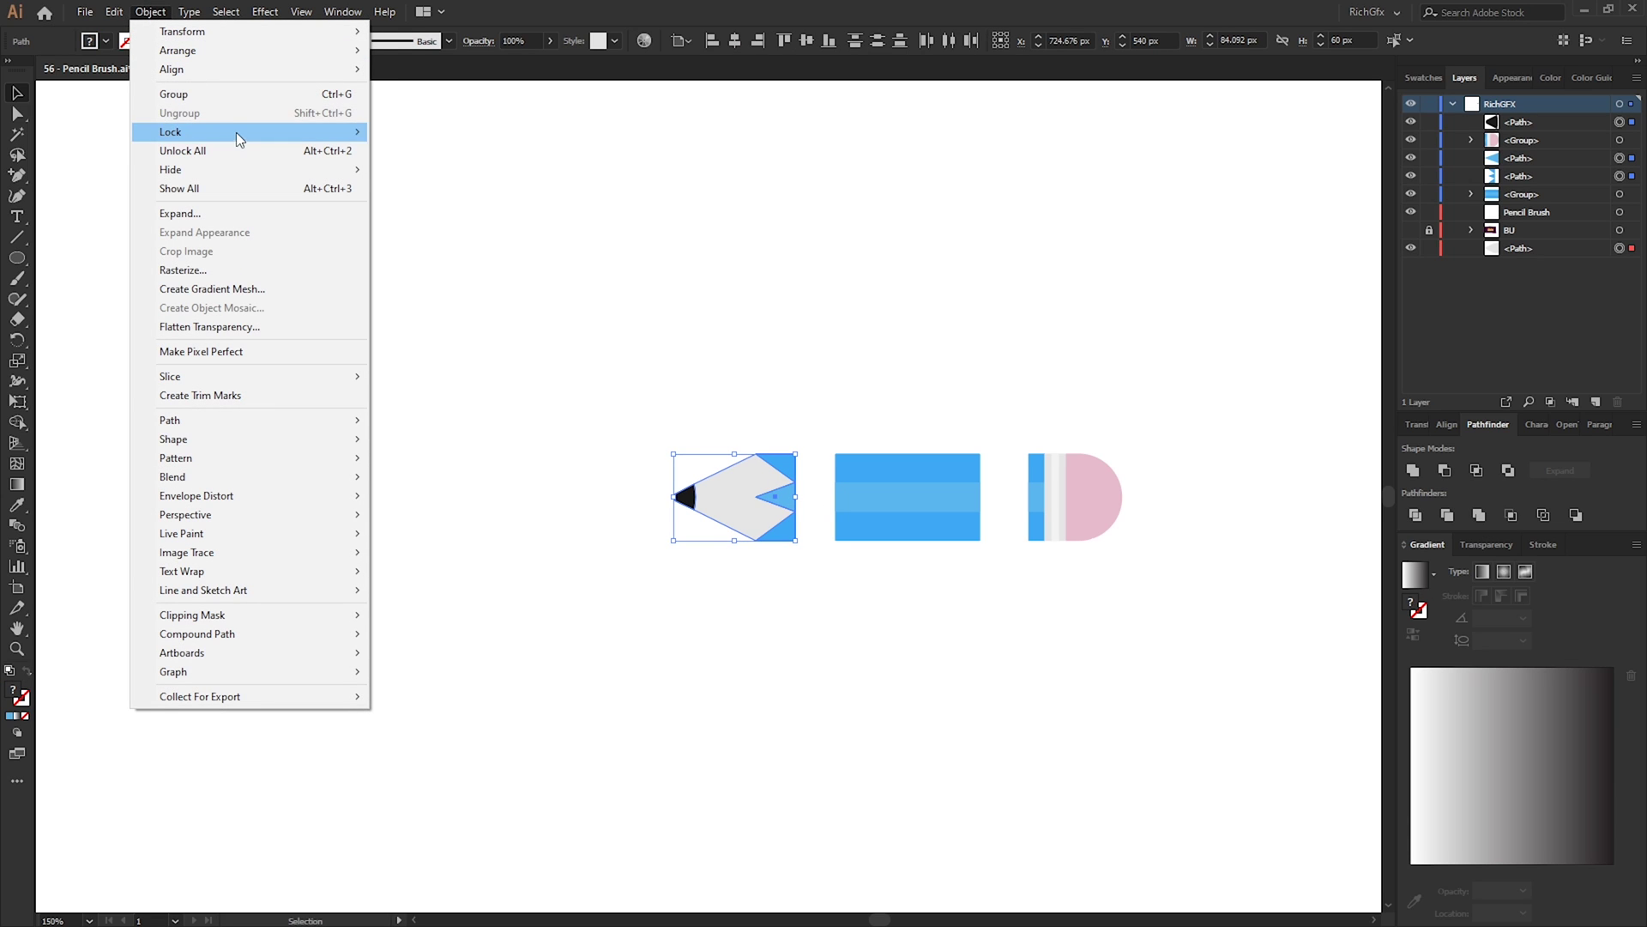
left_click(223, 96)
left_click(652, 314)
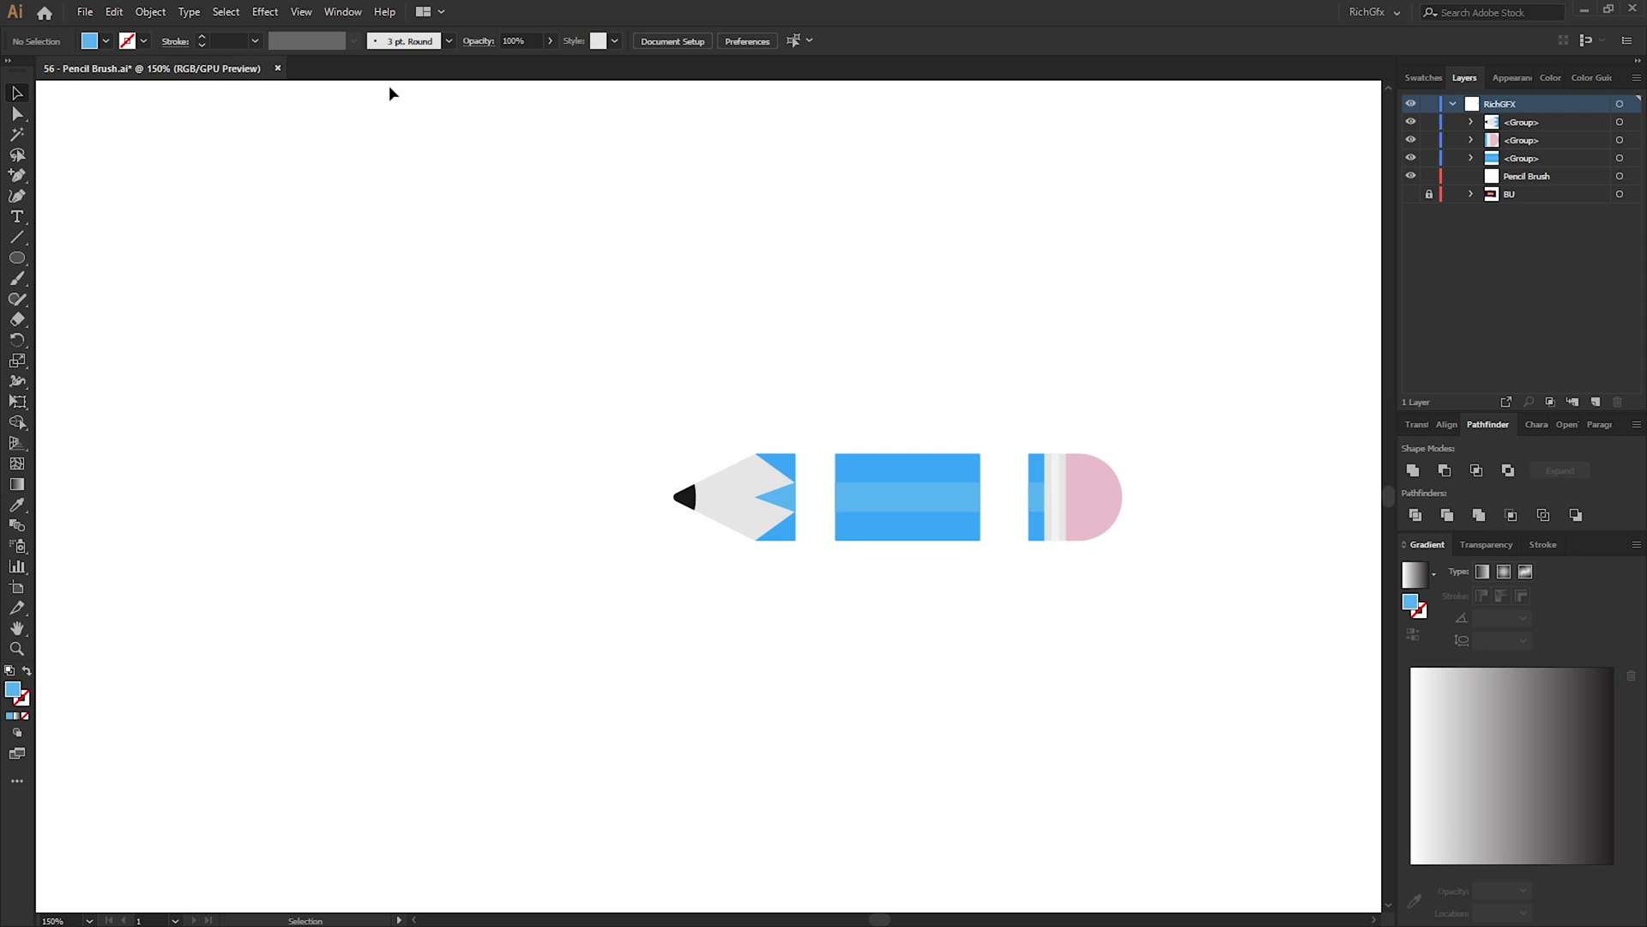
Step: Show the document's brushes
left_click(345, 12)
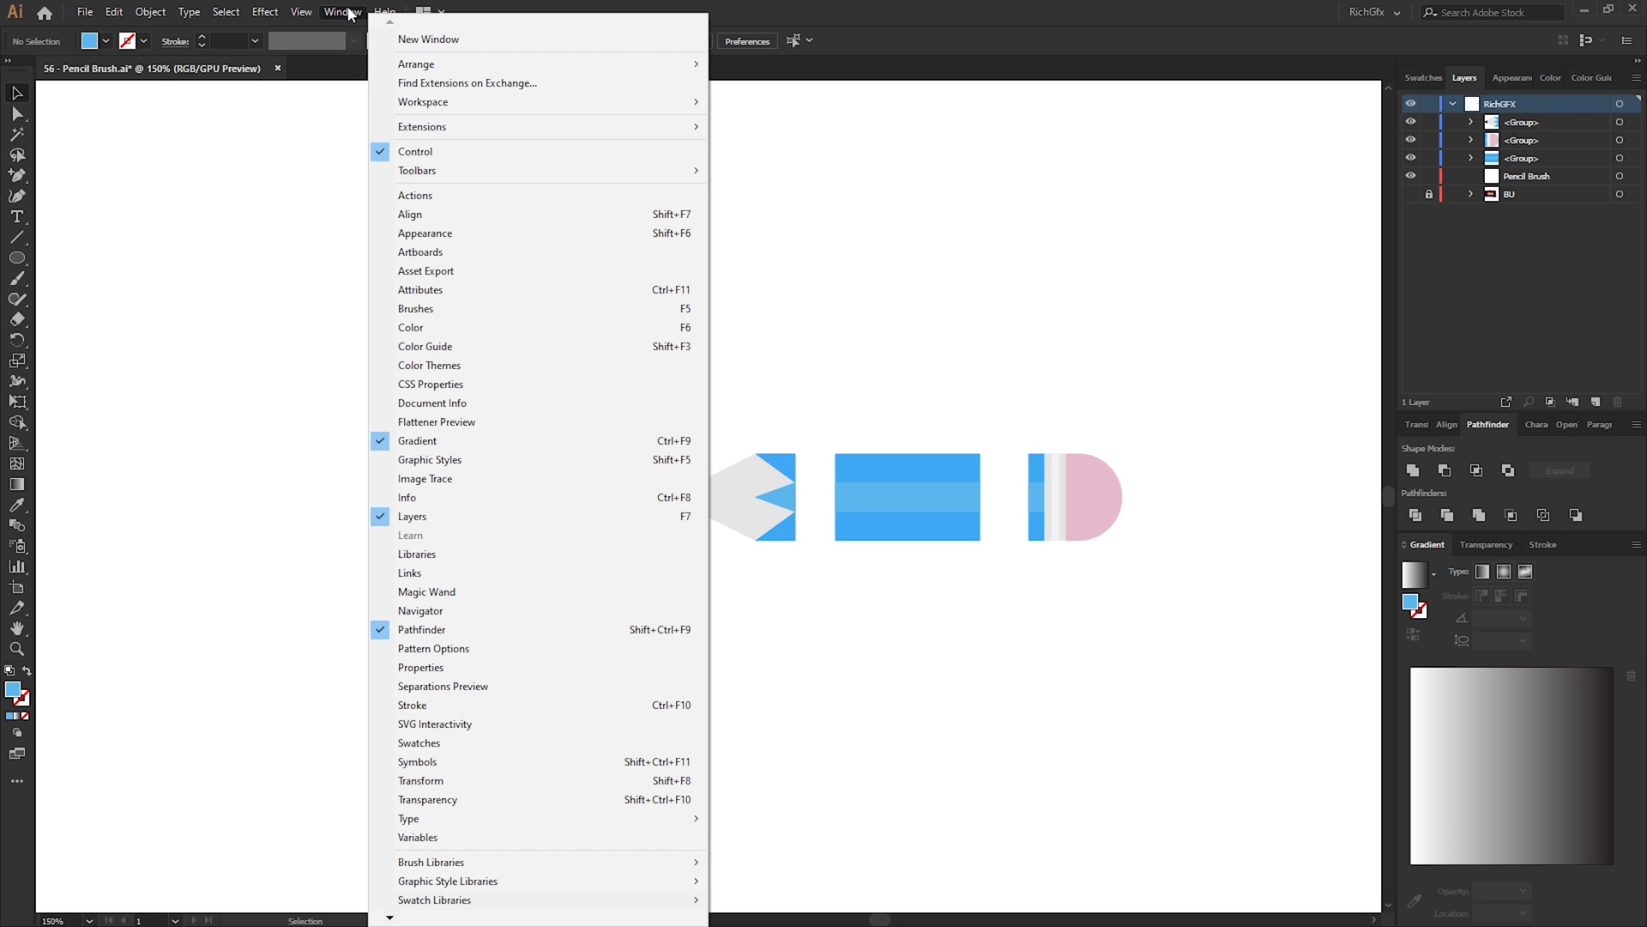
left_click(357, 12)
left_click(346, 12)
left_click(467, 309)
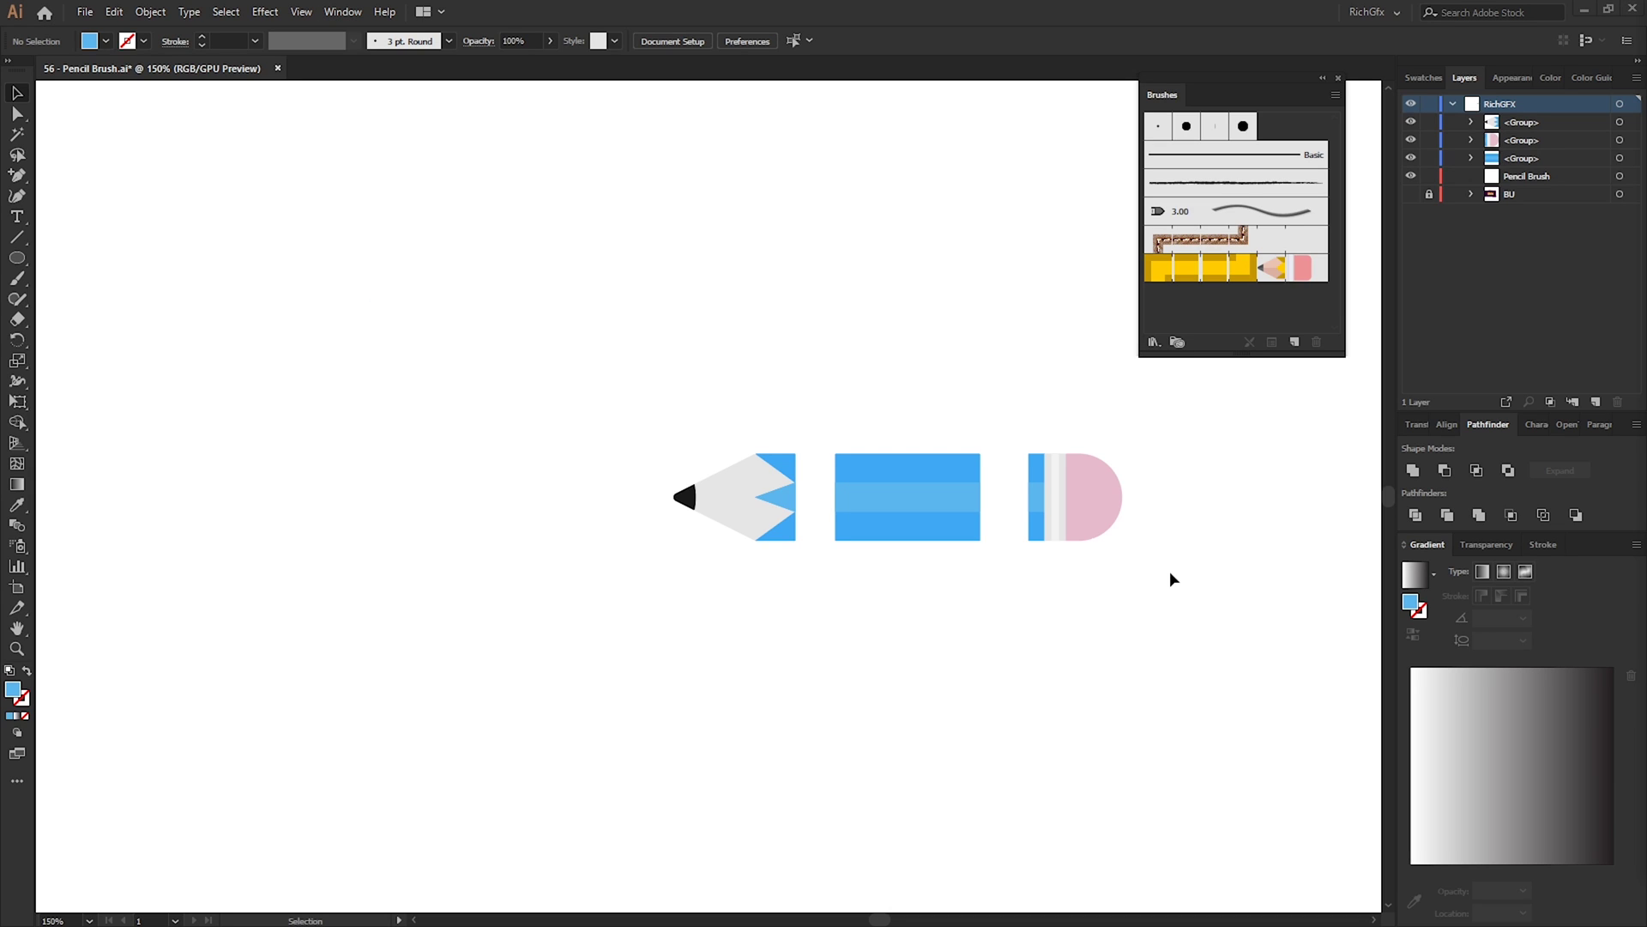
left_click(1088, 508)
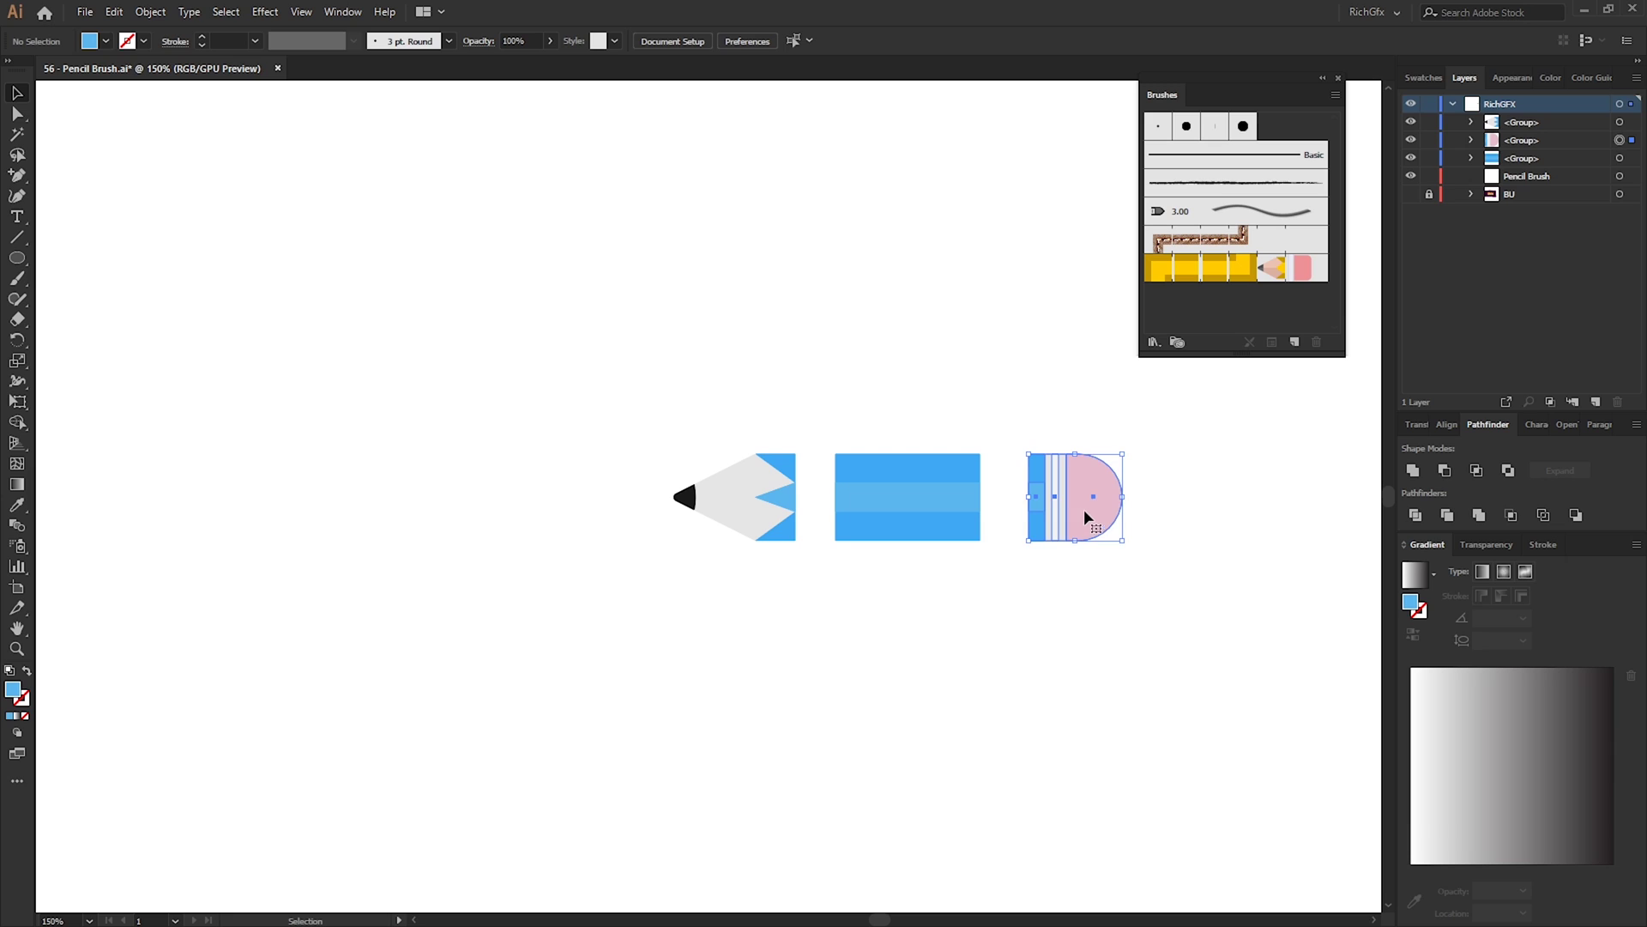
left_click(872, 494)
left_click(754, 509)
left_click(1283, 590)
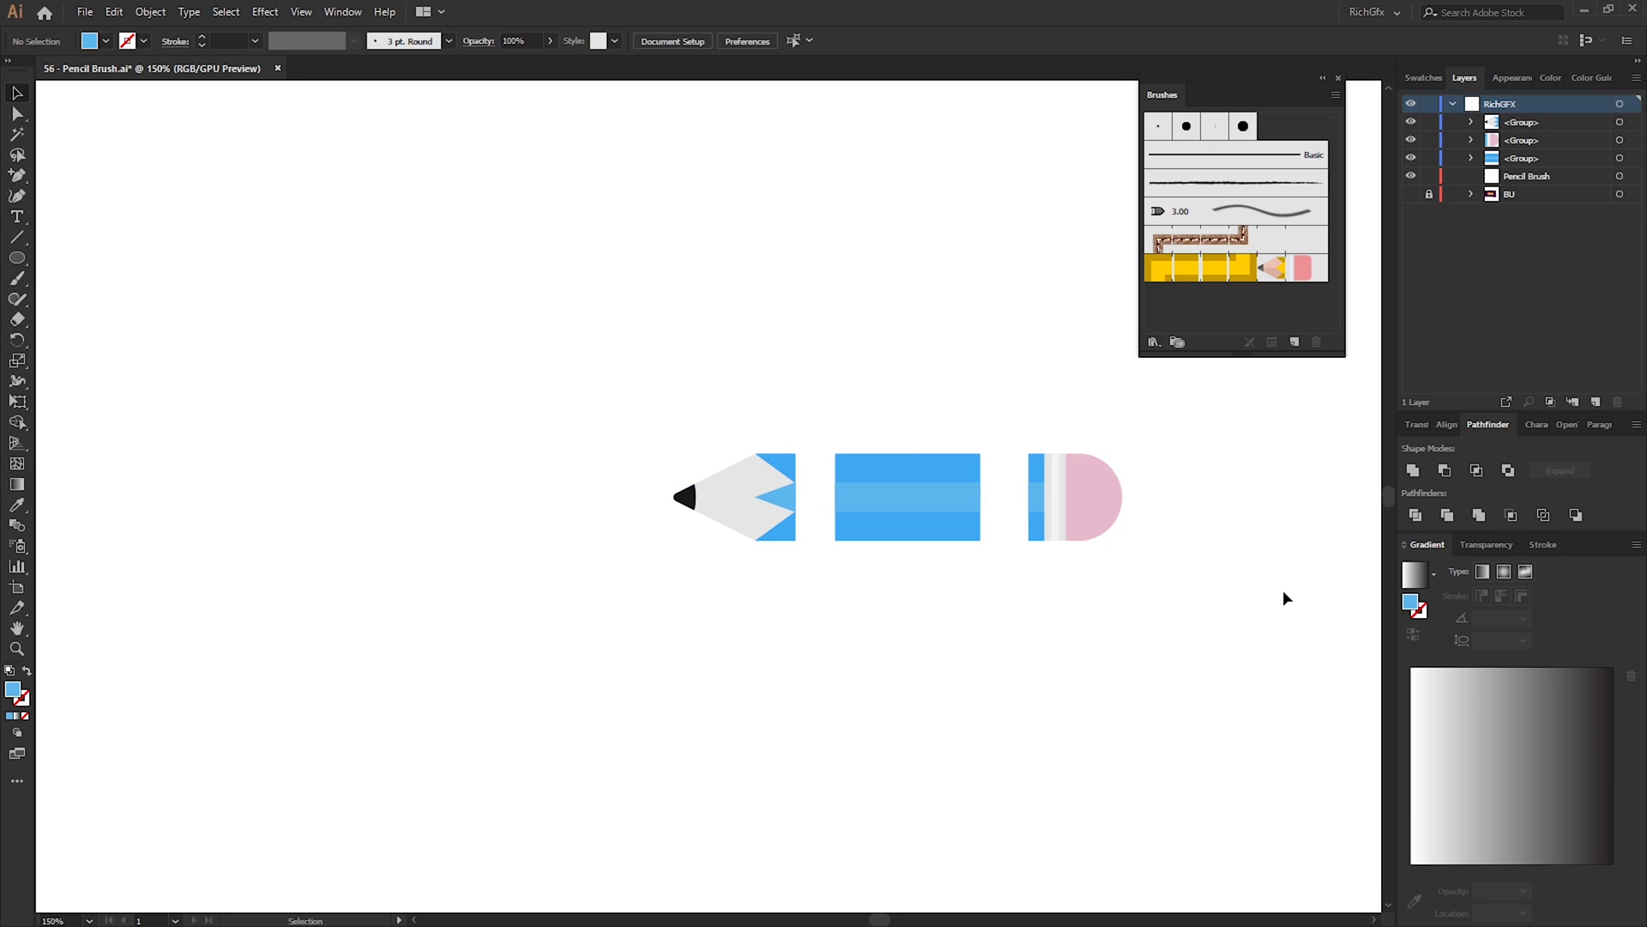
Step: Save the eraser end, body segment and sharpened tip as three separate pattern swatches
left_click(1420, 76)
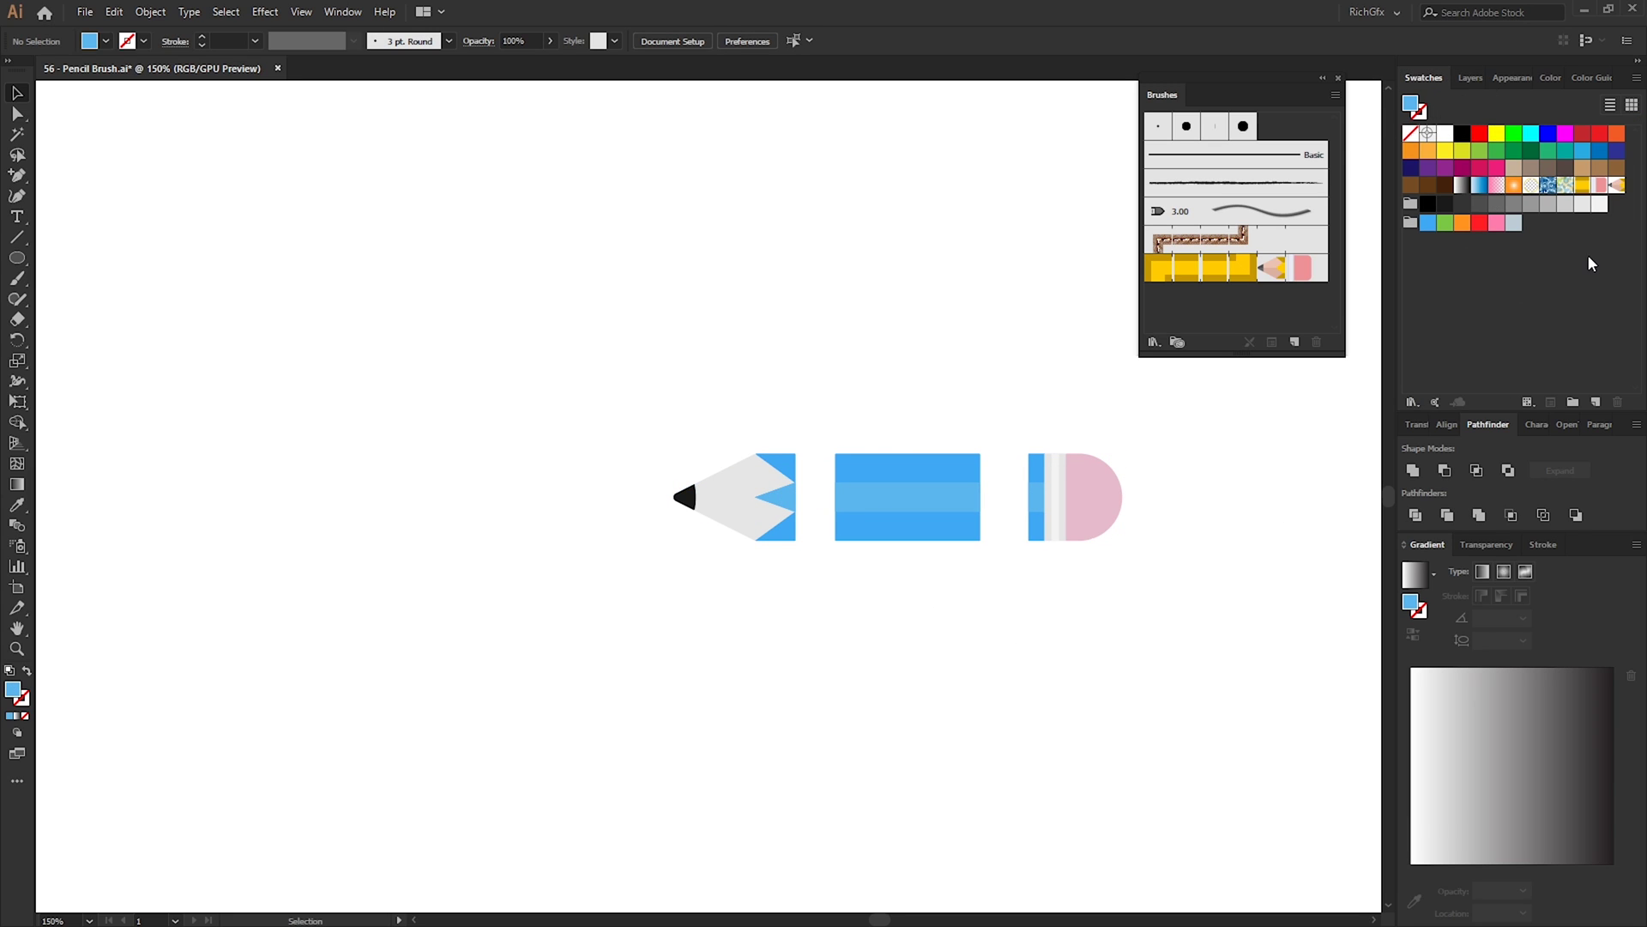
left_click(1088, 504)
left_click_drag(1082, 513, 1491, 306)
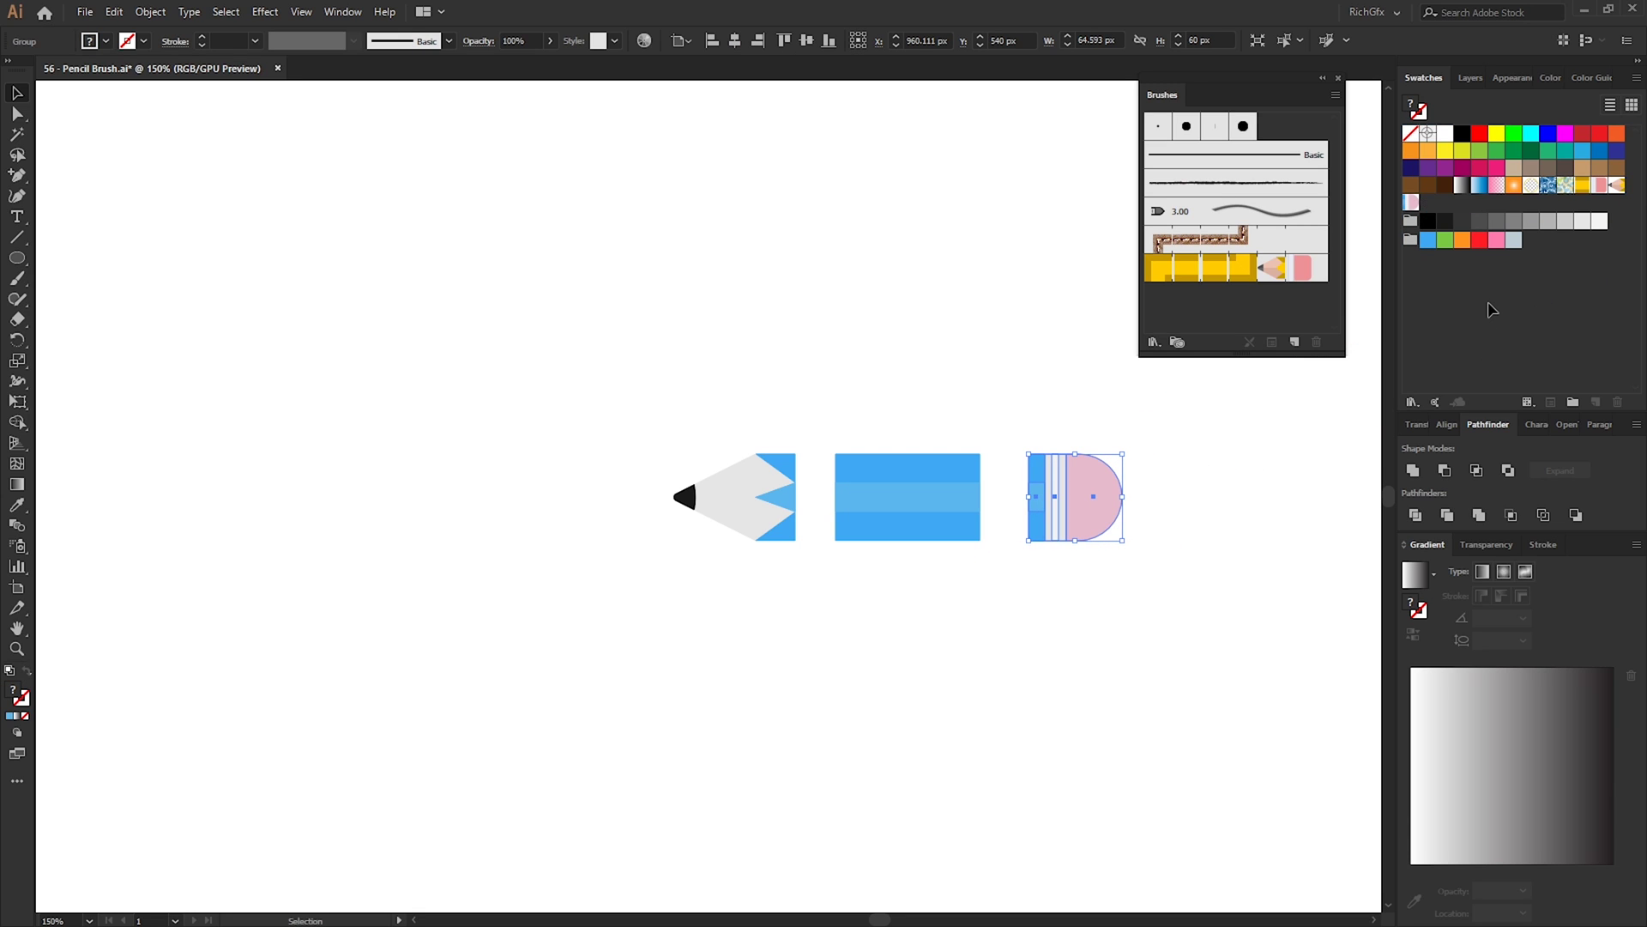
left_click(890, 519)
mouse_move(890, 519)
left_mouse_down()
mouse_move(1550, 338)
mouse_move(1551, 321)
left_mouse_up()
left_click_drag(772, 511, 1572, 340)
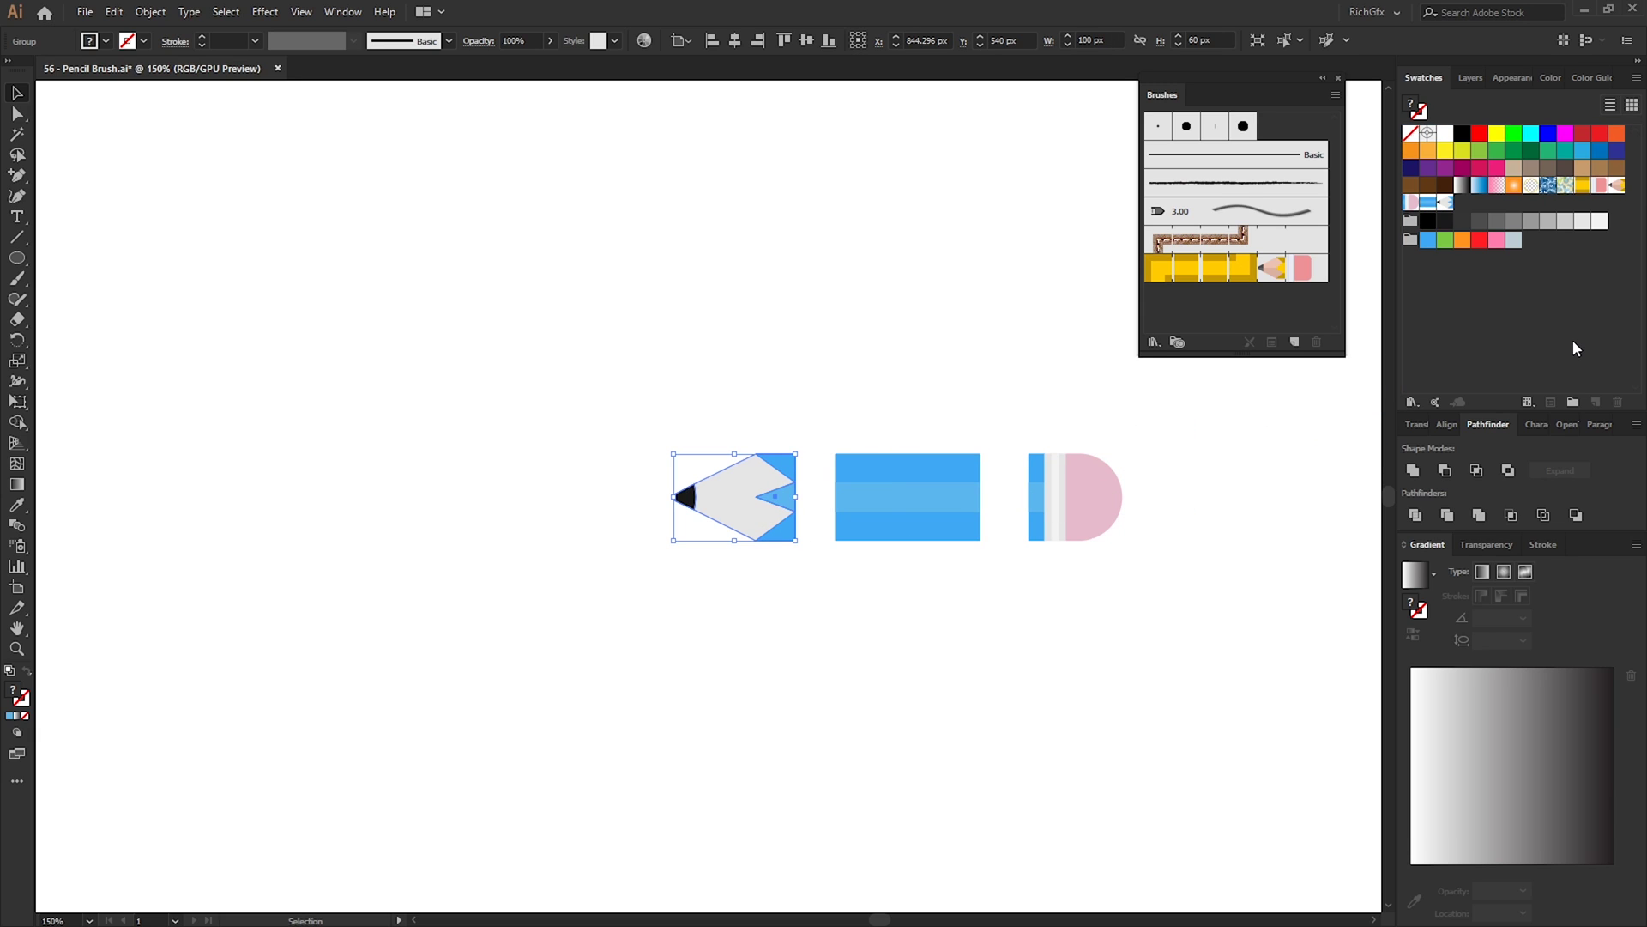
left_click(1141, 599)
Step: Move all three pencil parts together to the upper-left area of the artboard
left_click_drag(1256, 600, 657, 424)
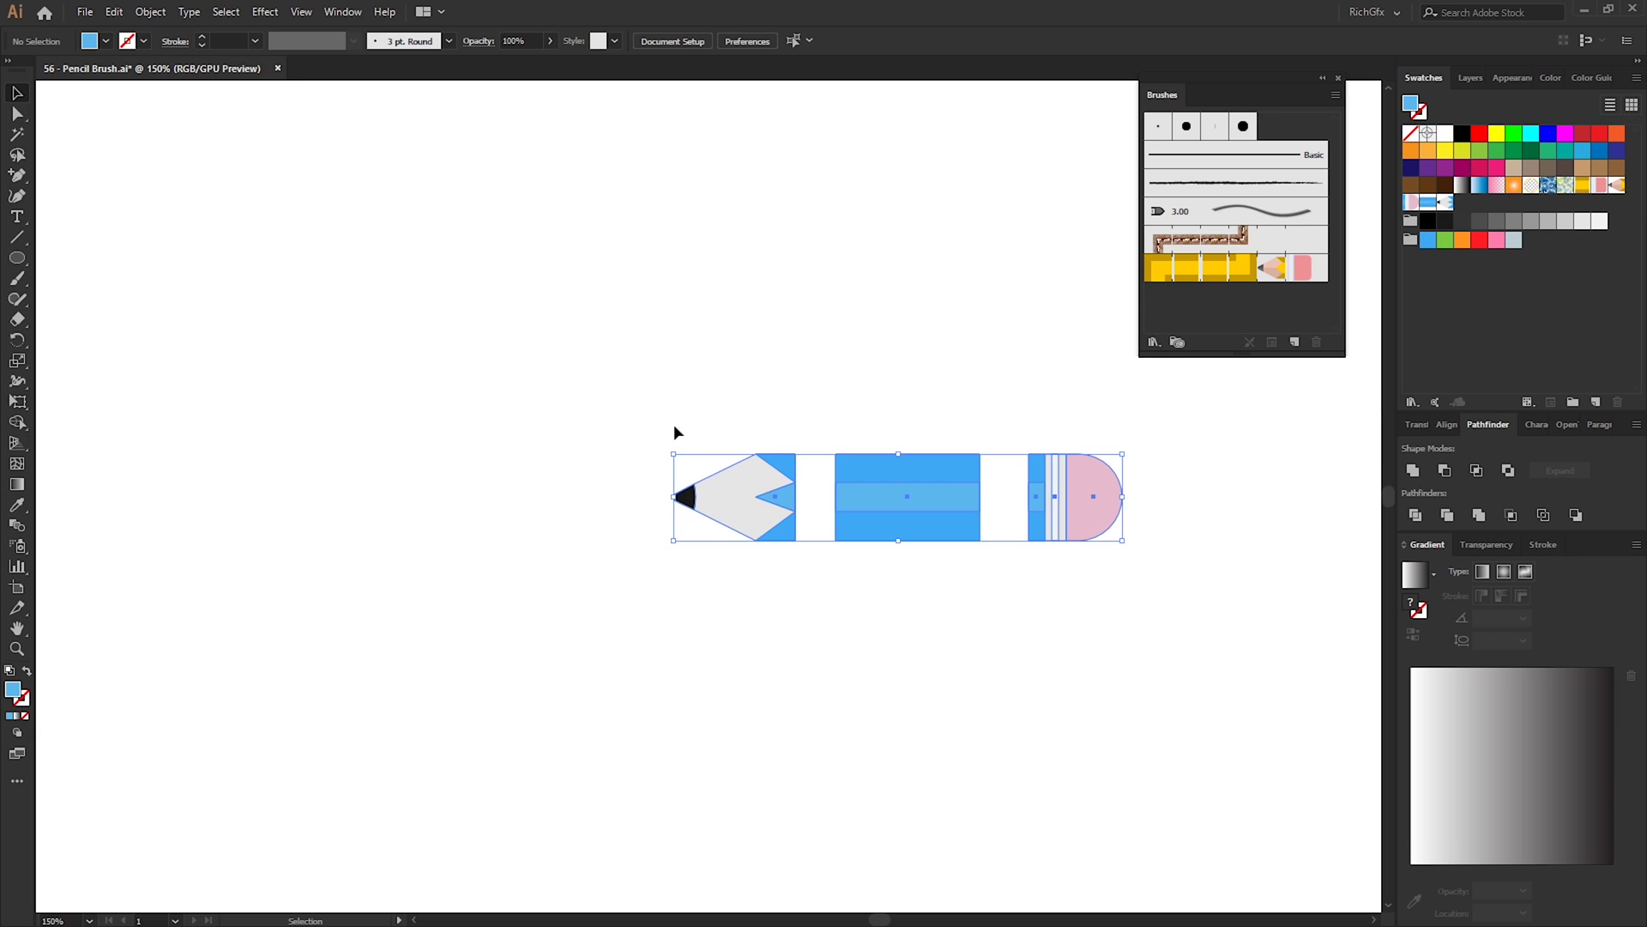
scroll(1197, 536, "down", 1)
scroll(1192, 537, "right", 2)
key("ctrl+shift+a")
scroll(838, 577, "down", 1)
mouse_move(1077, 504)
left_mouse_down()
mouse_move(875, 414)
mouse_move(908, 486)
left_mouse_up()
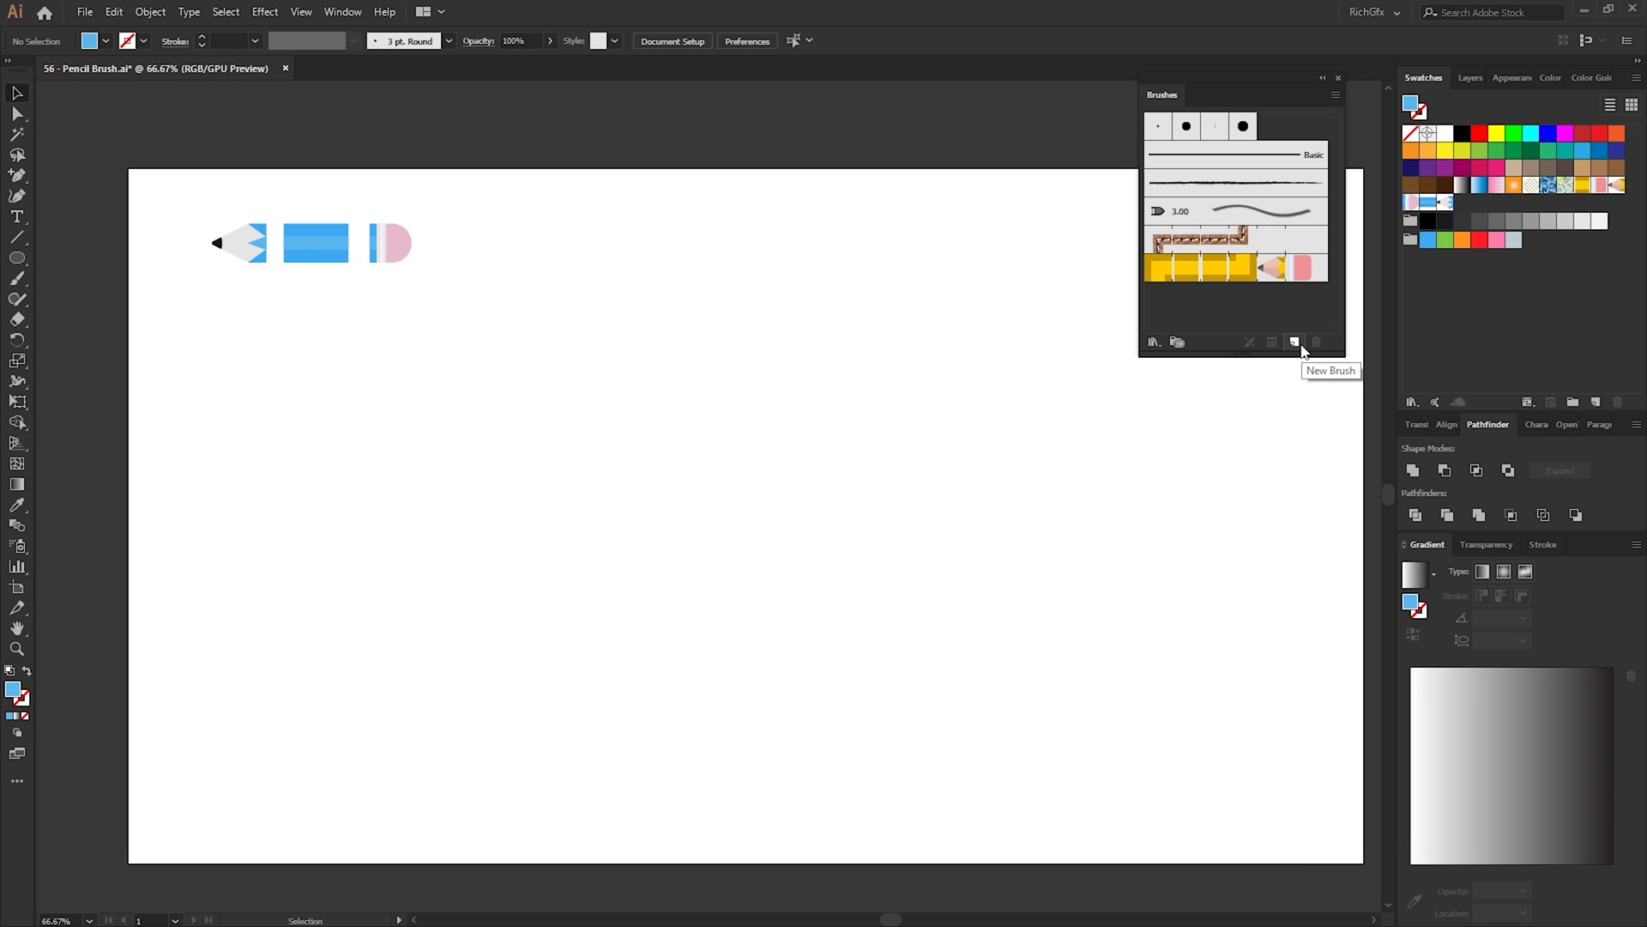
Step: Start a new pattern brush and name it Pencil Brush
left_click(1294, 343)
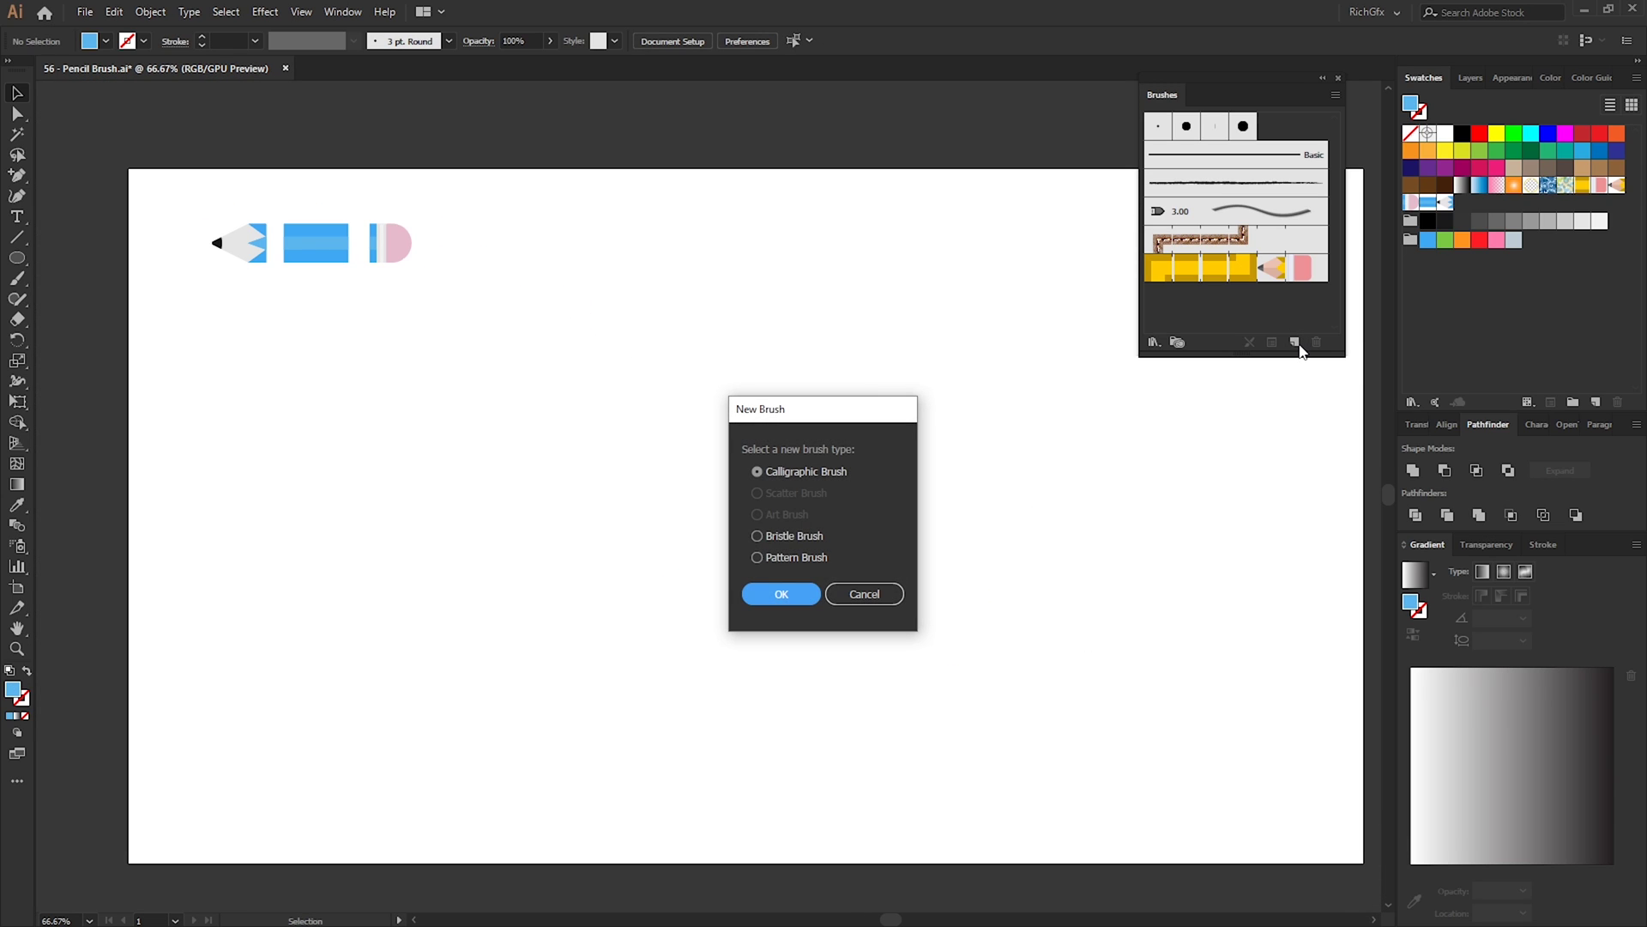
left_click(786, 556)
left_click(783, 595)
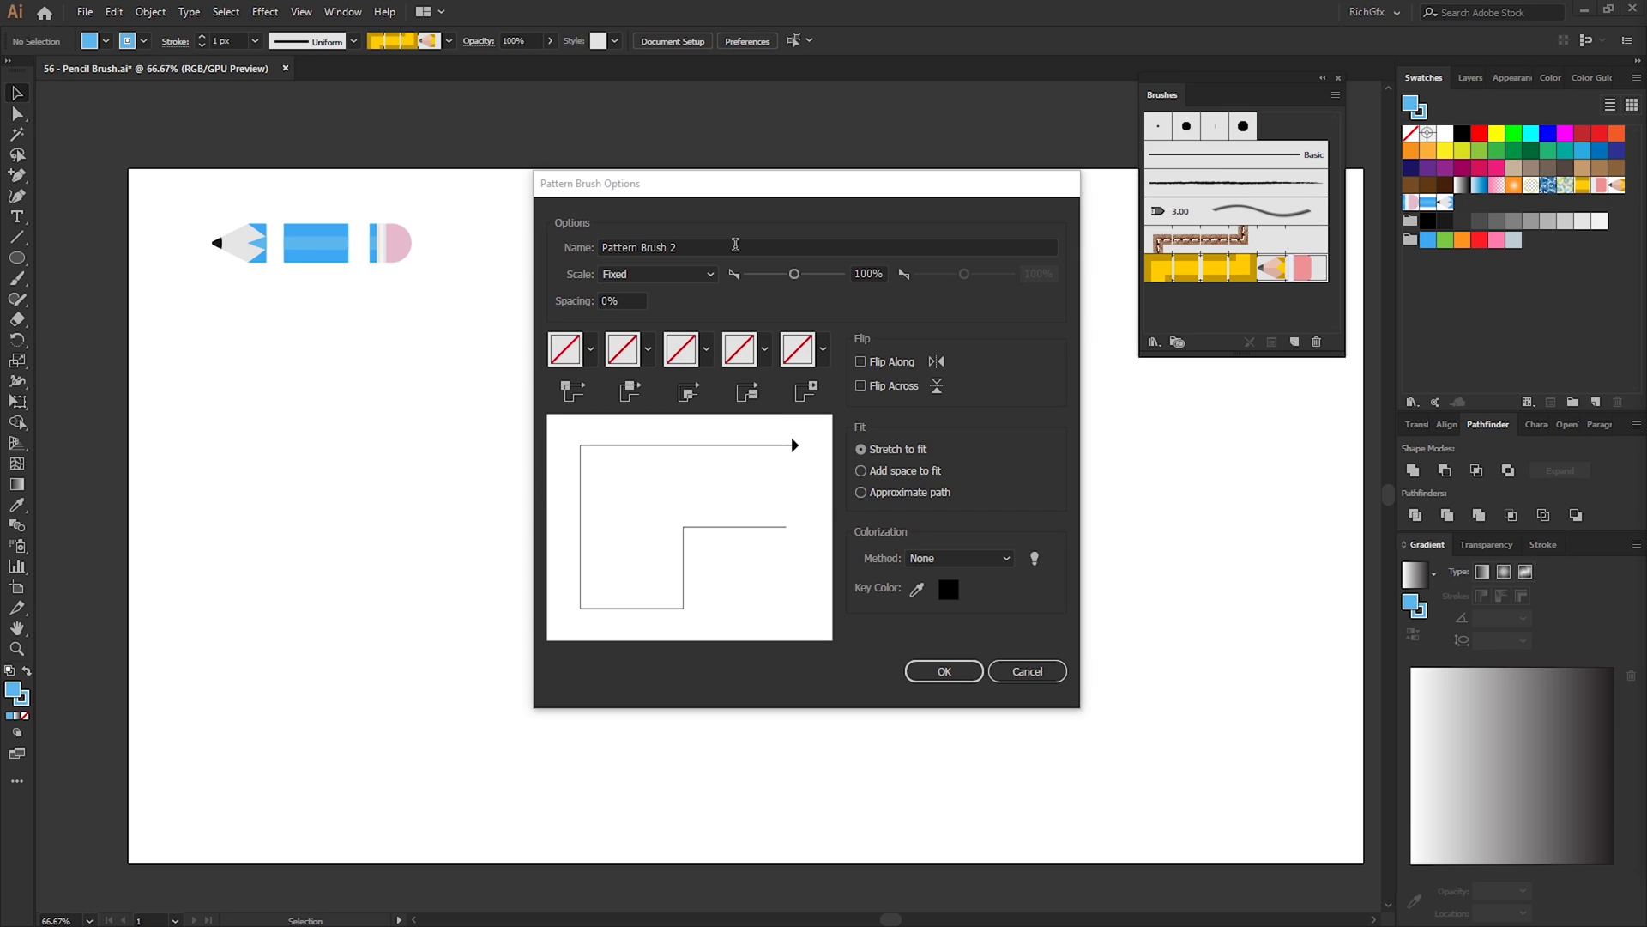
left_click_drag(760, 243, 581, 247)
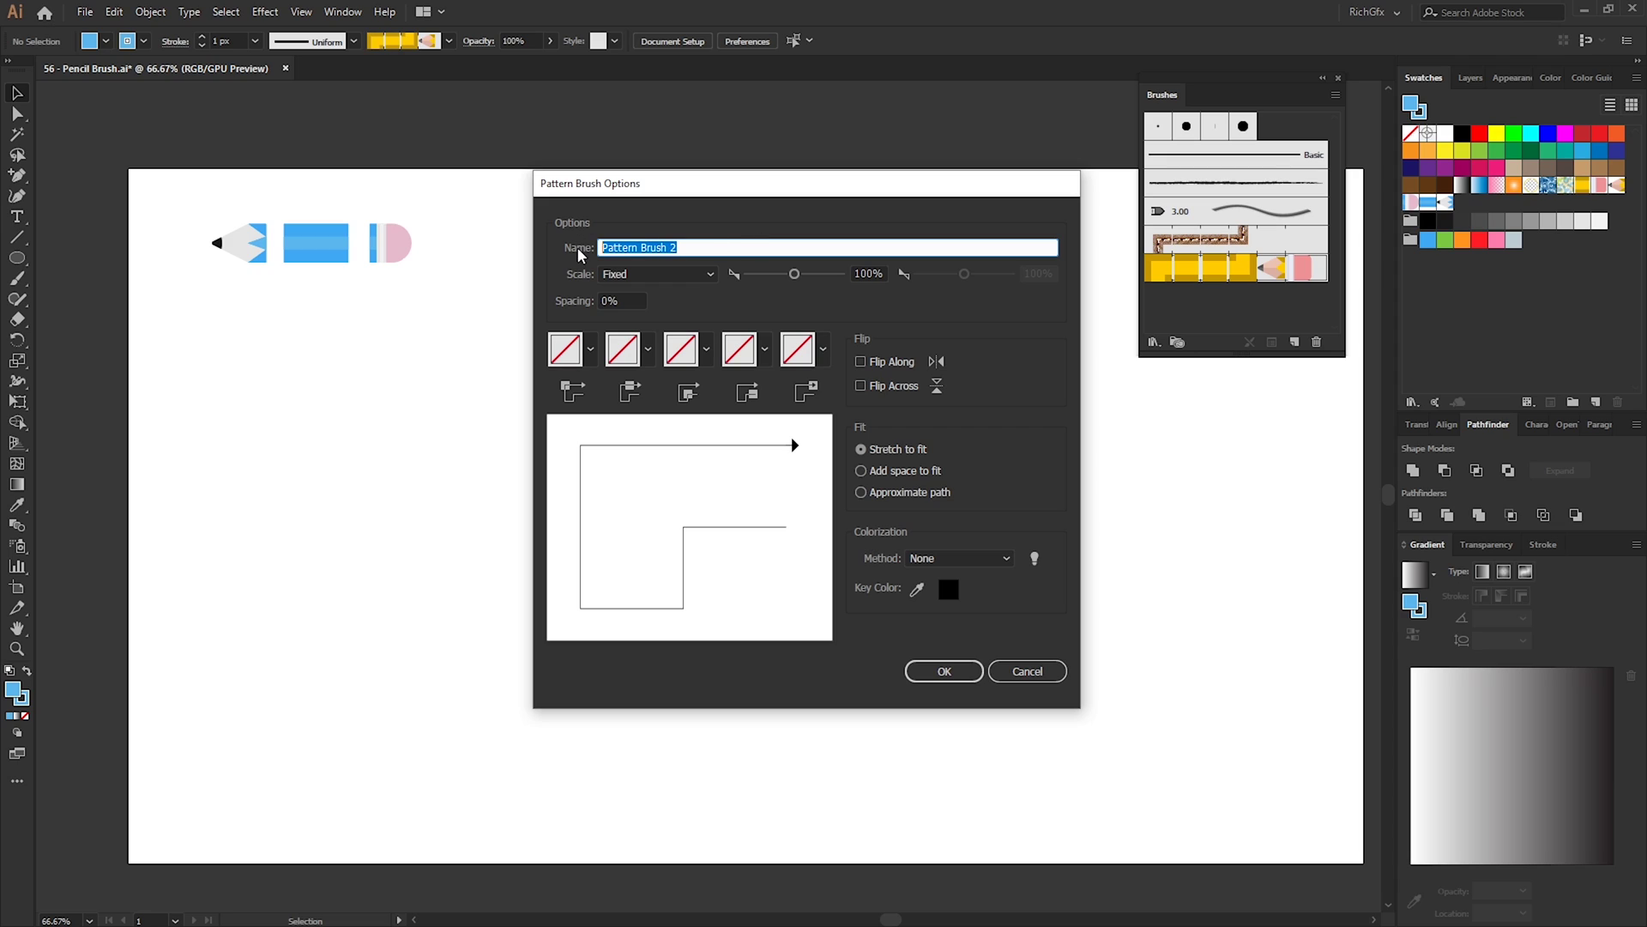
type("P")
Step: Assign the blue body segment swatch as the brush's side tile
left_click(648, 349)
left_click_drag(634, 416, 635, 498)
left_click(517, 479)
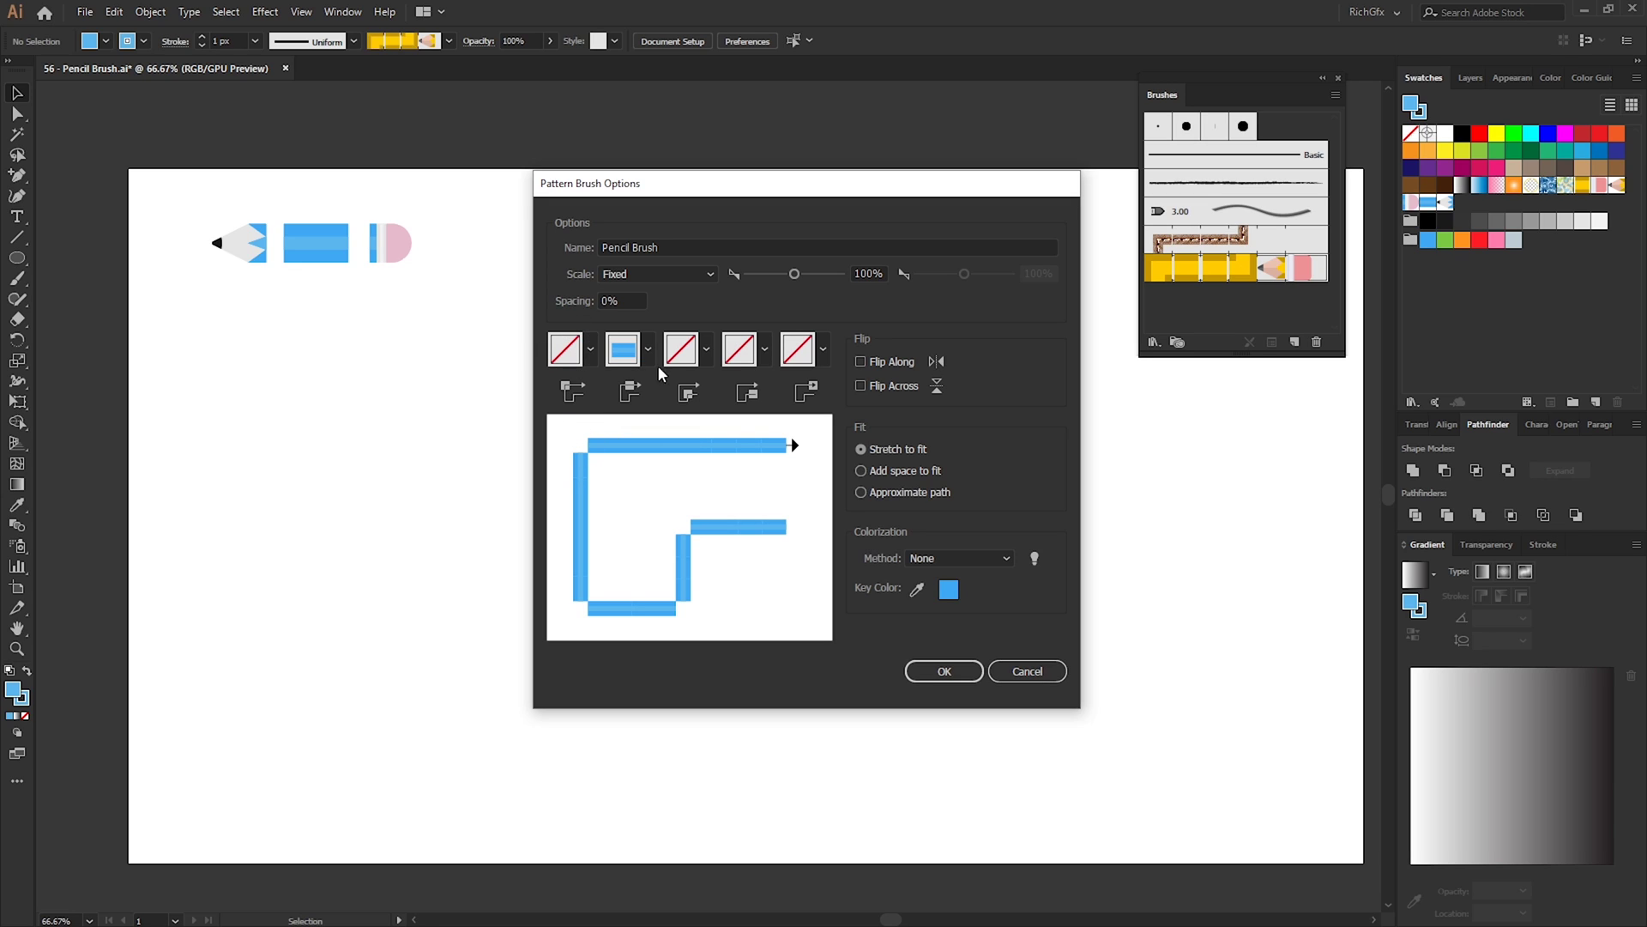
Step: Set the outer corner tile to Auto-Between and give the inner corner an auto-generated tile as well
left_click(590, 349)
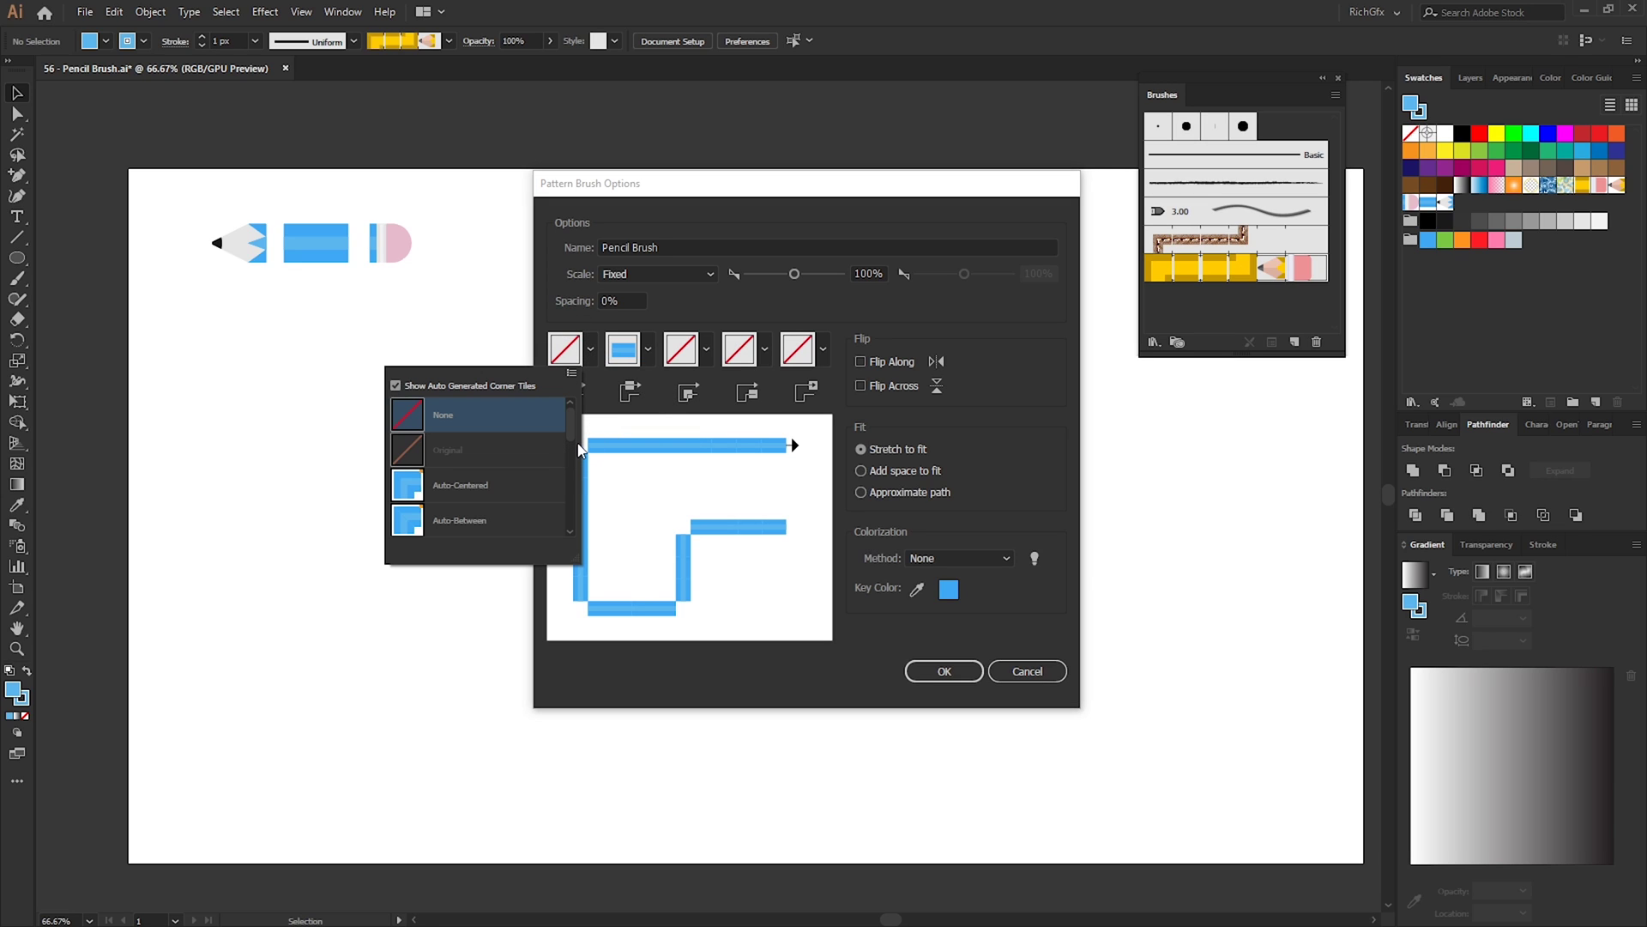
left_click(474, 519)
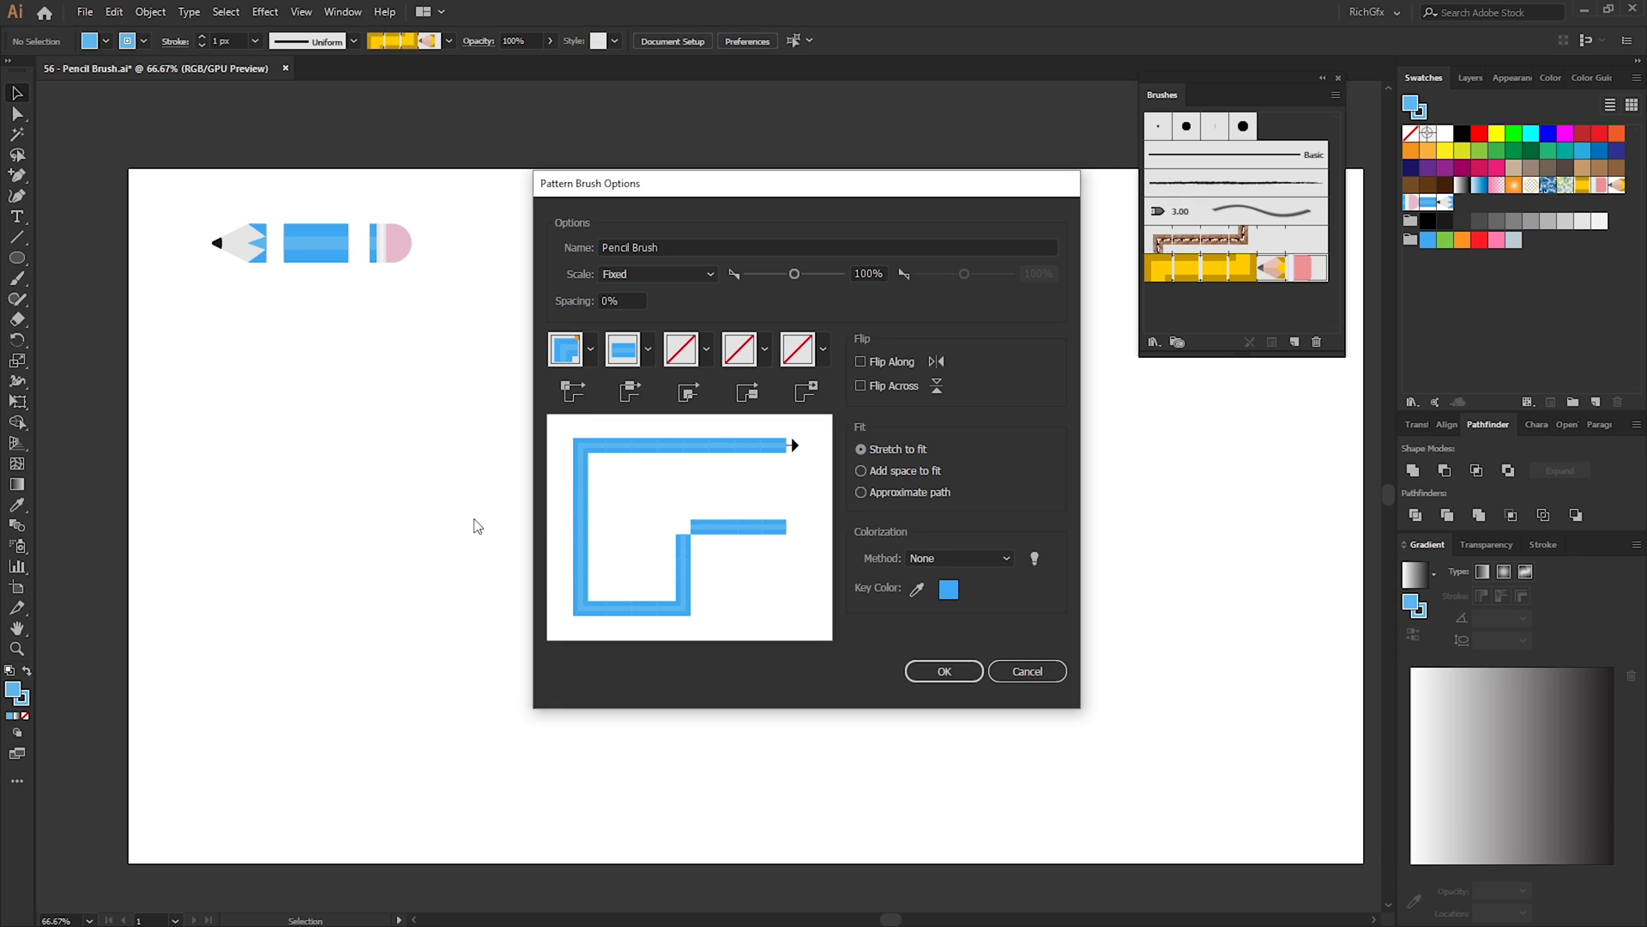
left_click(706, 348)
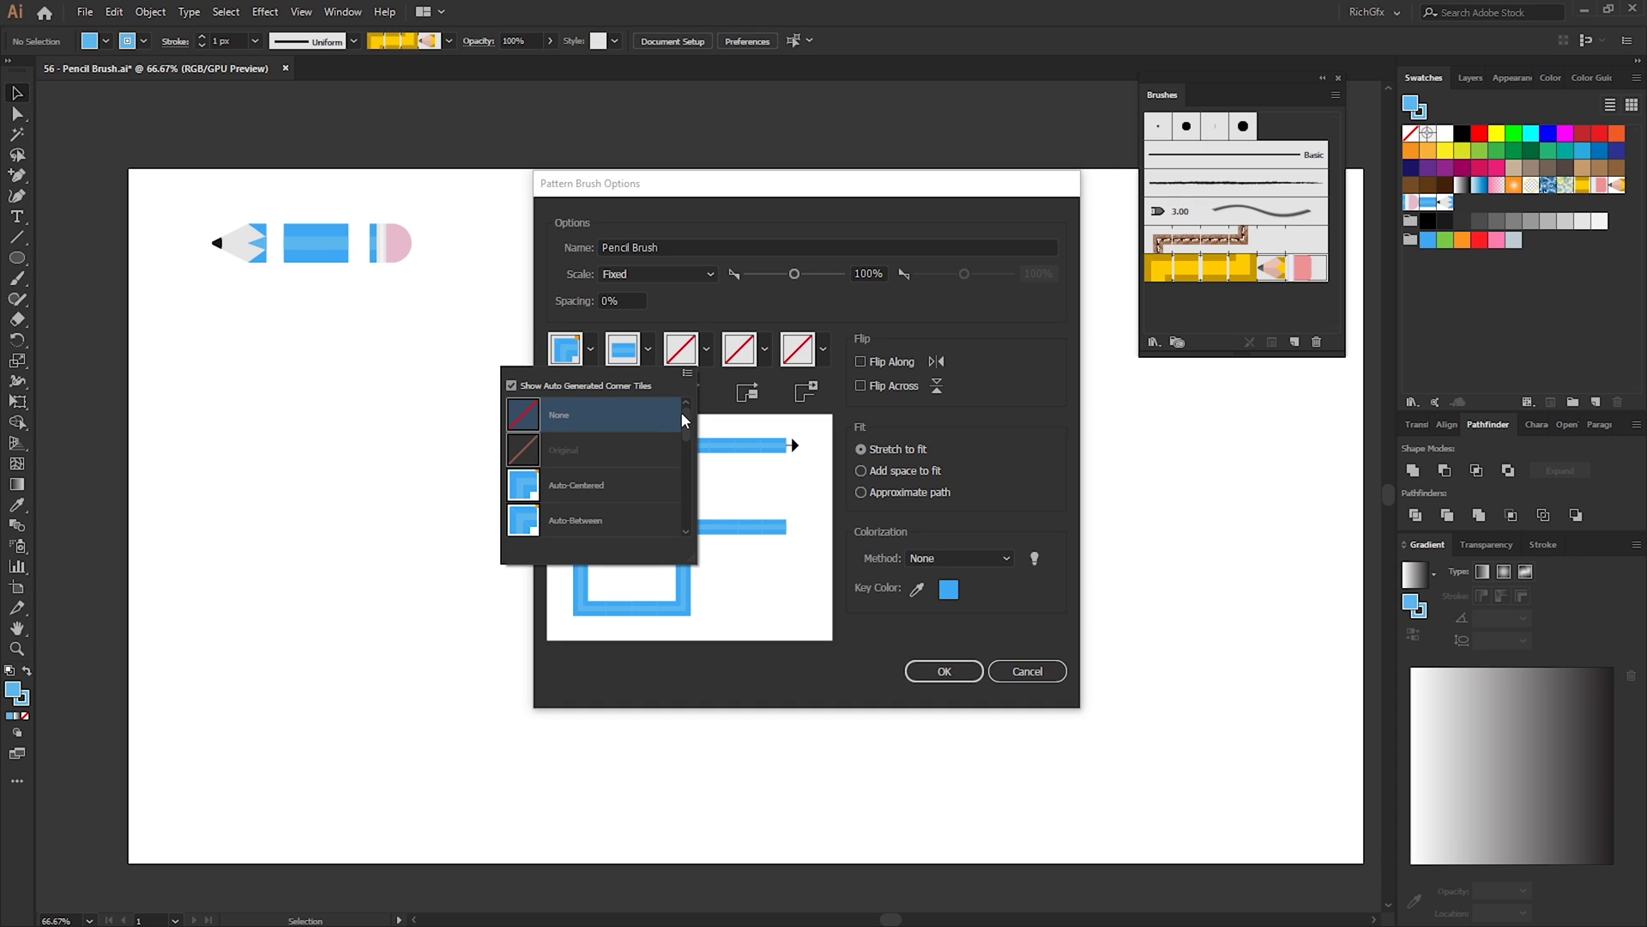
scroll(689, 444, "down", 1)
left_click(566, 466)
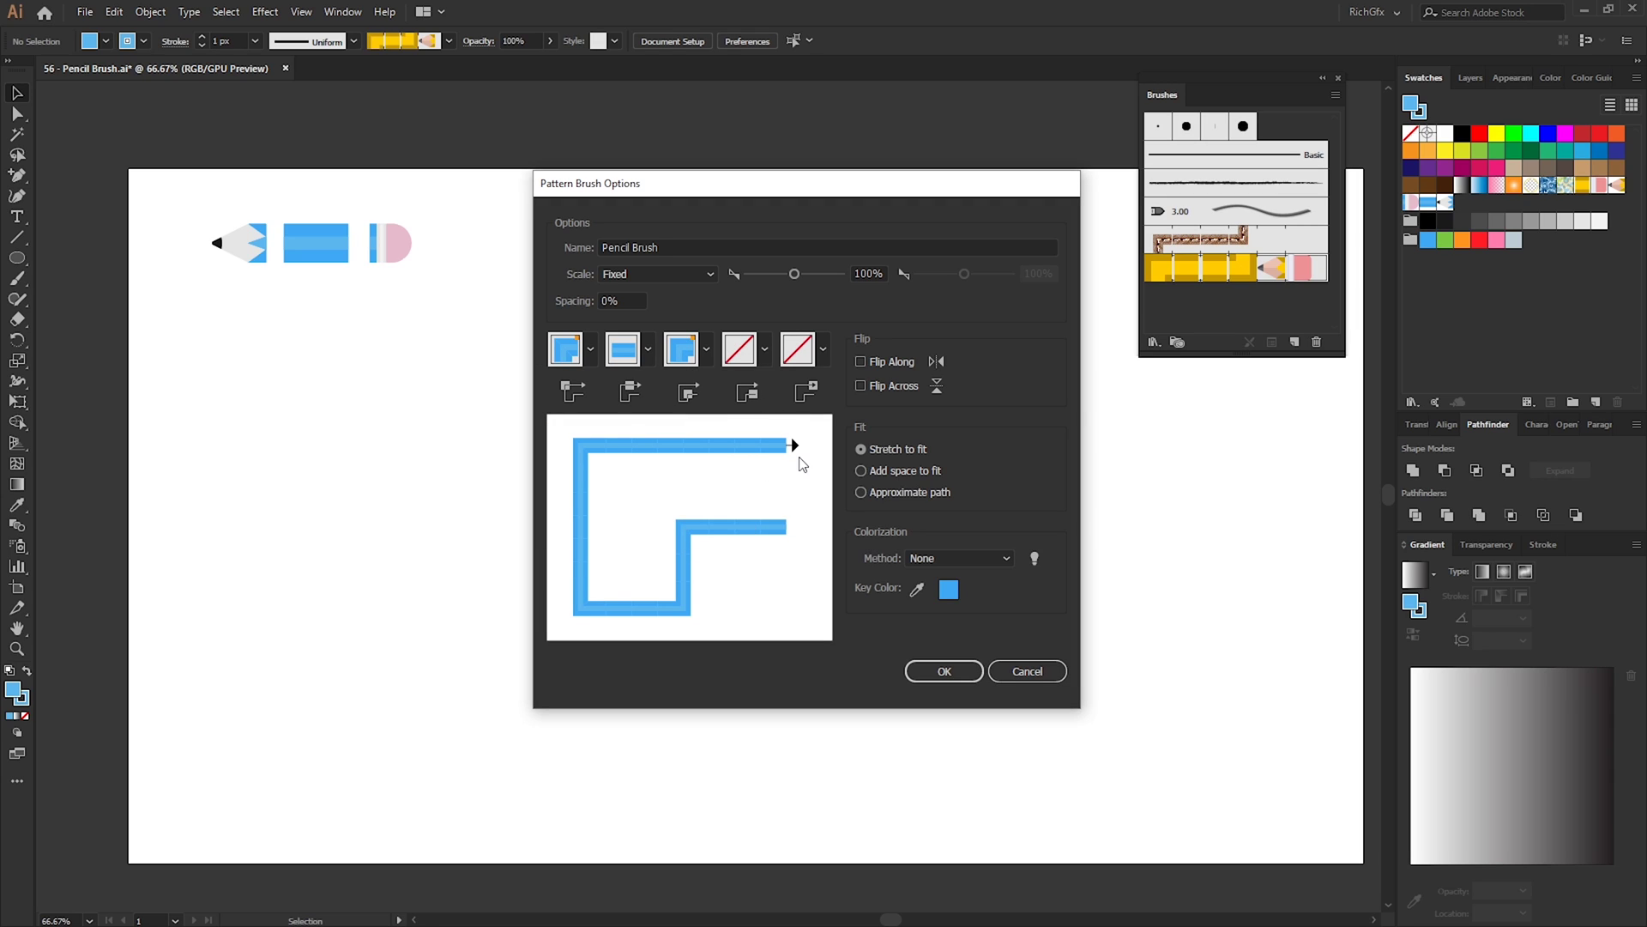
Step: Assign the sharpened tip swatch as the start tile and the eraser swatch as the end tile
left_click(765, 352)
scroll(652, 472, "down", 5)
left_click(604, 510)
left_click(823, 348)
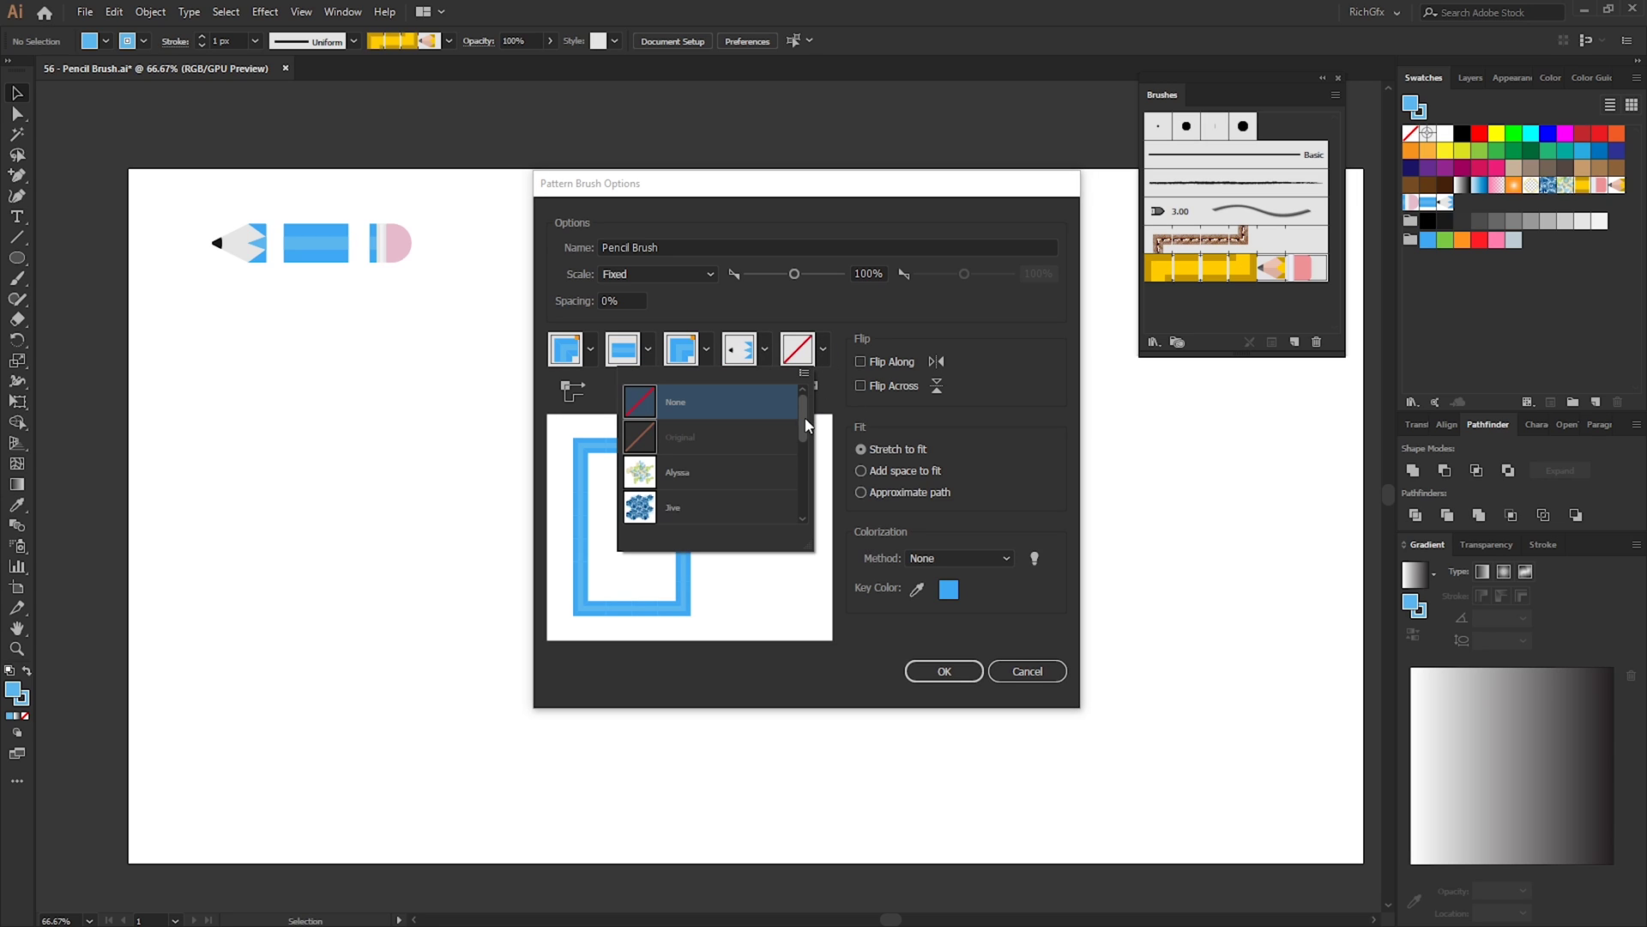
scroll(800, 470, "down", 5)
left_click(701, 462)
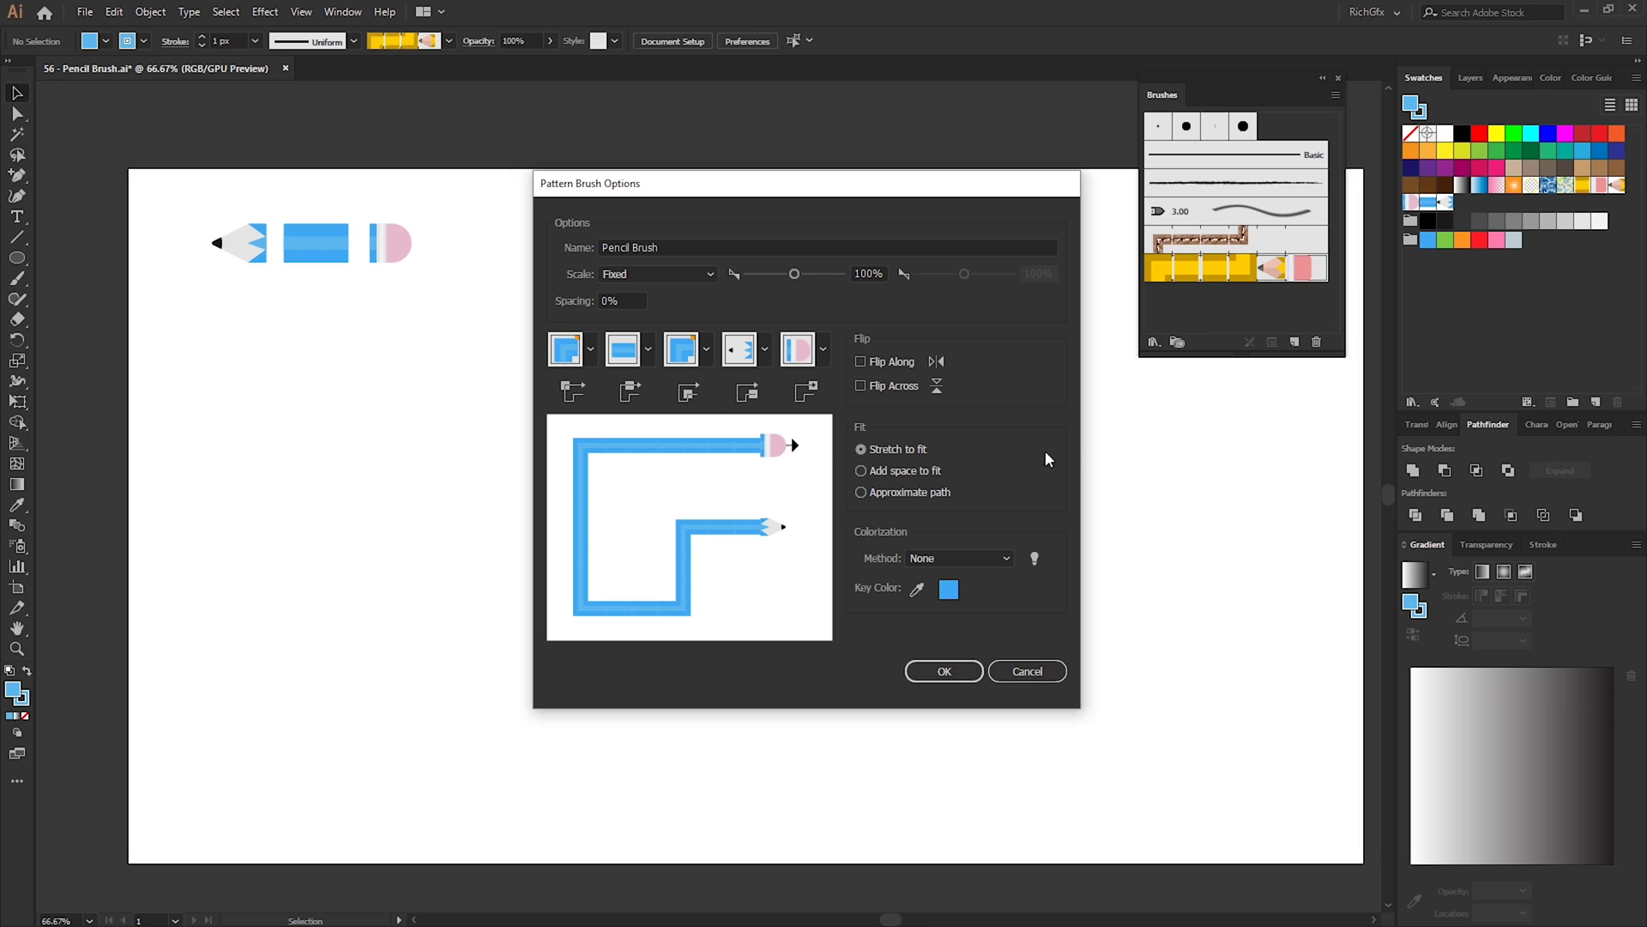
Step: Turn on Flip Along for the pattern brush and save it
left_click(907, 367)
left_click(893, 365)
left_click(893, 364)
left_click(955, 674)
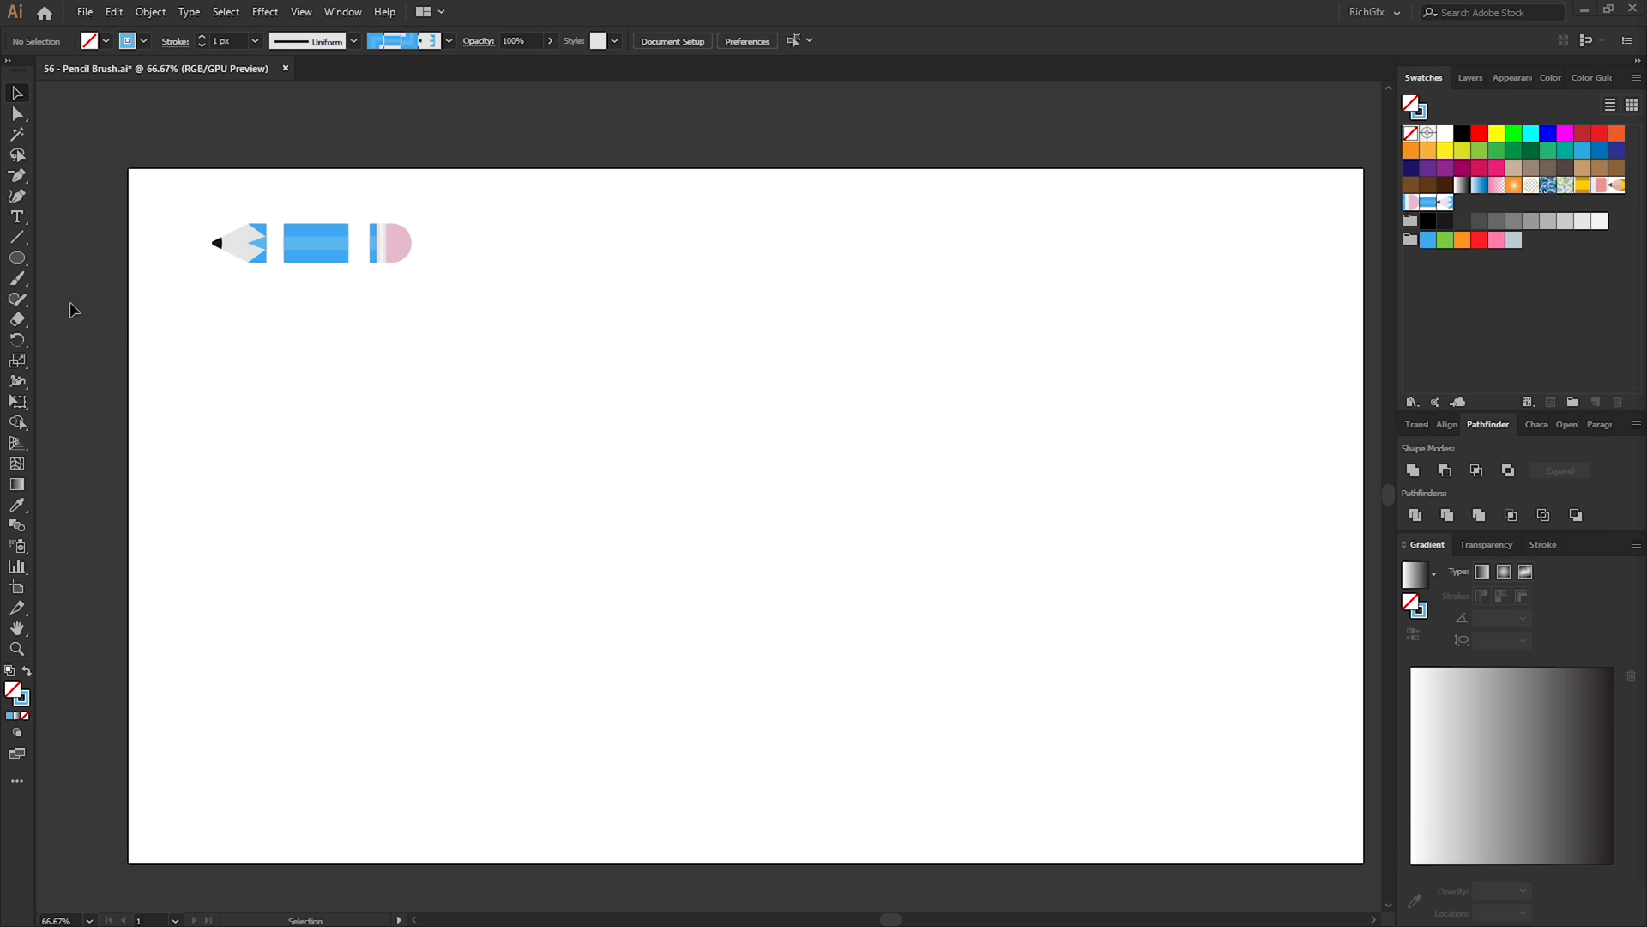
Step: Paint a looping freehand stroke with the pencil brush below the artwork and draw a circle 352 px in diameter beside it
left_click(16, 281)
mouse_move(305, 358)
left_mouse_down()
mouse_move(241, 362)
mouse_move(284, 433)
mouse_move(275, 566)
mouse_move(264, 497)
mouse_move(360, 451)
mouse_move(351, 382)
mouse_move(330, 416)
mouse_move(412, 444)
mouse_move(390, 557)
mouse_move(332, 597)
mouse_move(285, 692)
left_mouse_up()
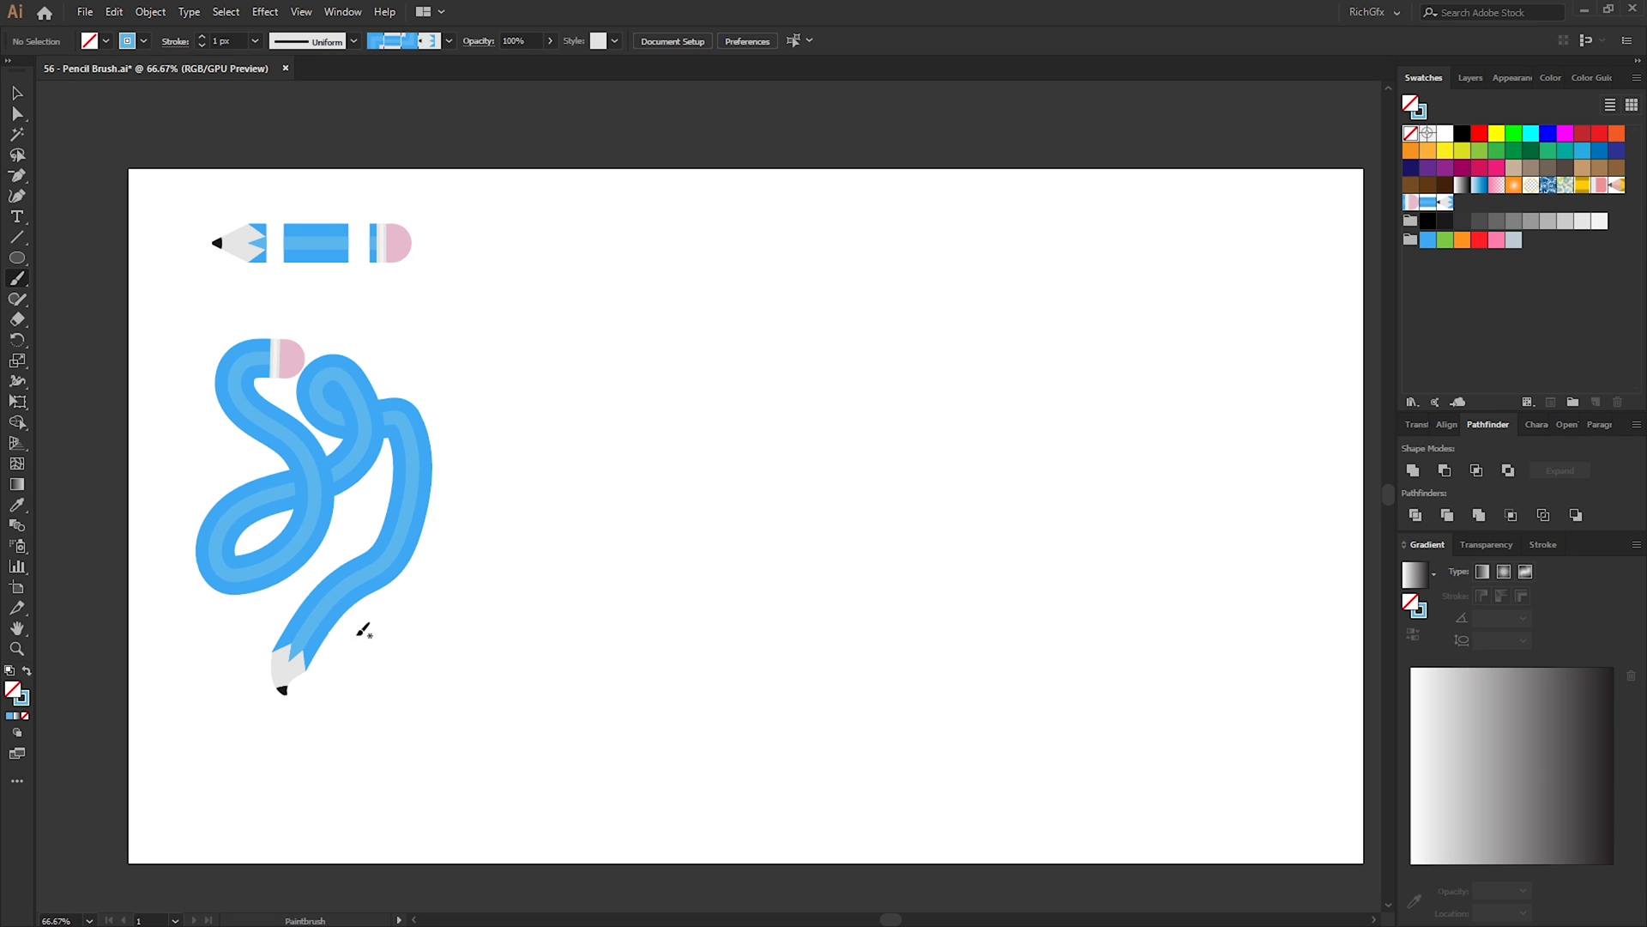
left_click(18, 258)
left_click_drag(605, 361, 832, 588)
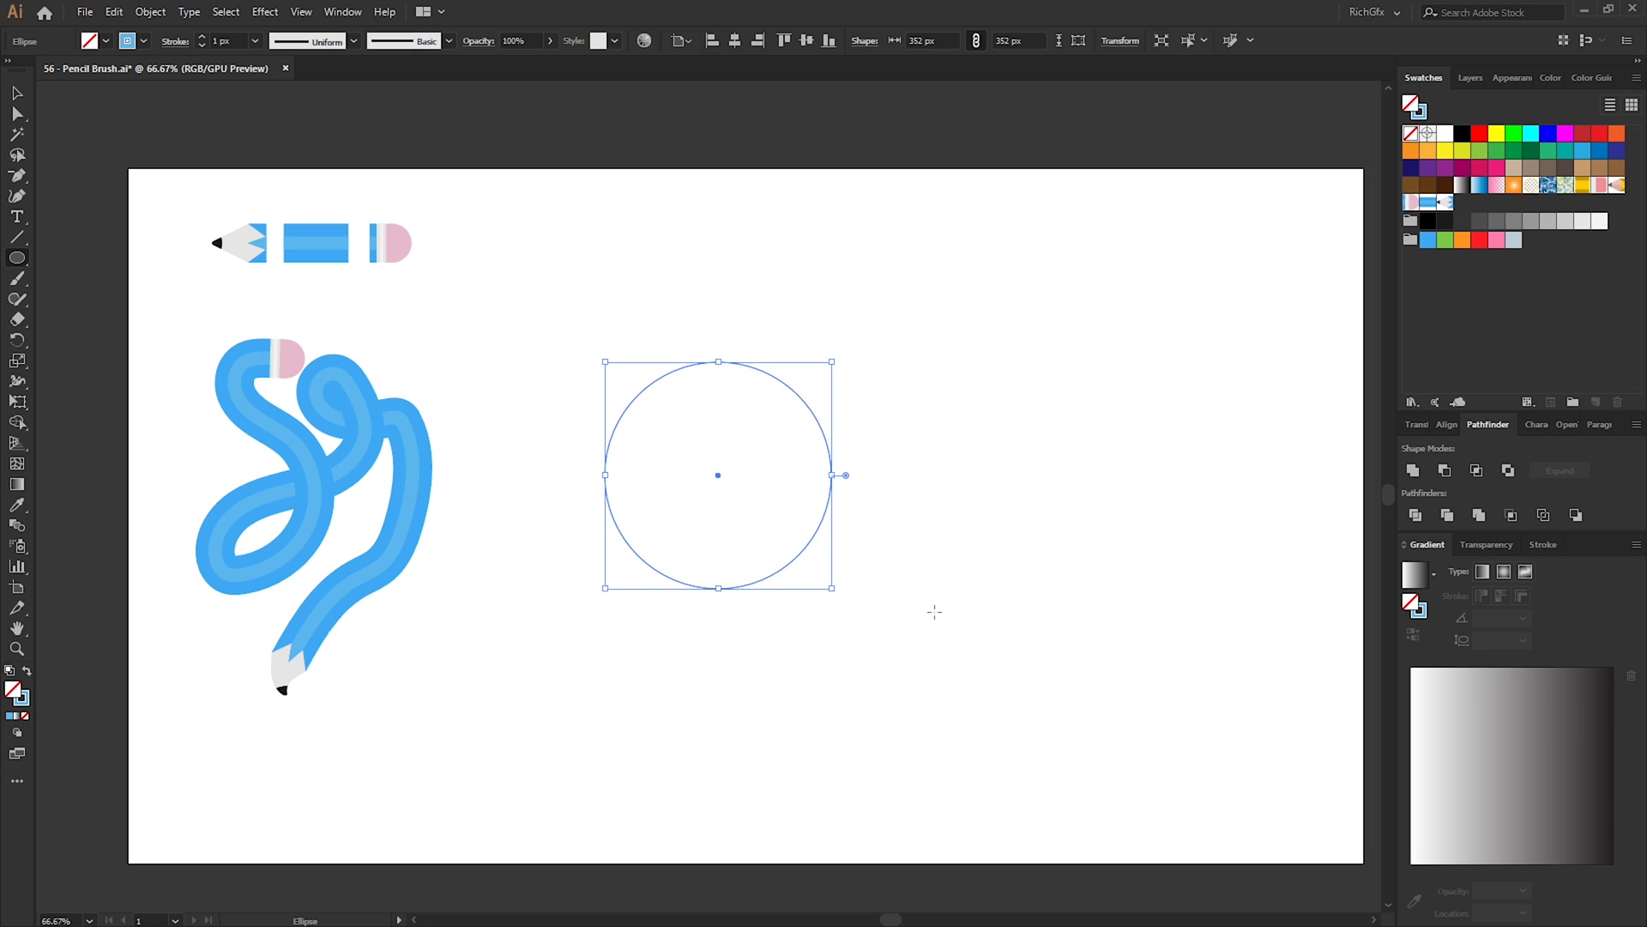
Step: Apply the blue pencil pattern brush to the circle's stroke and deselect it
left_click(449, 41)
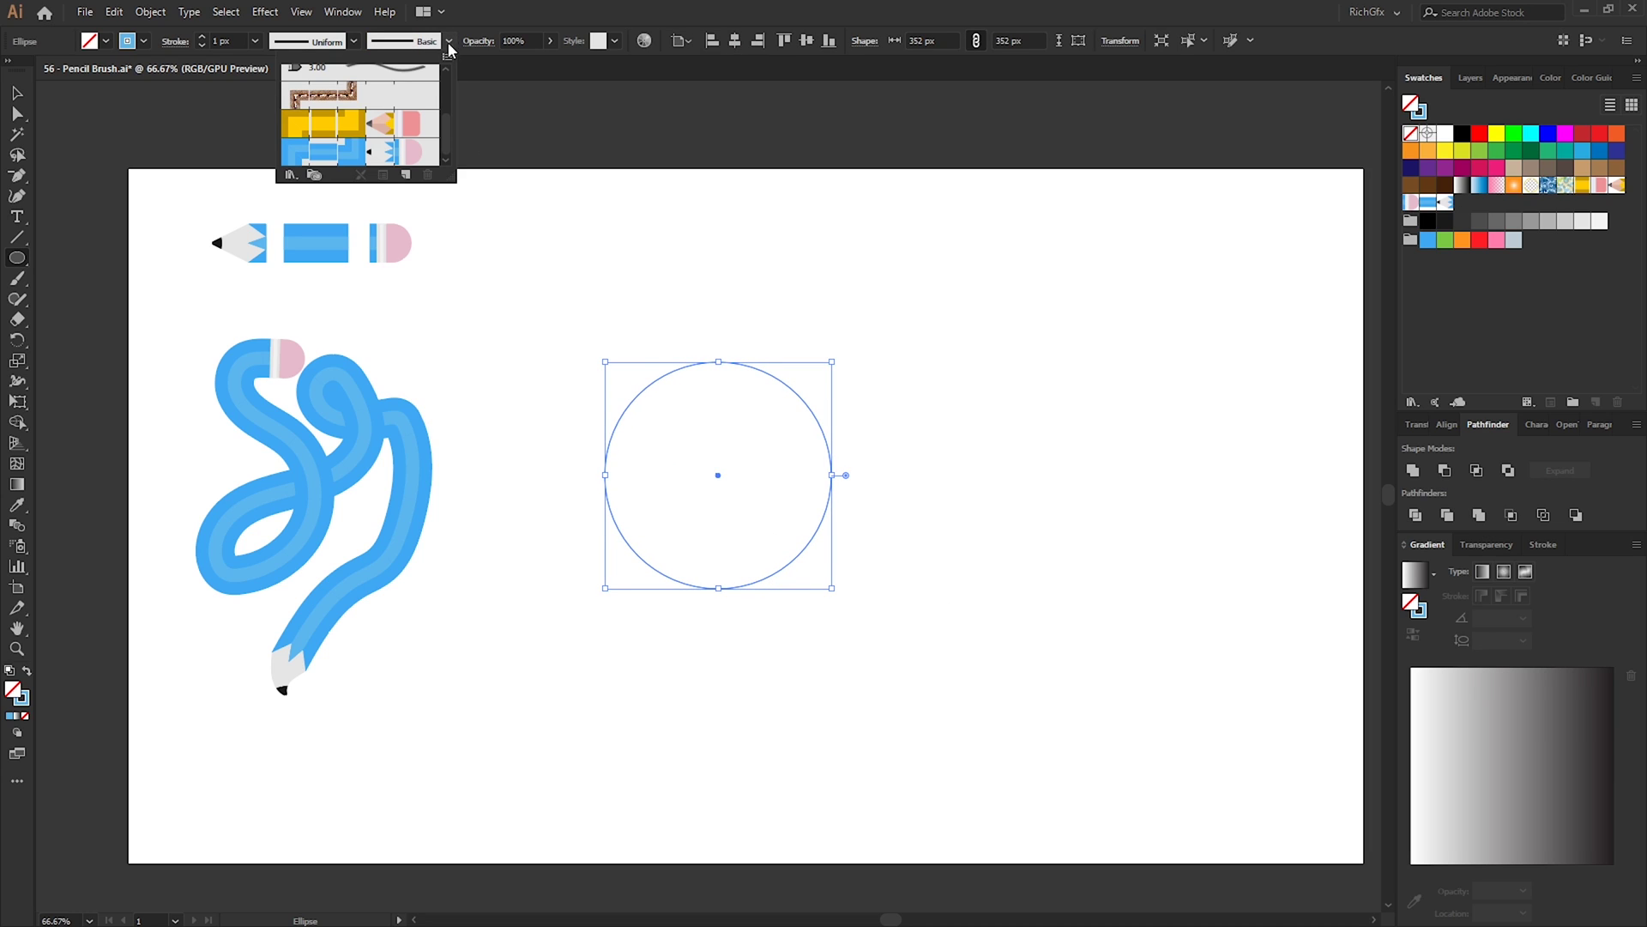
left_click(363, 159)
left_click(893, 403)
left_click(889, 495)
key("v")
left_click(863, 372)
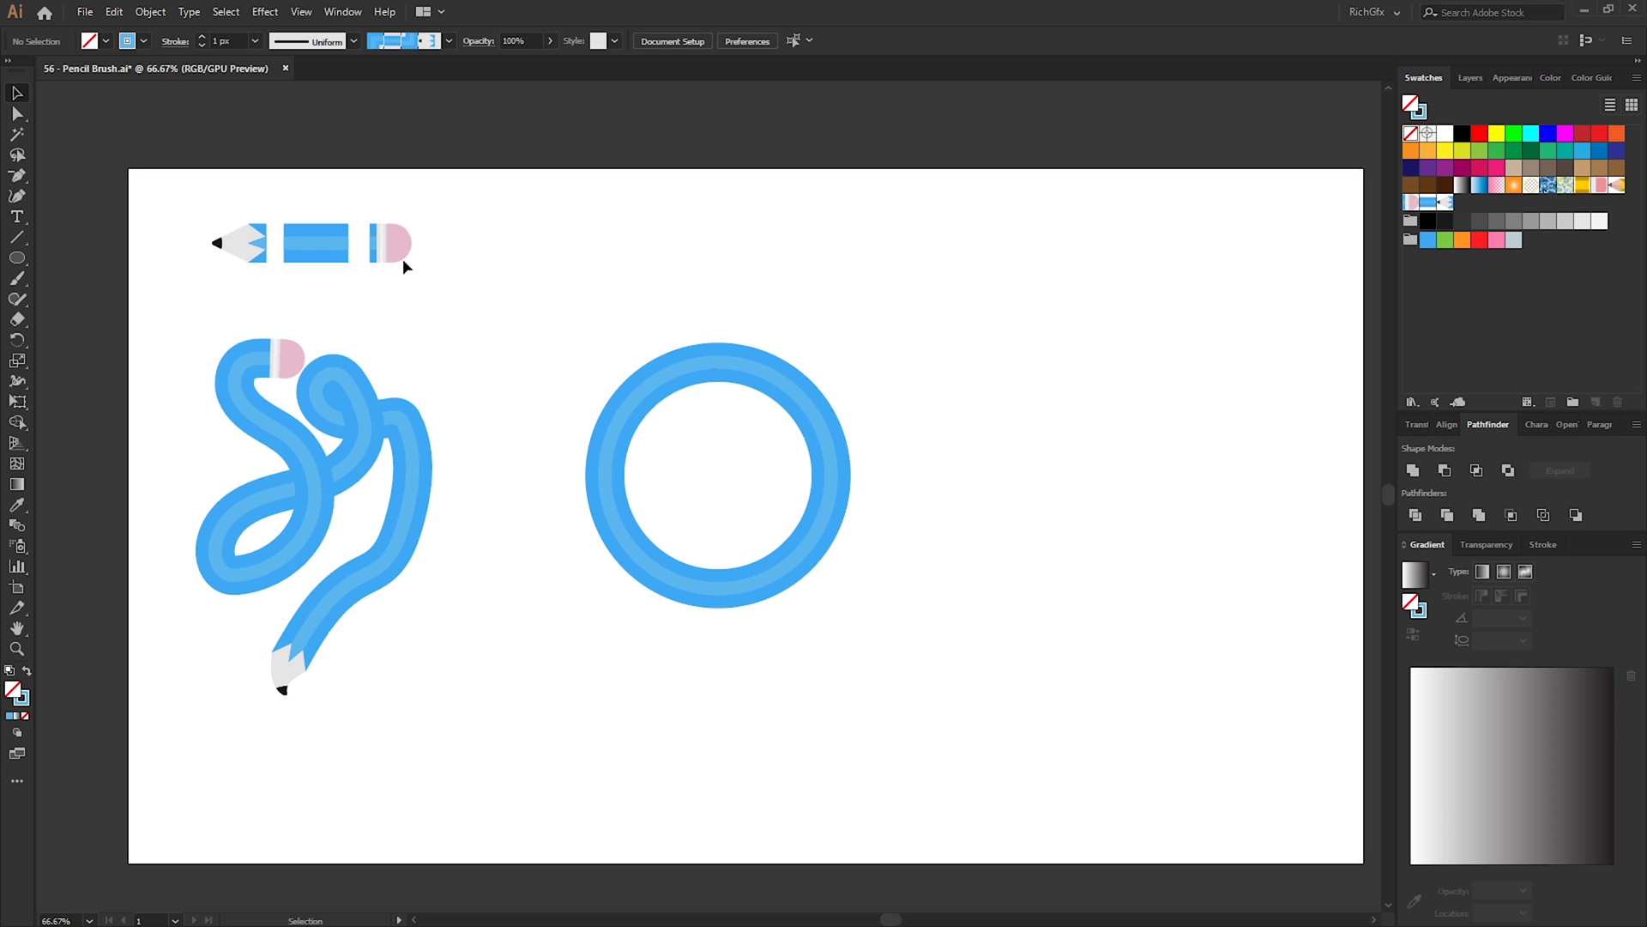
Step: Delete the circle's top anchor point so the brushed path becomes an open arc
left_click(720, 370)
key("a")
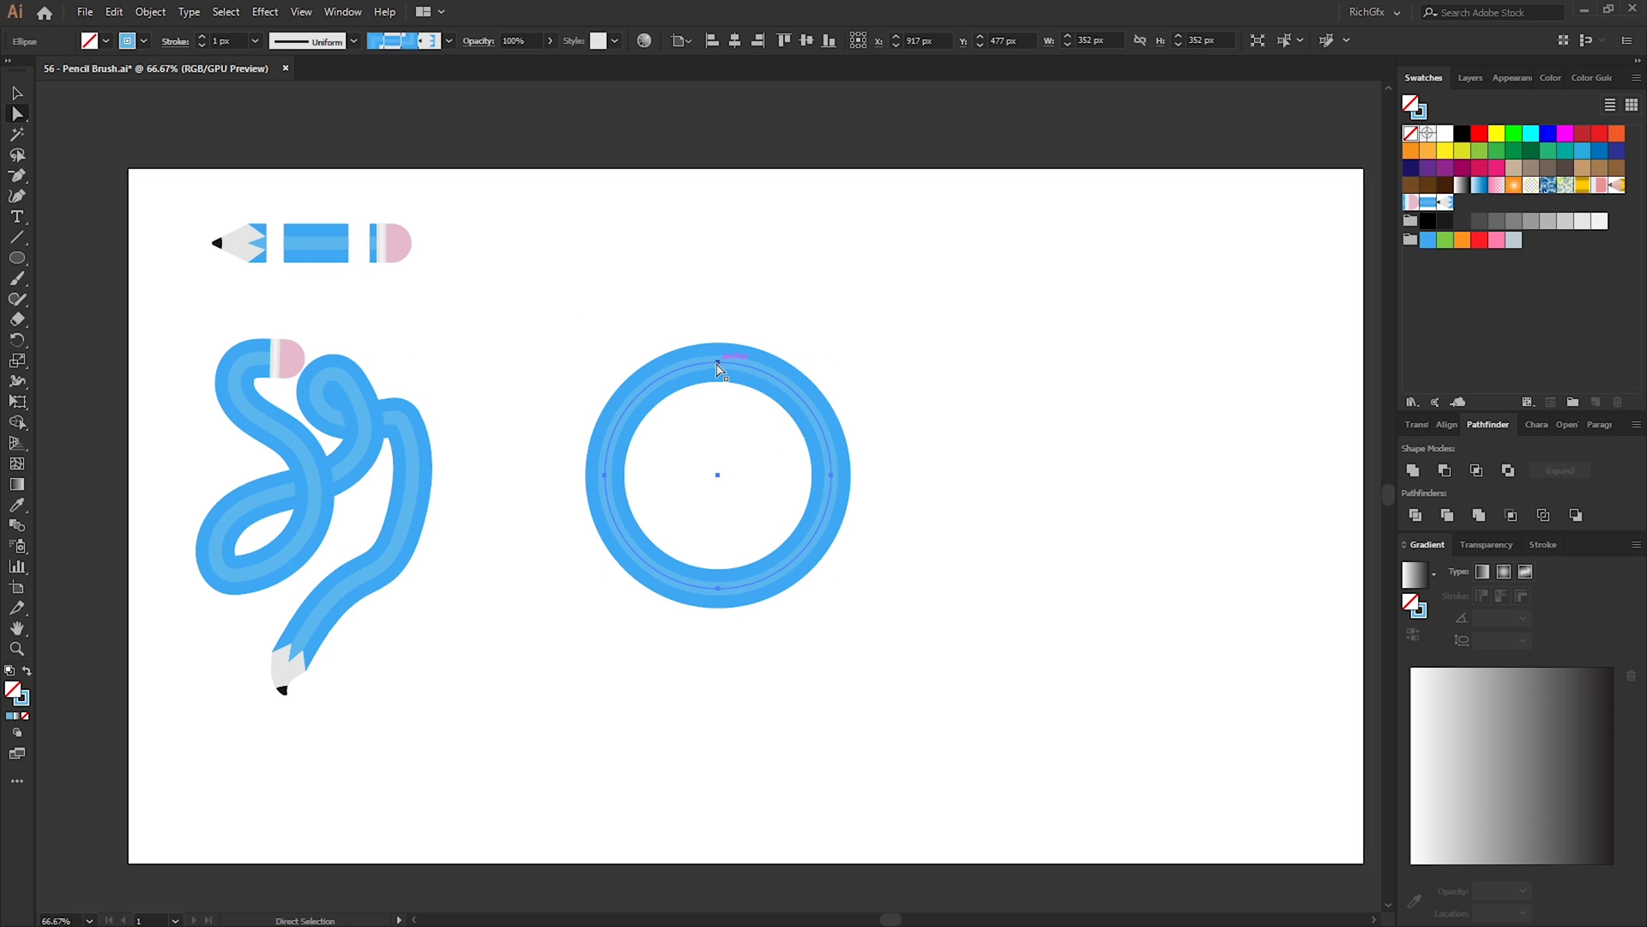
key("Delete")
key("v")
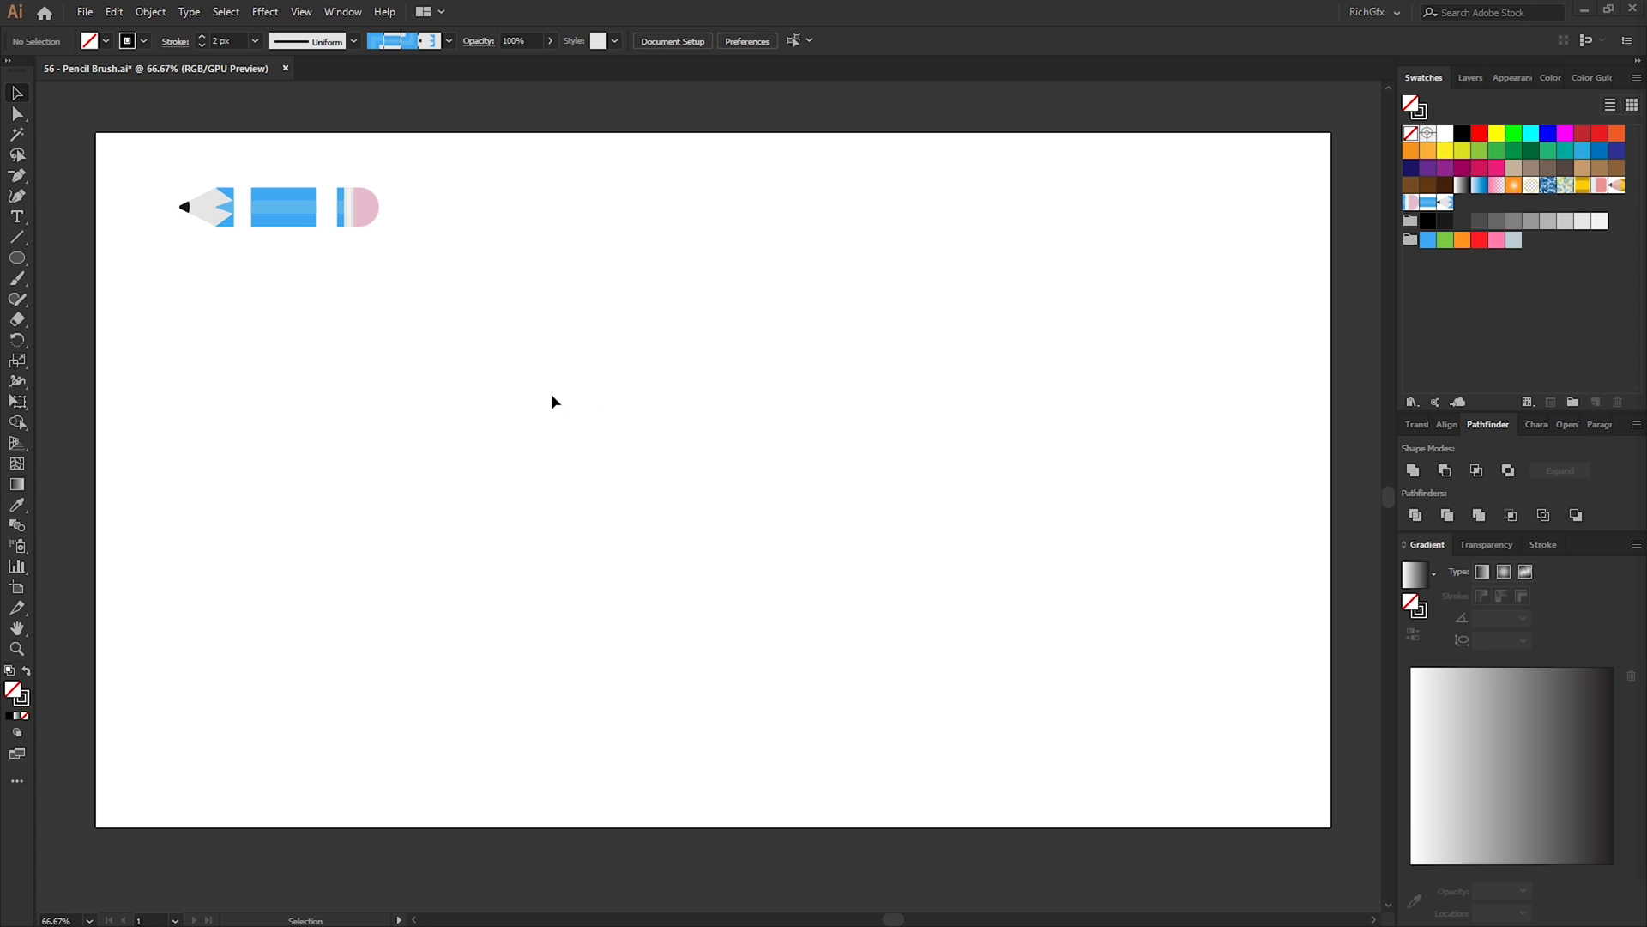
Step: Add the text RICHGFX near the middle of the artboard and select it as an object
key("t")
left_click(460, 446)
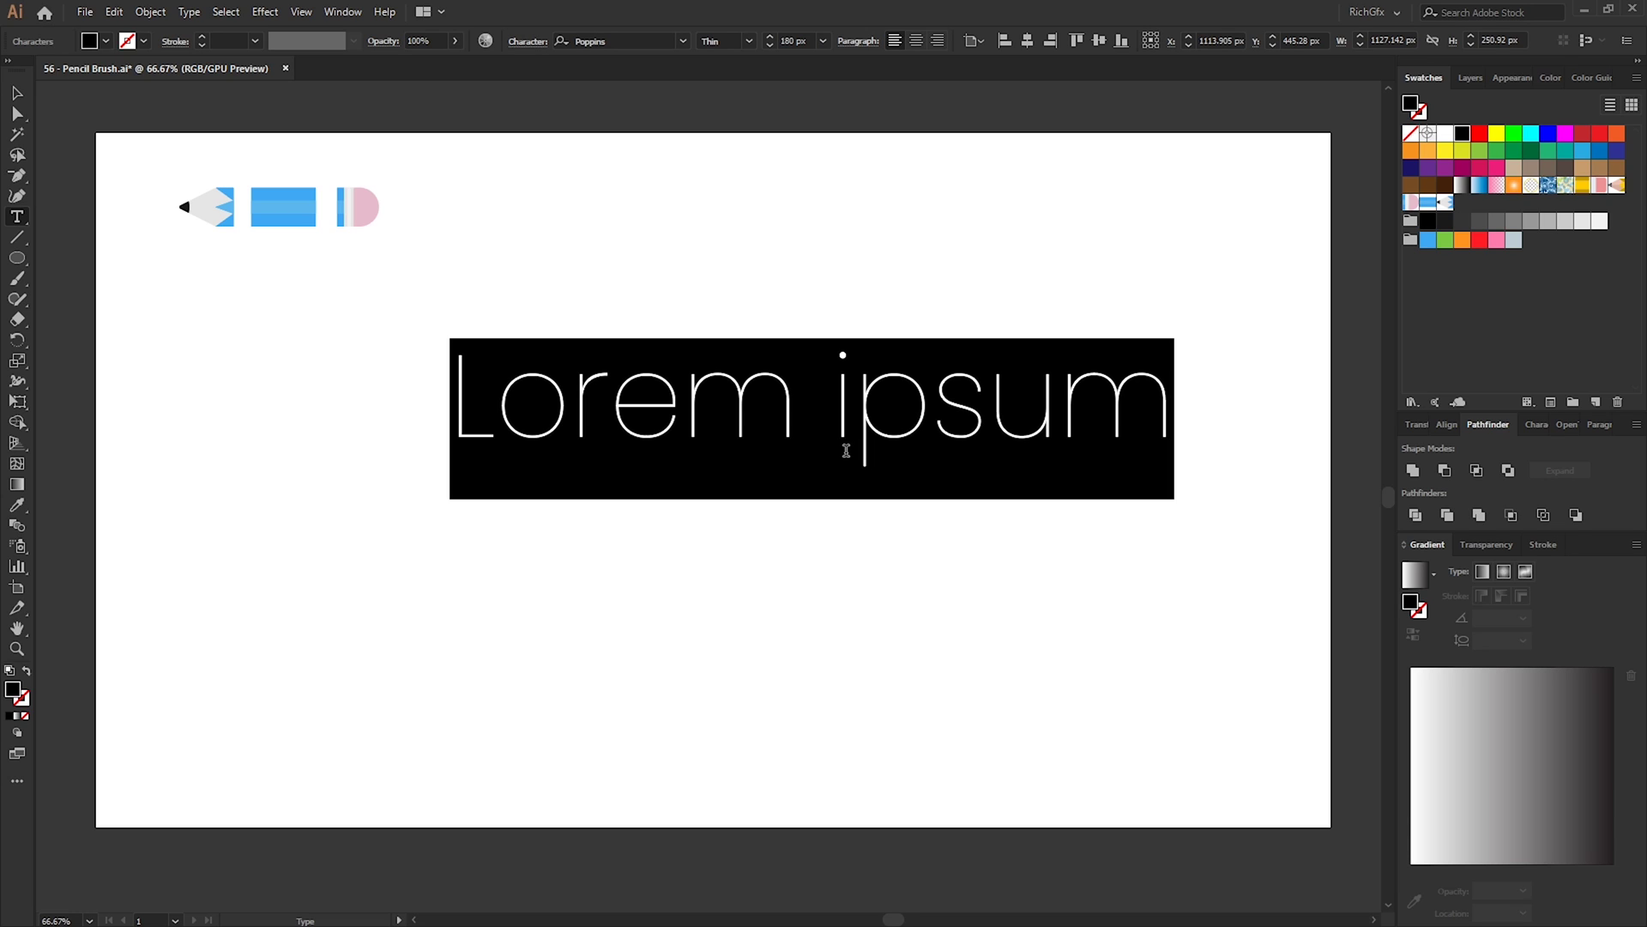
type("RICHGFX")
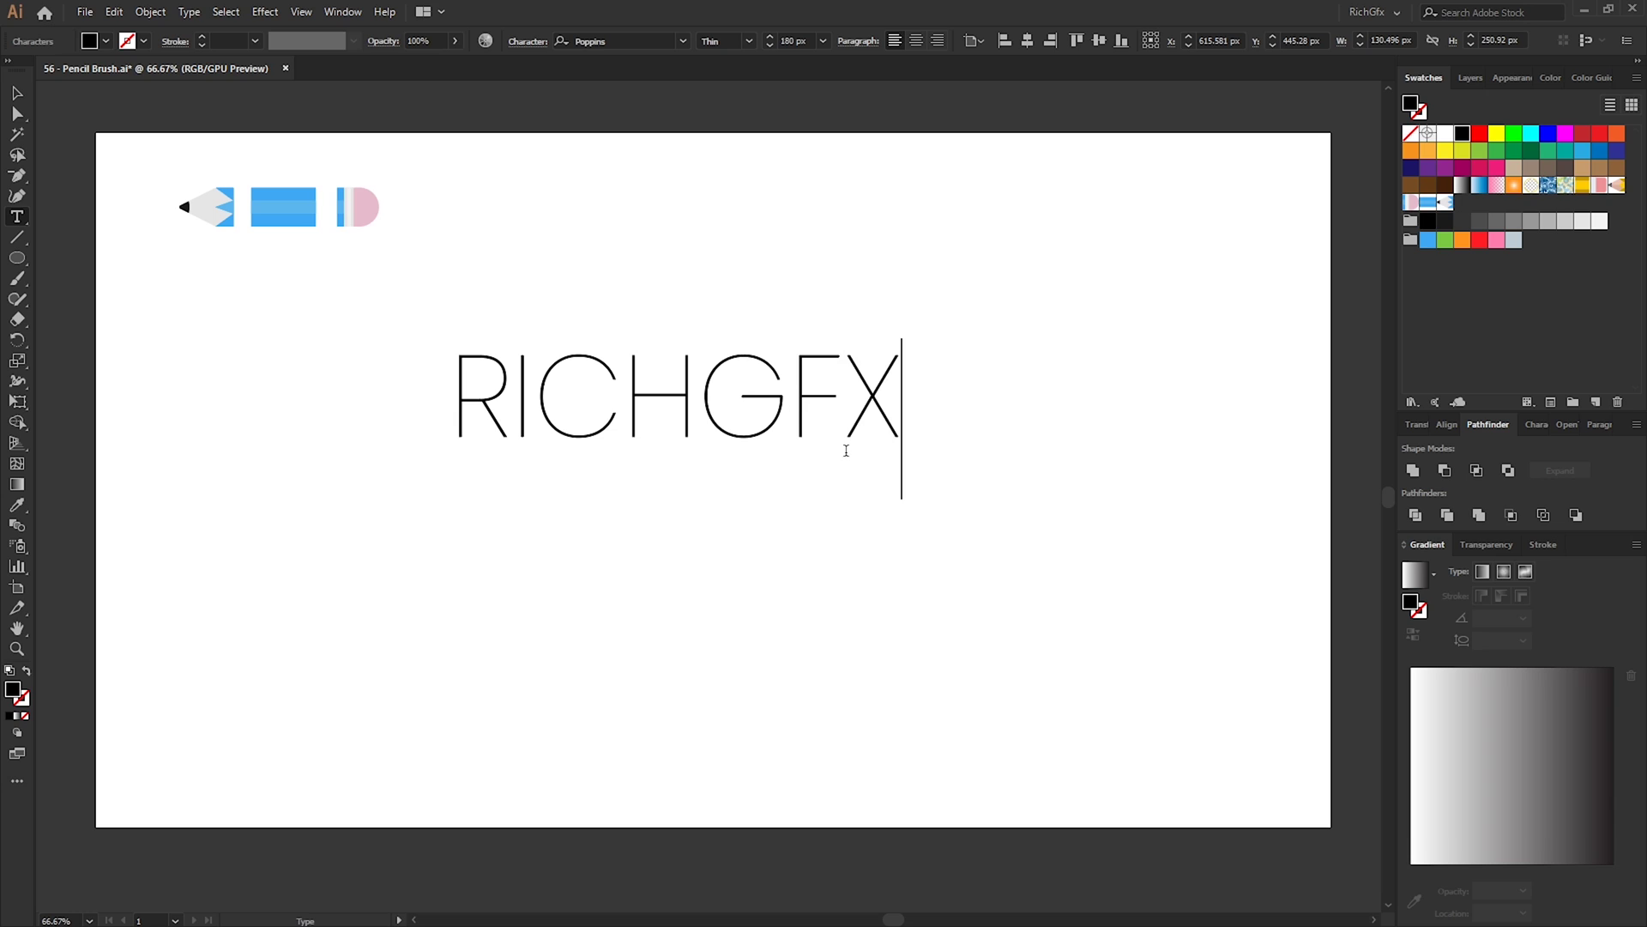
left_click(17, 92)
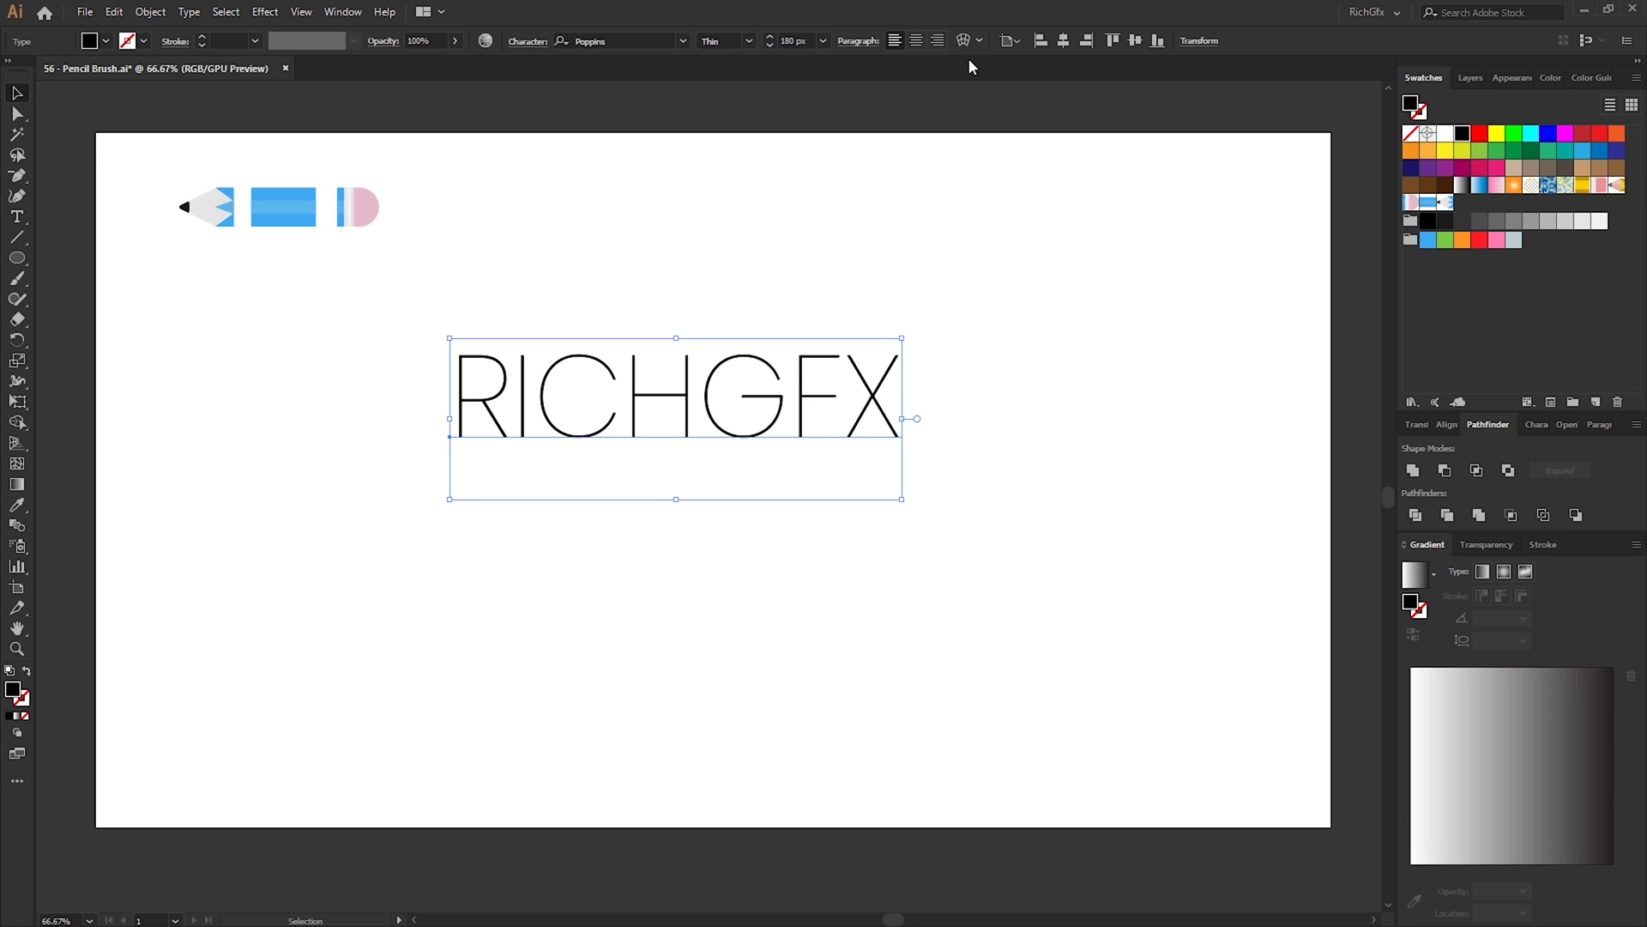
Step: Convert the RICHGFX text to outlines and rasterize it in RGB at High (300 ppi) with a transparent background
right_click(812, 391)
left_click(972, 506)
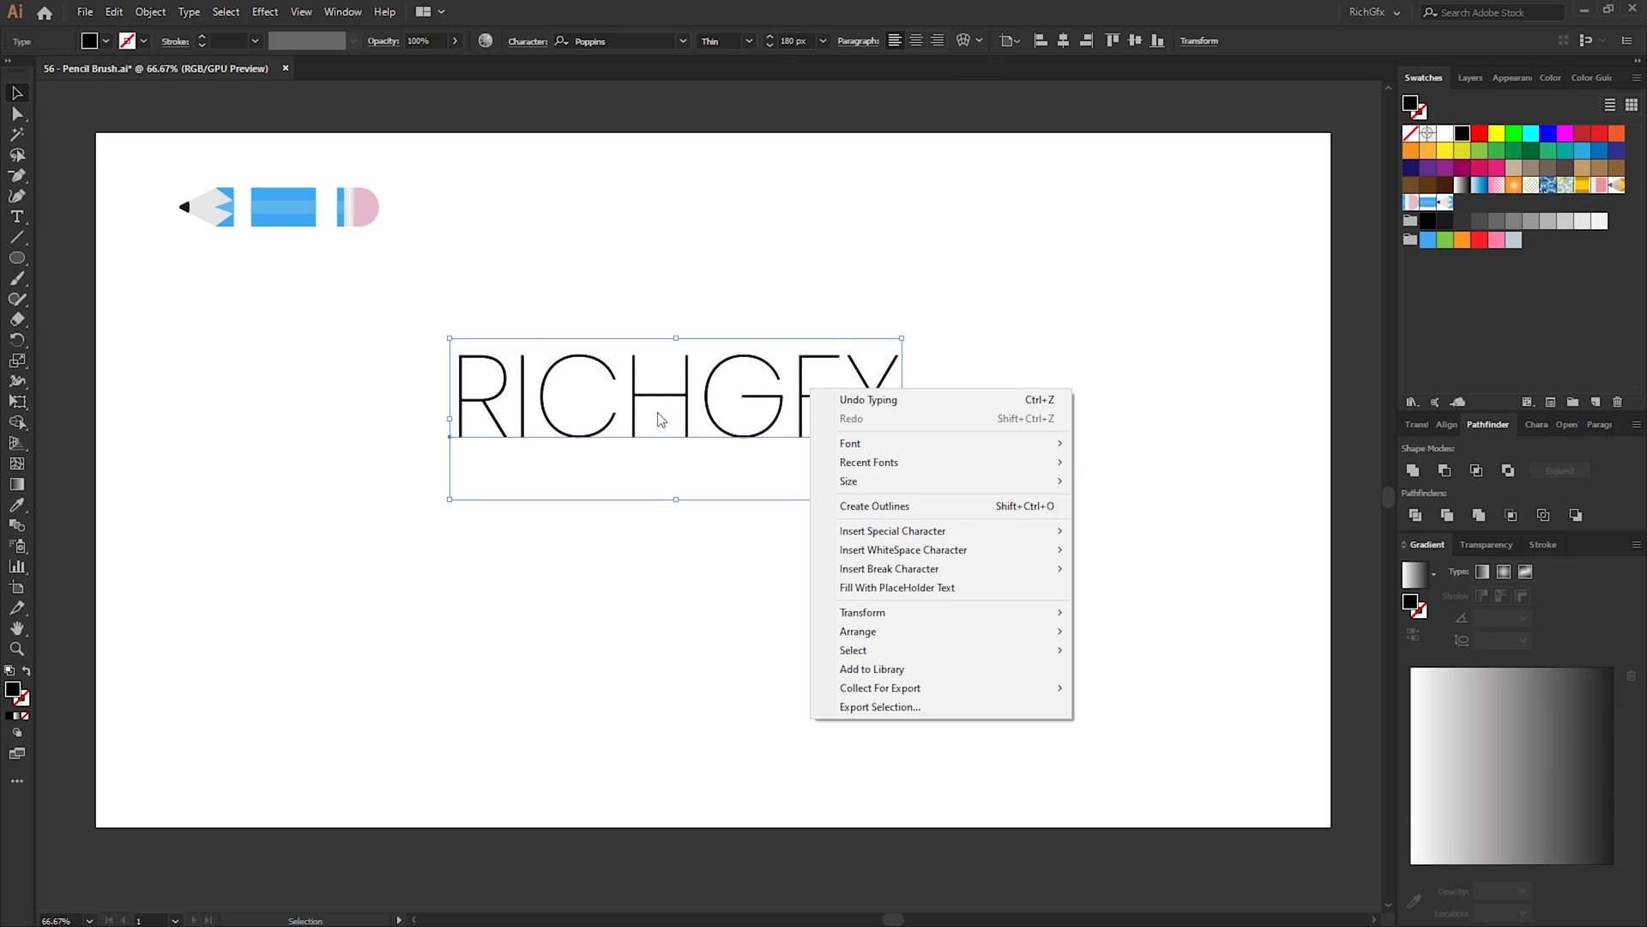
left_click(150, 12)
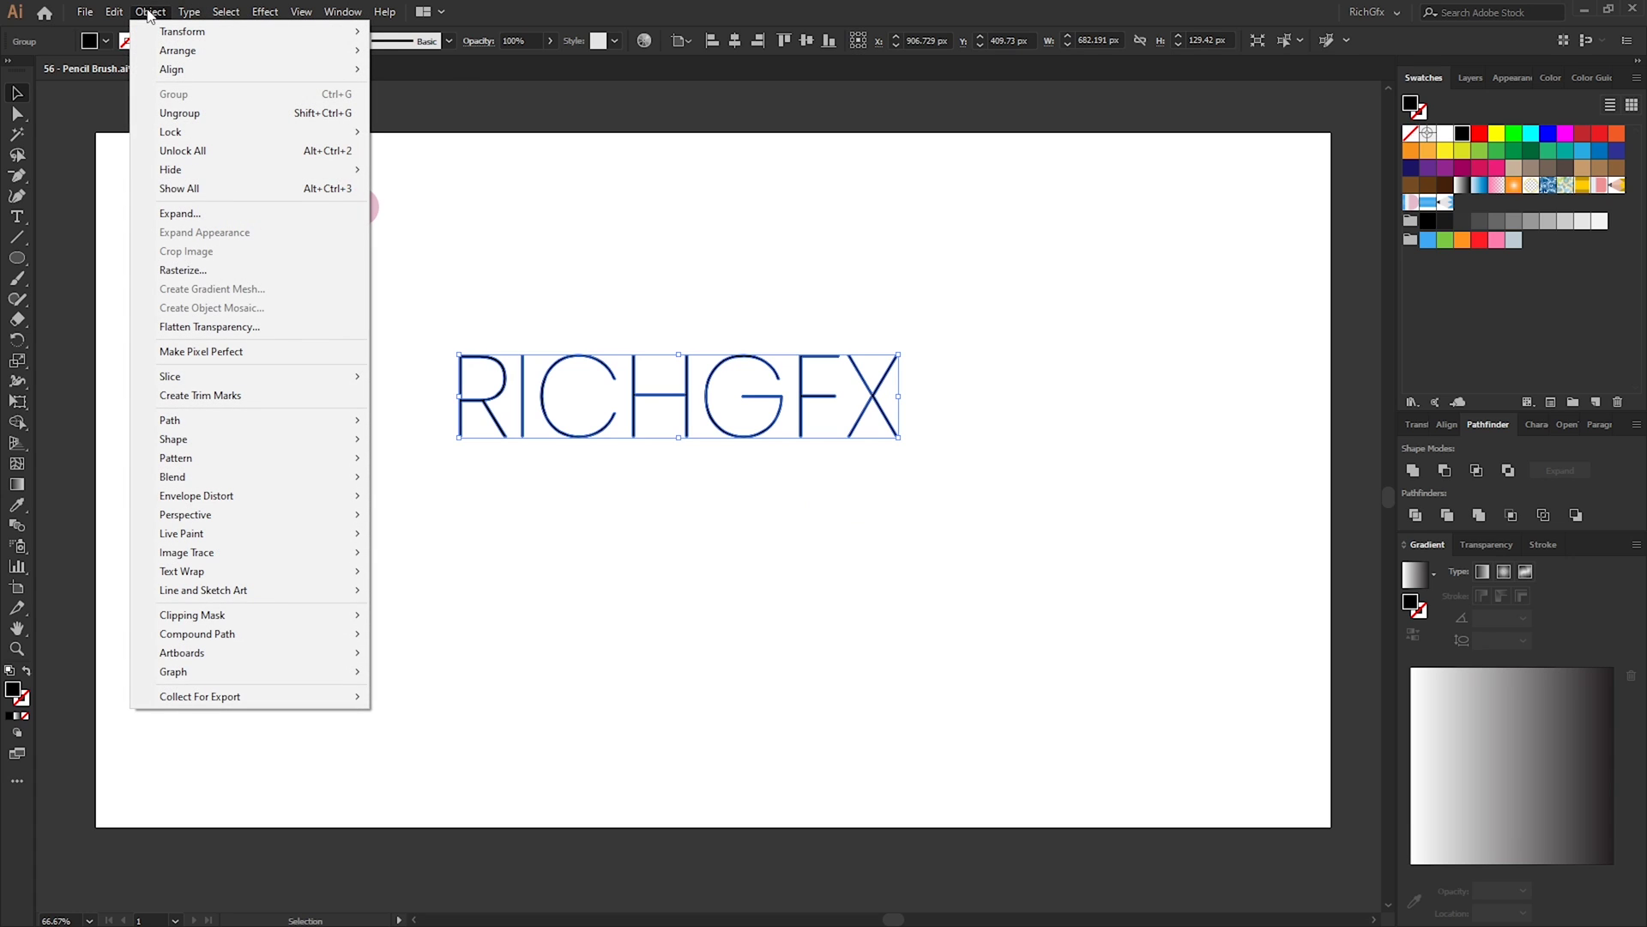
left_click(227, 270)
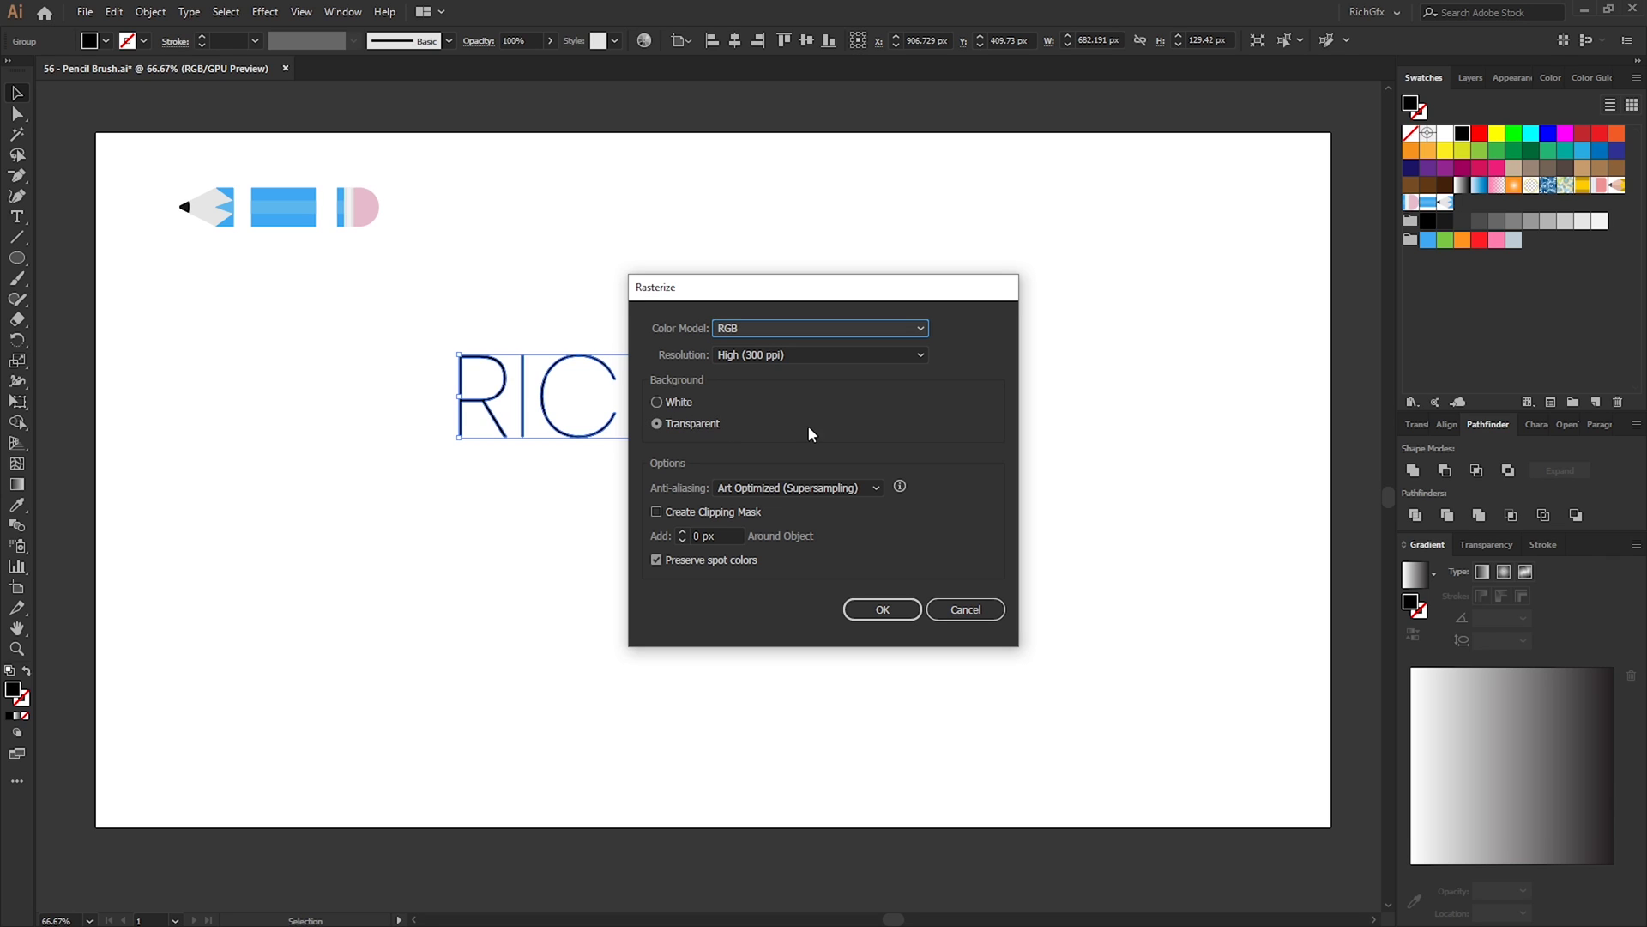
left_click(884, 605)
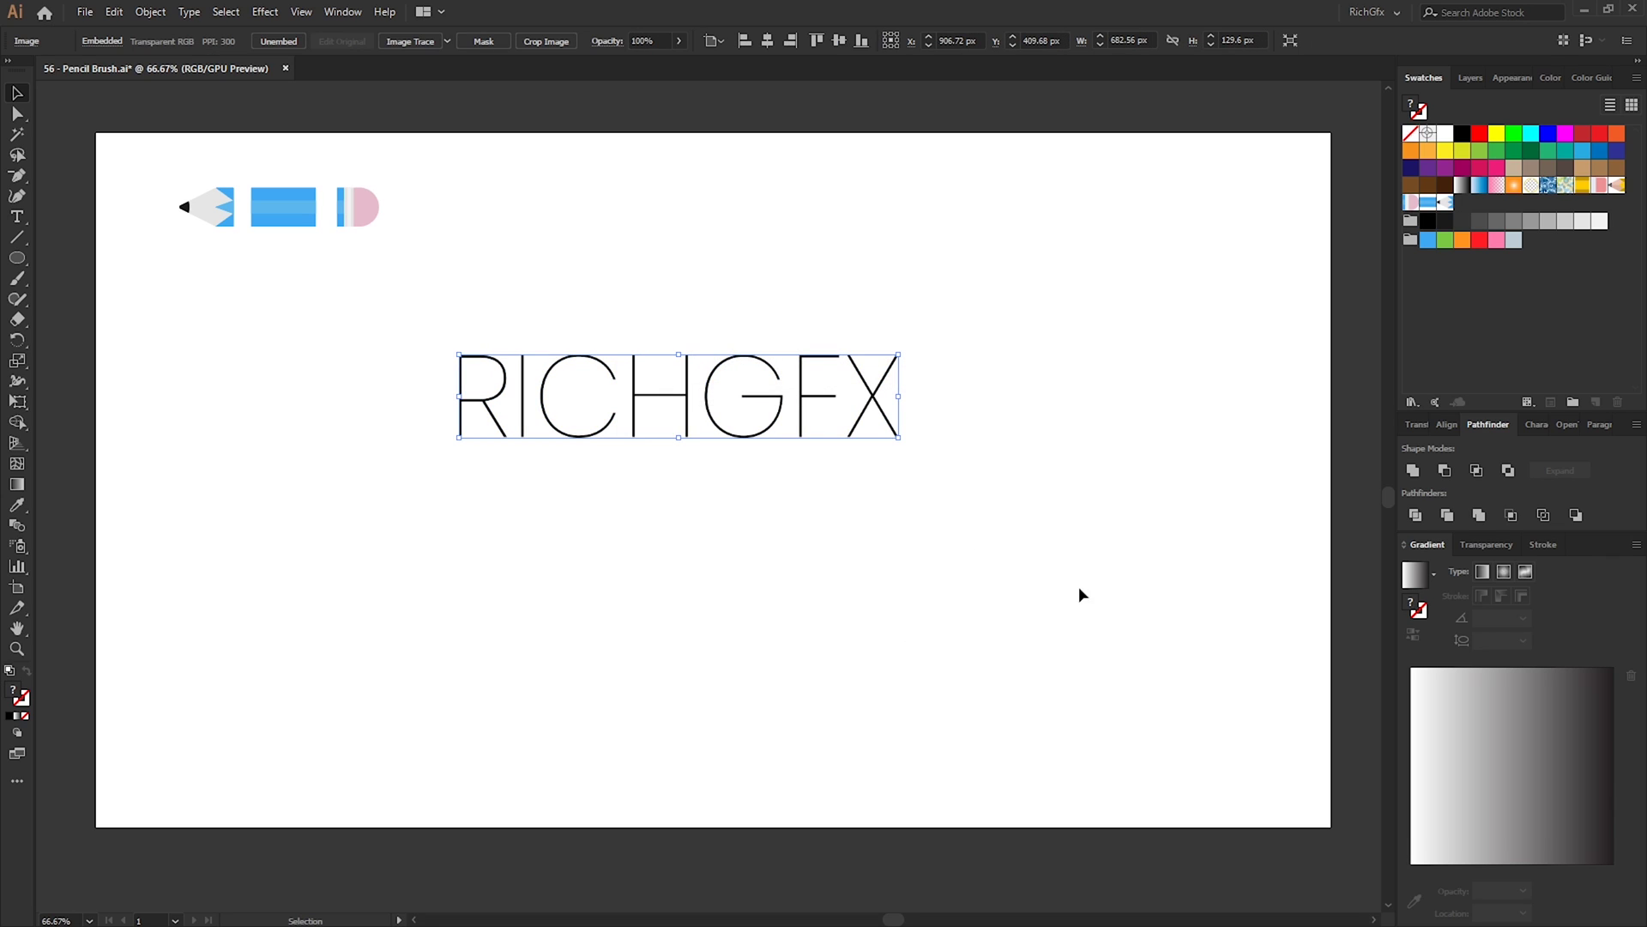
Step: Trace the rasterized RICHGFX image with Image Trace using the Line Art preset
left_click(475, 127)
left_click(343, 11)
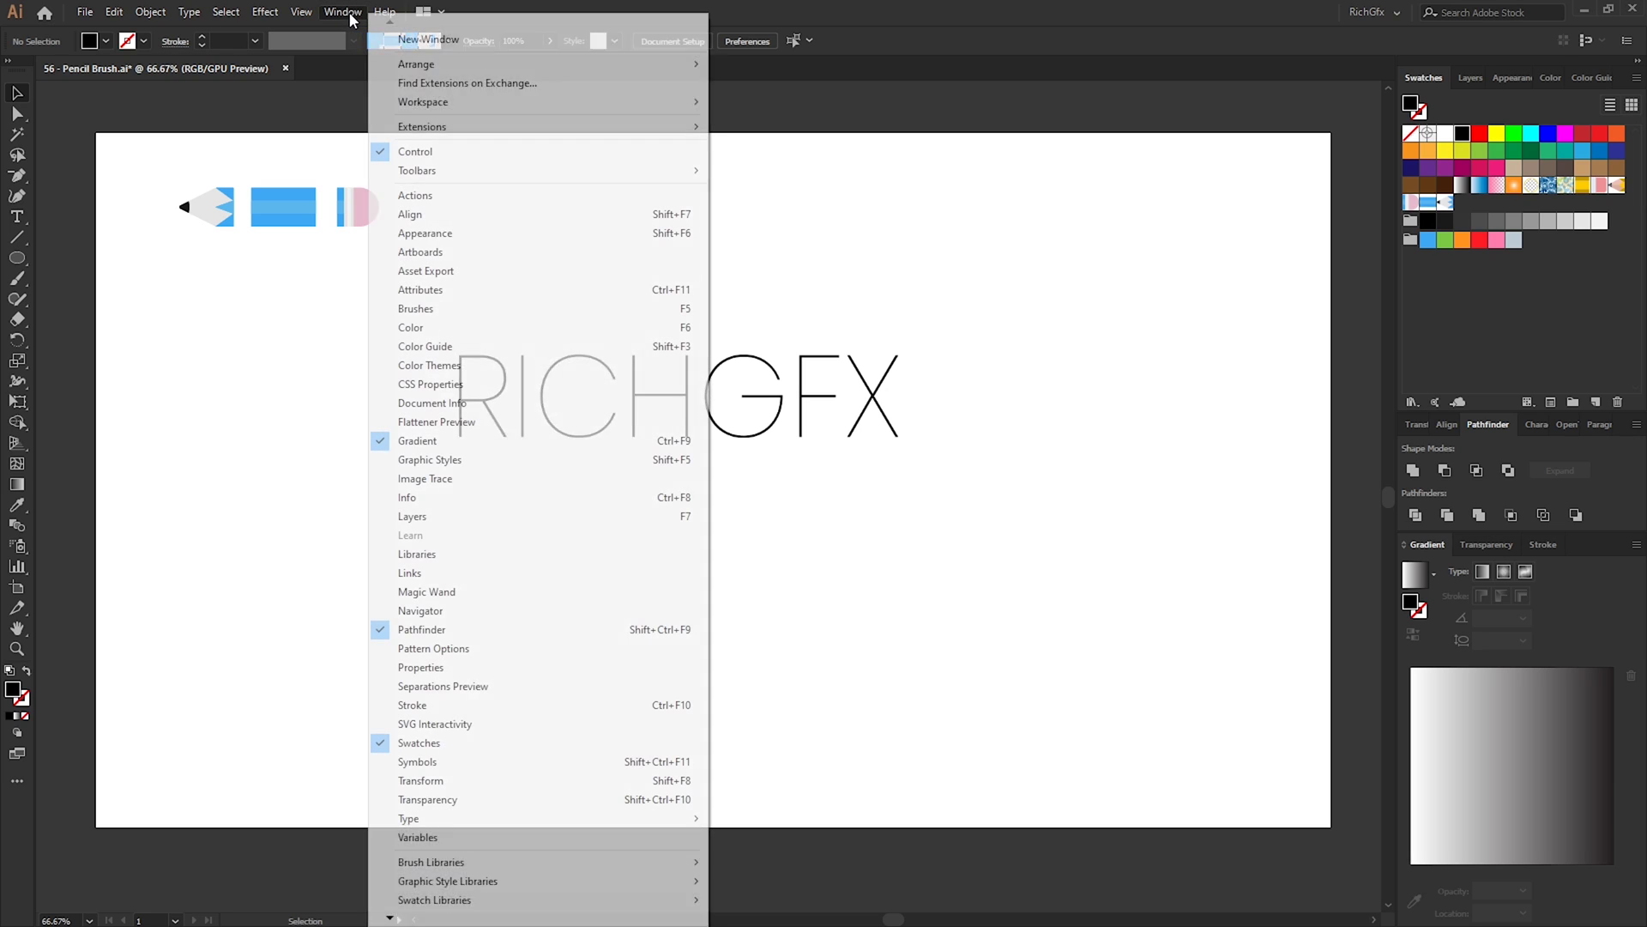
left_click(460, 479)
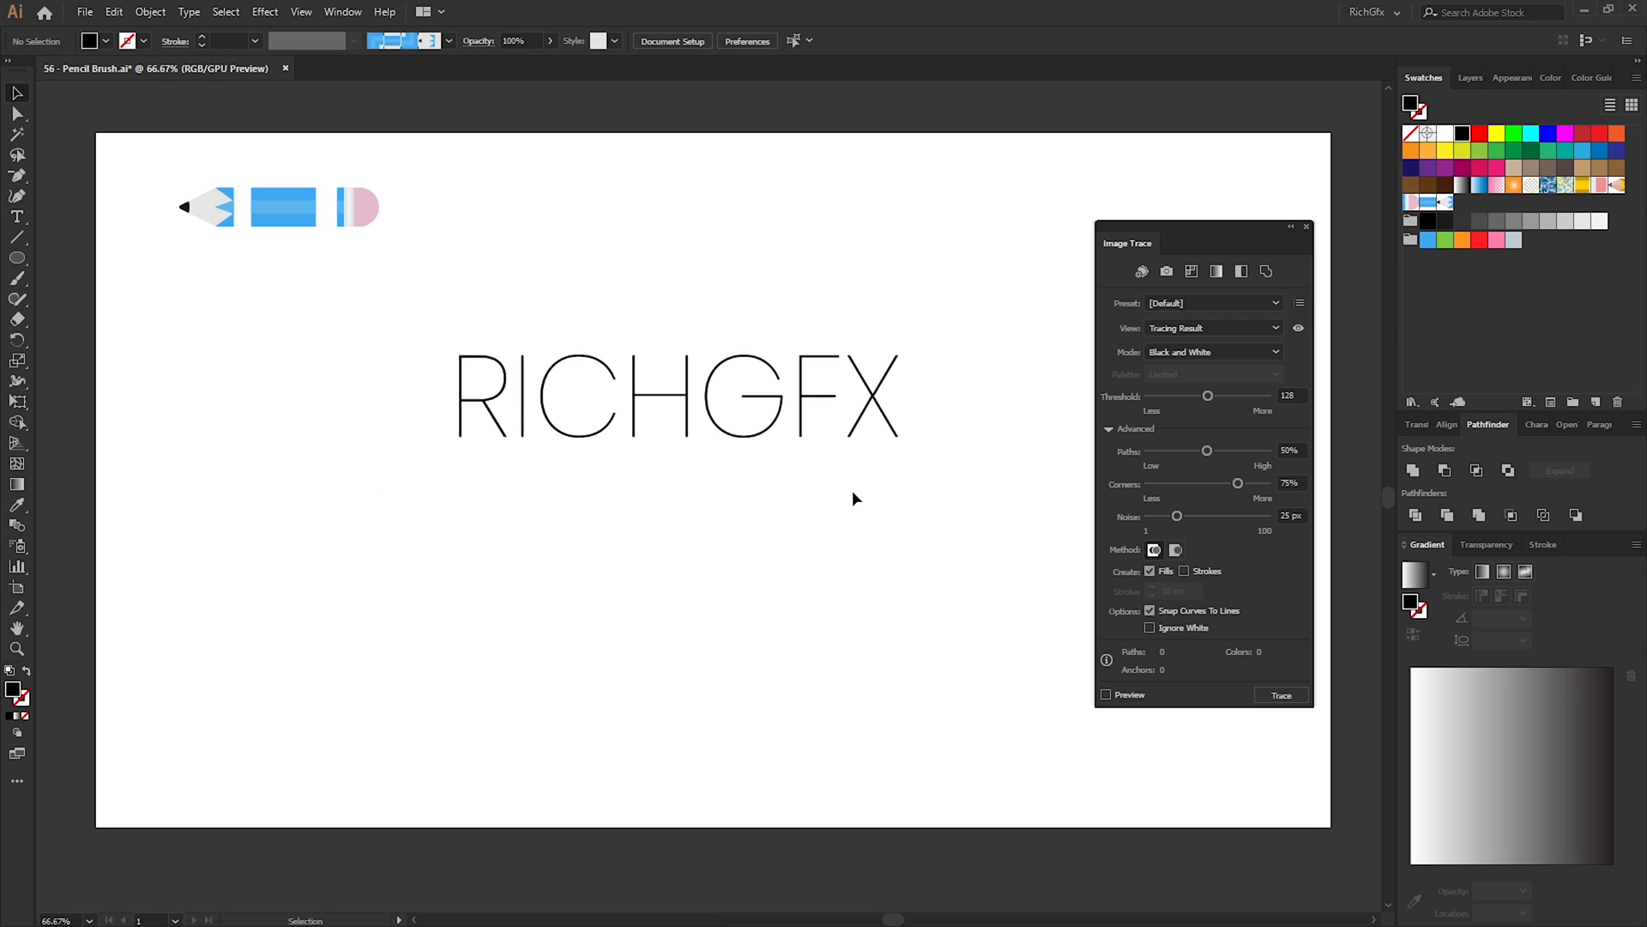
left_click(858, 377)
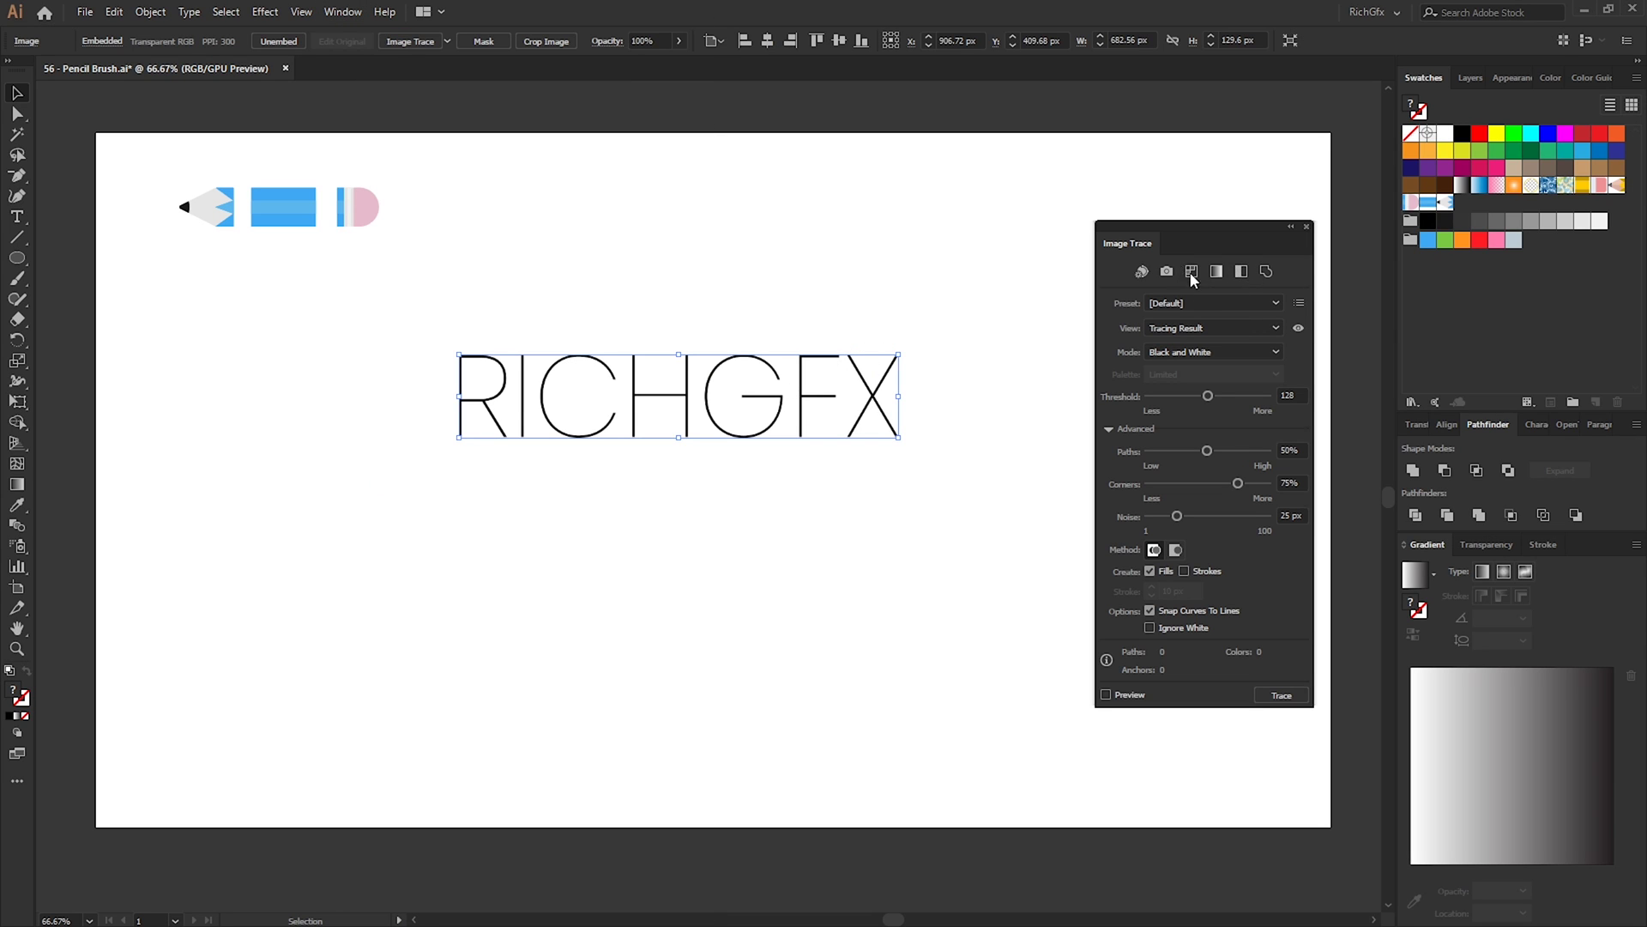
left_click(1243, 304)
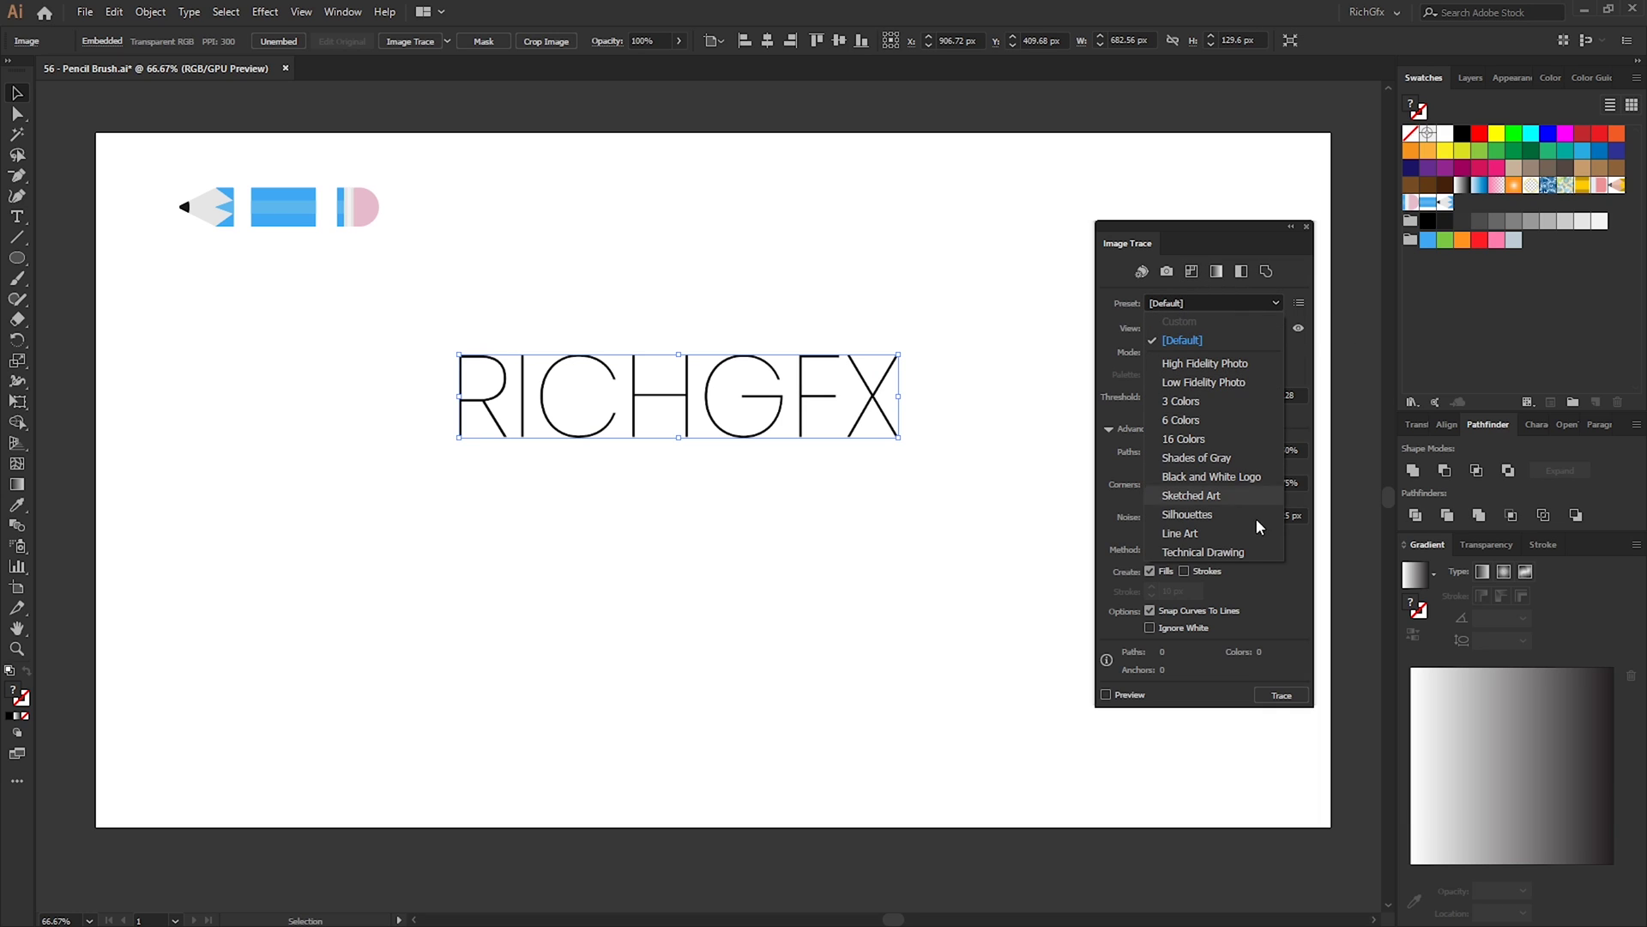
left_click(1198, 532)
left_click(1106, 694)
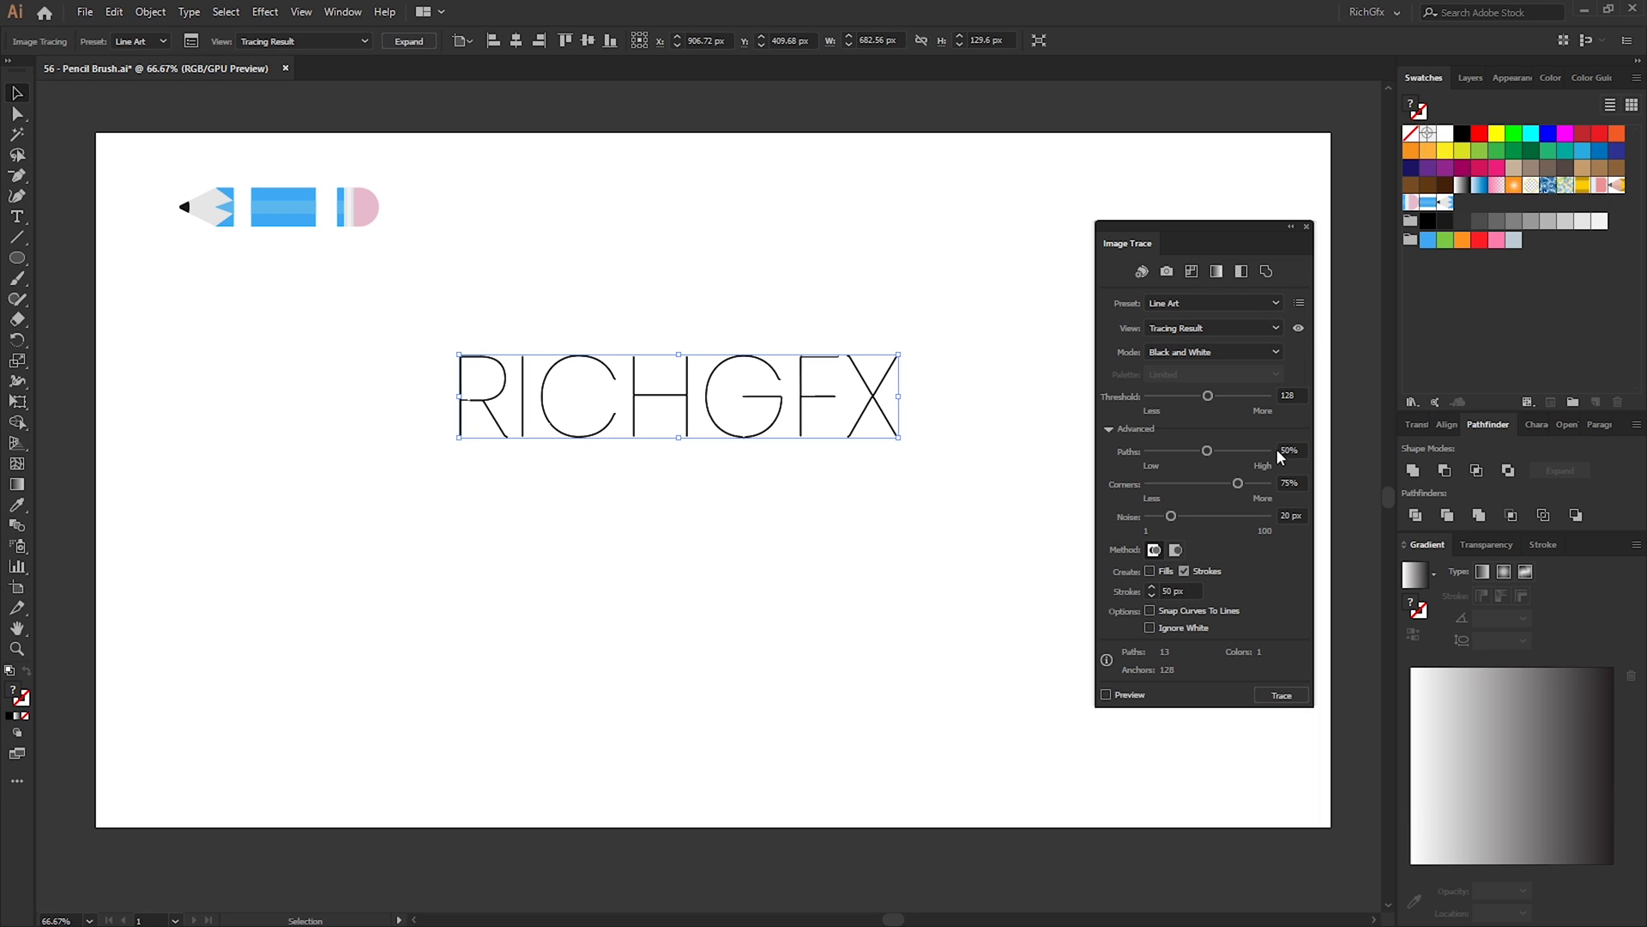
Step: Set the trace to threshold 1, paths and corners 100%, noise 100 px and Ignore White, and expand it into editable paths
left_click_drag(1208, 396, 1108, 398)
mouse_move(1209, 451)
left_mouse_down()
mouse_move(1273, 451)
mouse_move(1303, 487)
left_mouse_up()
left_click(1148, 627)
left_click(1107, 697)
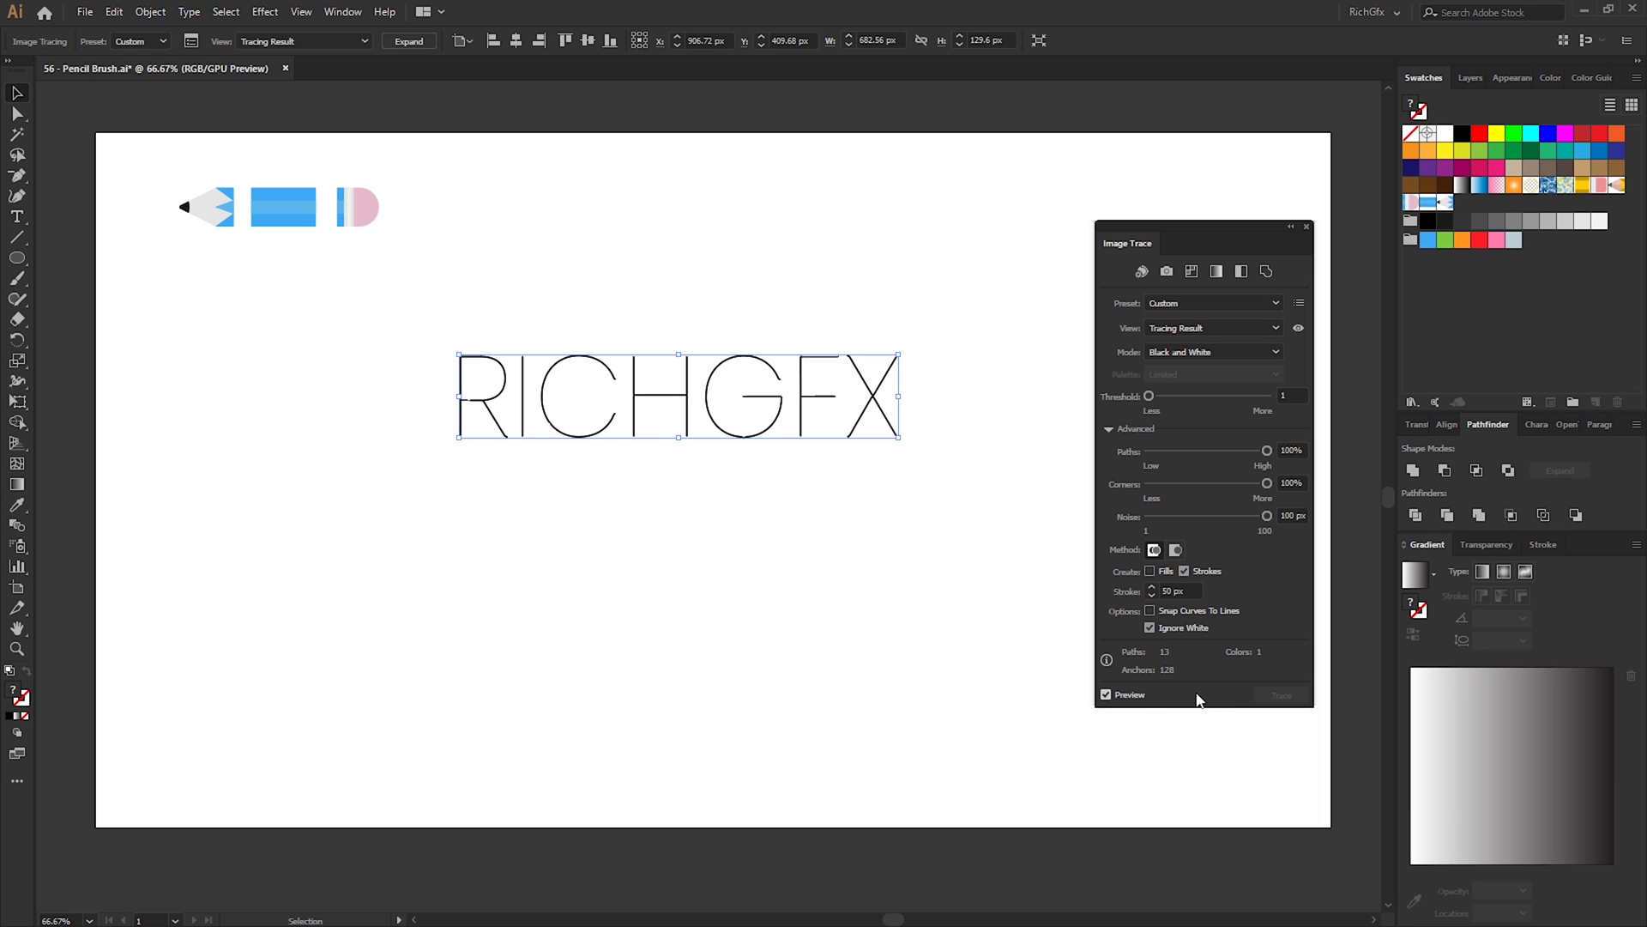
left_click(410, 41)
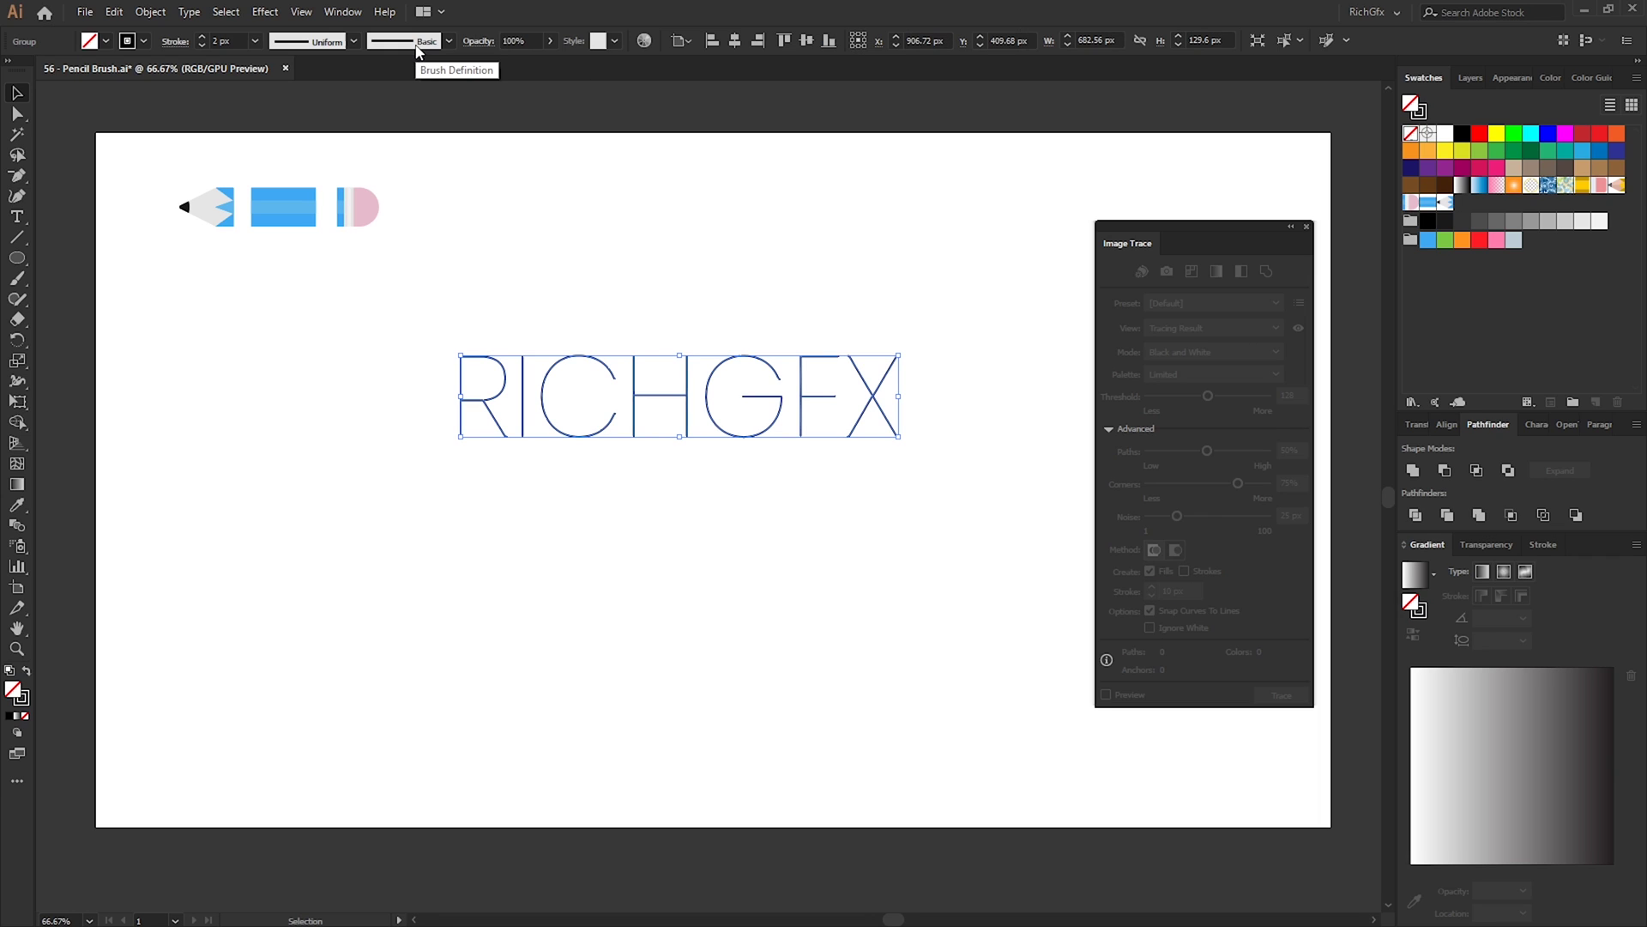
left_click(1307, 228)
Step: Delete the extra anchor point in the R's horizontal bar where it meets the diagonal leg
scroll(543, 369, "up", 4)
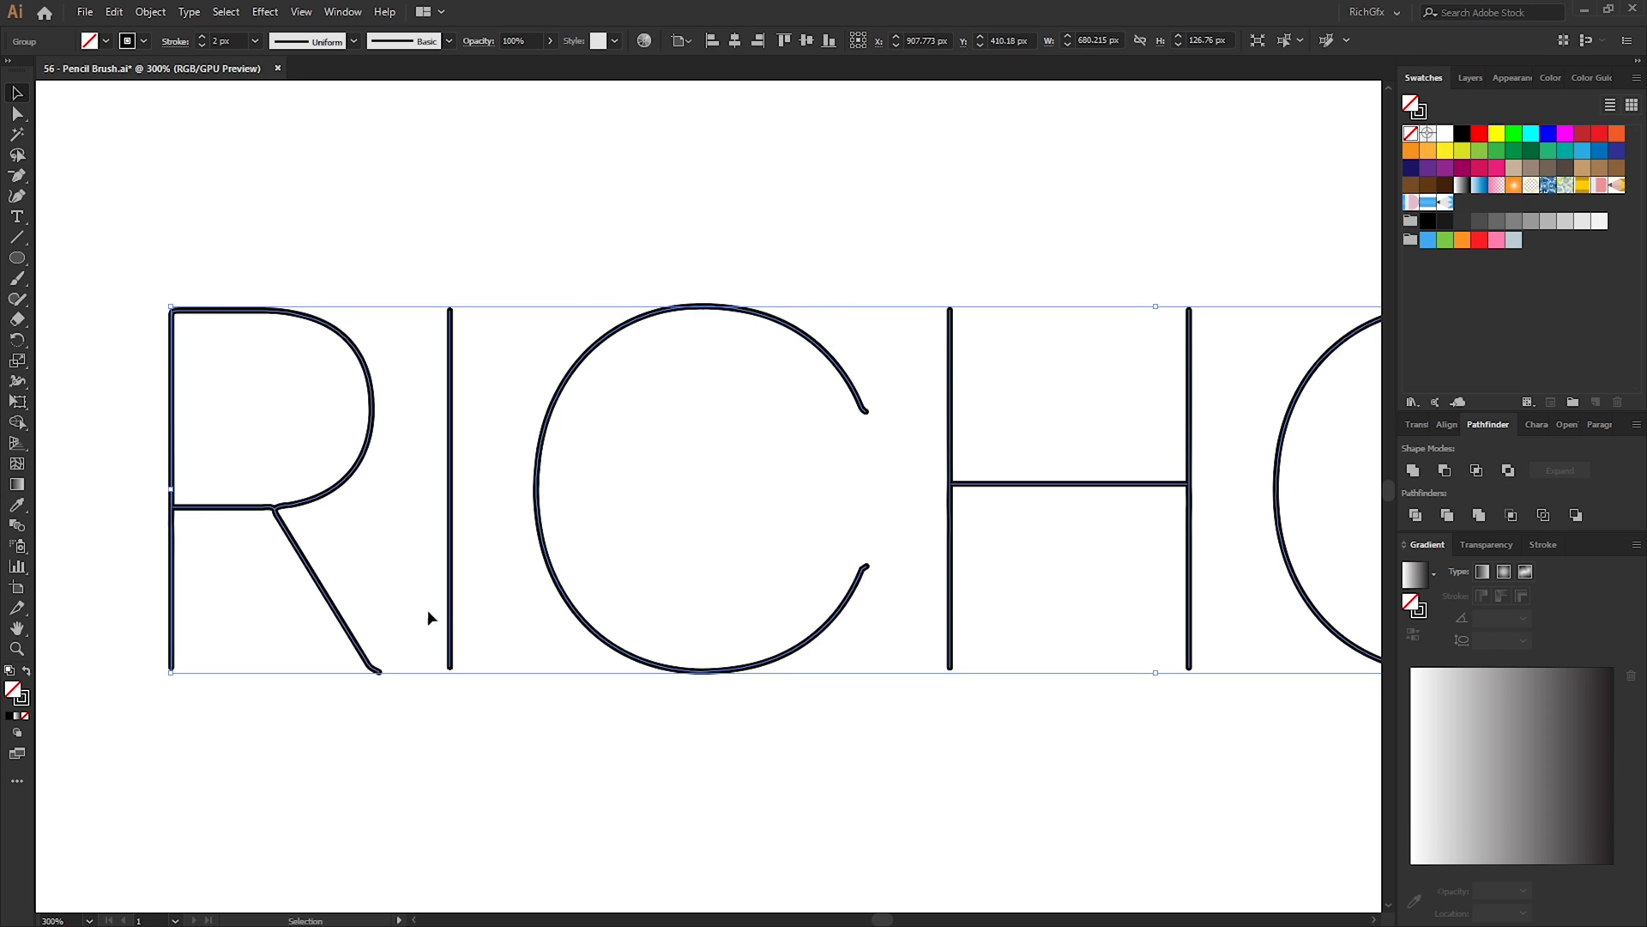
scroll(171, 489, "up", 1)
scroll(176, 487, "up", 2)
scroll(408, 562, "up", 3)
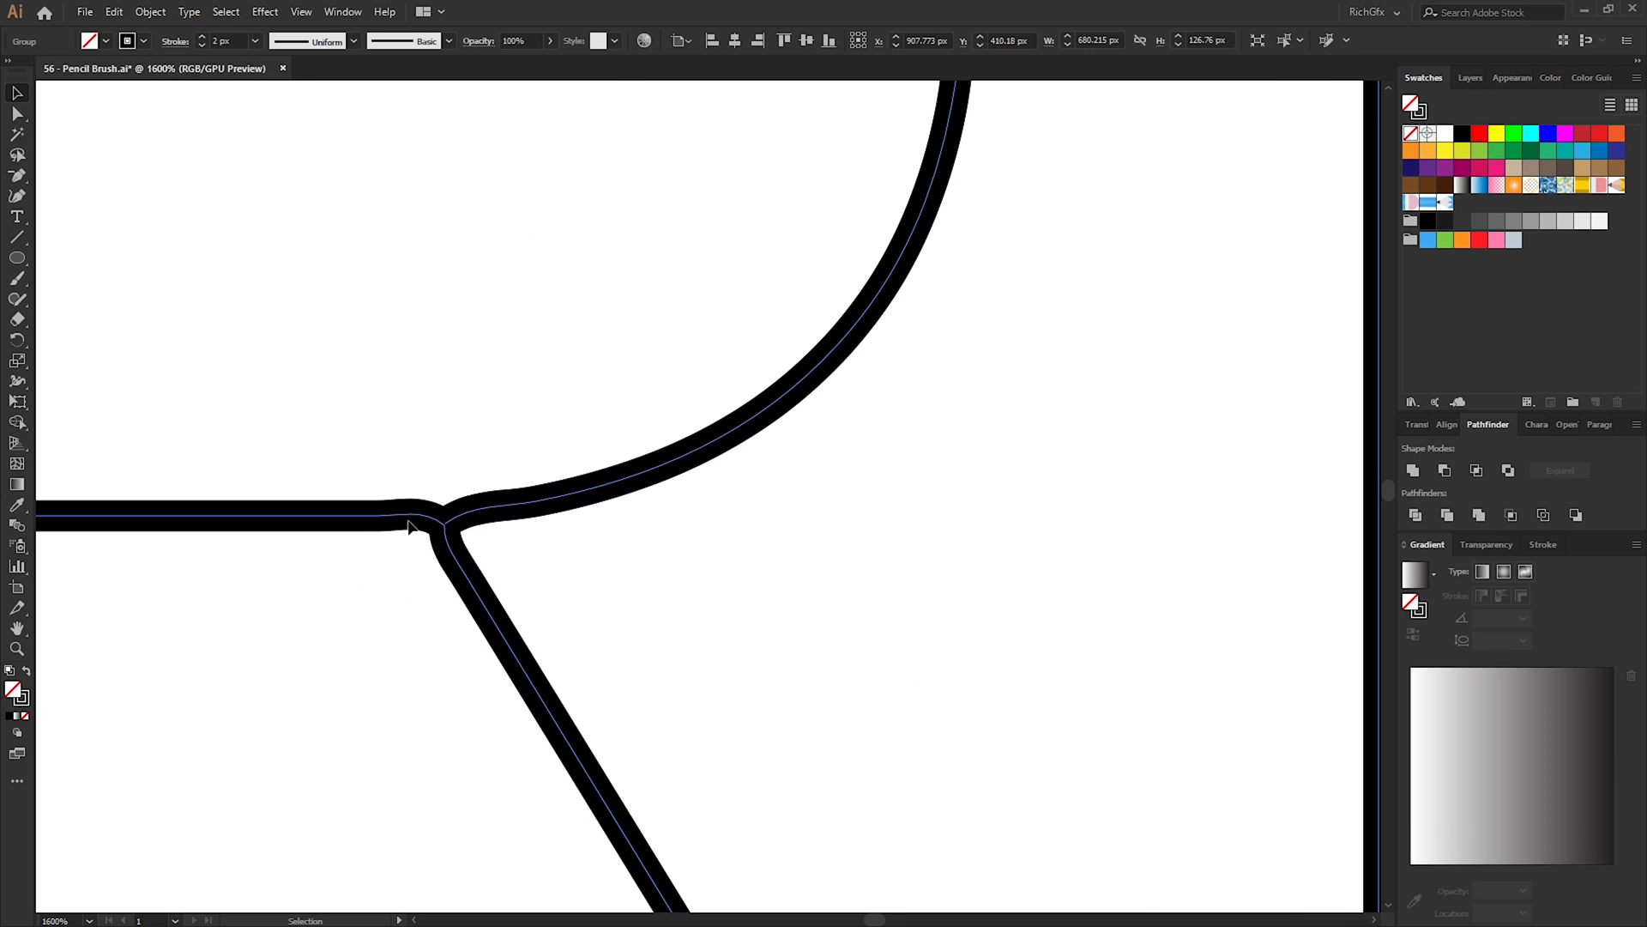
key("p")
left_click(384, 518)
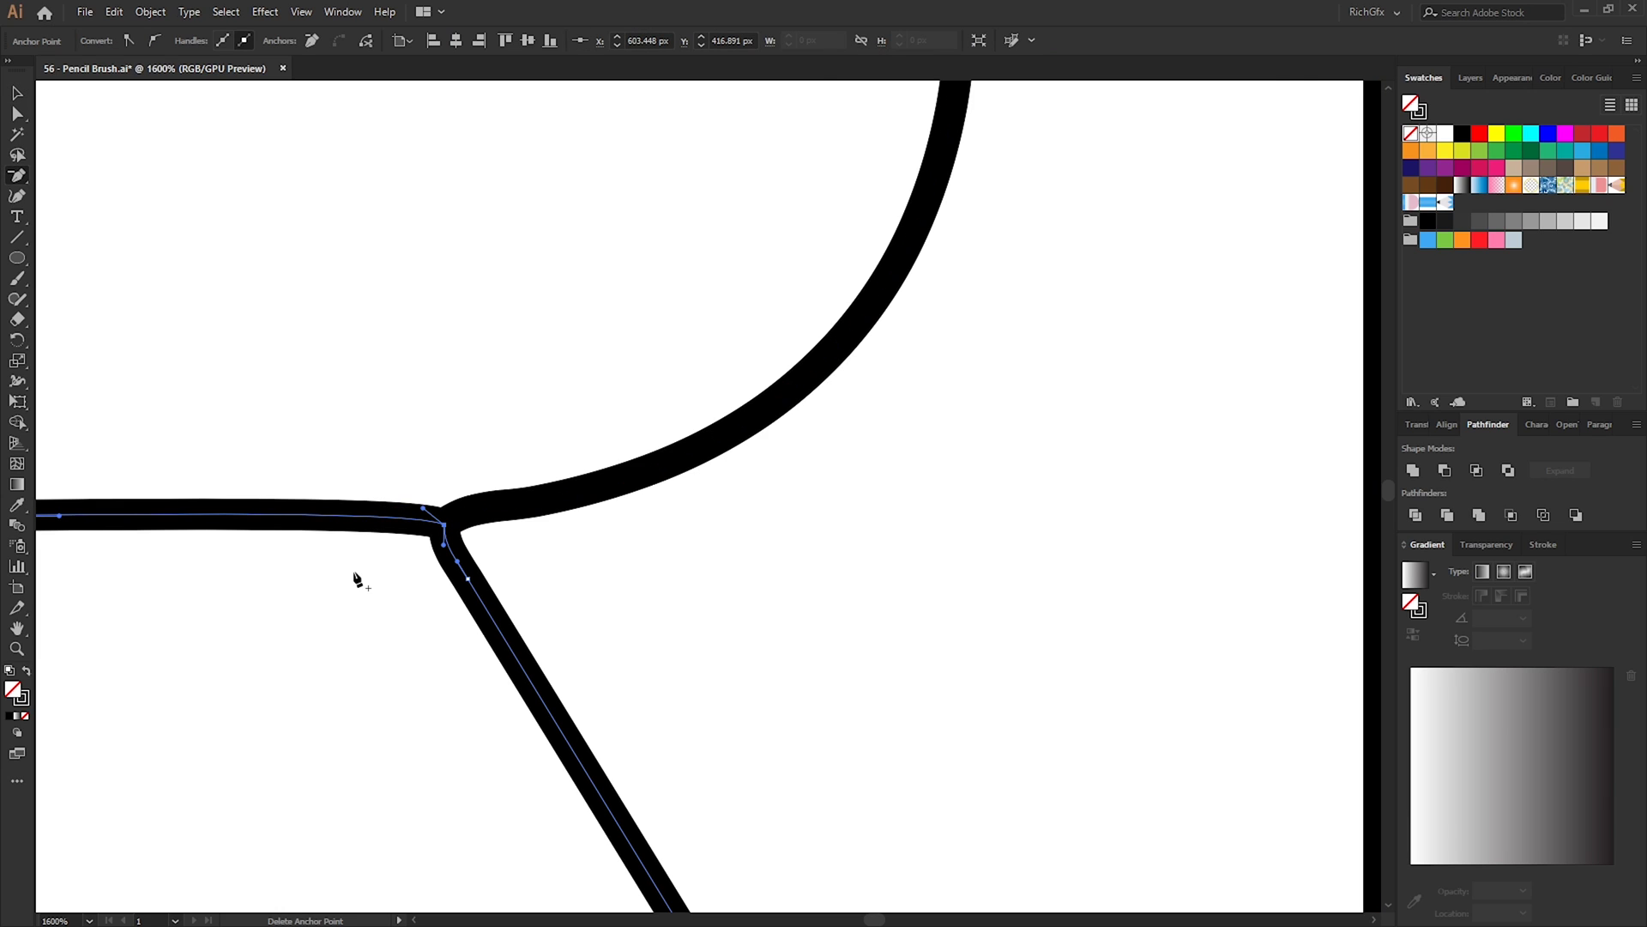
scroll(353, 577, "down", 2)
key("v")
scroll(941, 356, "down", 3)
Step: Delete the stray anchor points at the stroke ends of the remaining letters, including the X
scroll(930, 434, "right", 10)
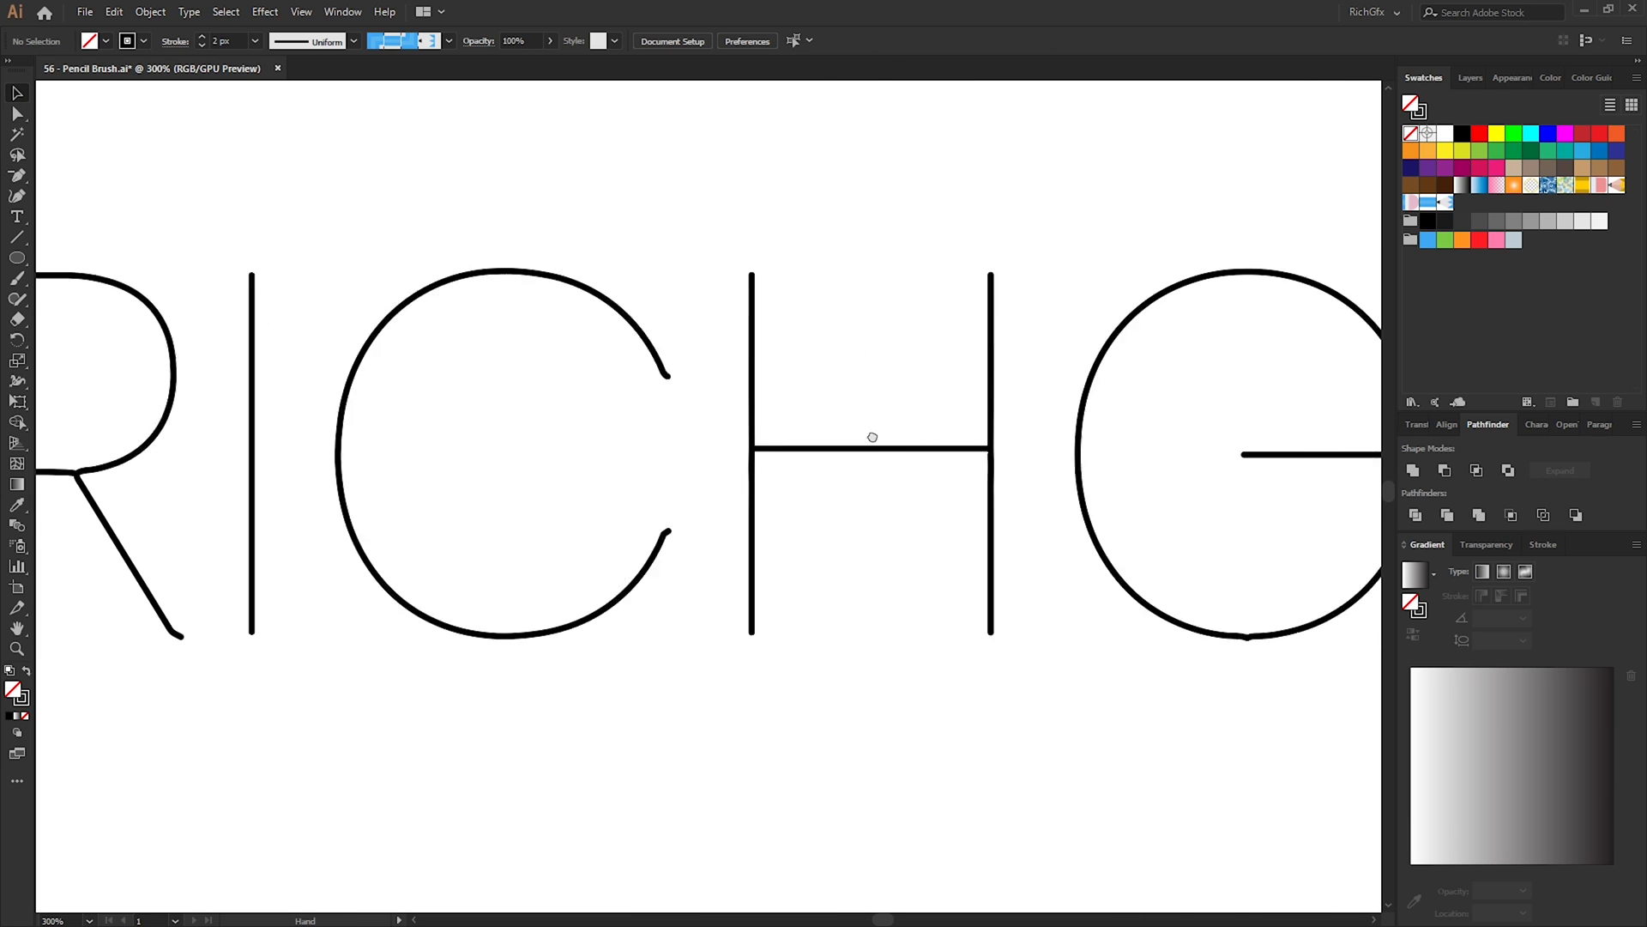
key("p")
scroll(1023, 388, "up", 3)
scroll(944, 415, "left", 10)
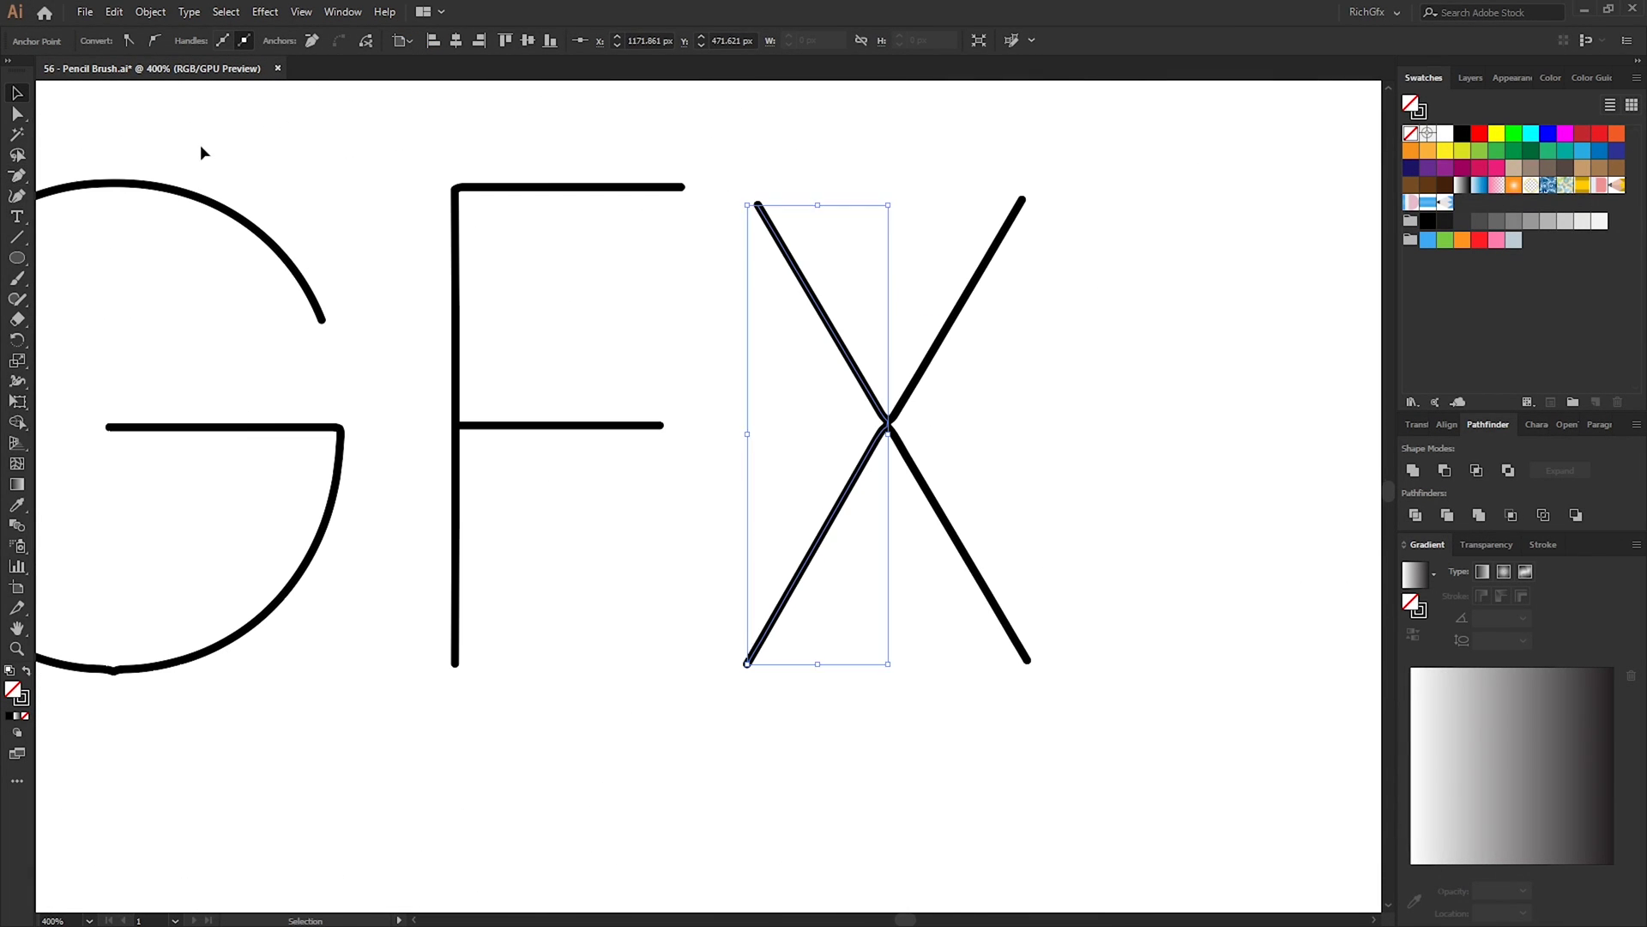
left_click(761, 357)
scroll(907, 429, "down", 2)
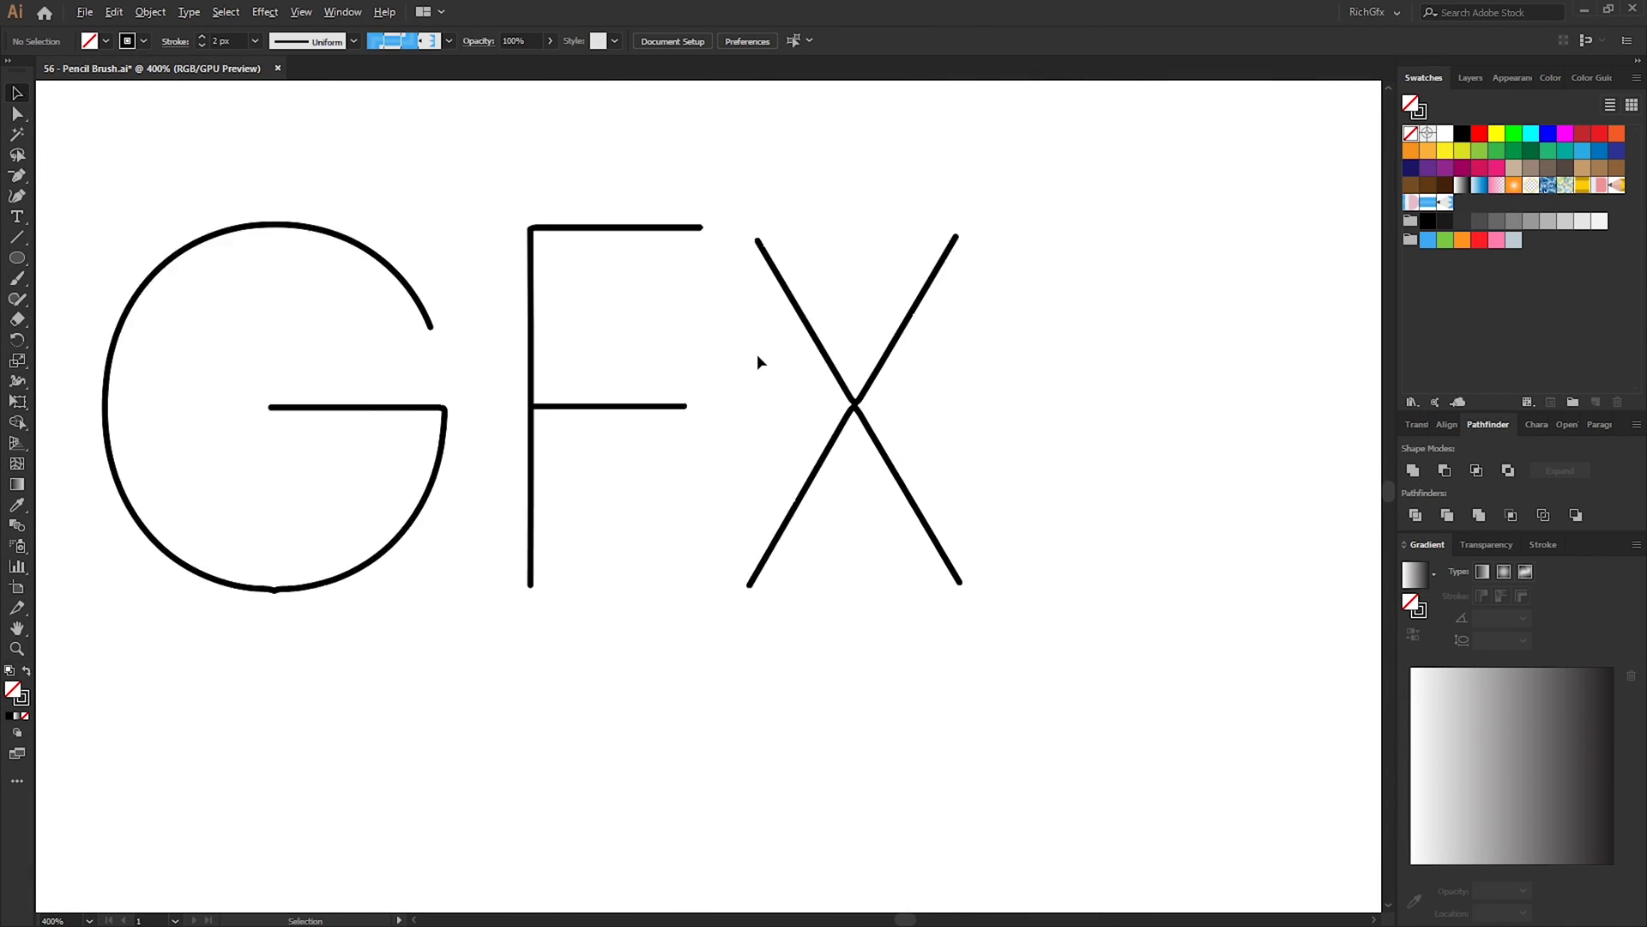
Step: Select the whole RICHGFX lettering and apply the blue pencil pattern brush to its strokes
scroll(1052, 434, "left", 5)
scroll(1052, 434, "down", 2)
left_click_drag(1274, 626, 358, 373)
left_click(446, 41)
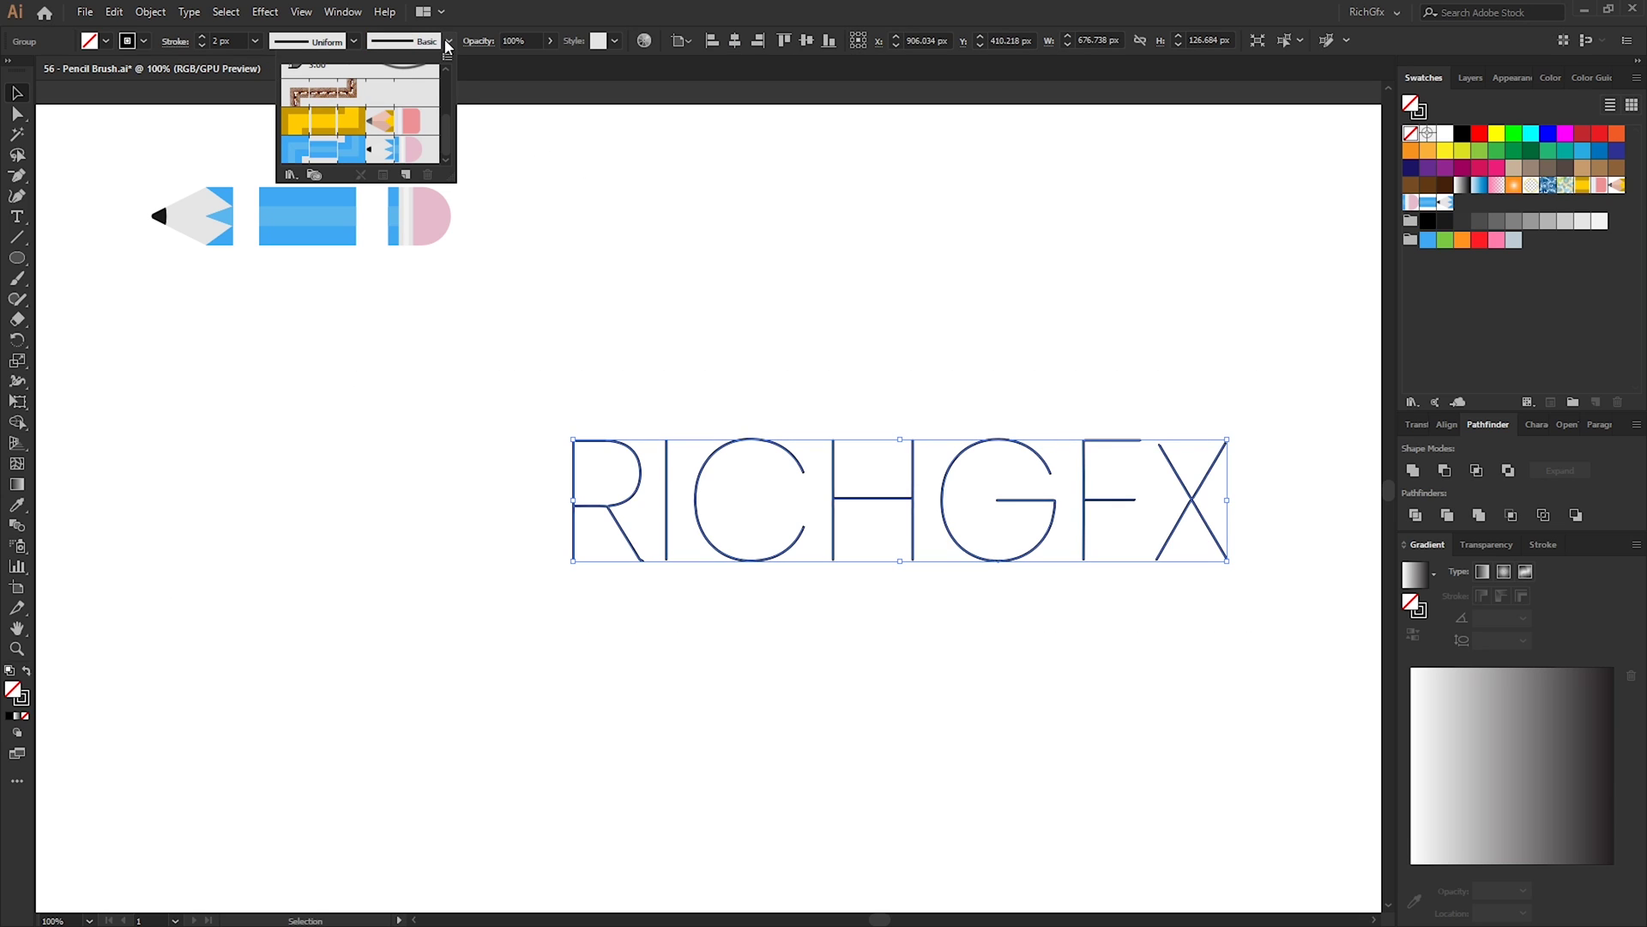
left_click(349, 155)
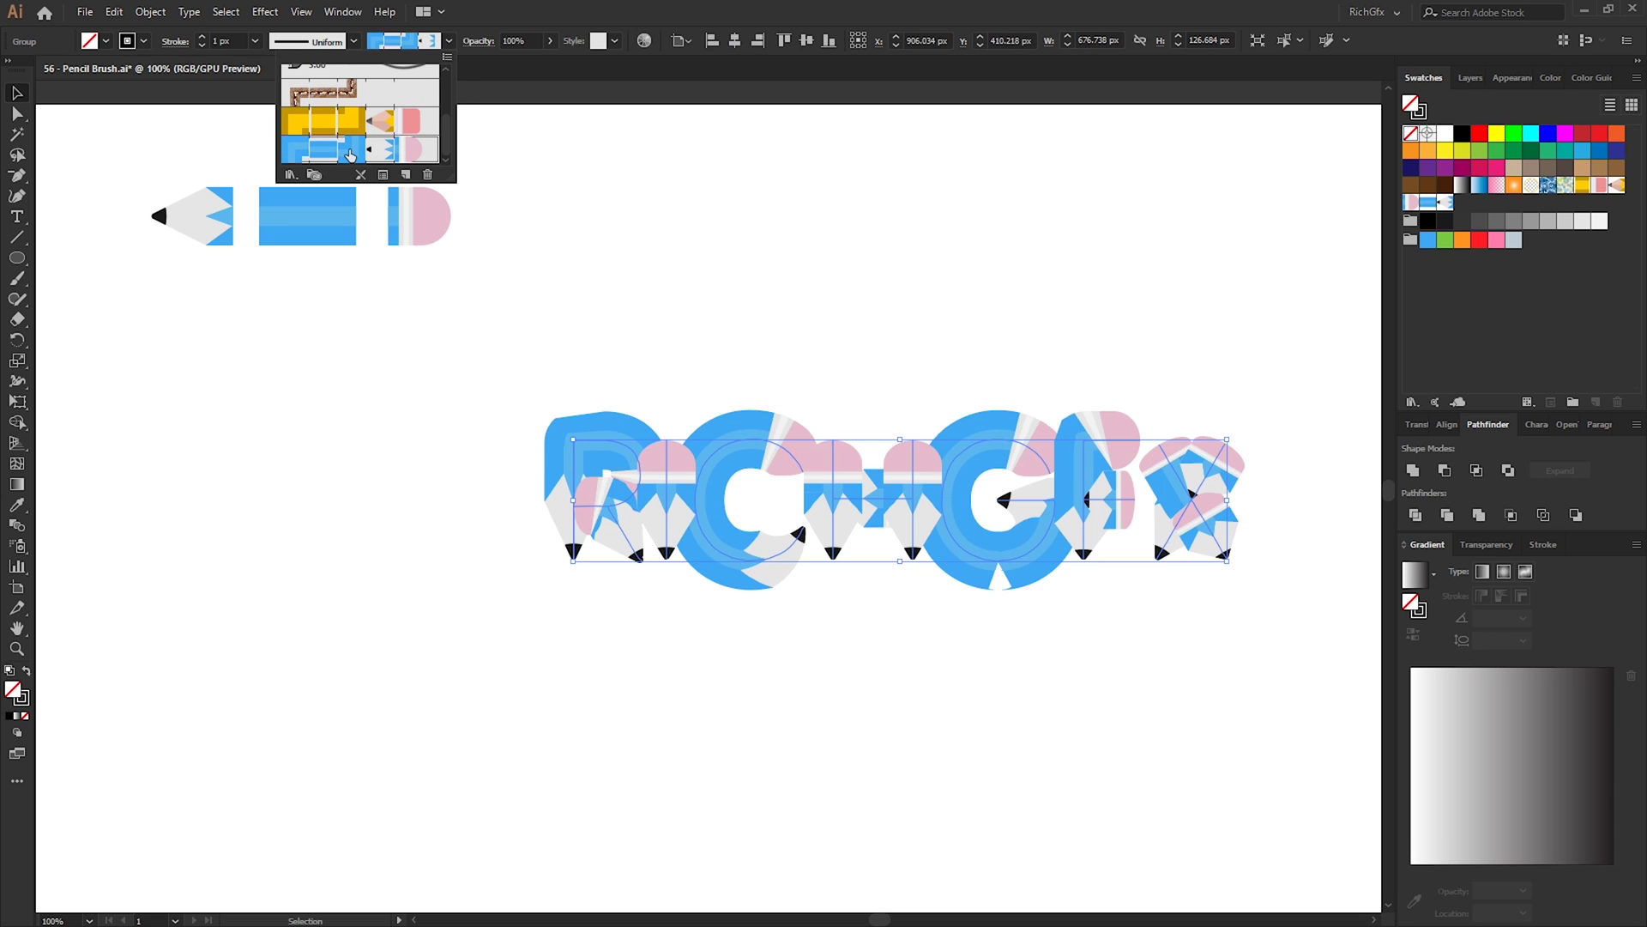
left_click(924, 9)
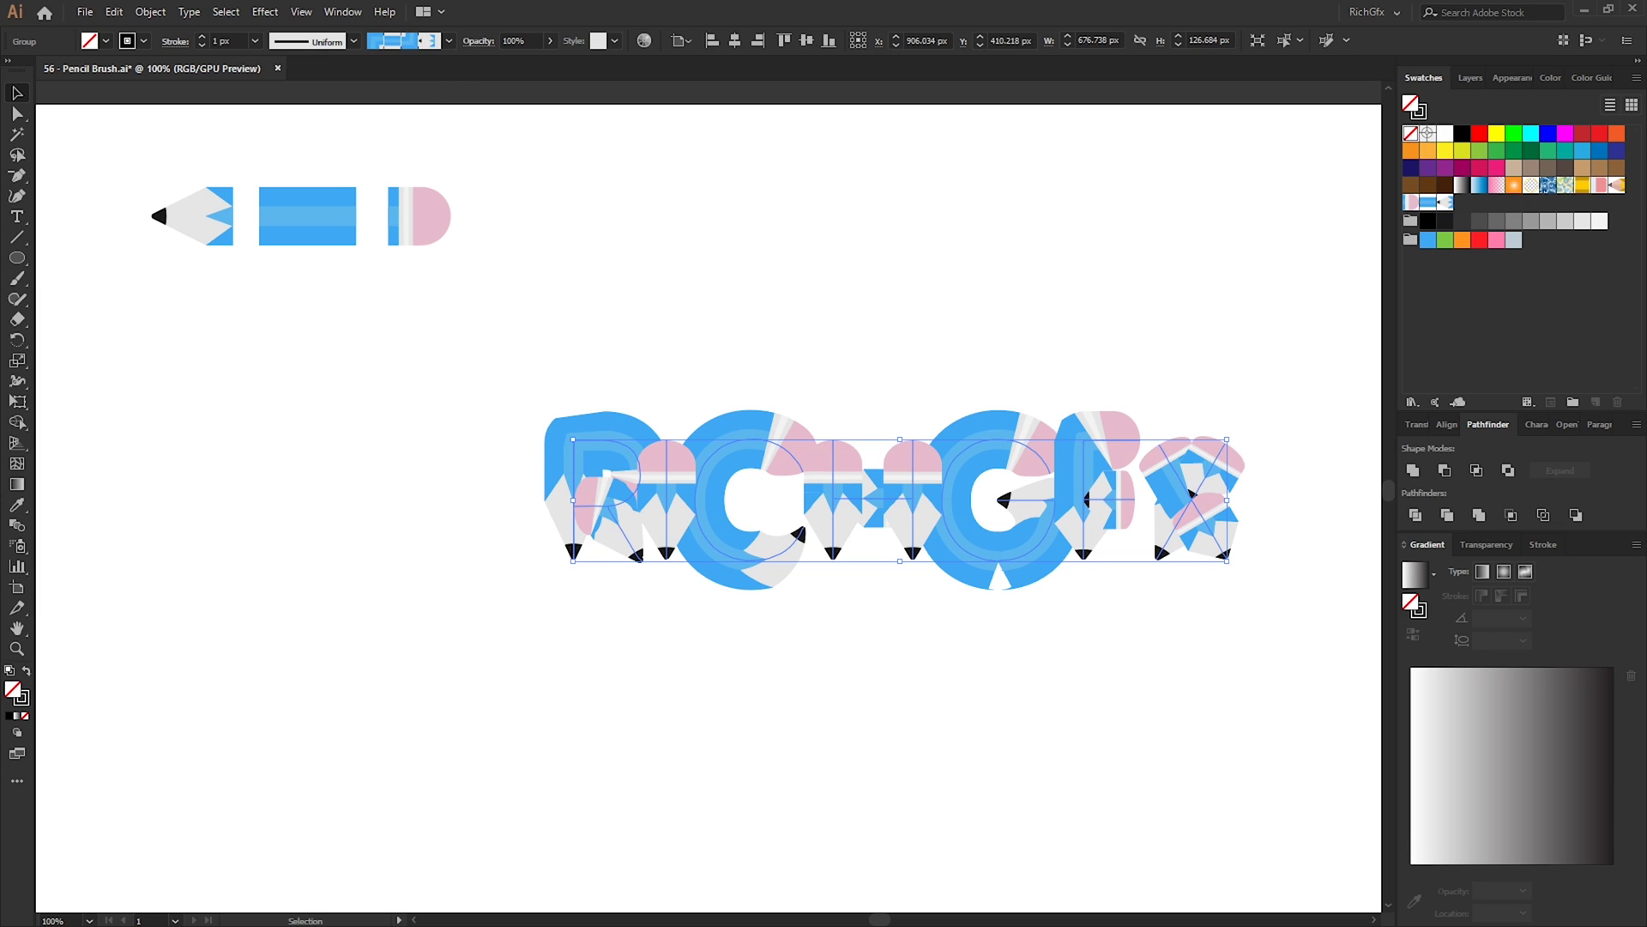
Step: Set the blue pencil pattern brush's fixed scale to 30% and apply the change to the existing strokes
left_click(358, 15)
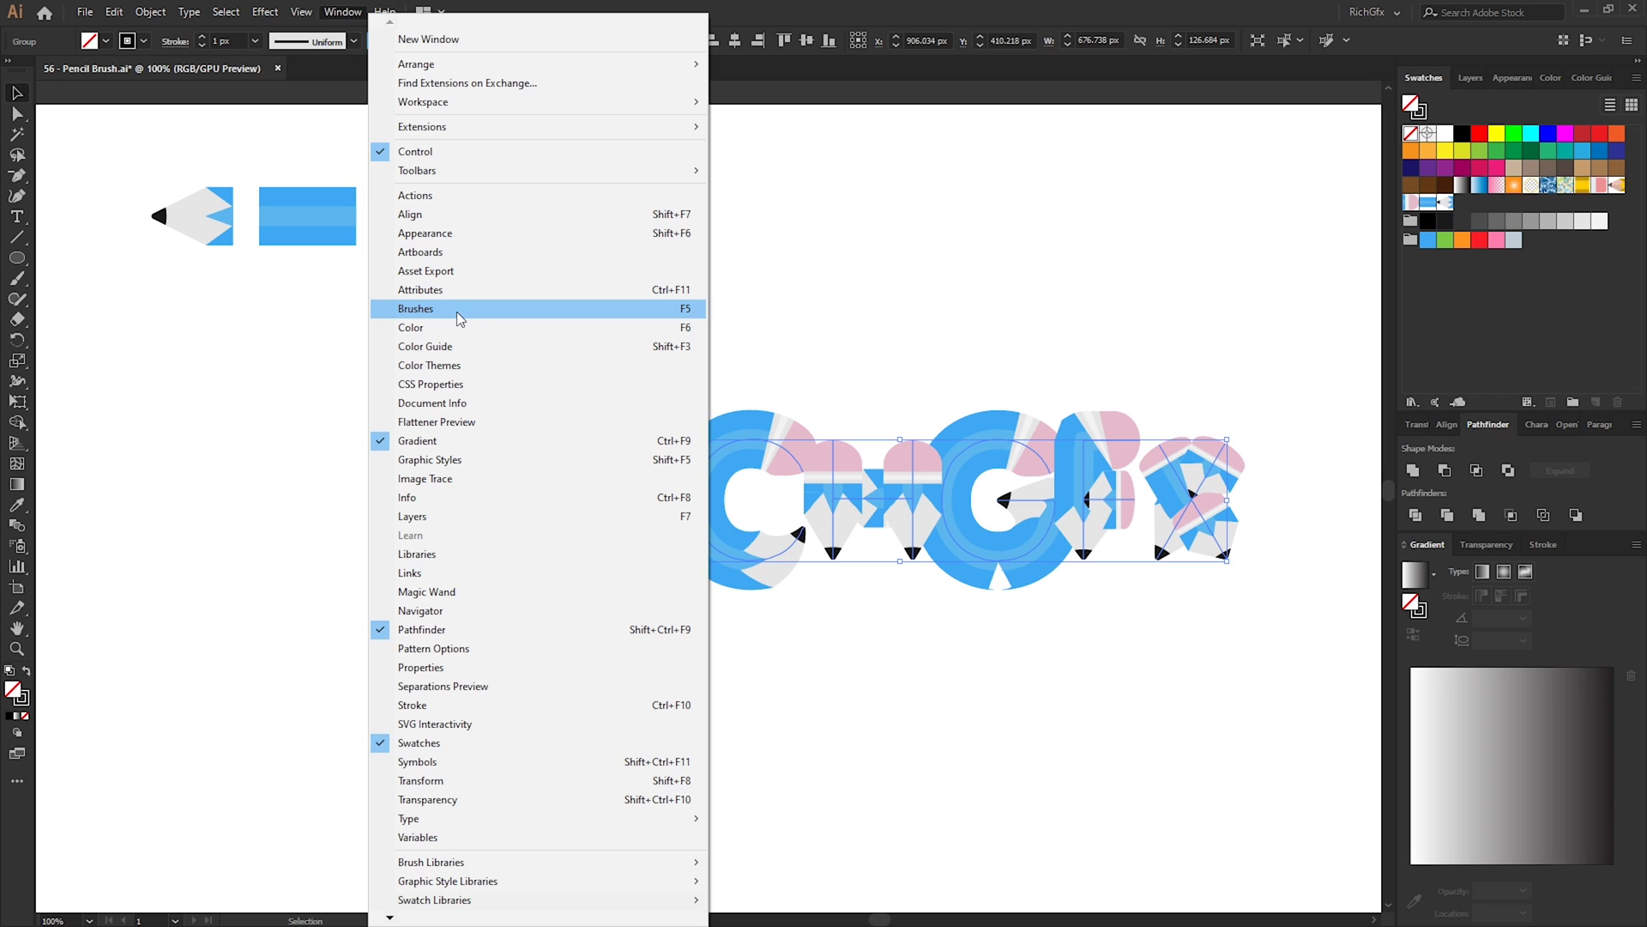
left_click(481, 310)
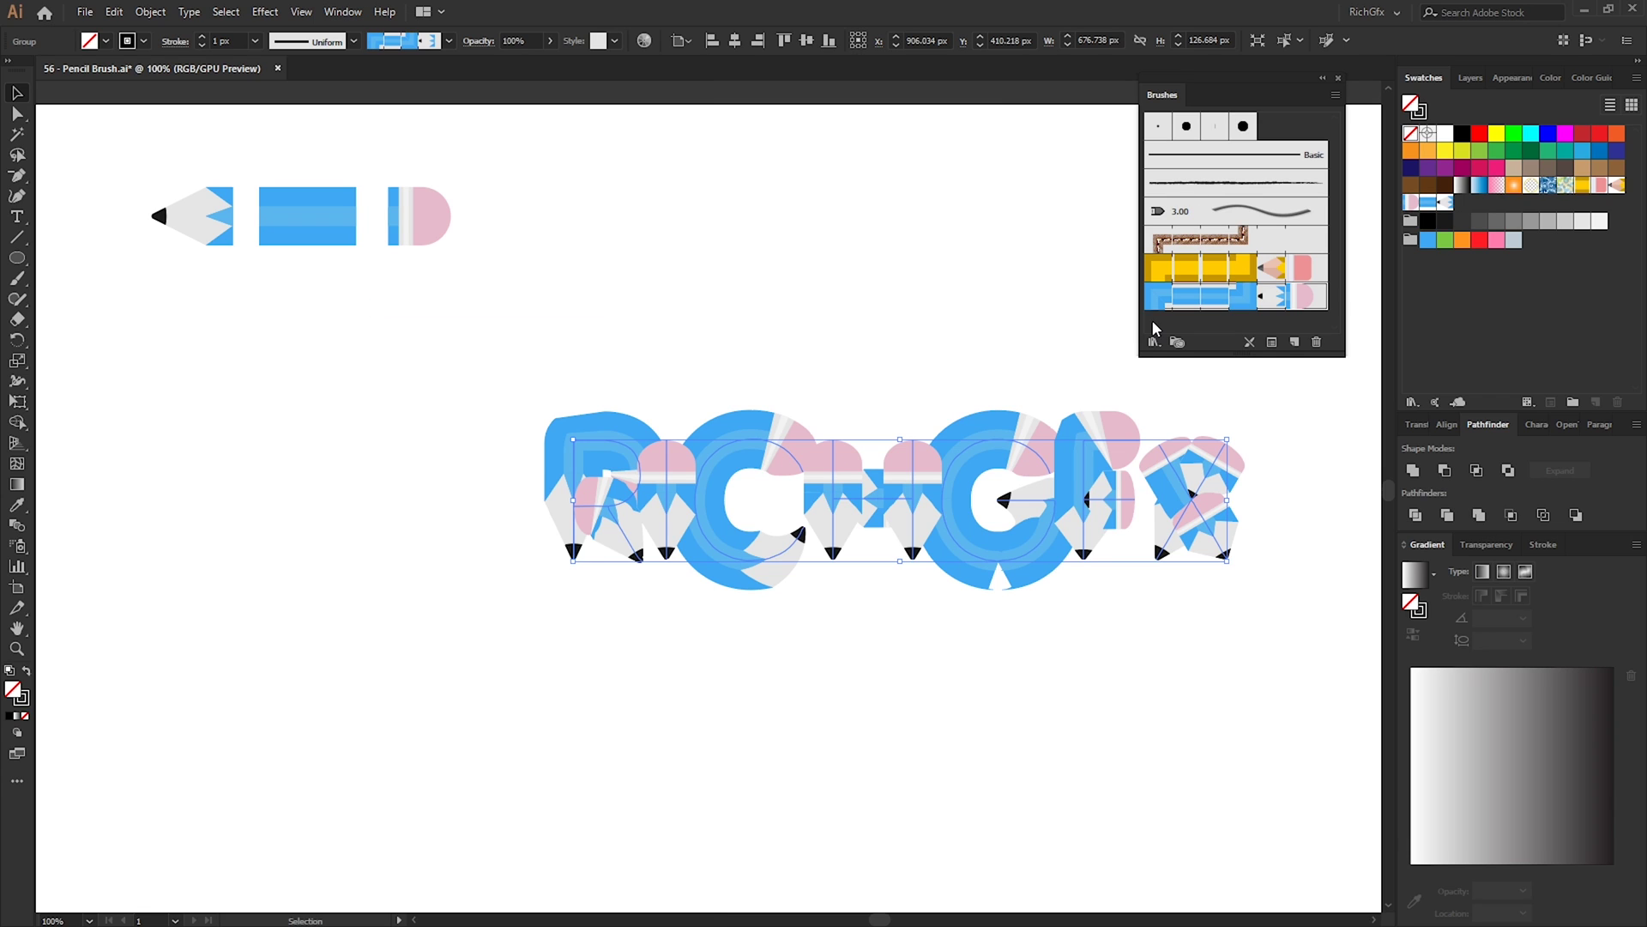
double_click(1314, 304)
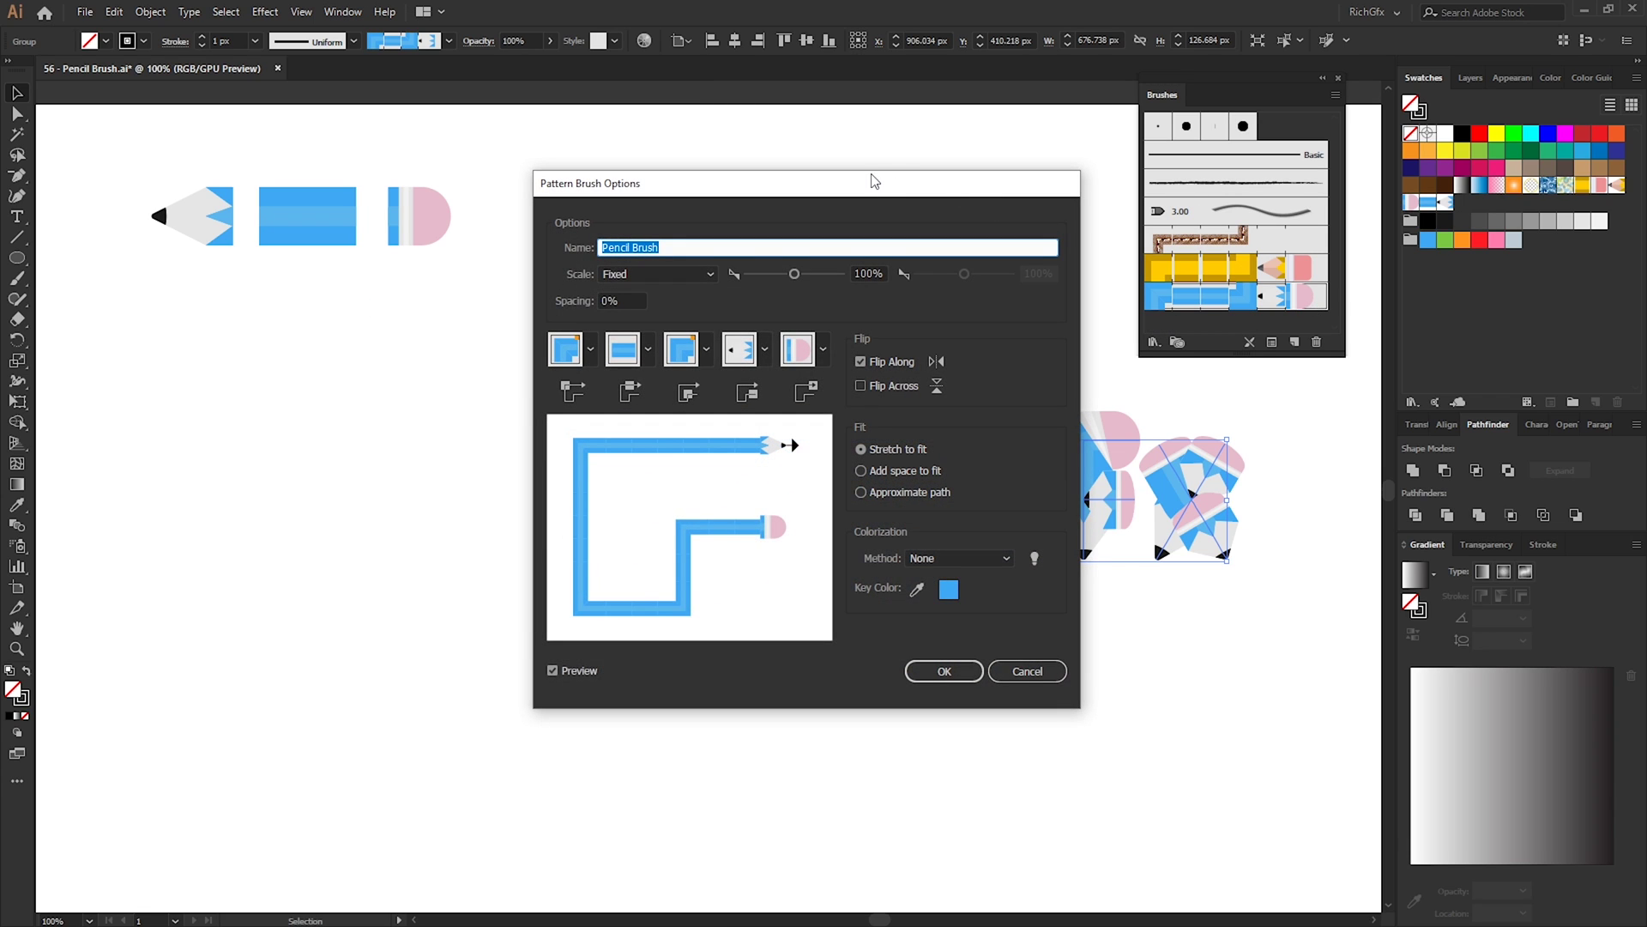
left_click_drag(875, 173, 1401, 96)
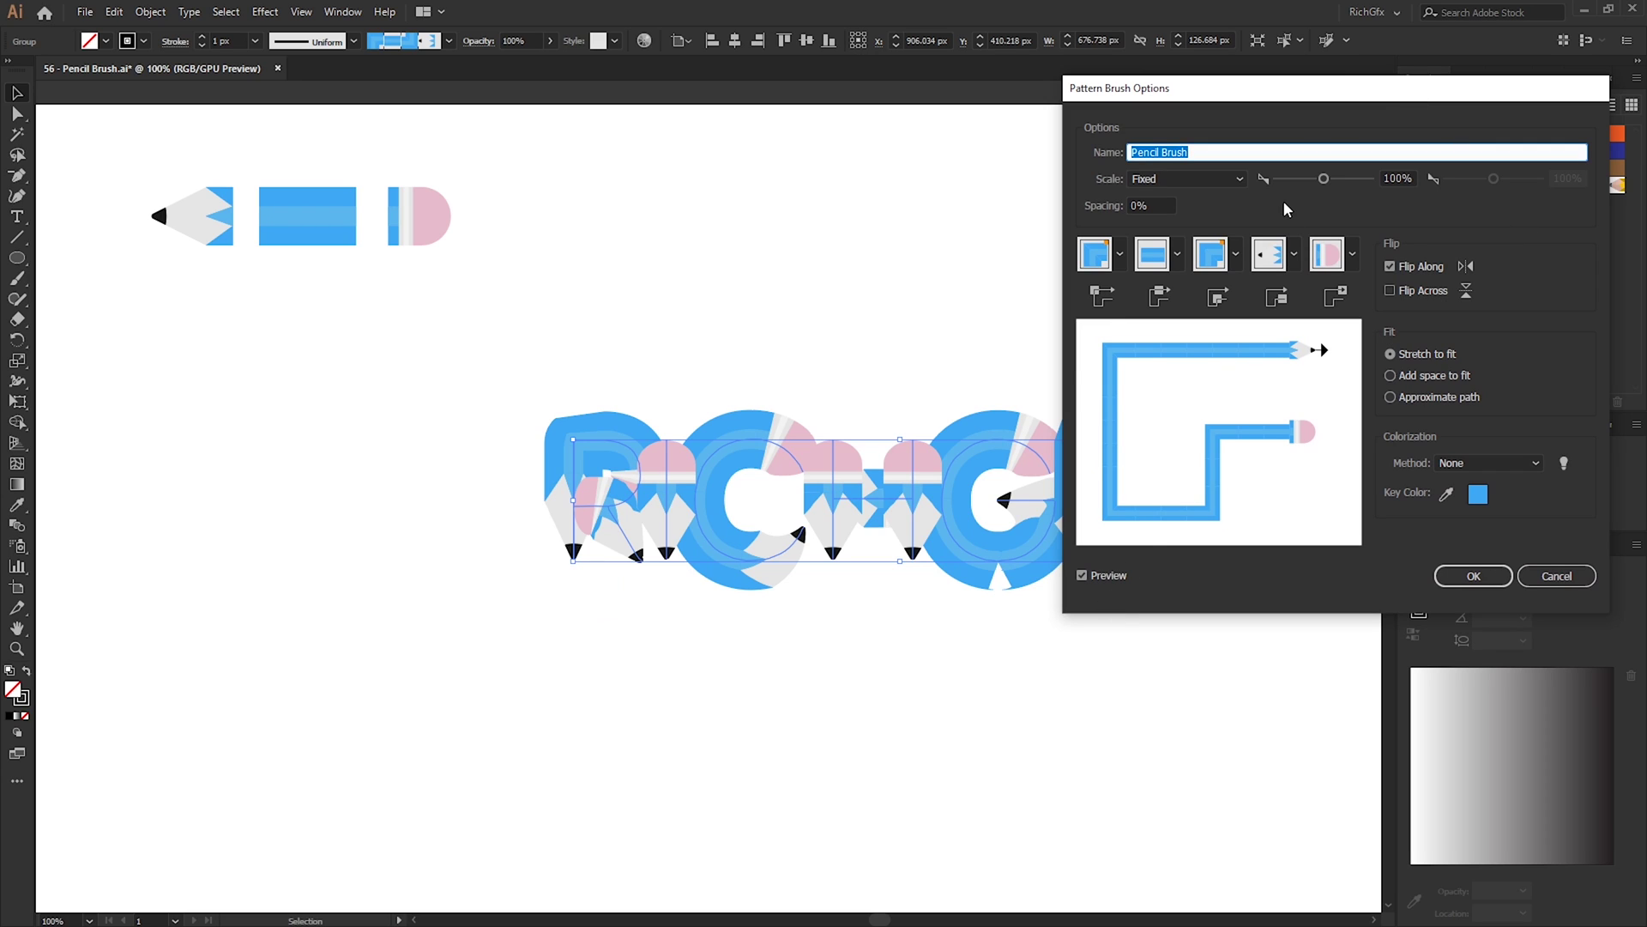
double_click(1397, 178)
type("60")
key("Tab")
key("shift+Down")
key("shift+Down")
key("shift+Down")
key("shift+Down")
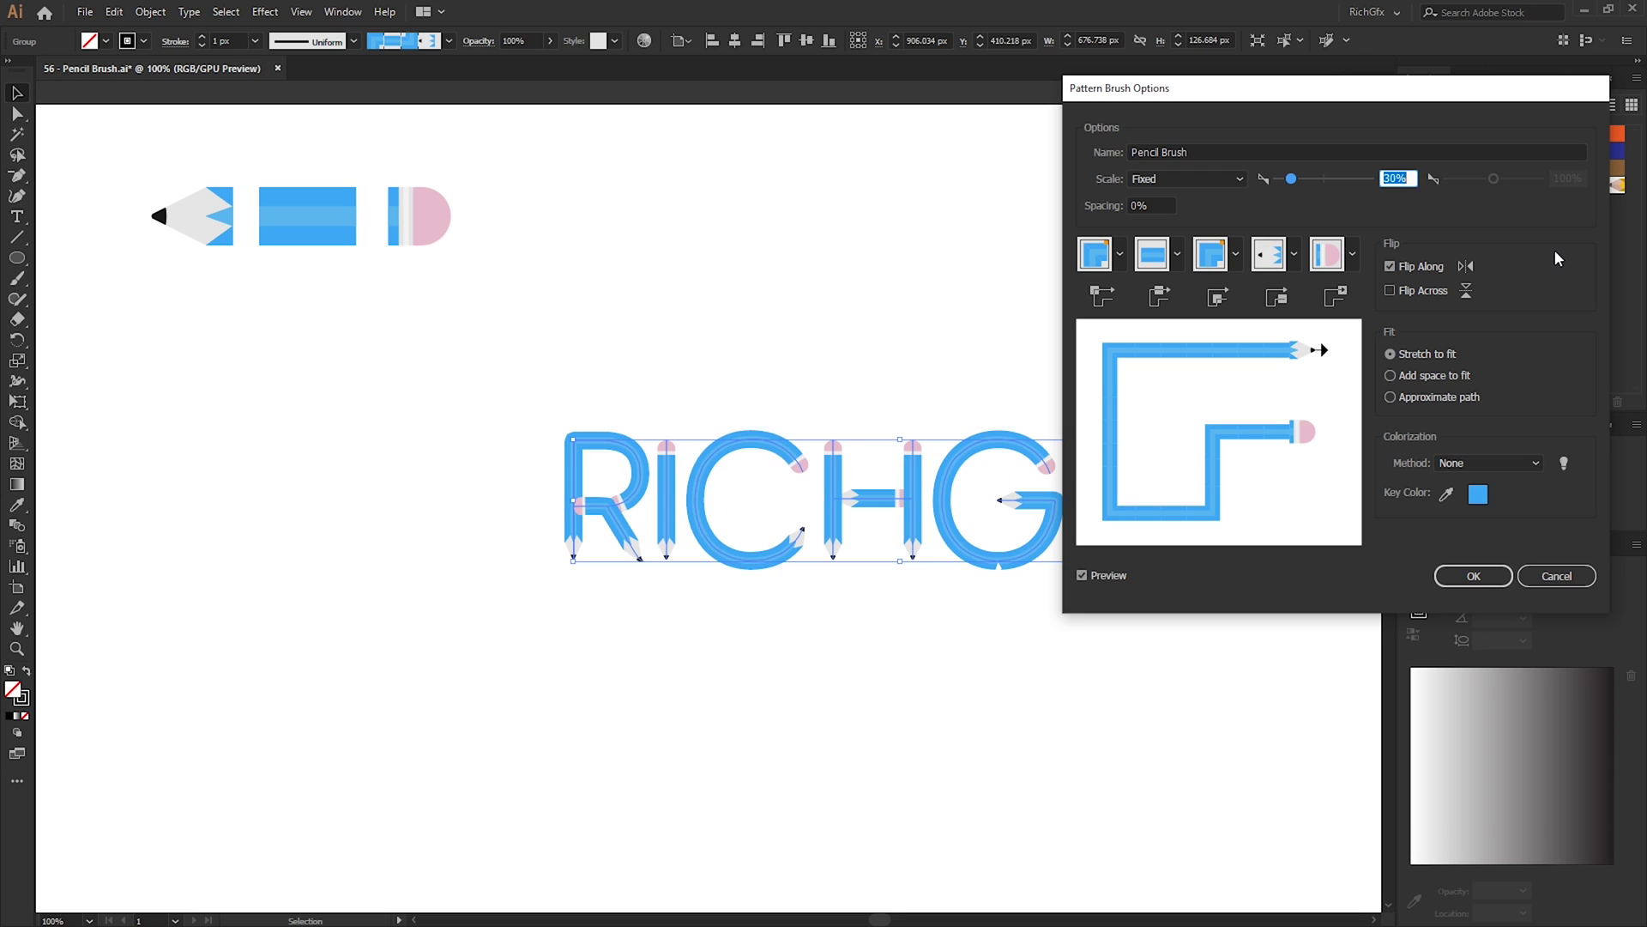
key("Return")
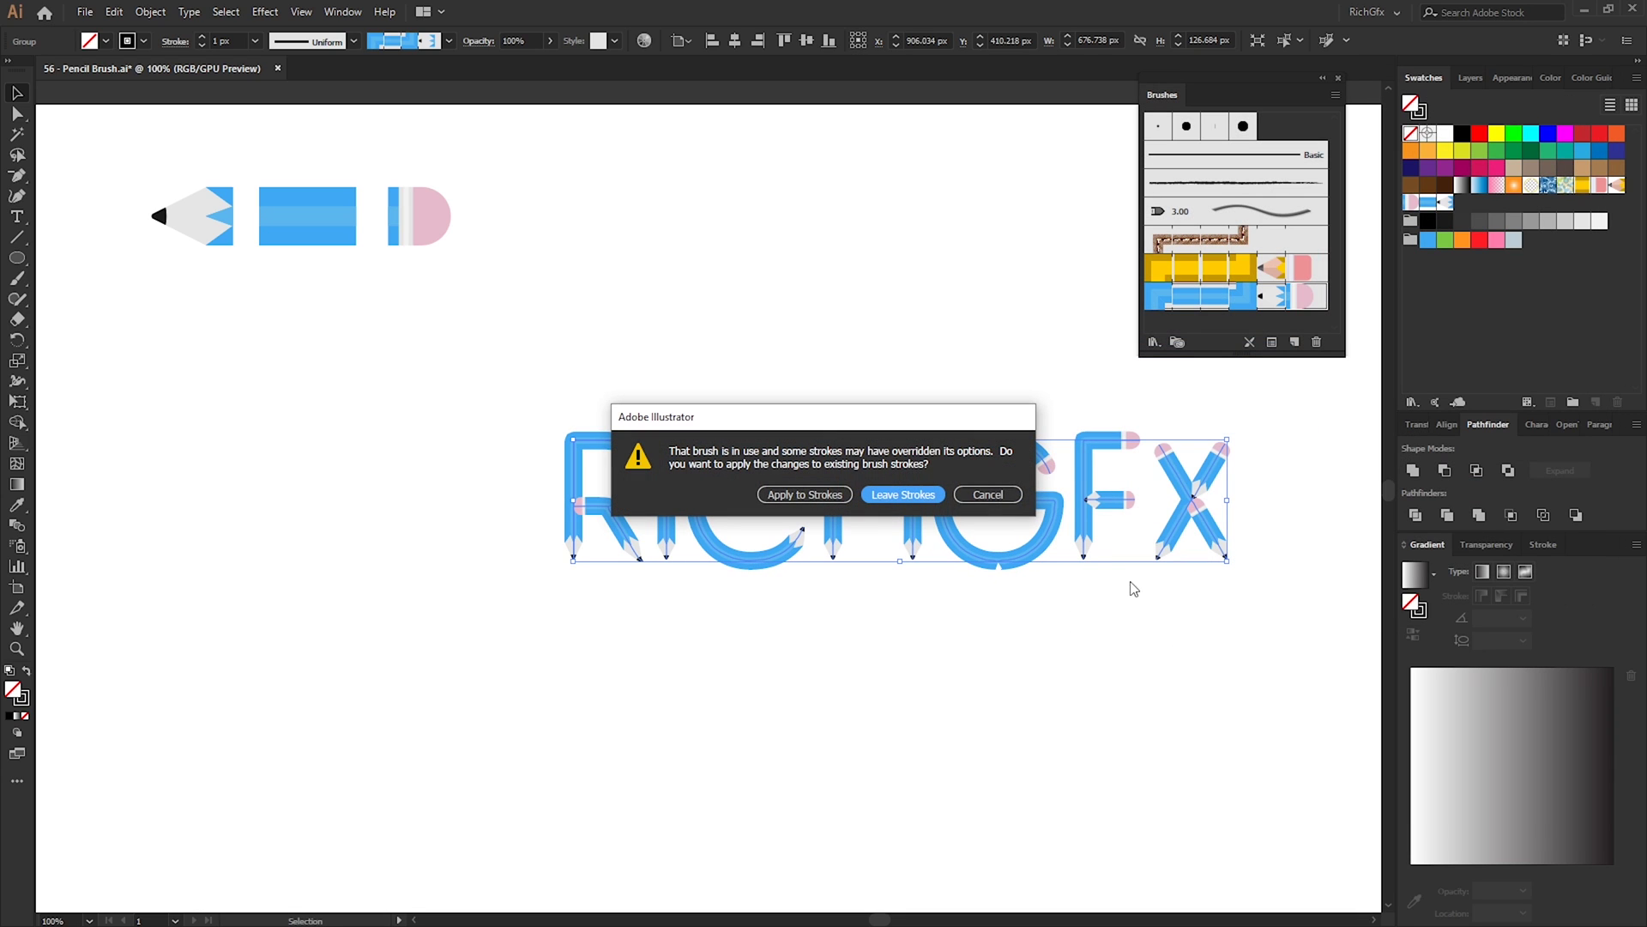
left_click(816, 493)
left_click(1149, 657)
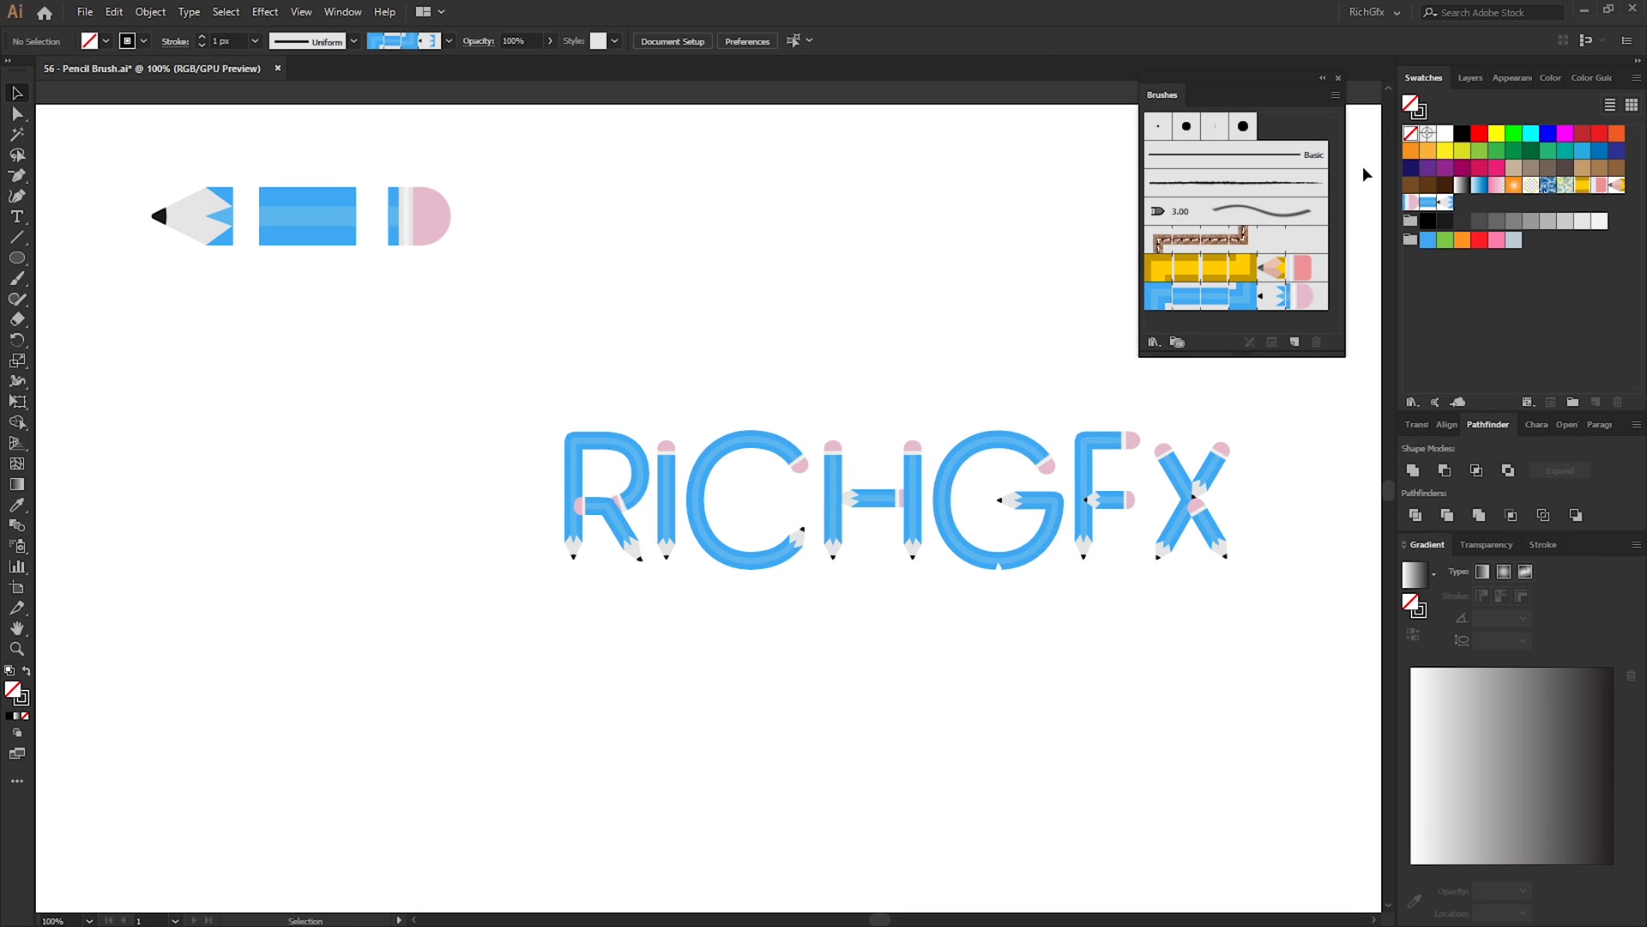
key("F5")
key("ctrl+plus")
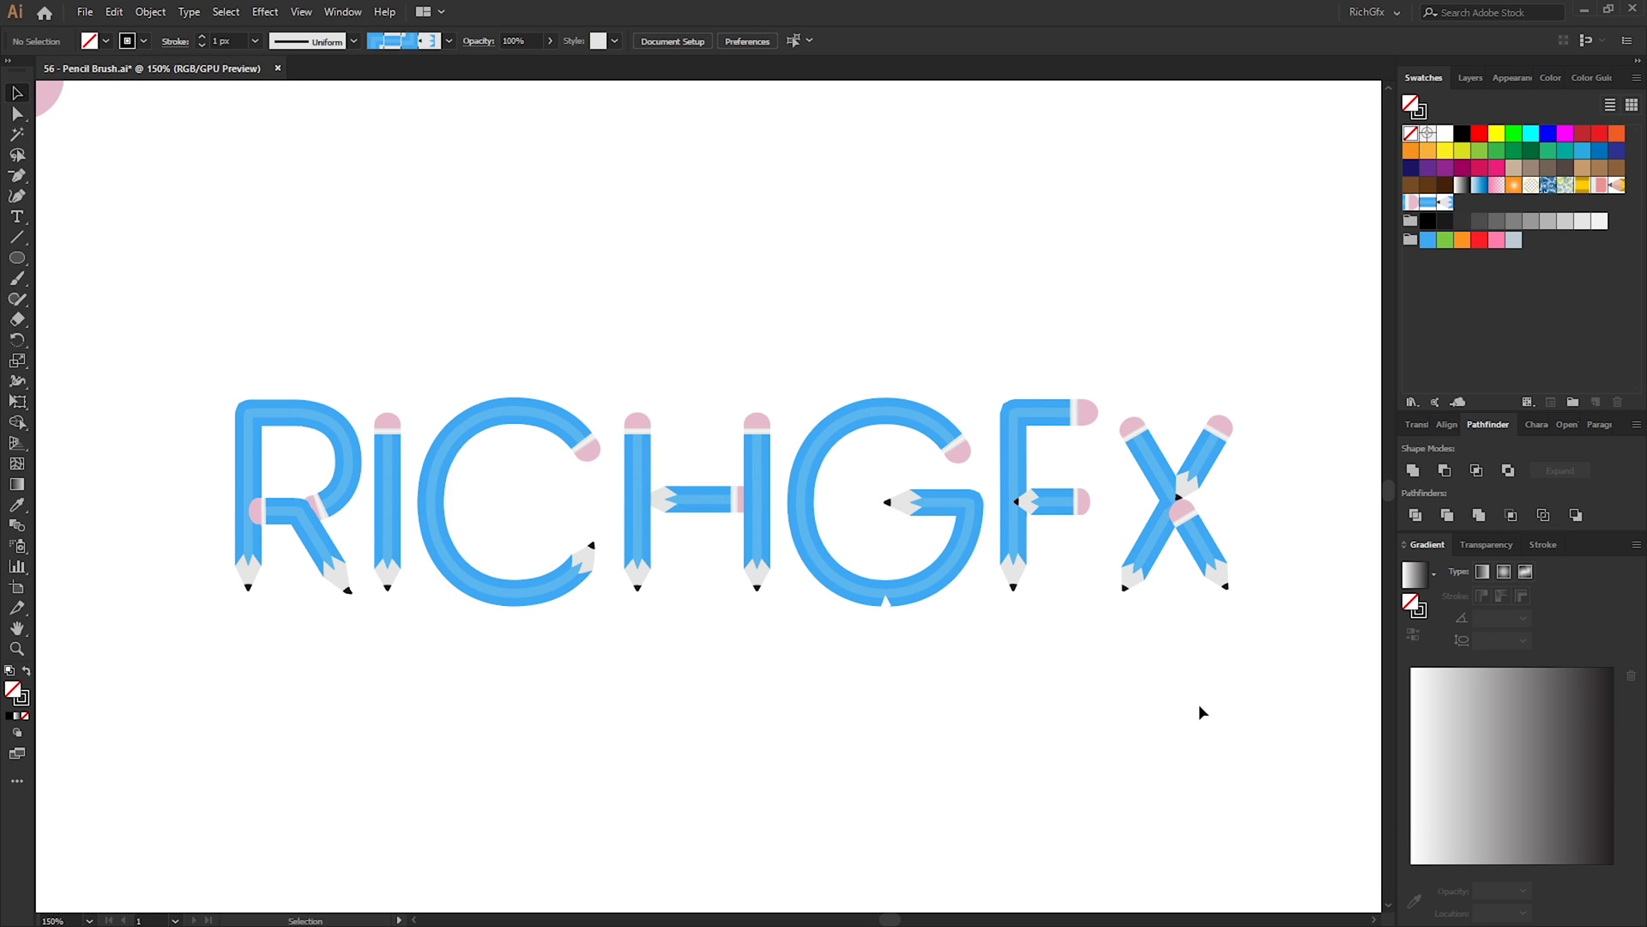
left_click(697, 498)
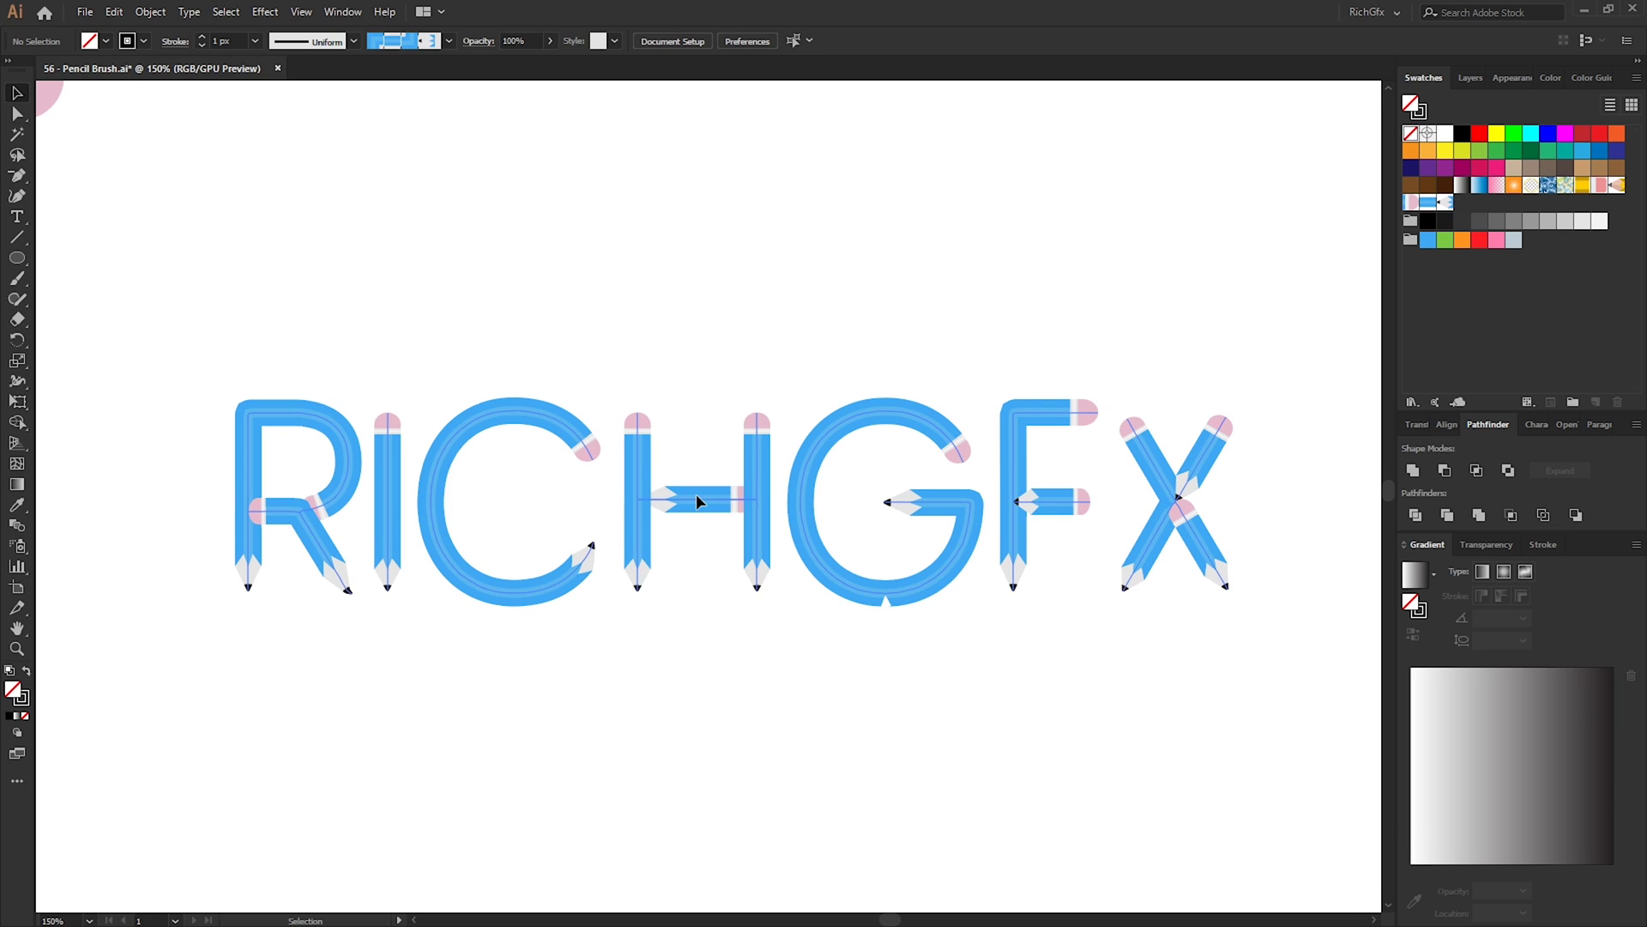
left_click(1320, 502)
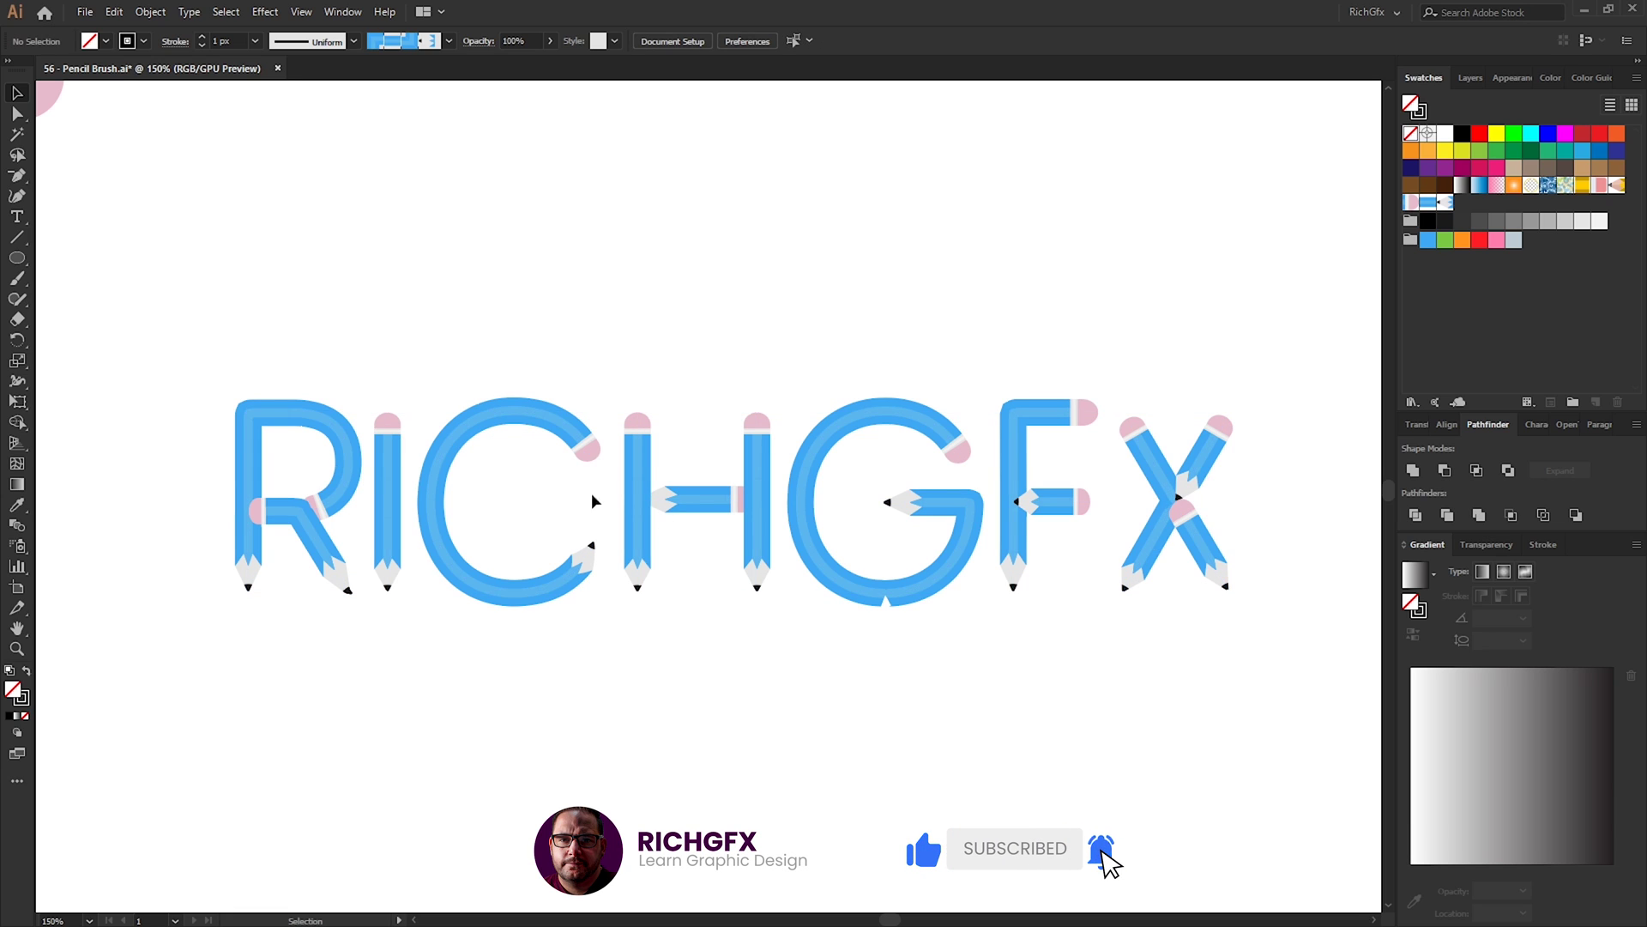